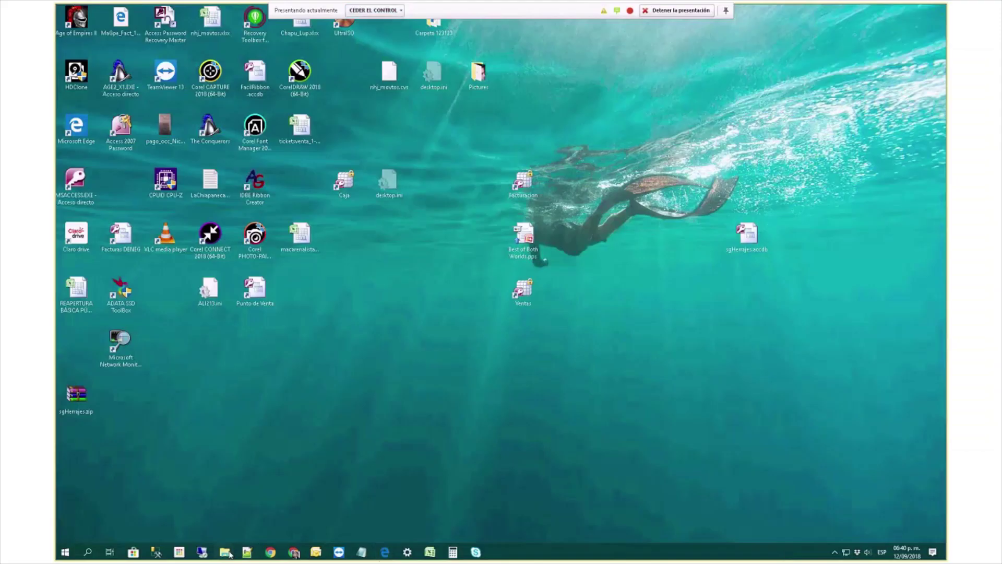
Show taskbar thumbnails of the five open File Explorer windows.
mouse_move(230, 555)
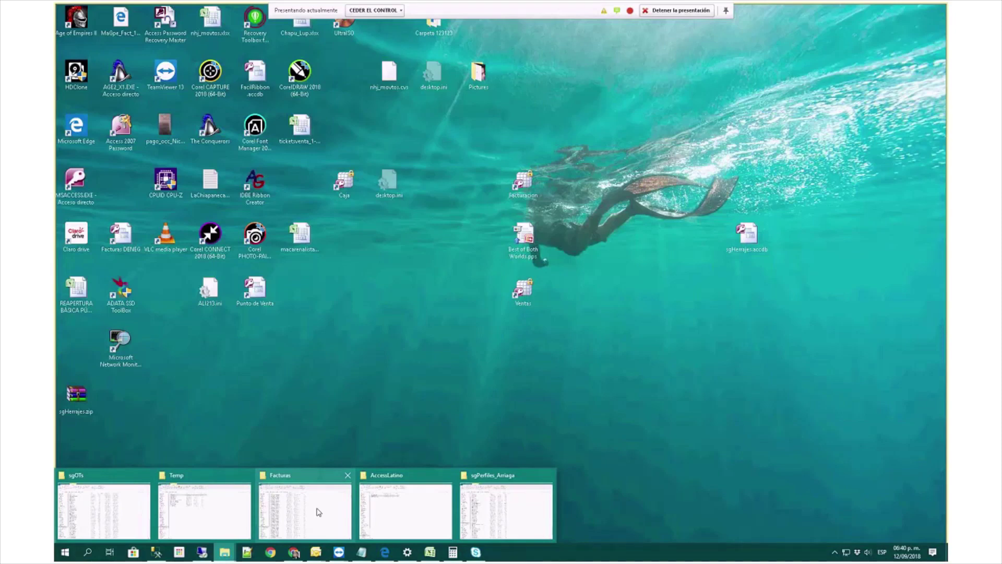
Bring the Facturas folder window forward and go up to the proyectos folder.
left_click(318, 512)
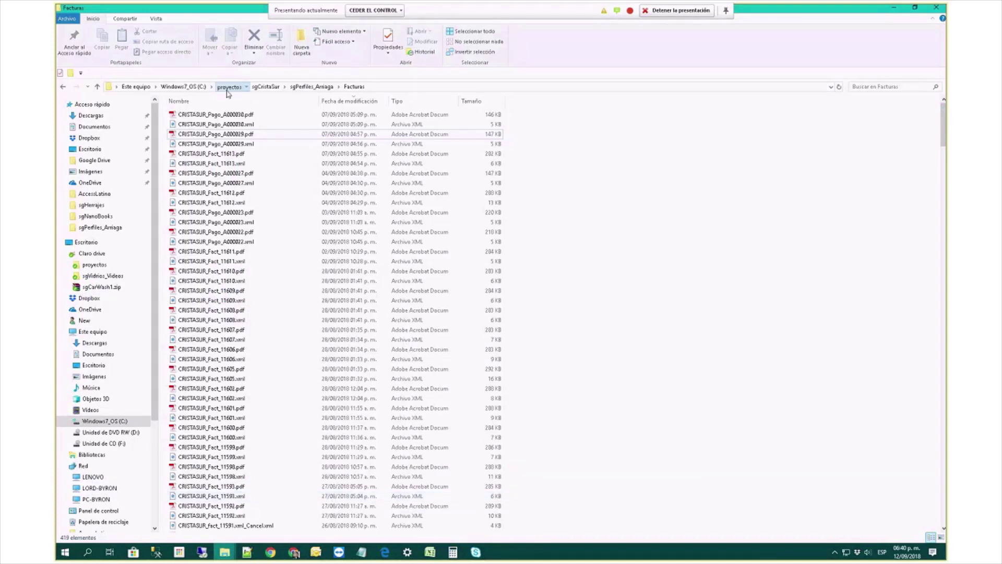
left_click(228, 88)
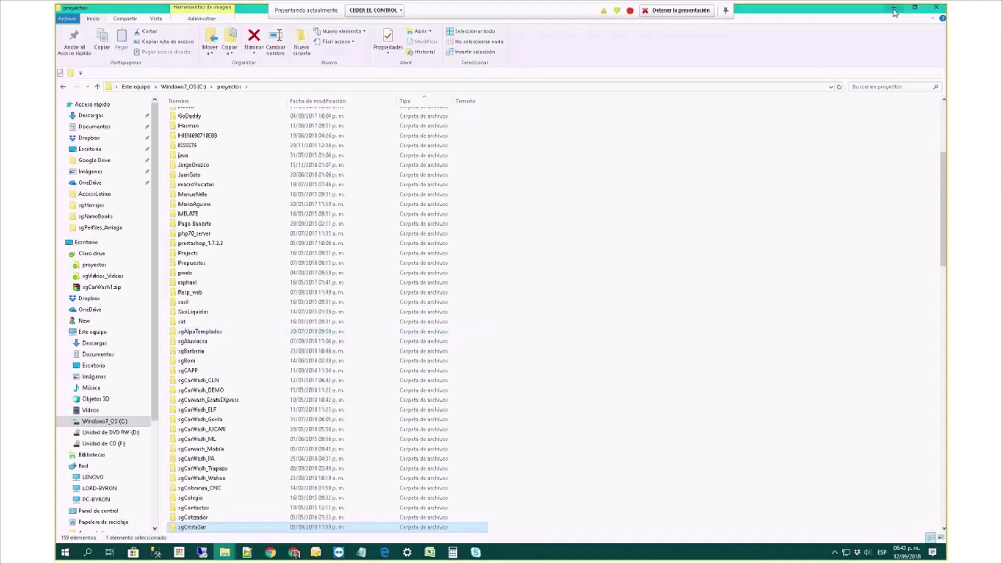
Minimize the proyectos window, switch to the AccessLatino folder and enlarge its window.
left_click(894, 9)
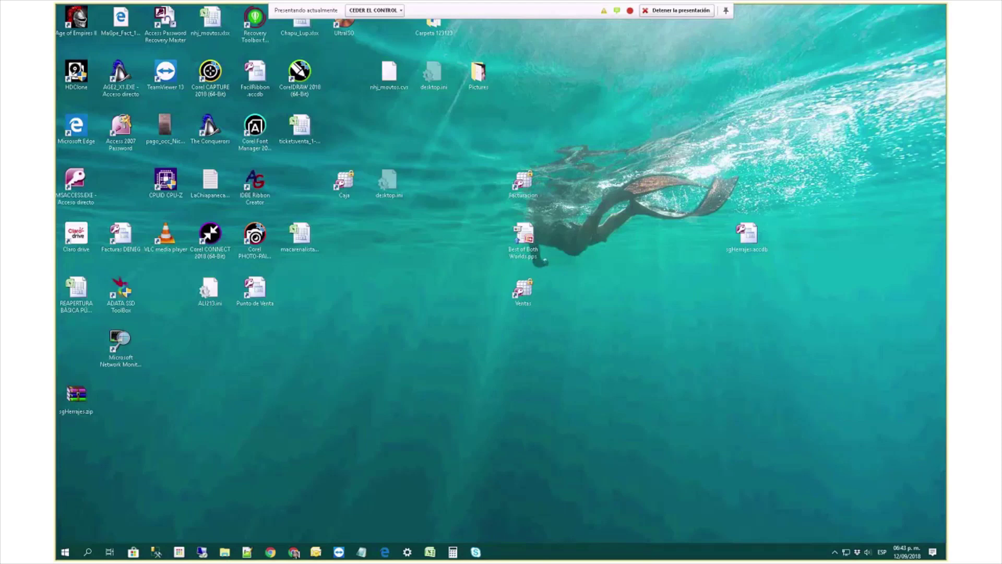
key("alt+Tab")
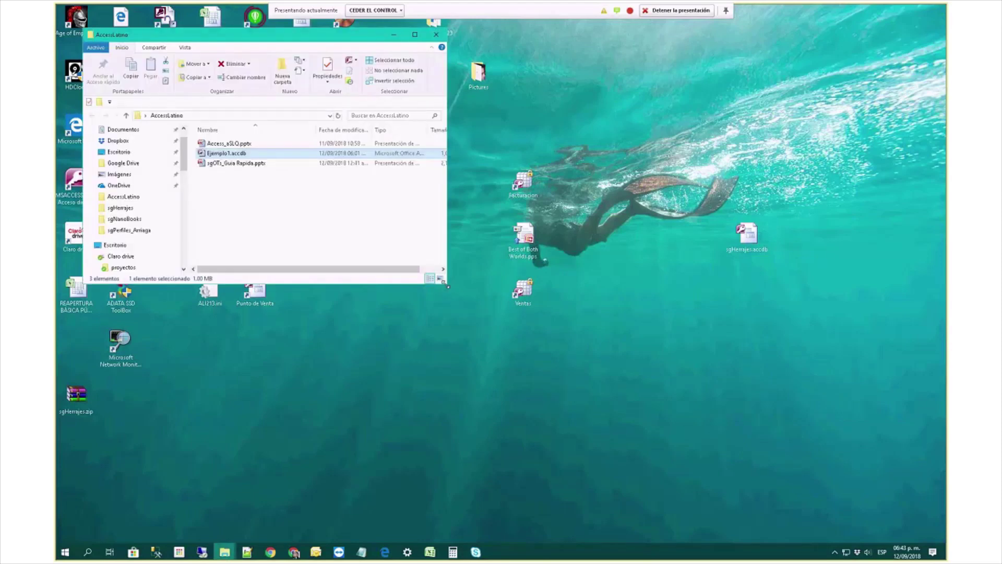
left_click_drag(447, 286, 808, 473)
left_click(443, 336)
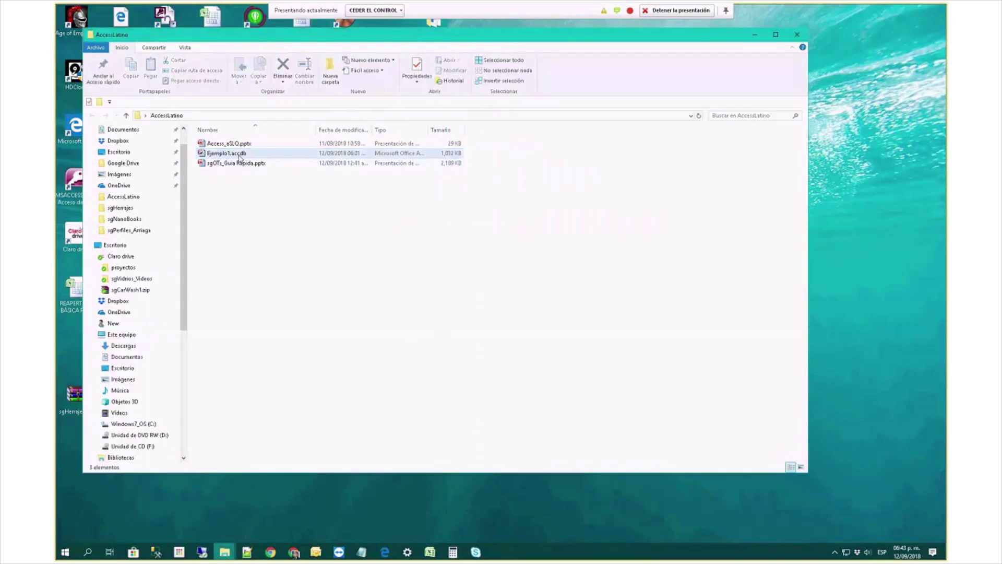
Open Ejemplo1.accdb from the AccessLatino folder in Access.
double_click(240, 156)
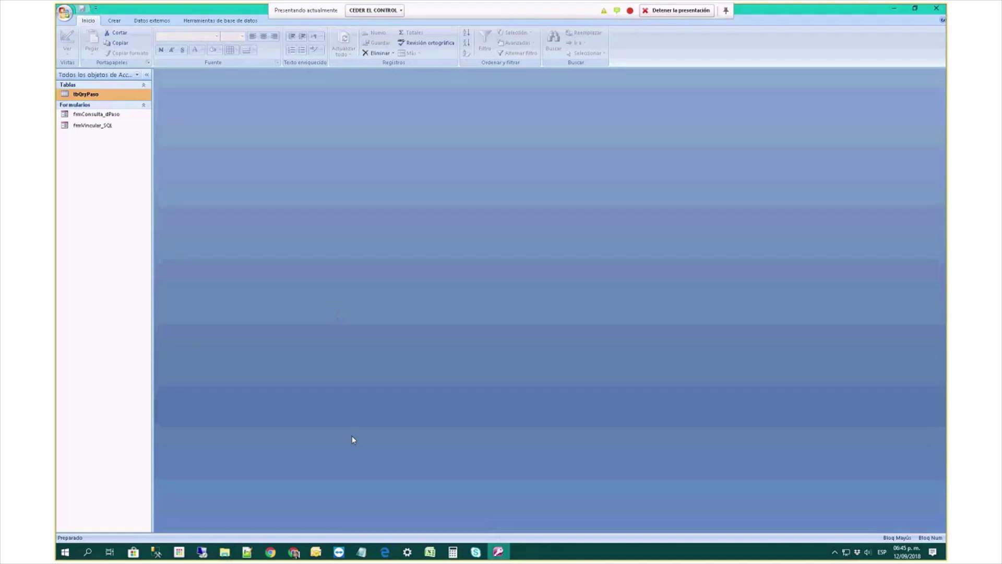
Open sgOTs_Guia Rapida.pptx from the AccessLatino folder and dismiss the add-in error.
left_click(226, 557)
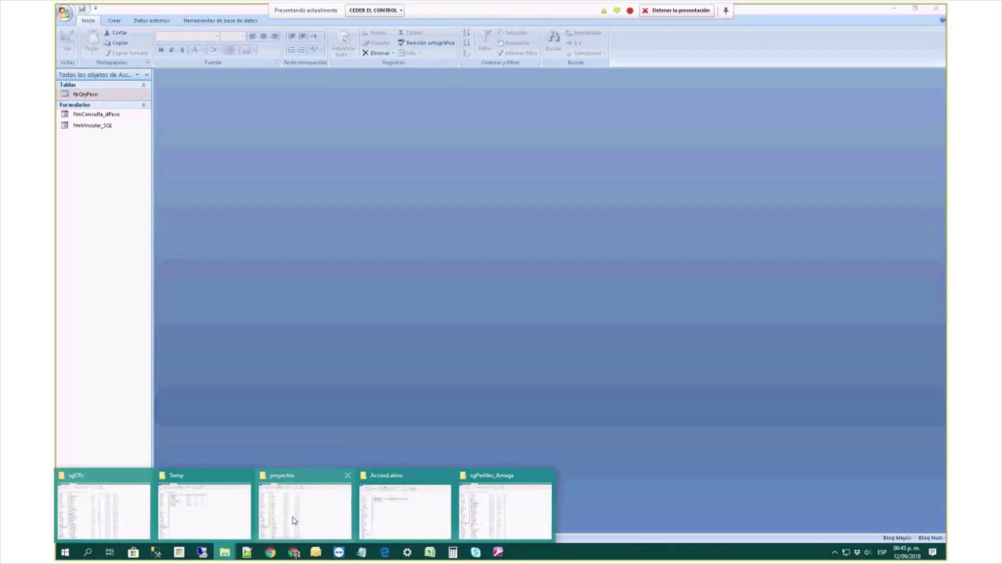
left_click(421, 521)
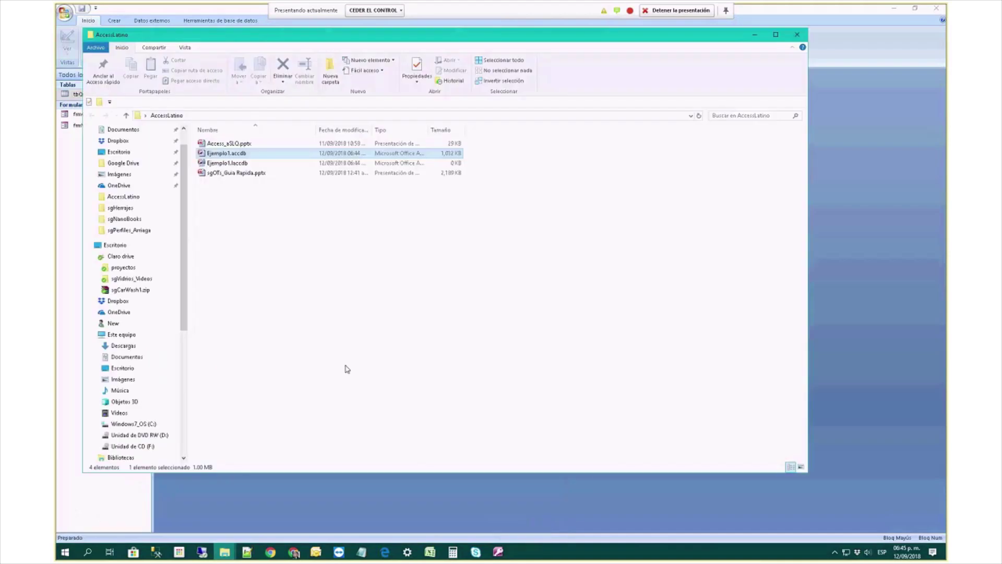
double_click(251, 174)
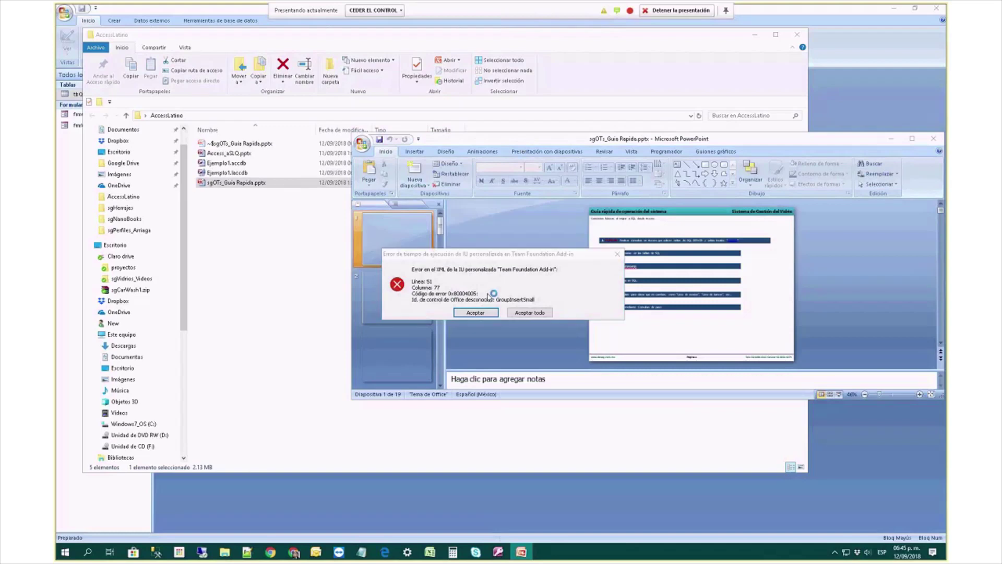
left_click(484, 314)
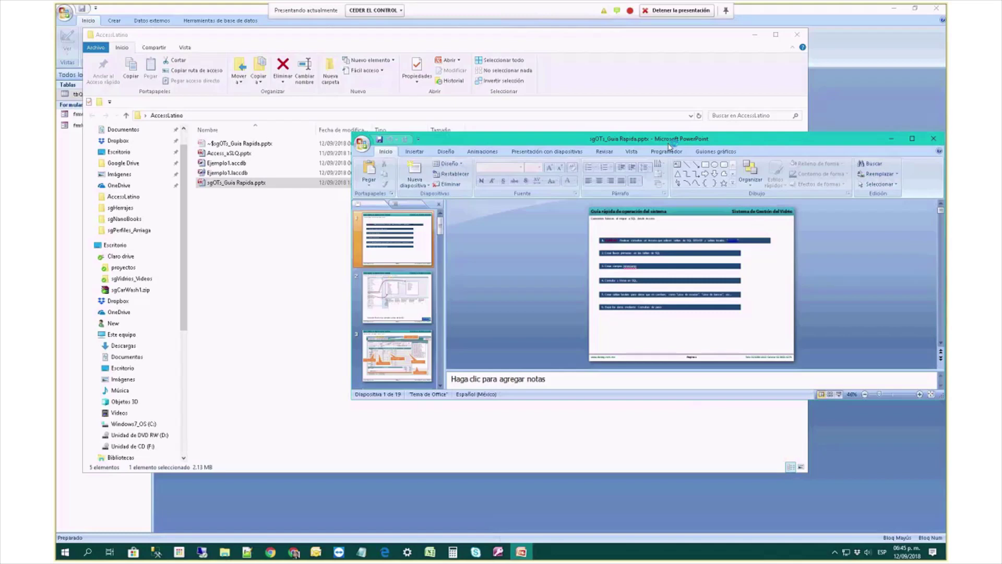
Maximize the presentation, review checklist item 1, then return to Access and widen the navigation pane.
double_click(669, 144)
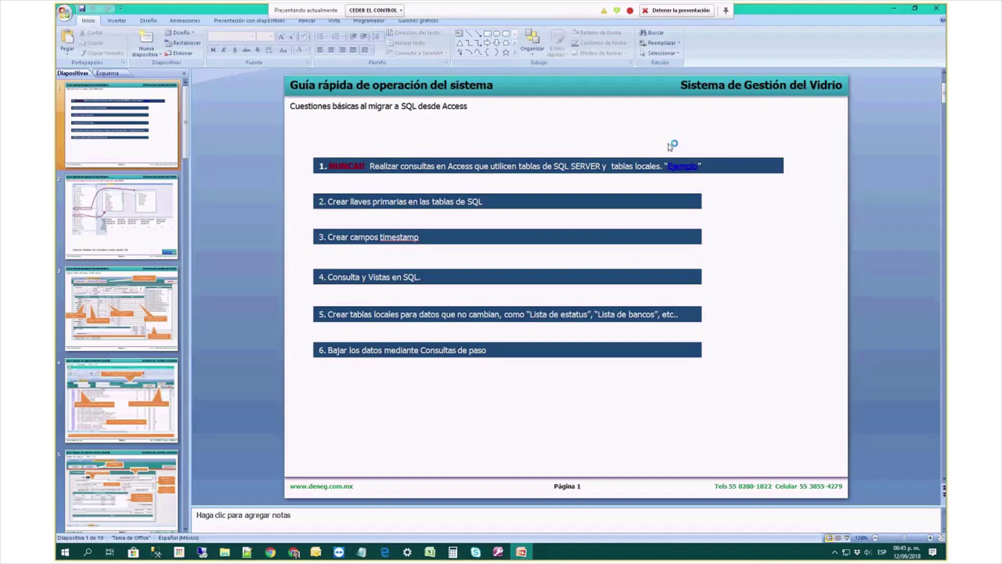
right_click(126, 311)
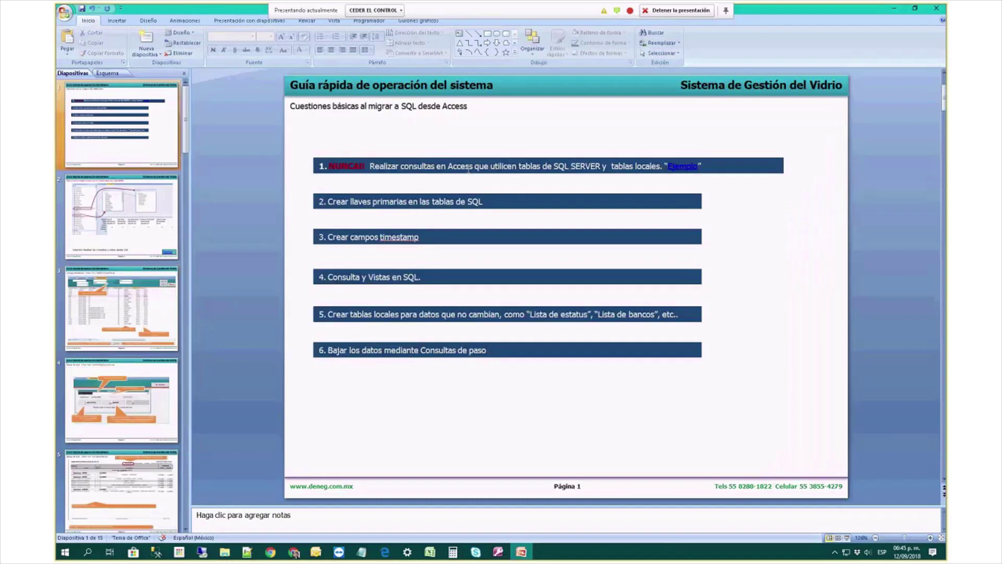
left_click(468, 168)
key("ctrl+a")
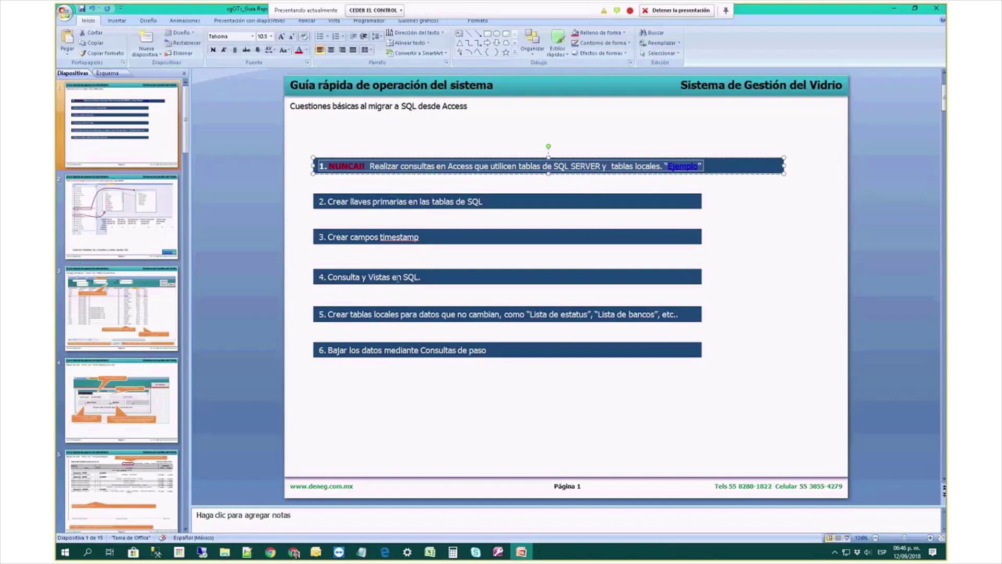
left_click(748, 299)
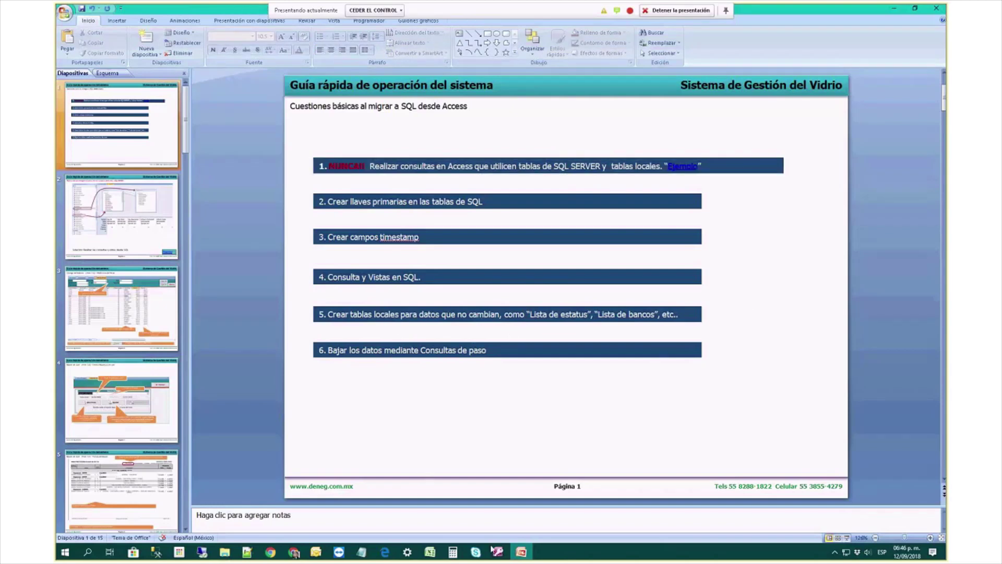
left_click(497, 554)
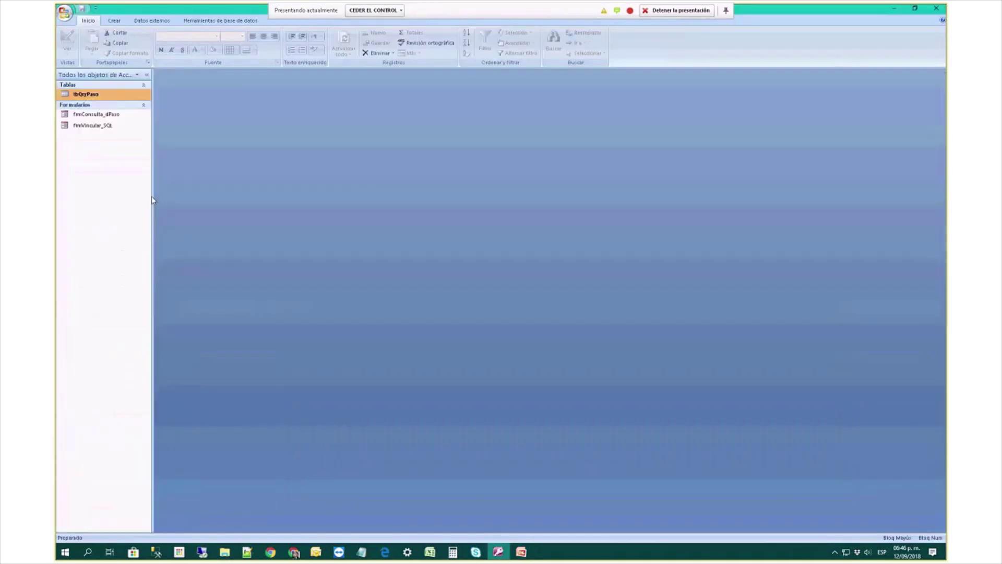
left_click_drag(152, 196, 306, 212)
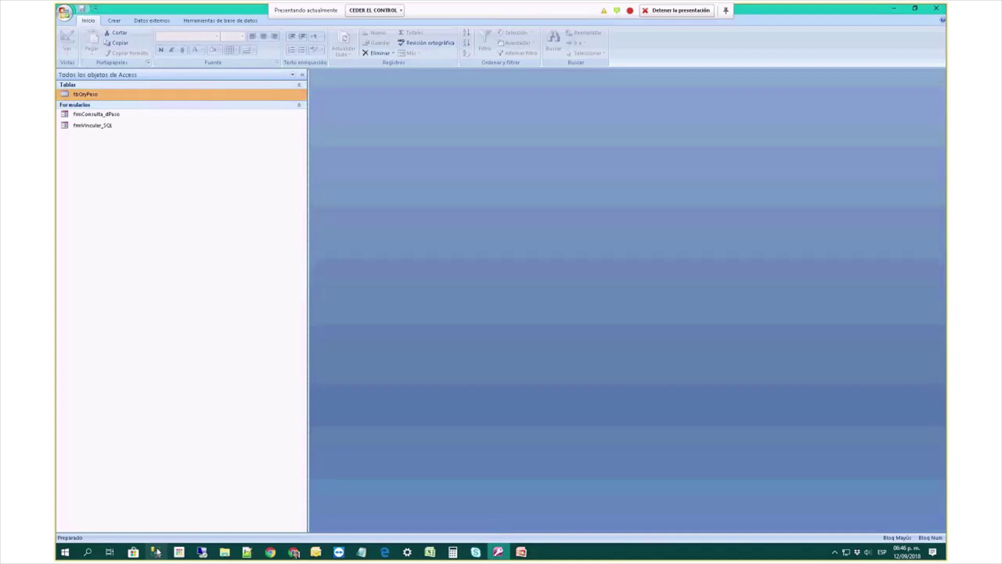
In SSMS, re-expand the AccessLatino database's Tables folder and narrow Object Explorer.
left_click(156, 553)
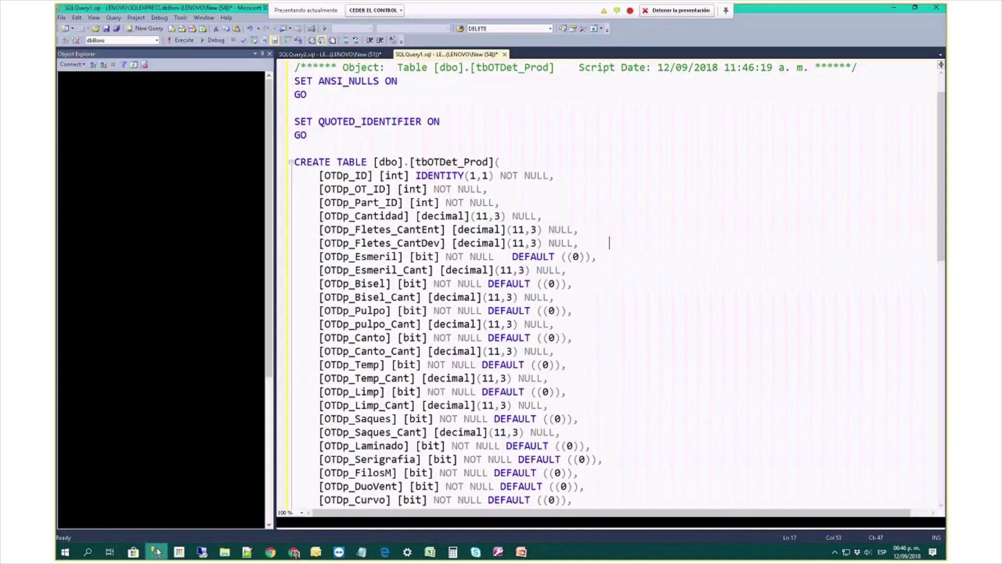
left_click(80, 210)
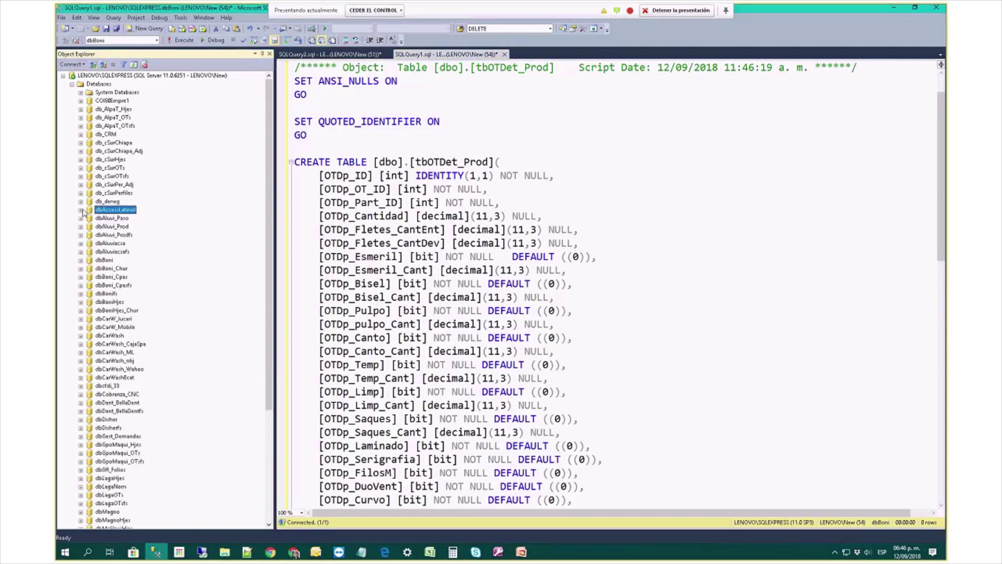
left_click_drag(265, 205, 117, 180)
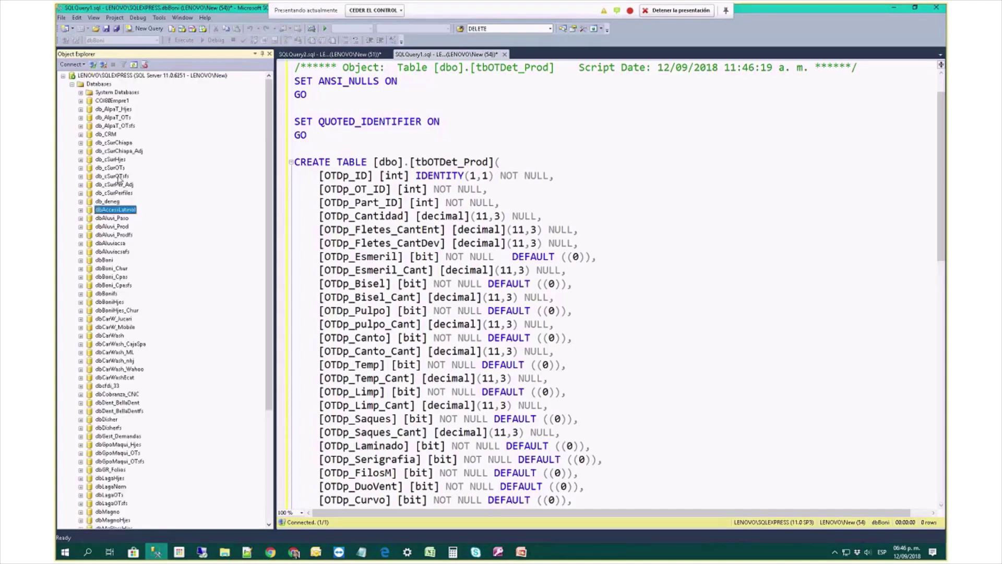
double_click(99, 210)
double_click(110, 226)
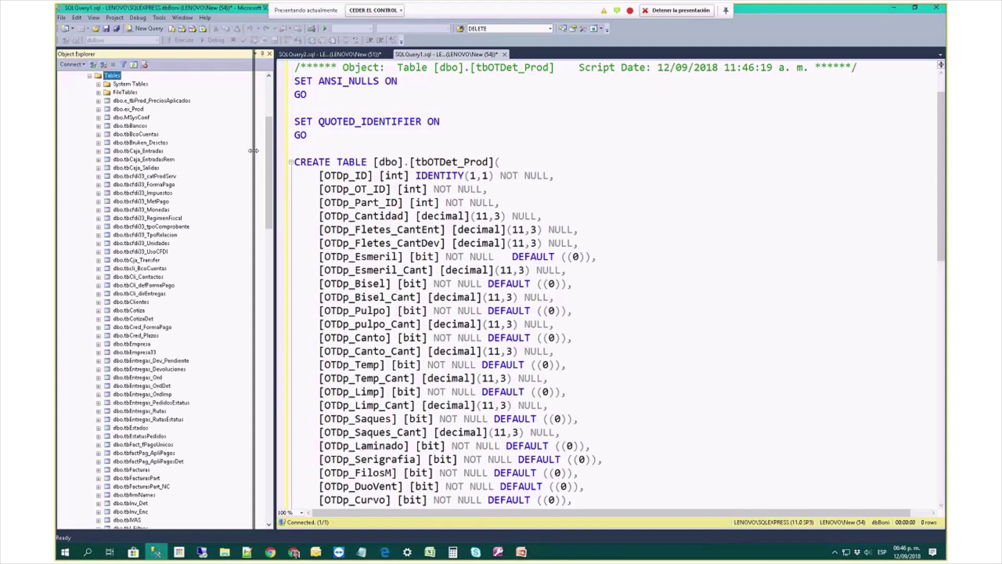
left_click_drag(254, 150, 222, 150)
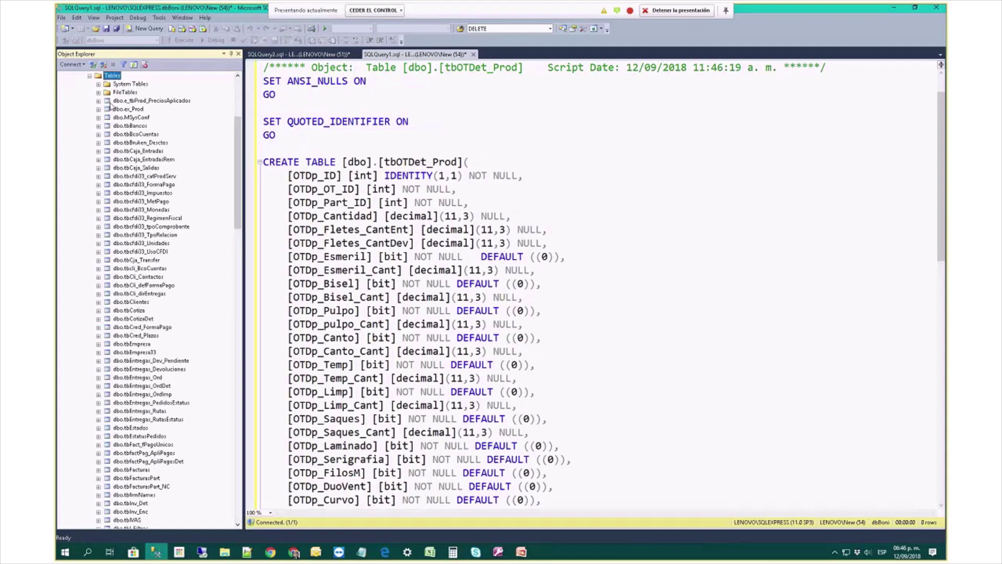
Browse the Views and Tables lists, then return to the tbOTDet_Prod script.
scroll(111, 106, "up", 2)
left_click(140, 193)
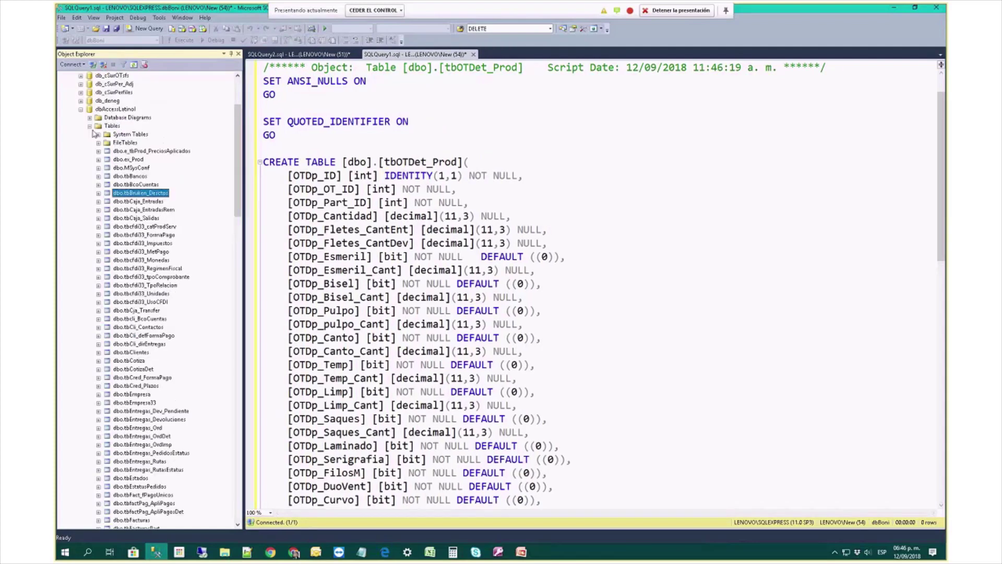
left_click(89, 126)
double_click(111, 134)
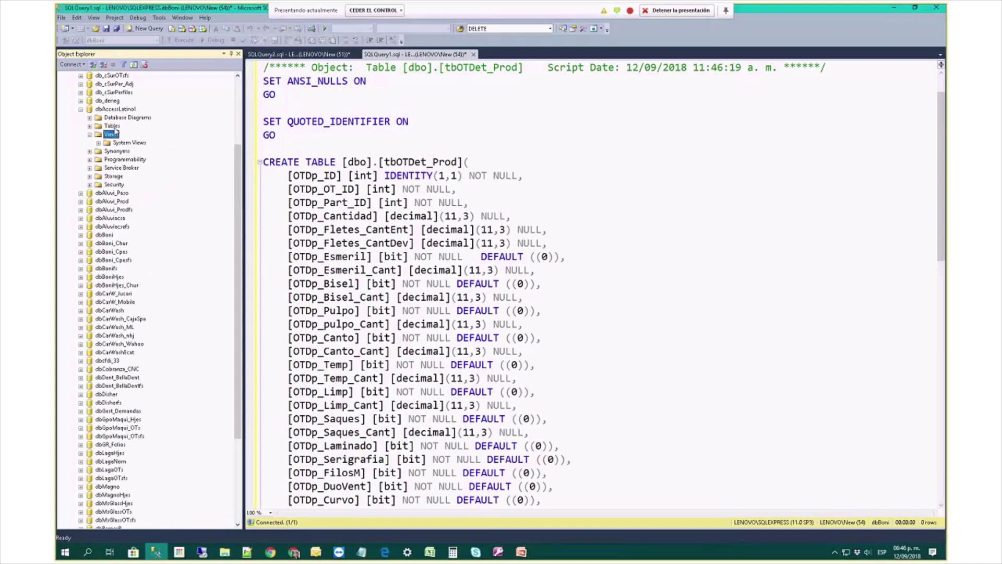
left_click(113, 127)
double_click(114, 128)
left_click(141, 218)
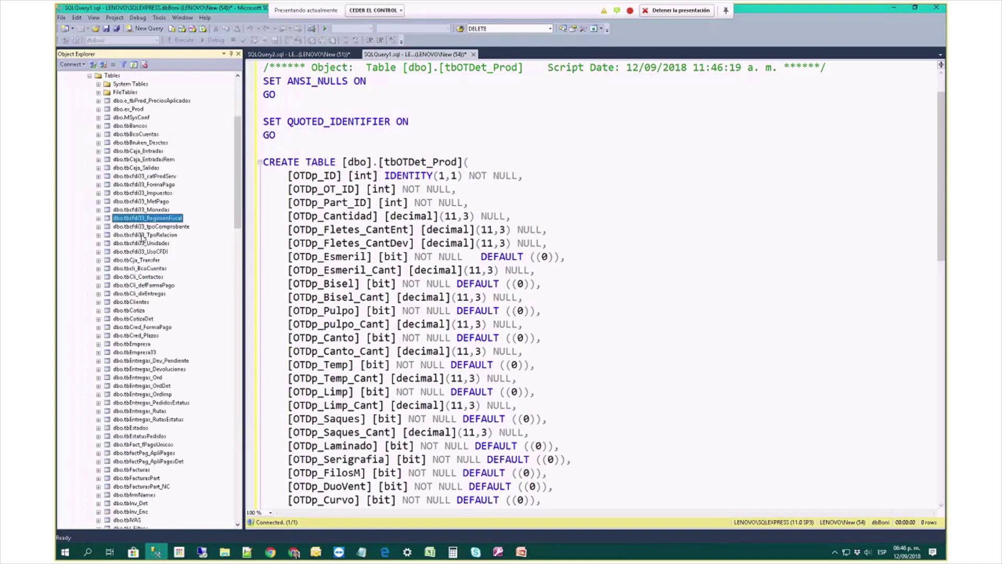
scroll(145, 251, "down", 3)
scroll(147, 265, "down", 10)
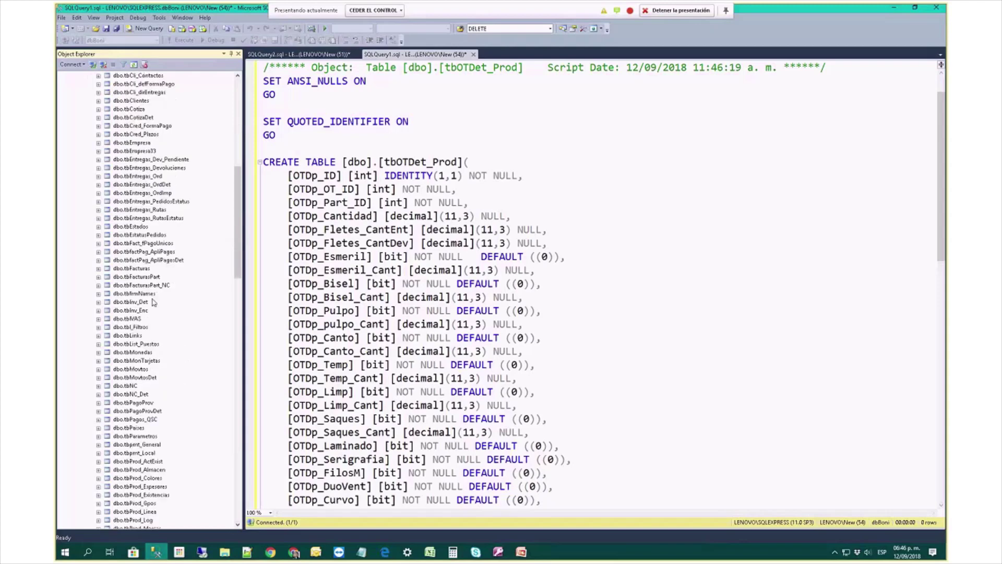
scroll(156, 292, "down", 4)
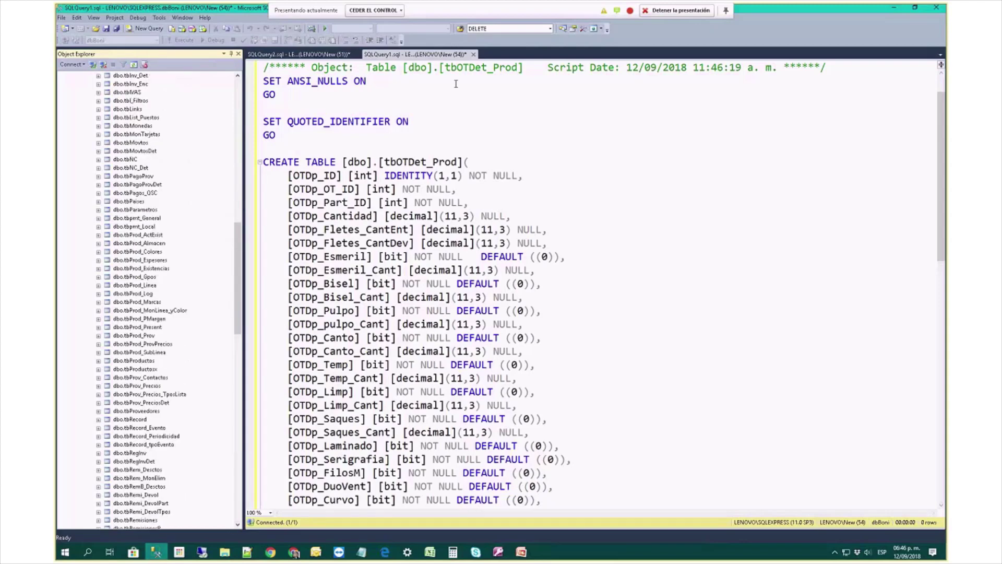
left_click(456, 83)
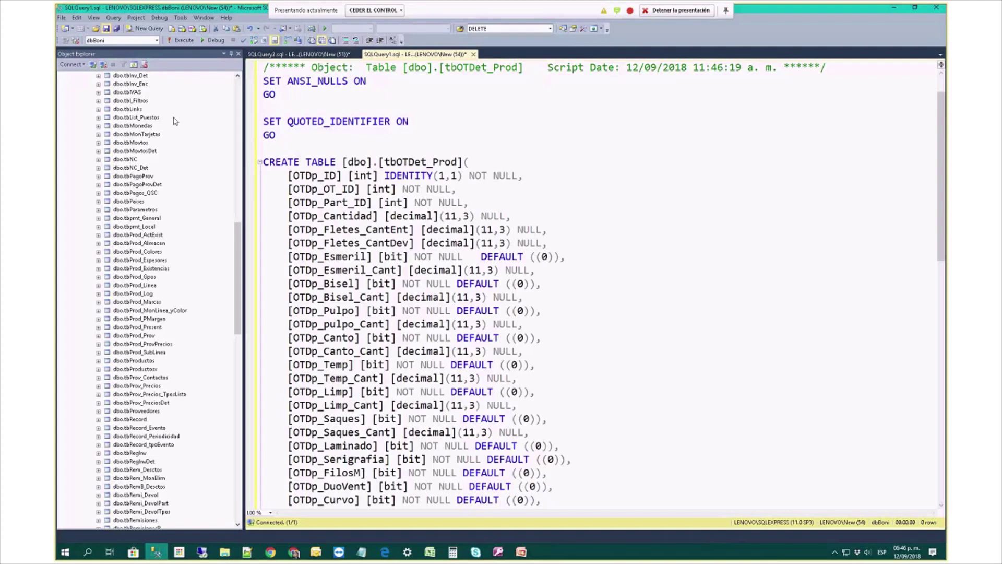
Save the tbOTDet_Prod script under the file name SQL_BONI.
key("ctrl+s")
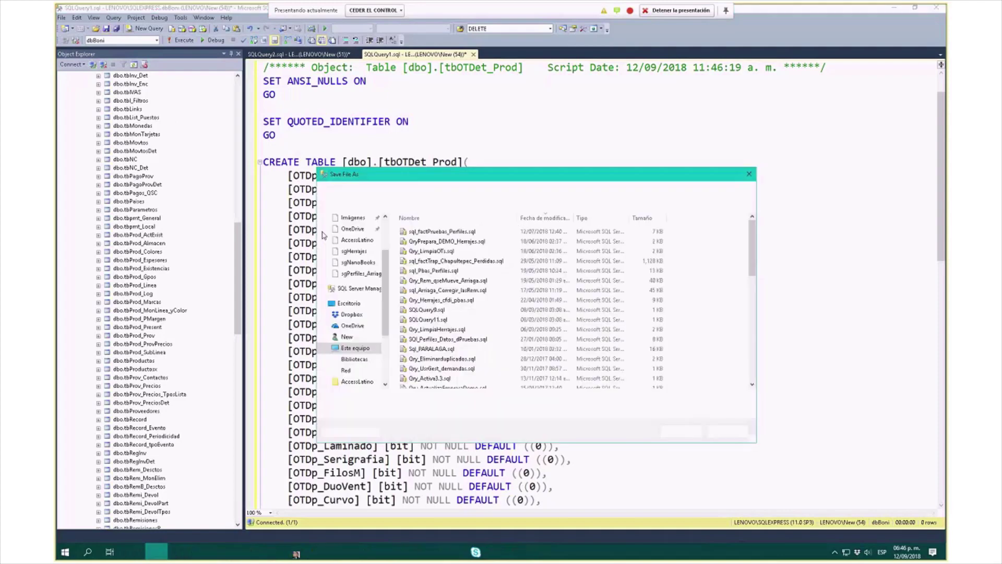
type("SQL_BONI")
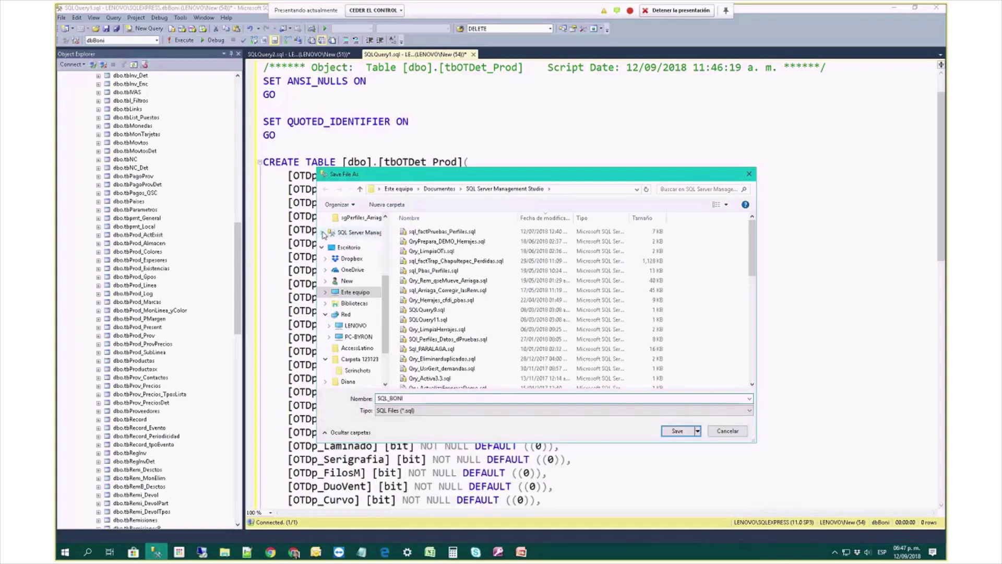
key("Return")
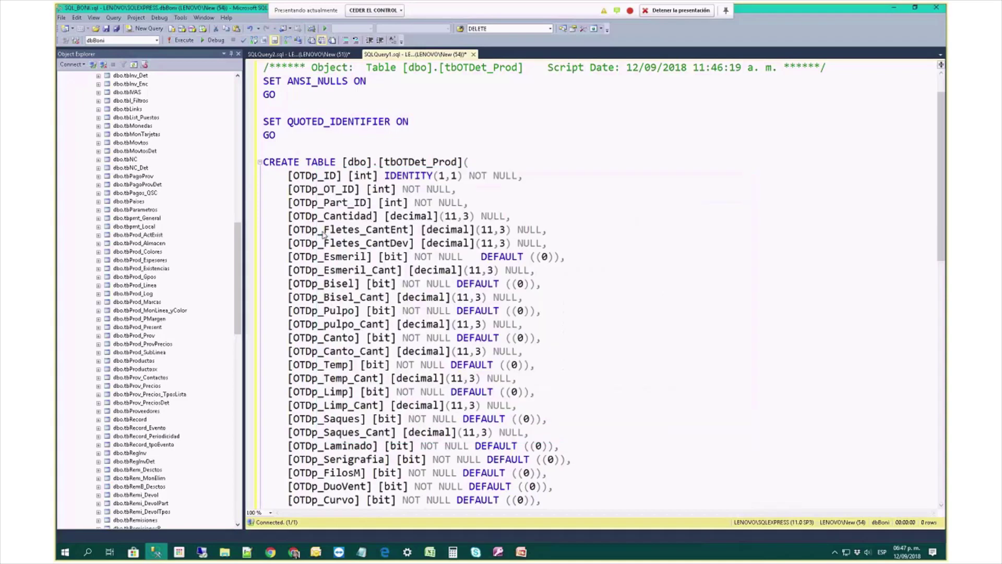
Close SQL_BONI.sql, select dbo.tbcfdi33_Impuestos, and switch to Access.
key("ctrl+F4")
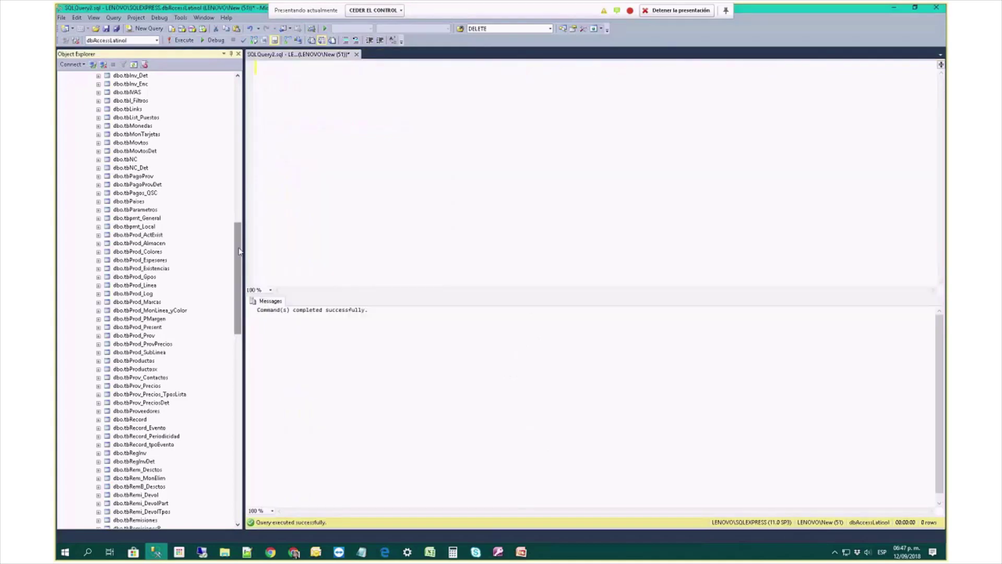
left_click_drag(238, 251, 240, 125)
left_click(267, 177)
left_click(142, 268)
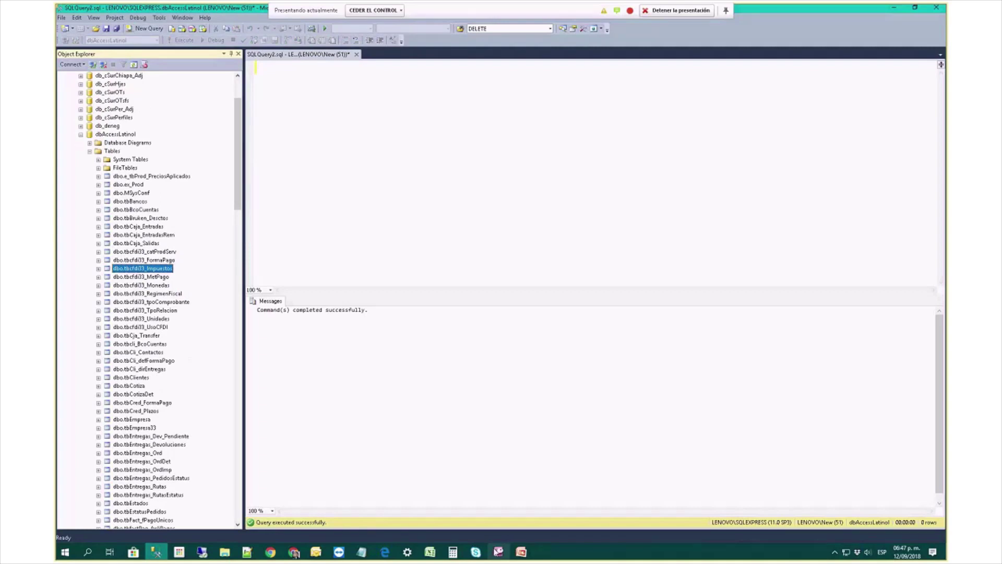
key("alt+Tab")
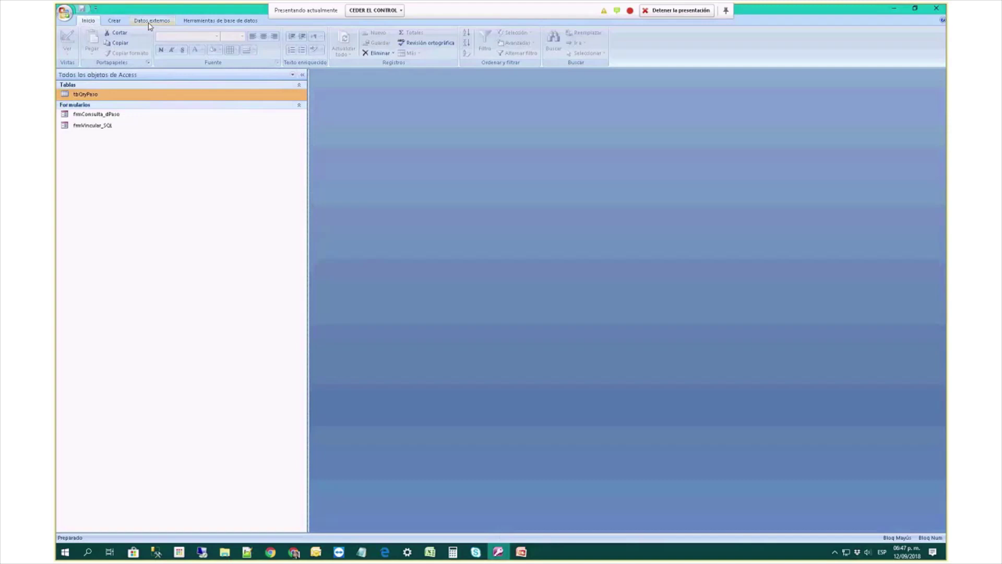
Via Datos externos > Más > Bases de datos ODBC, choose to link with a linked table.
left_click(150, 22)
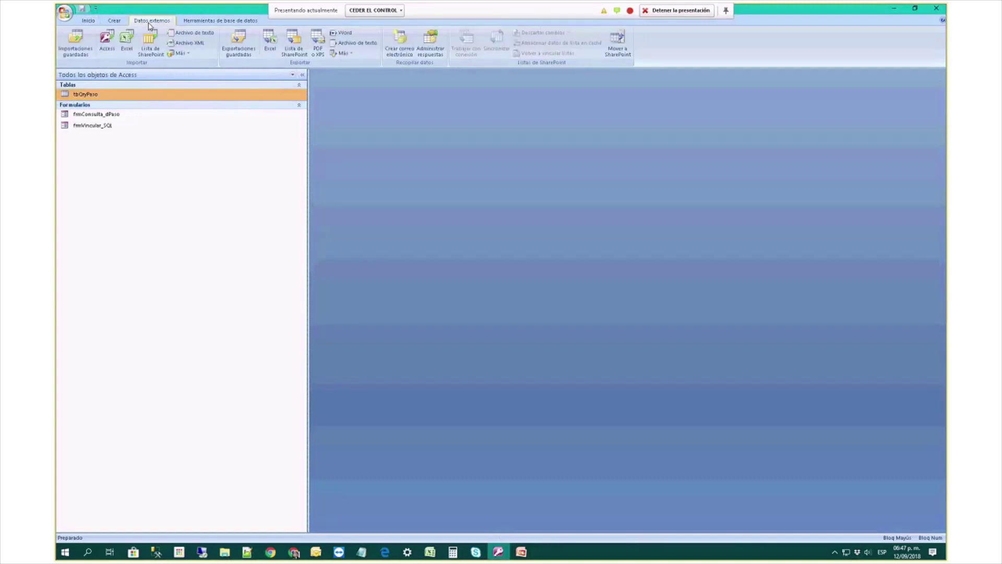
left_click(179, 53)
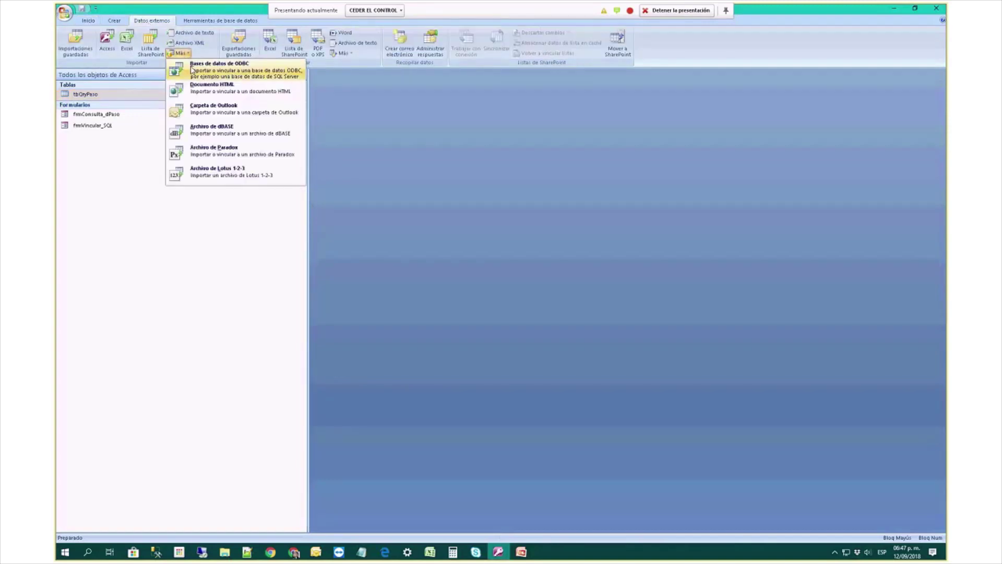
left_click(247, 78)
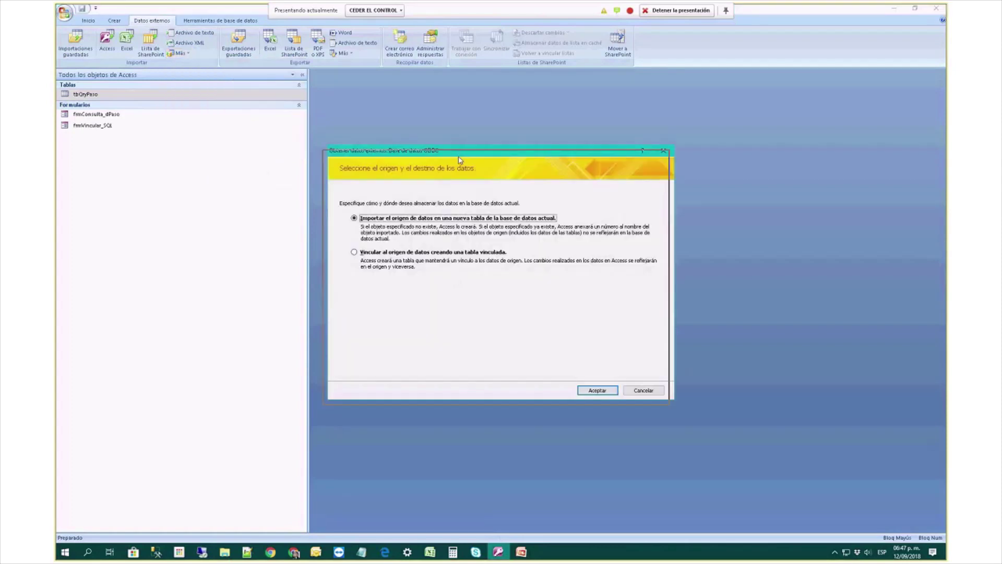
left_click_drag(460, 160, 418, 169)
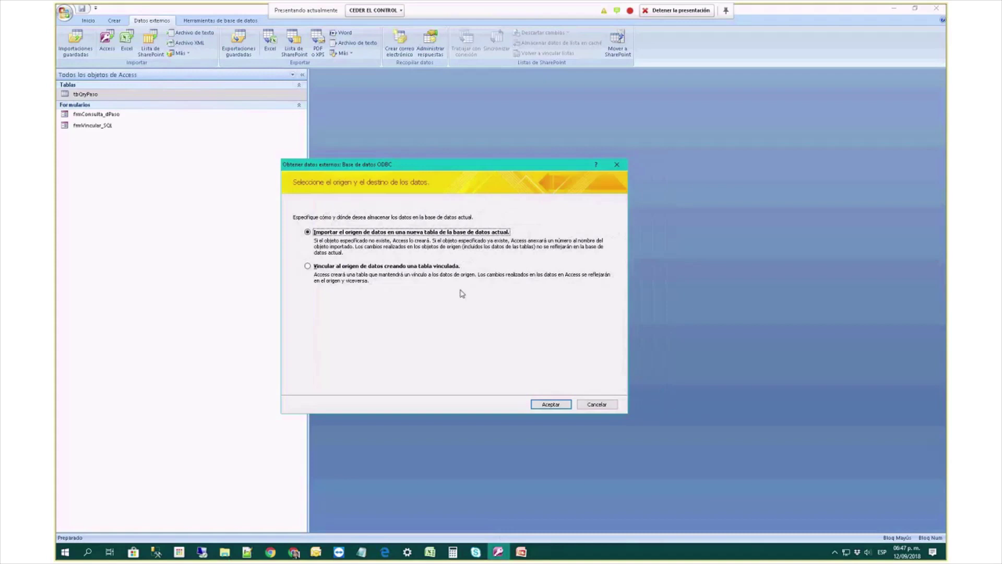
left_click(359, 268)
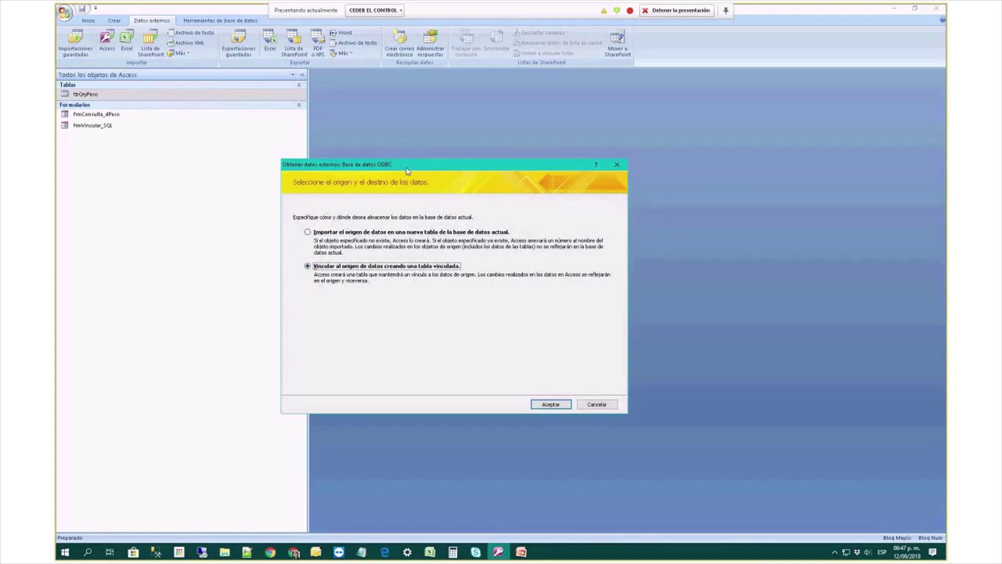
left_click(557, 406)
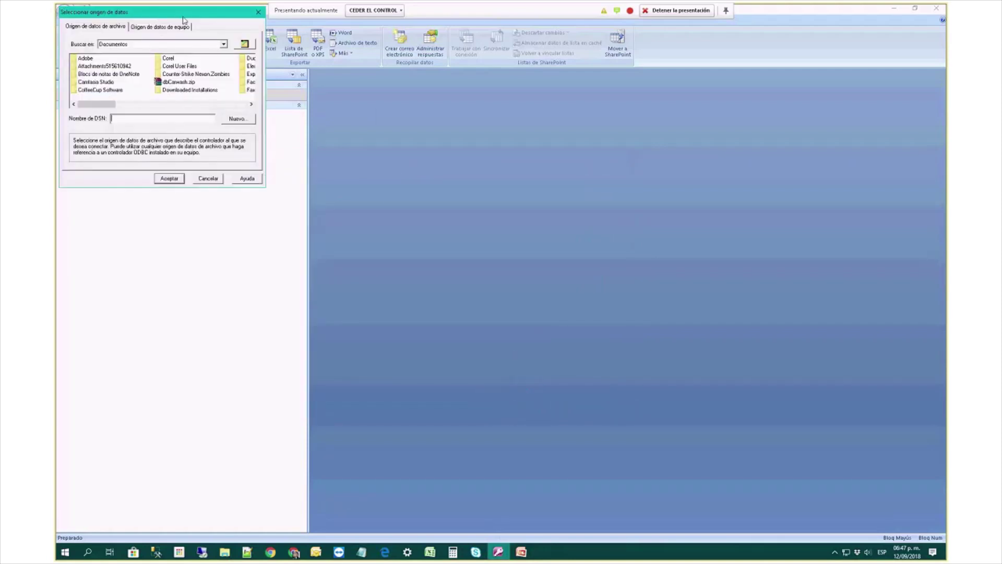
Create a new user data source with the SQL Server Native Client 11.0 driver, dismissing the administrator warning.
left_click_drag(185, 15, 297, 99)
left_click(271, 110)
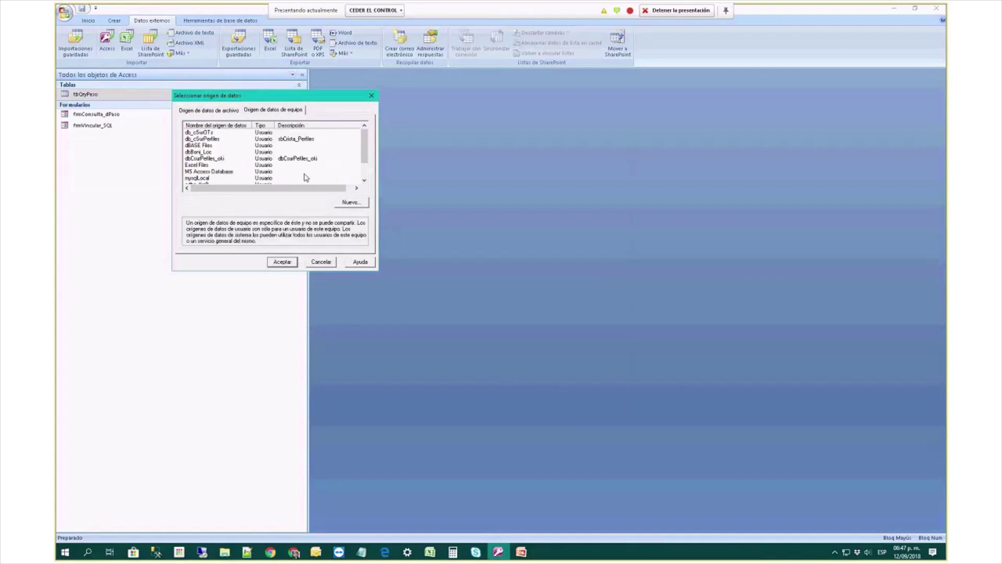
left_click(351, 203)
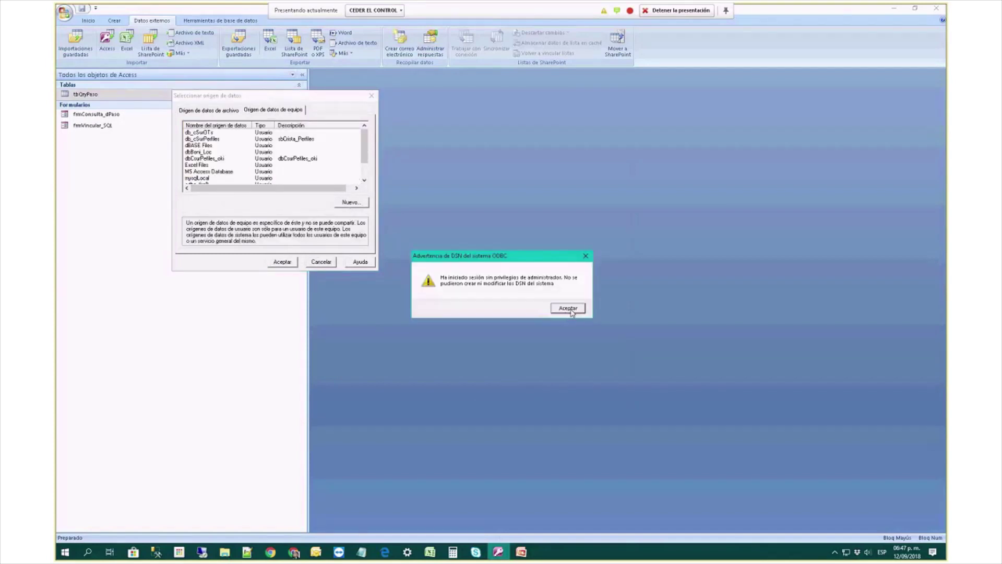
left_click(568, 308)
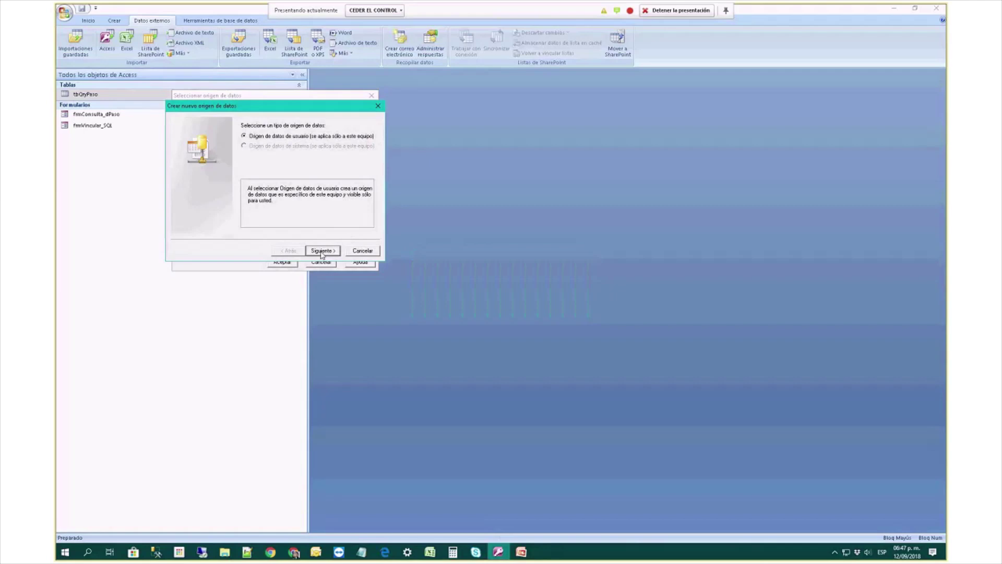
left_click(322, 251)
left_click_drag(365, 156, 367, 194)
left_click(276, 196)
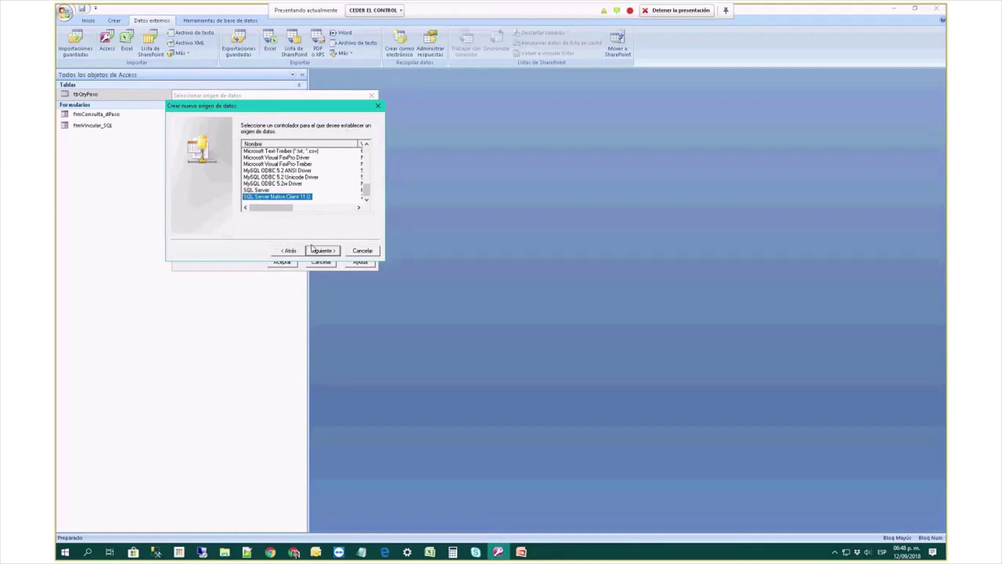
left_click(334, 254)
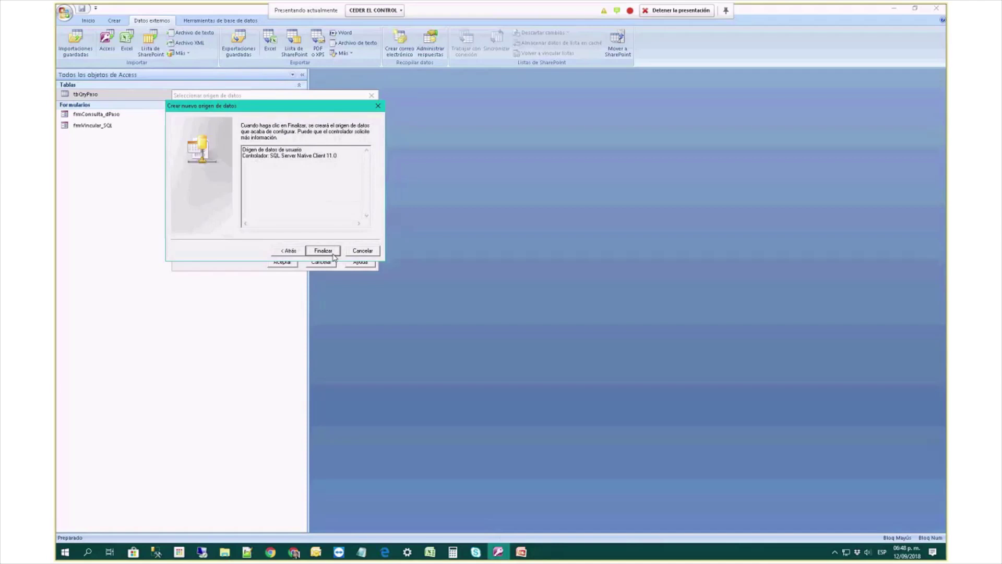
left_click(332, 253)
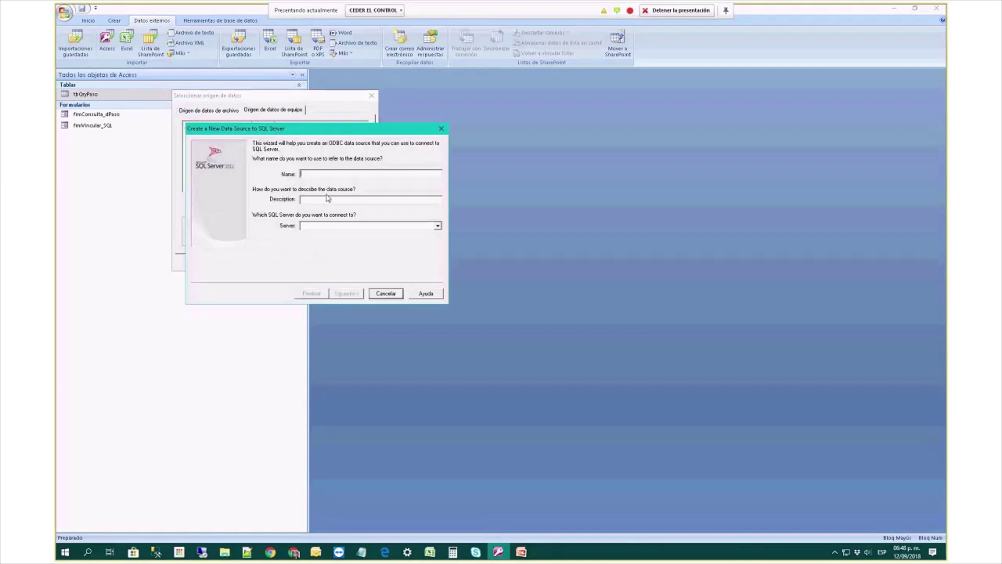
Name the data source PRUEBAS_ACCESS and point it at the LENOVO\SQLEXPRESS server.
type("PRUEBAS")
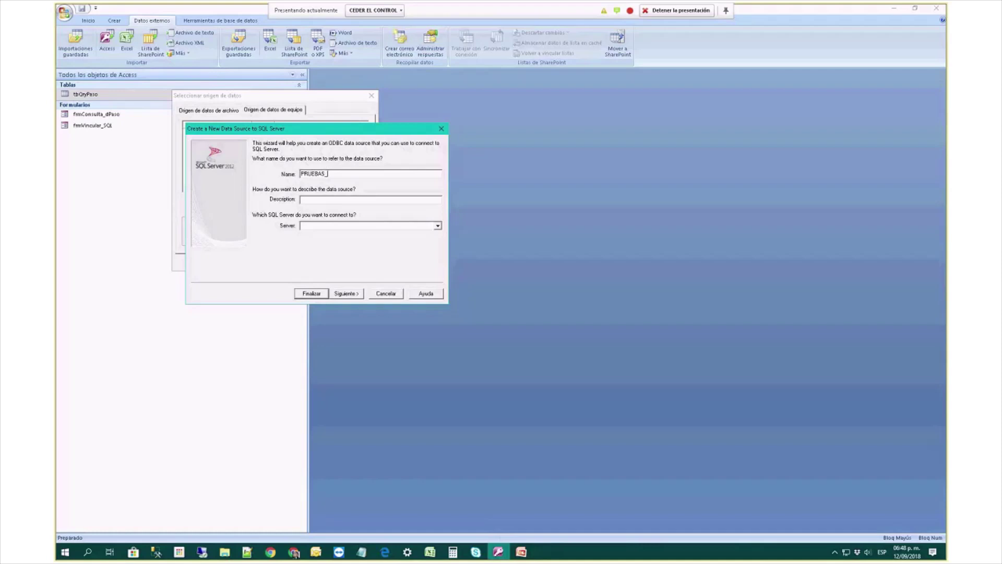
type("_ACCESS")
left_click(437, 226)
left_click(337, 247)
left_click(350, 294)
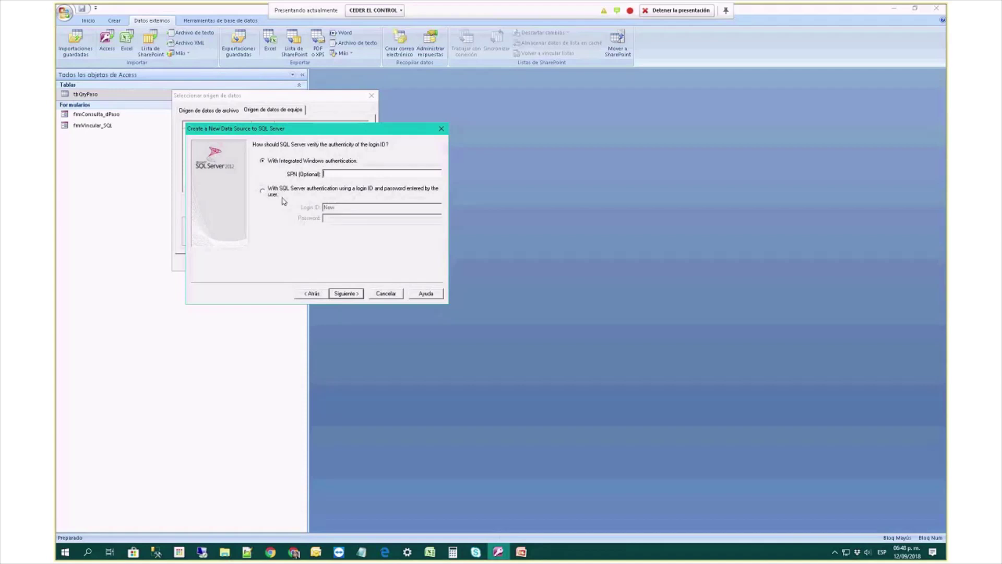
Keep Windows authentication after briefly entering a SQL Server login name and password.
left_click(275, 192)
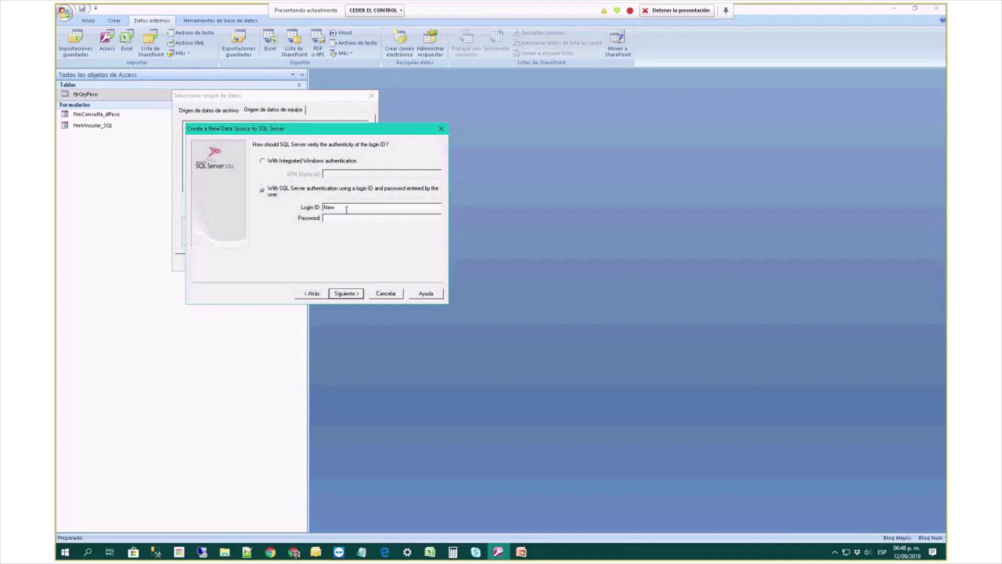
left_click(323, 218)
left_click(287, 162)
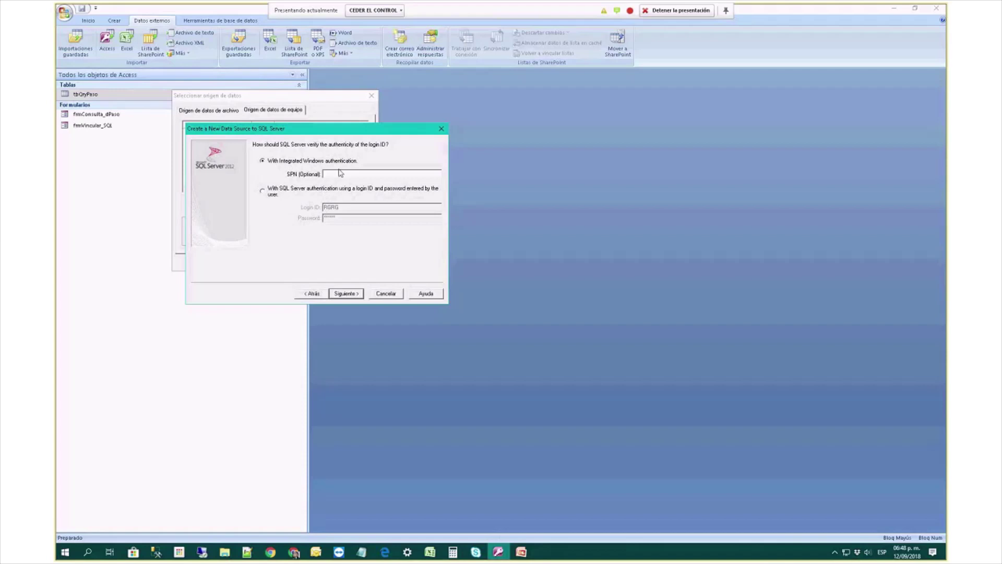
left_click(347, 293)
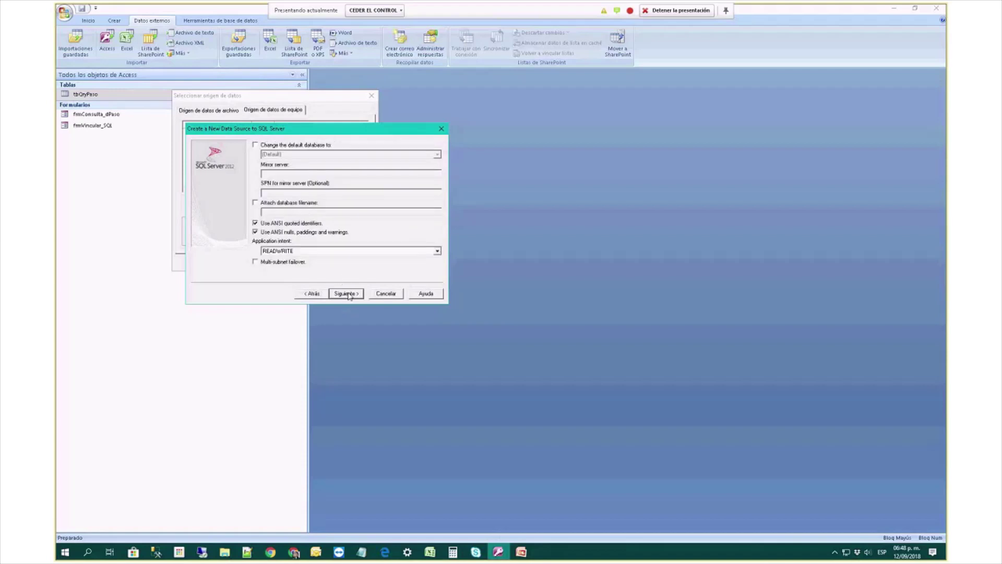
Make dbAccessLatinol the default database, then finish and accept the setup summary.
left_click(295, 145)
left_click(438, 155)
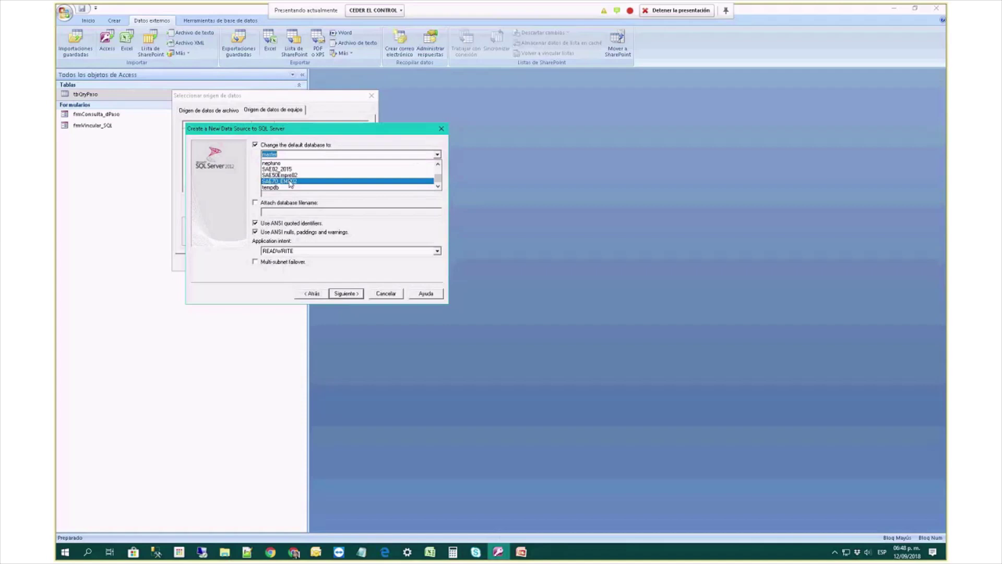
scroll(289, 184, "up", 3)
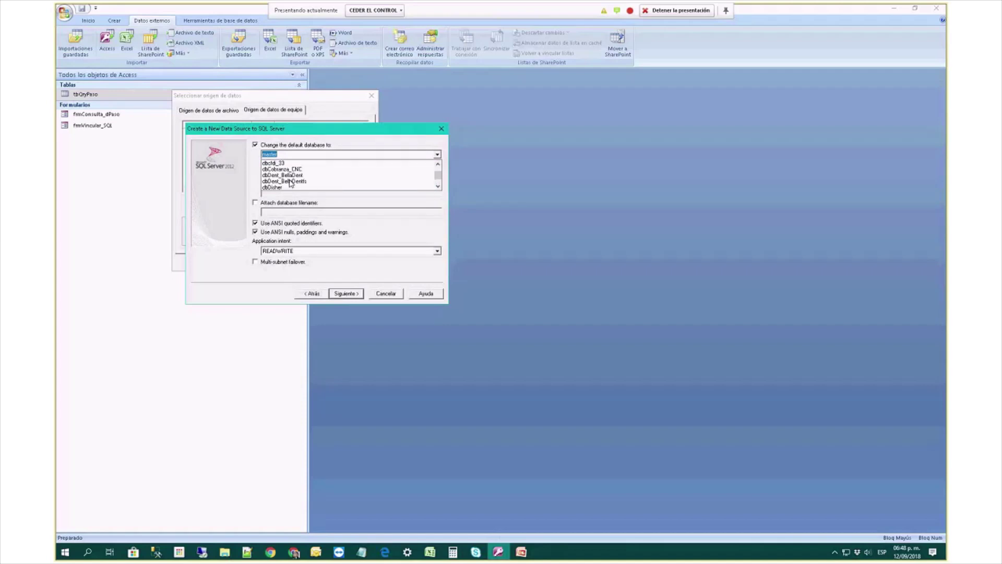
type("DBAccessLatino")
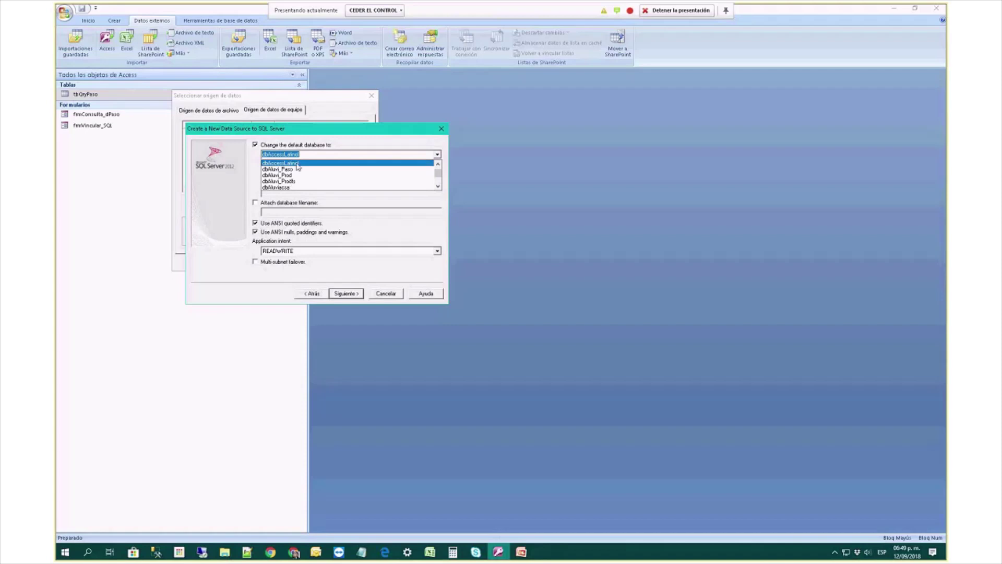
left_click(296, 163)
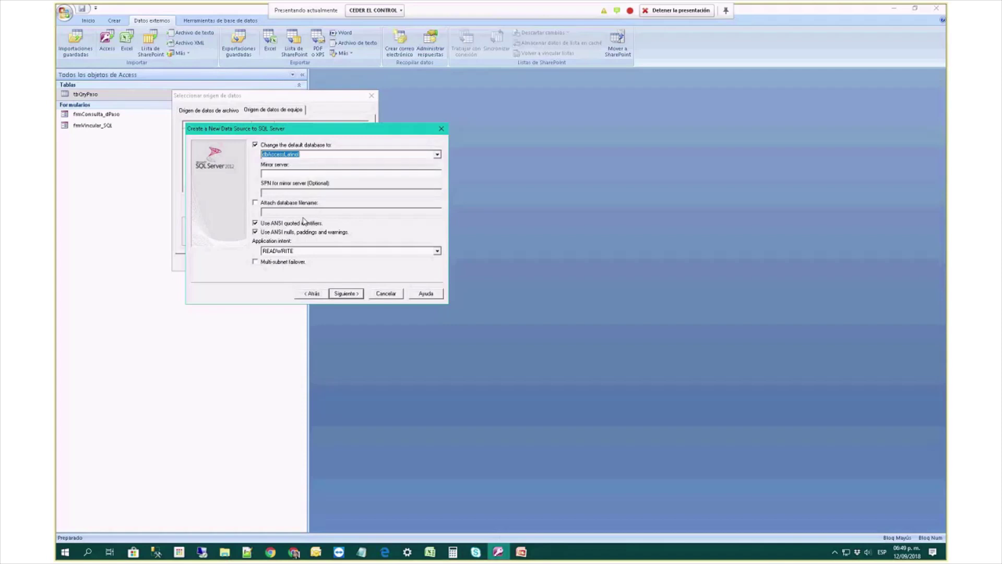
left_click(353, 294)
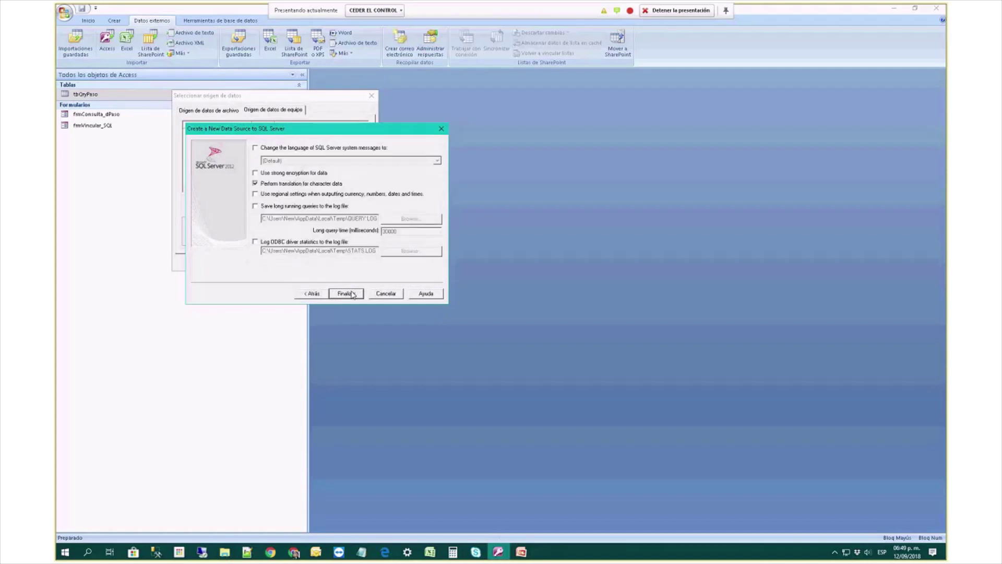
left_click(352, 294)
left_click(345, 293)
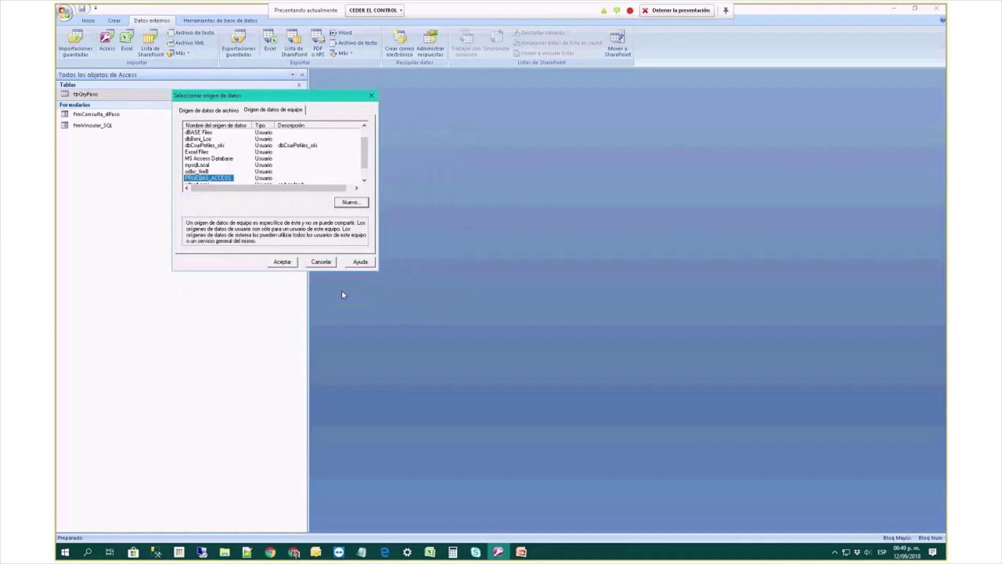
From PRUEBAS_ACCESS, link the dbo.tbFacturas and dbo.tbFacturasPart tables into the database.
left_click(287, 263)
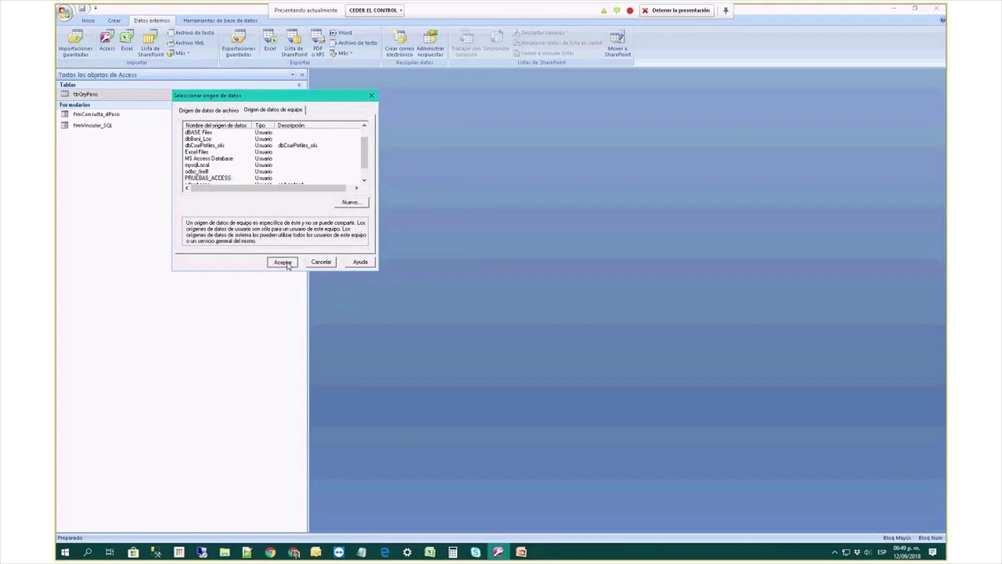
left_click_drag(162, 18, 459, 199)
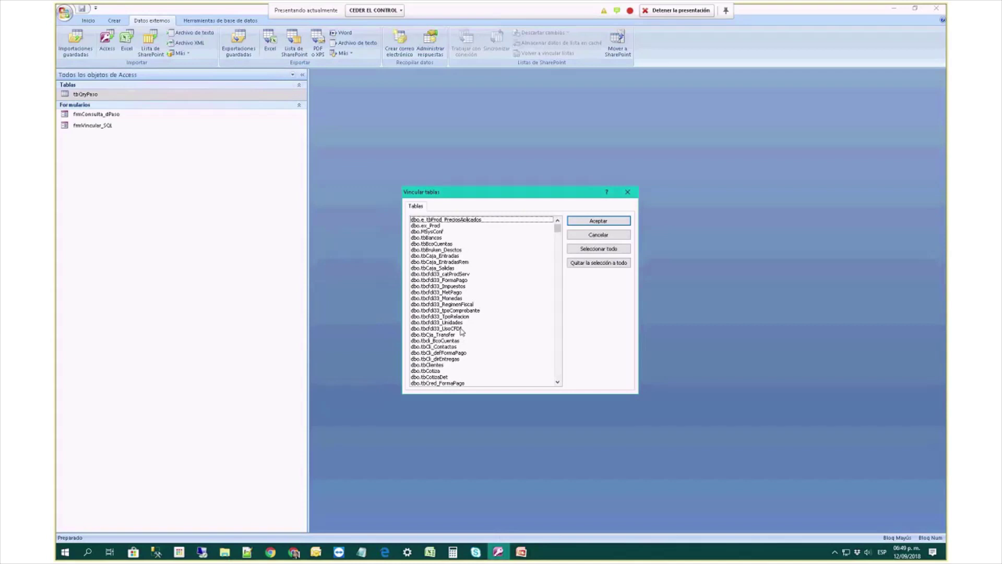
scroll(462, 331, "down", 8)
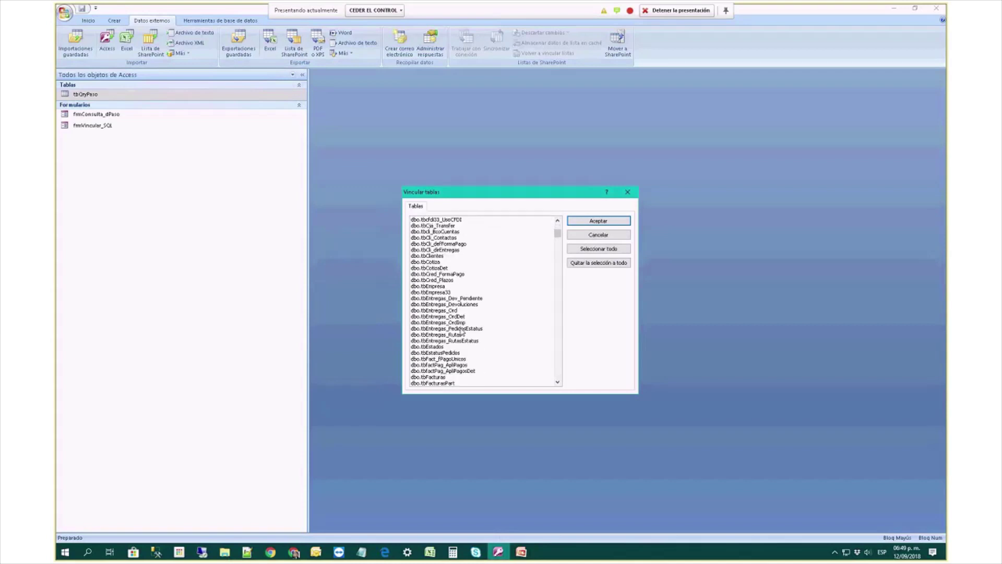
left_click(445, 342)
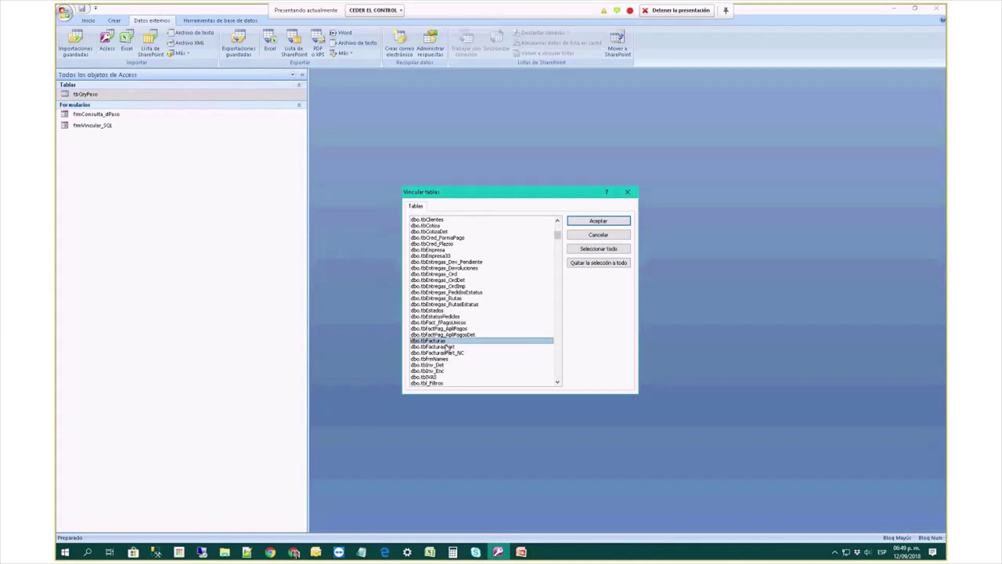
left_click(581, 224)
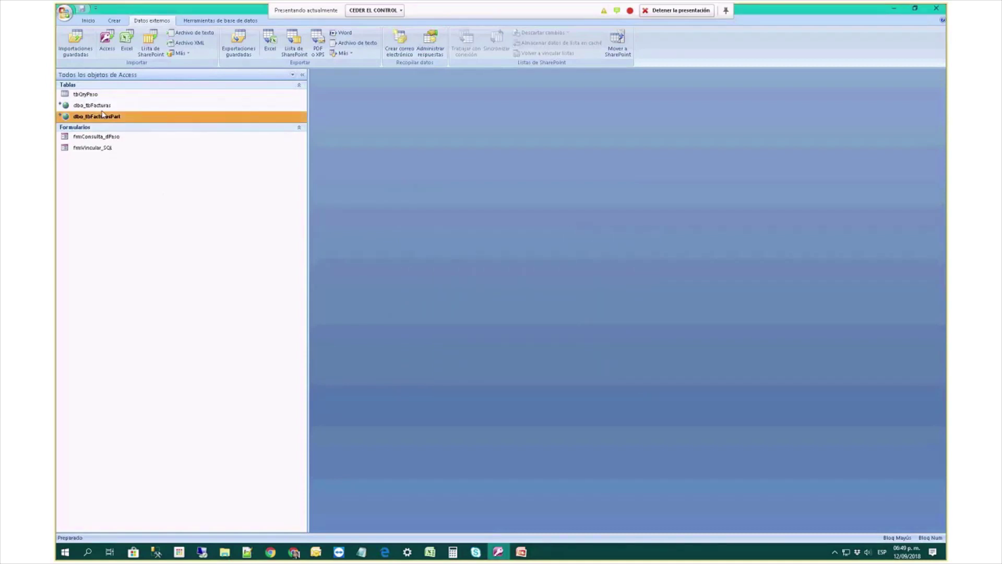
left_click(104, 107)
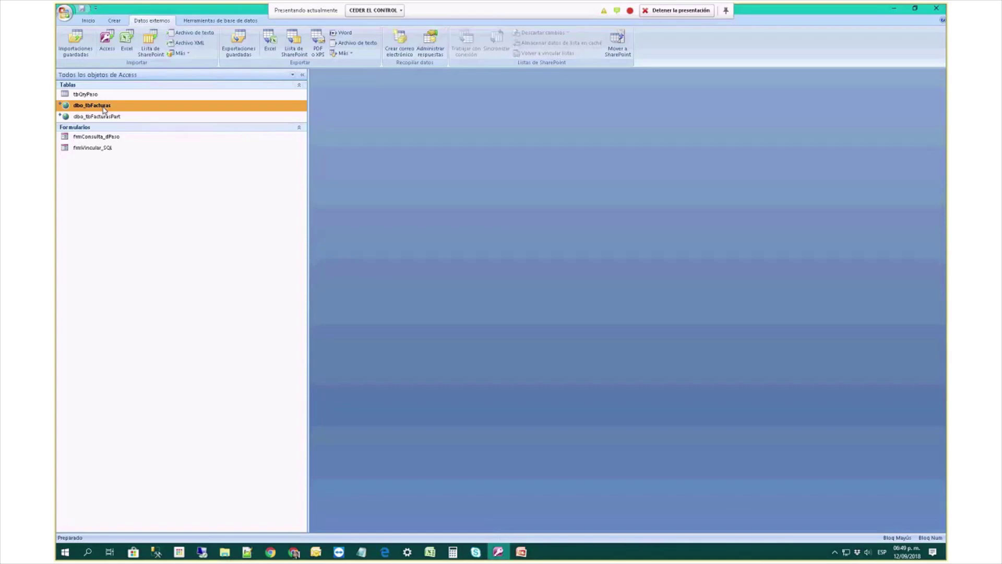
double_click(104, 107)
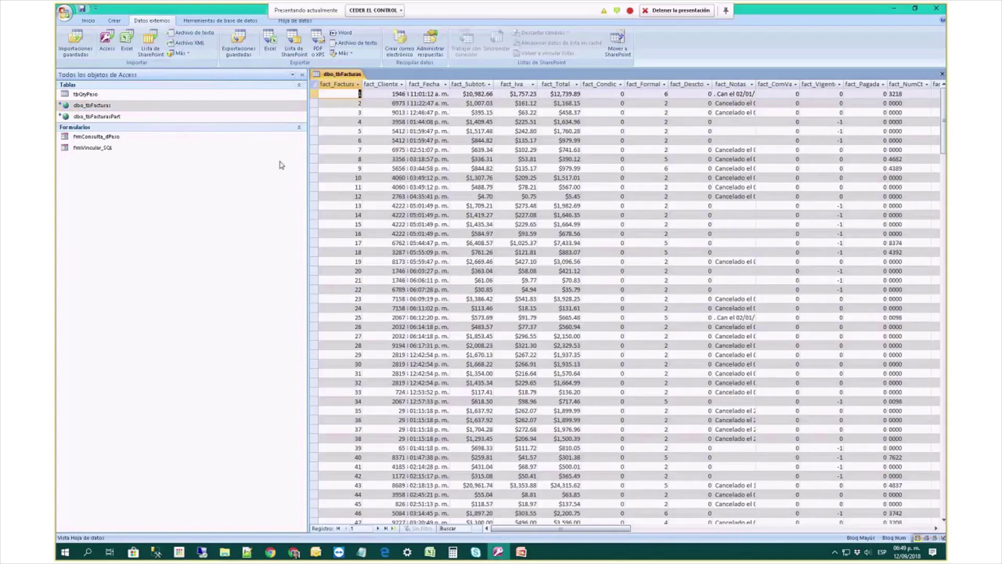
key("ctrl+w")
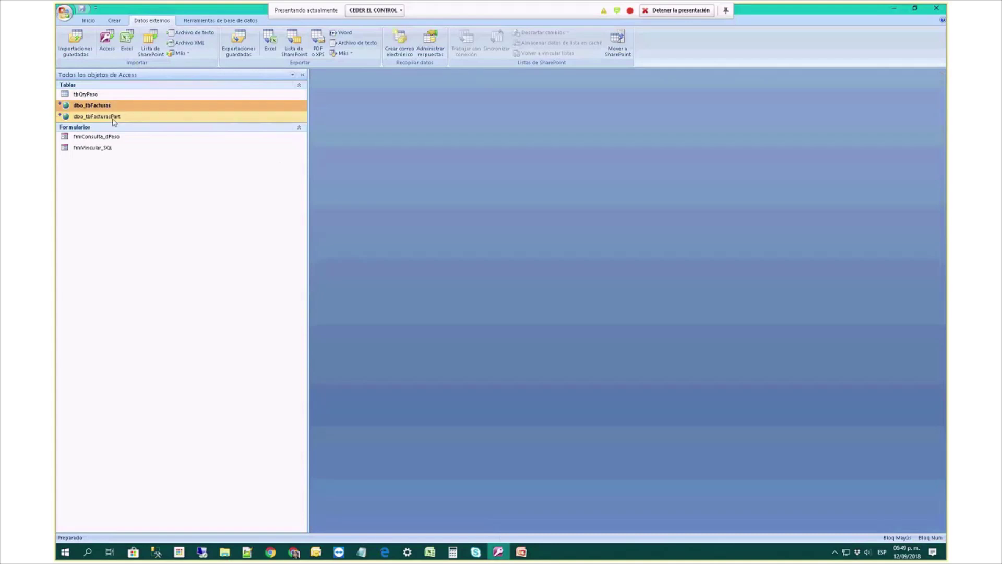
left_click(113, 120)
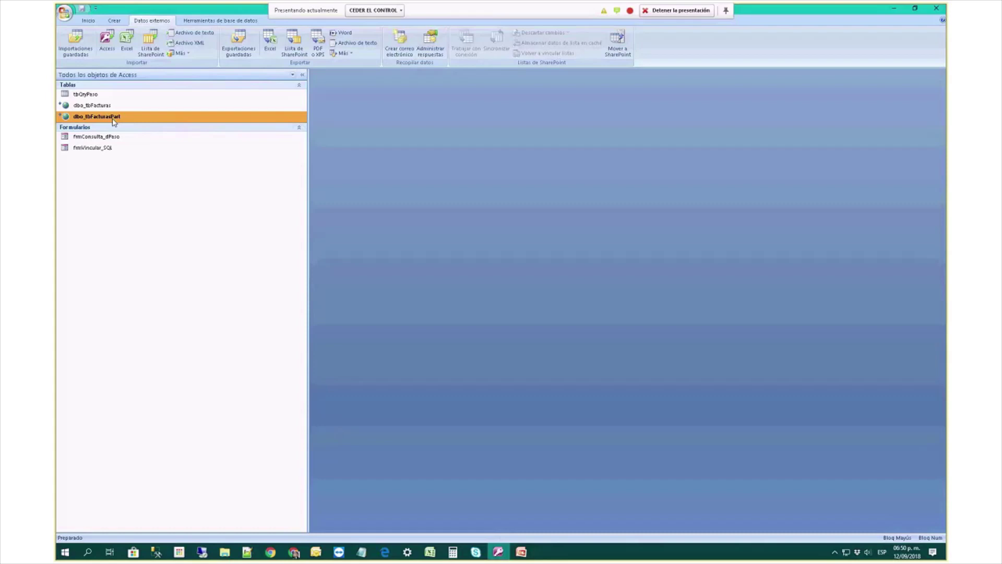
Open dbo_tbFacturas, start editing record 6's fact_Total, cancel with Esc, and close it.
double_click(99, 104)
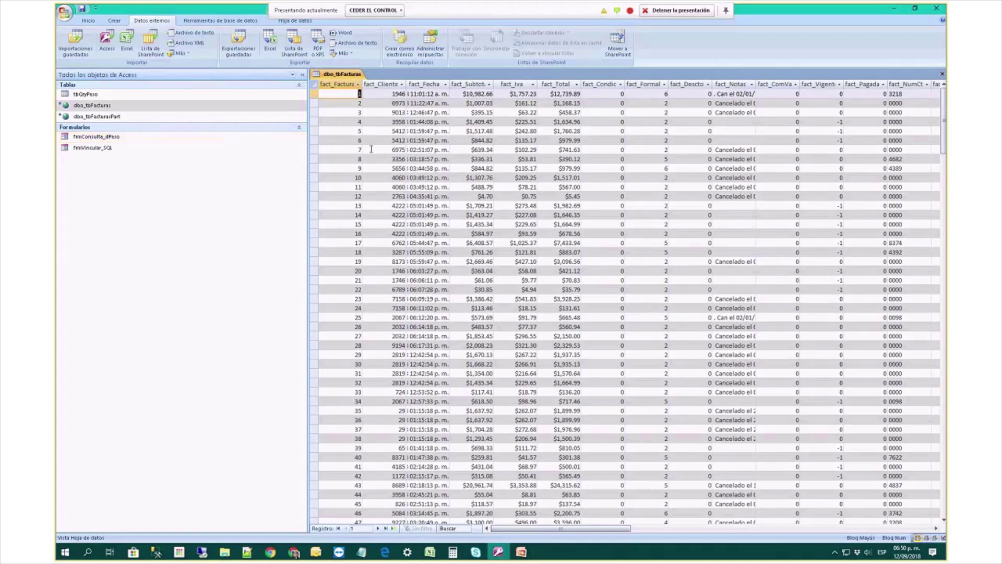
left_click(562, 140)
type("0")
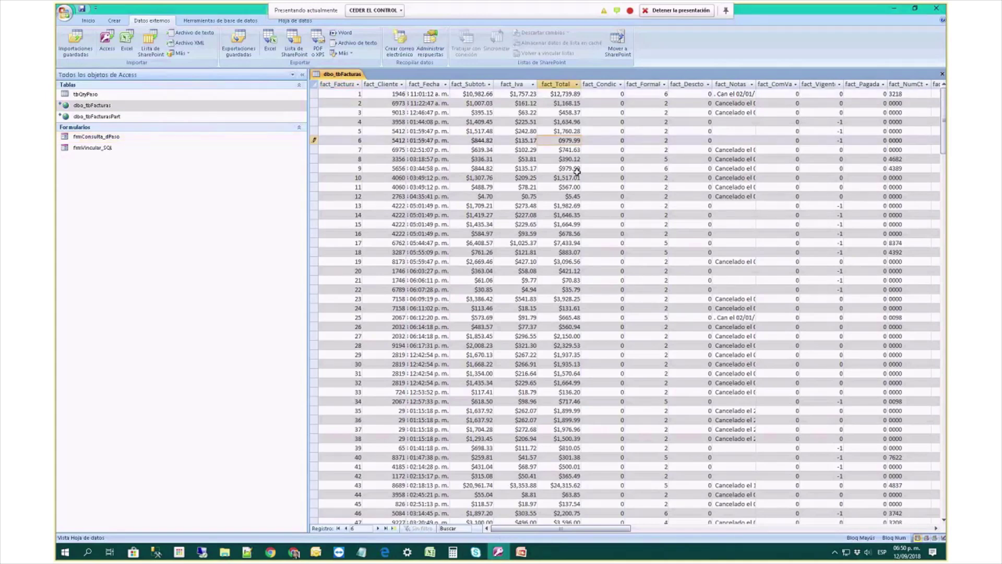
key("Escape")
left_click(942, 73)
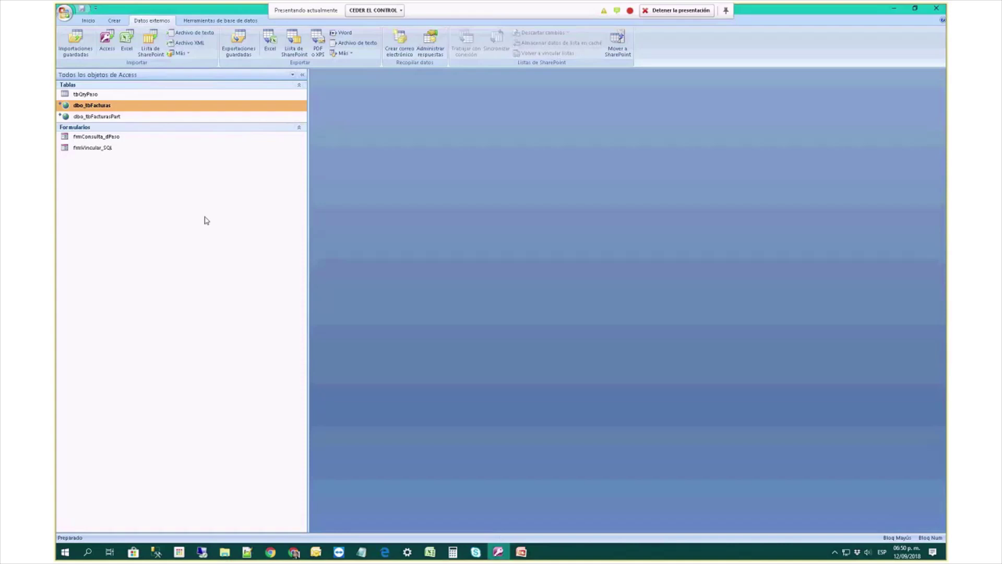
Reopen dbo_tbFacturas and copy record 12's fact_Cliente value 2763 into record 13 with Ctrl+'.
double_click(127, 110)
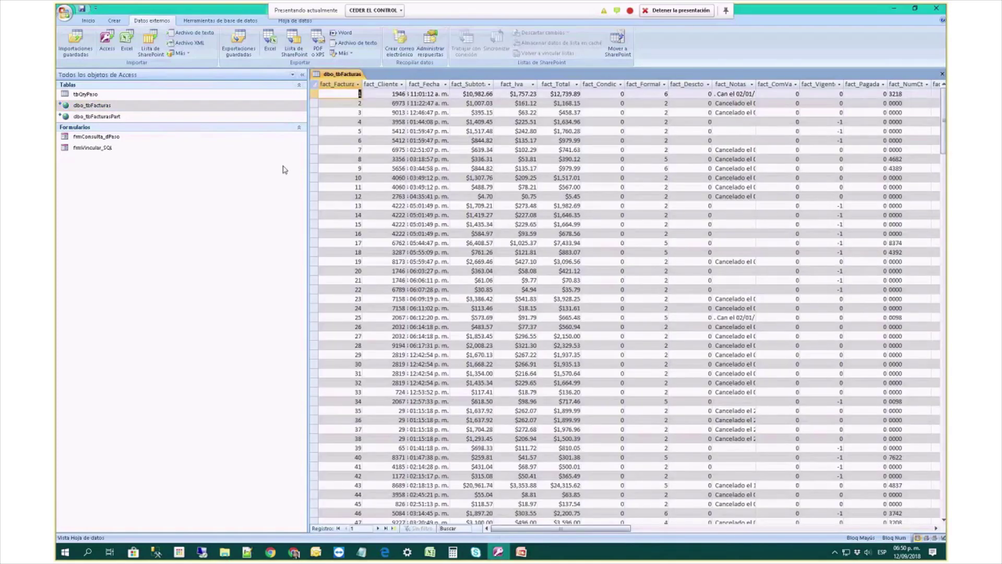
left_click(622, 205)
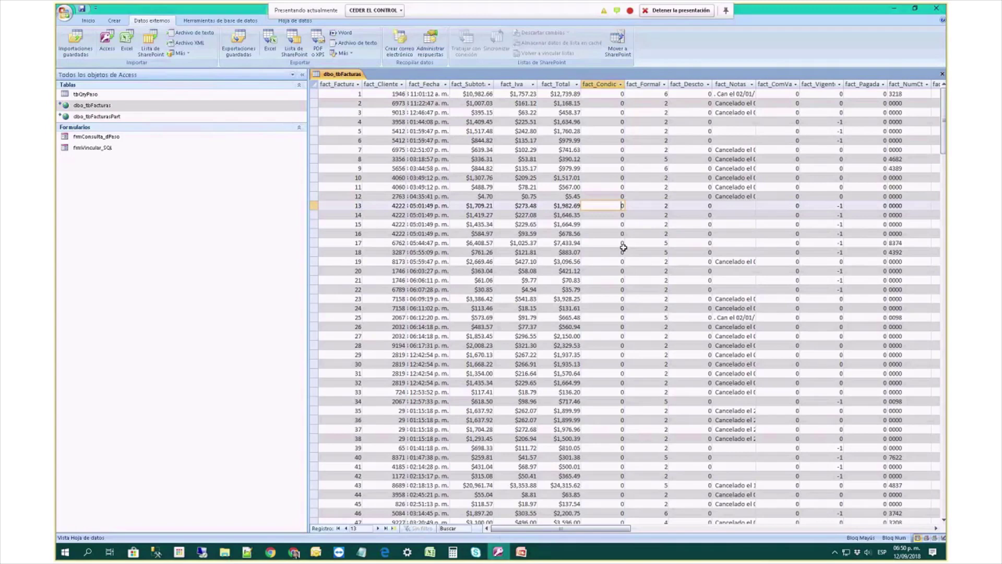
key("shift+Tab")
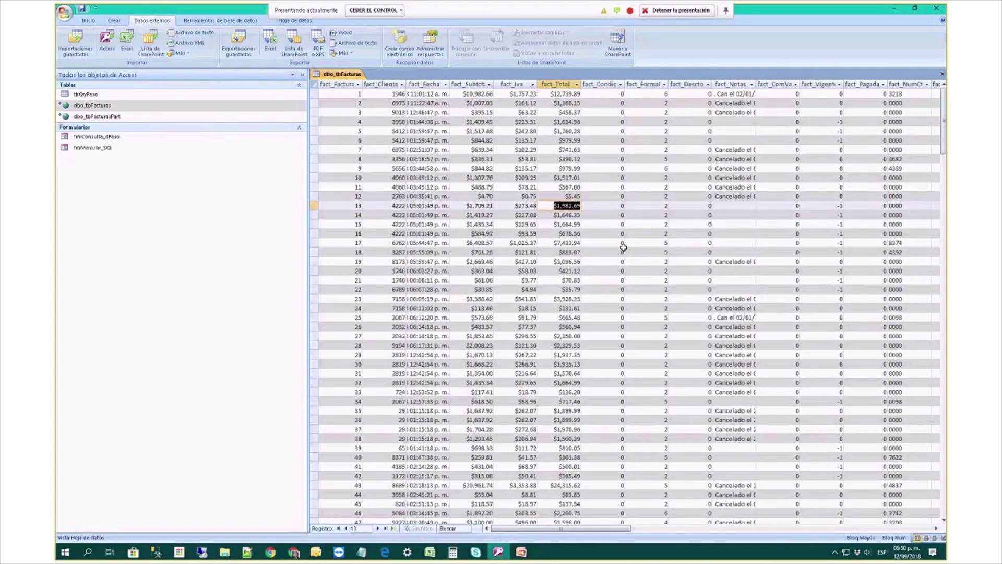
key("shift+Tab")
key("shift+Tab")
key("shift+Tab")
key("shift+Tab")
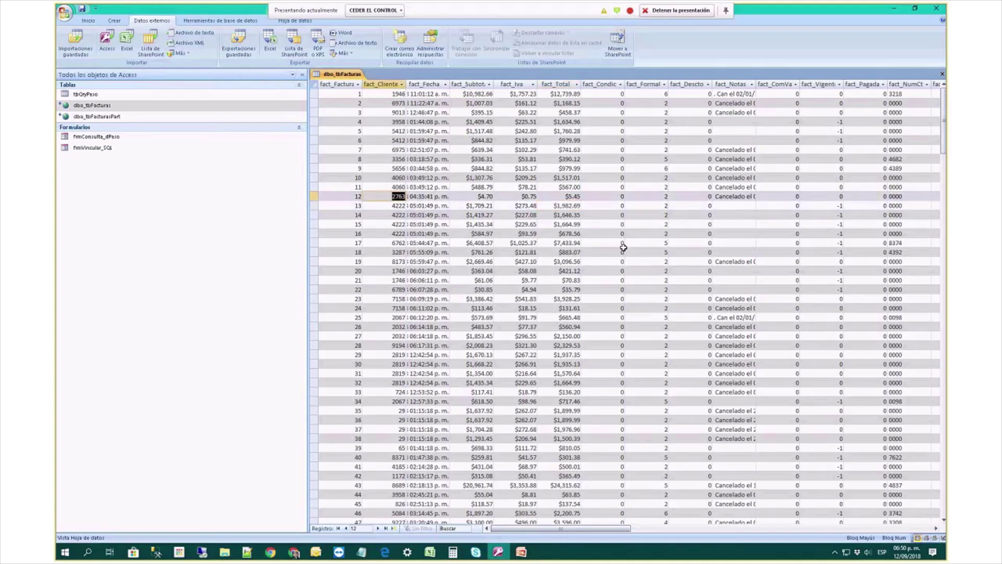
key("ctrl+apostrophe")
key("Up")
key("Down")
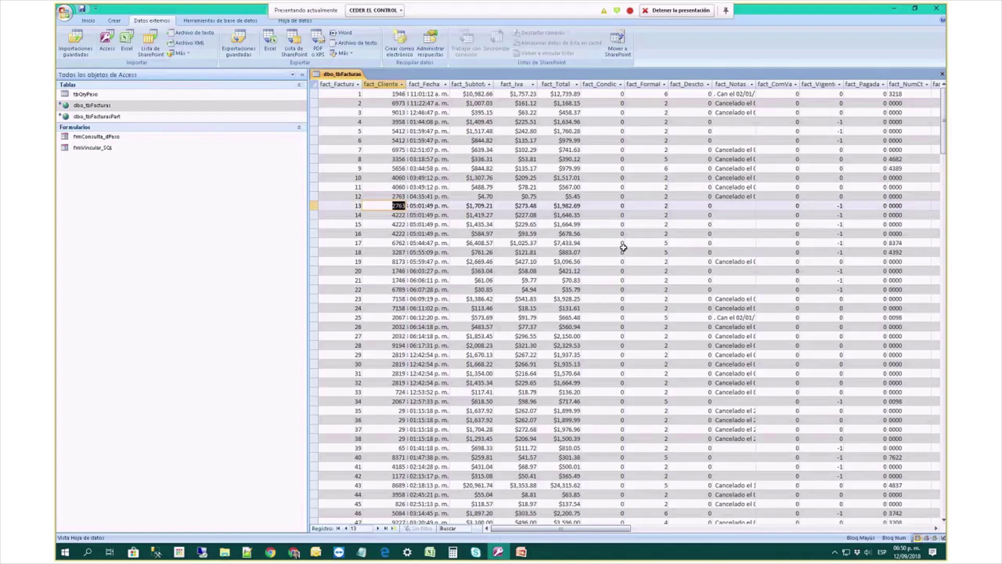
key("End")
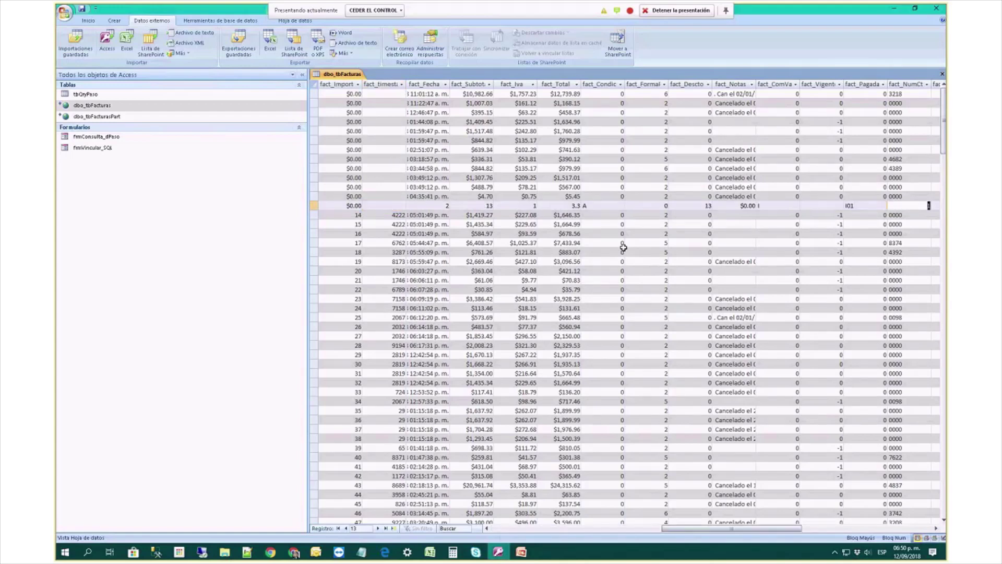
key("Home")
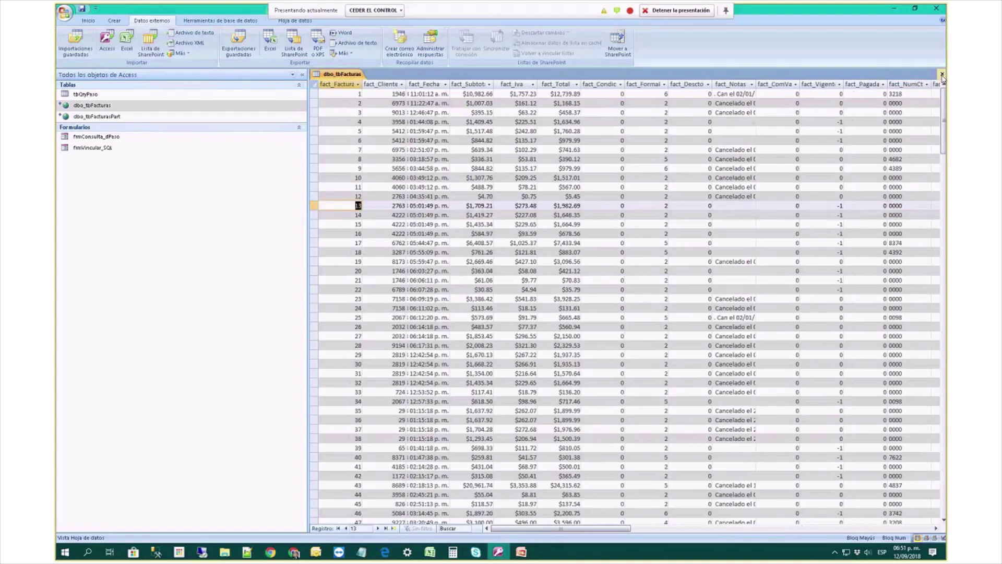
Close the dbo_tbFacturas datasheet and view its table properties, closing them unchanged.
left_click(942, 74)
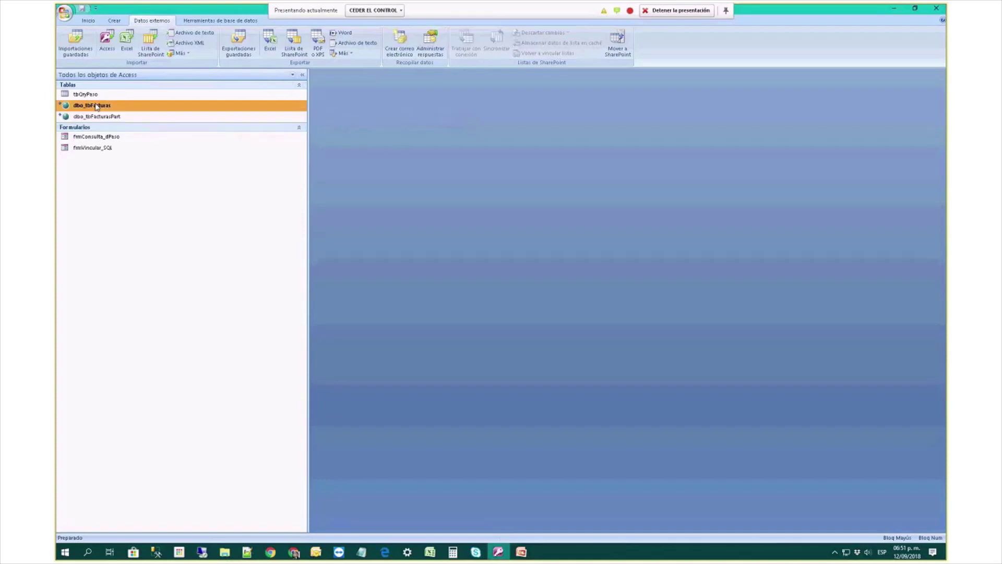
right_click(95, 106)
left_click(149, 233)
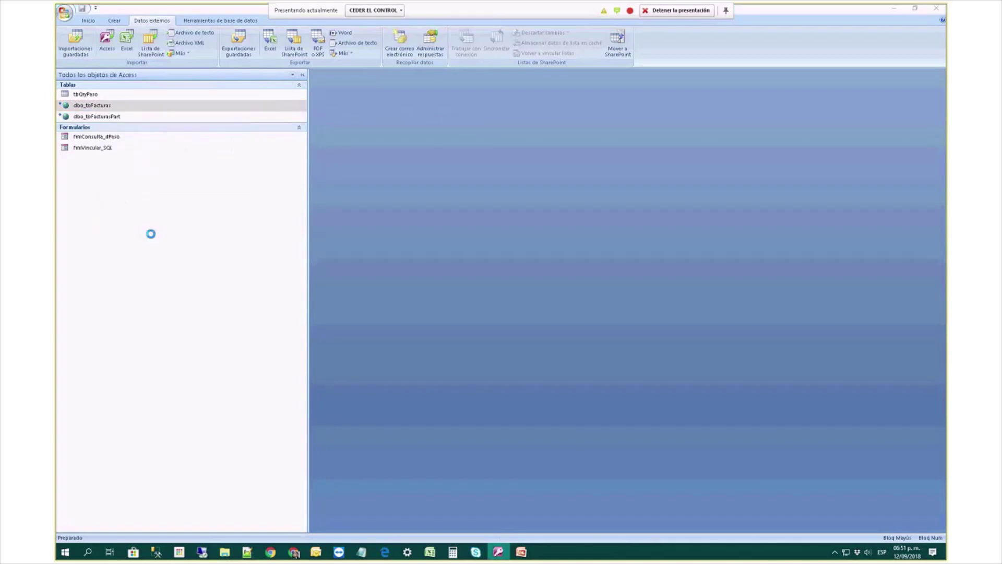
left_click(569, 266)
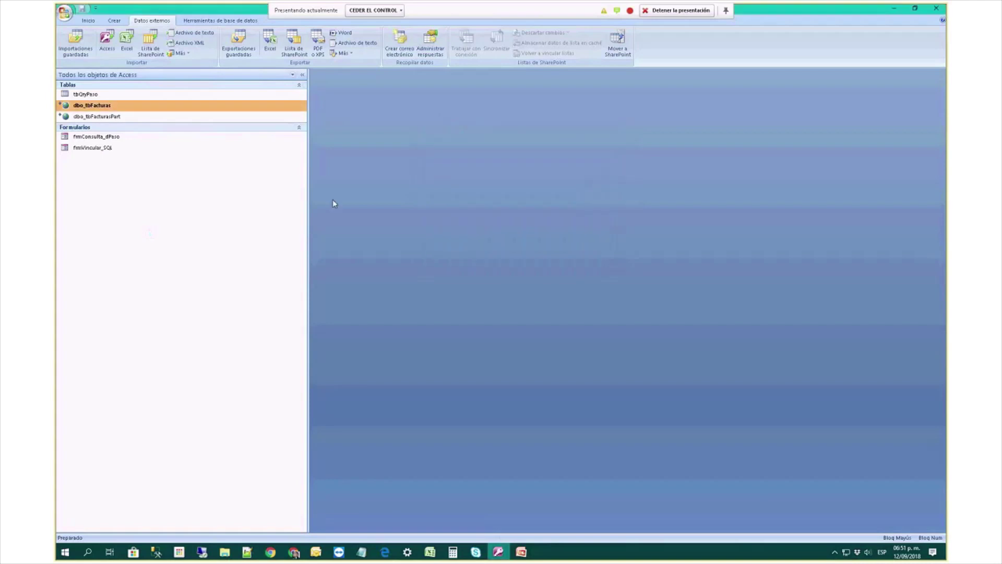
Open dbo_tbFacturas in Design view despite the read-only warning, inspect its connection description, and close it.
right_click(108, 106)
left_click(148, 121)
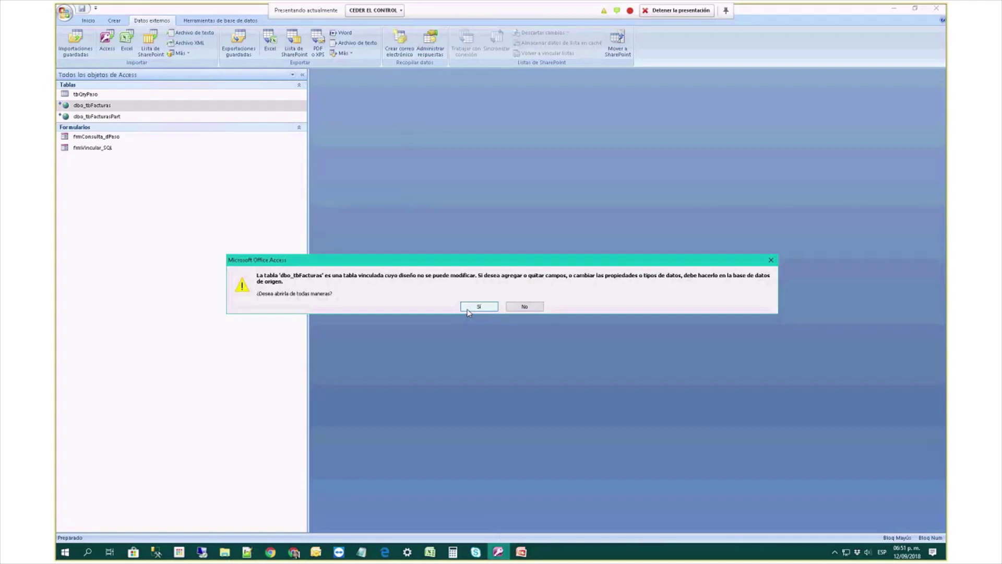
left_click(479, 307)
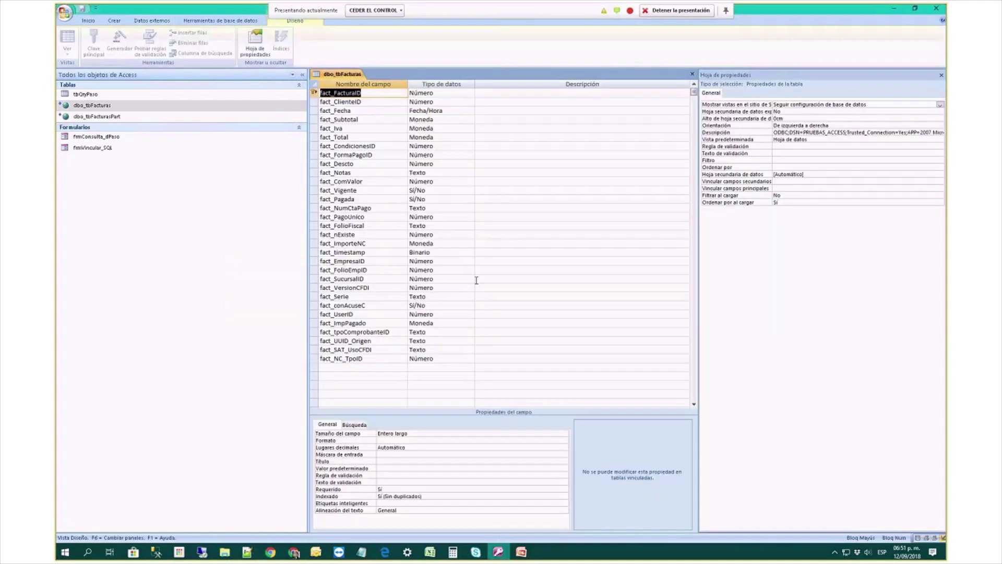
left_click(817, 145)
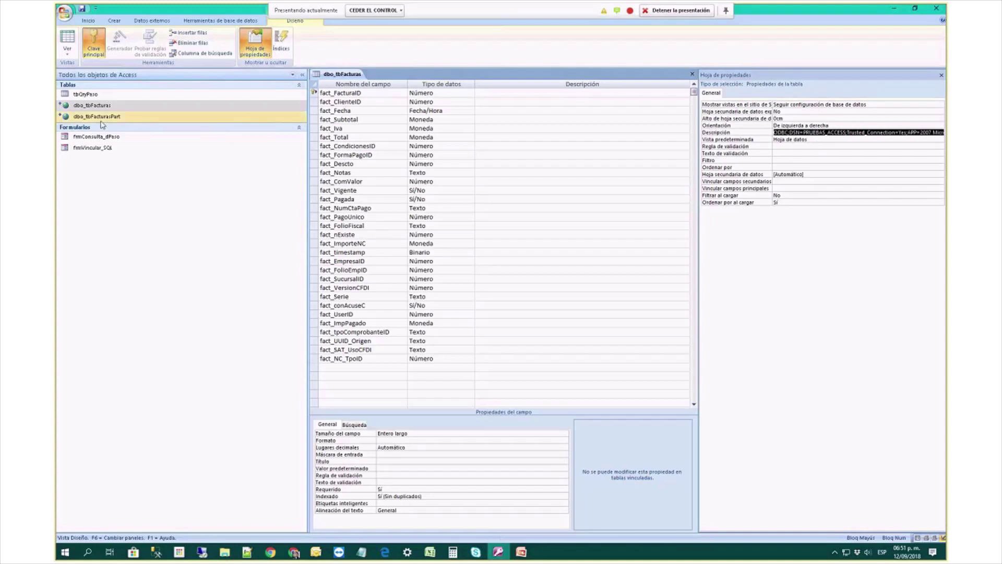
key("F6")
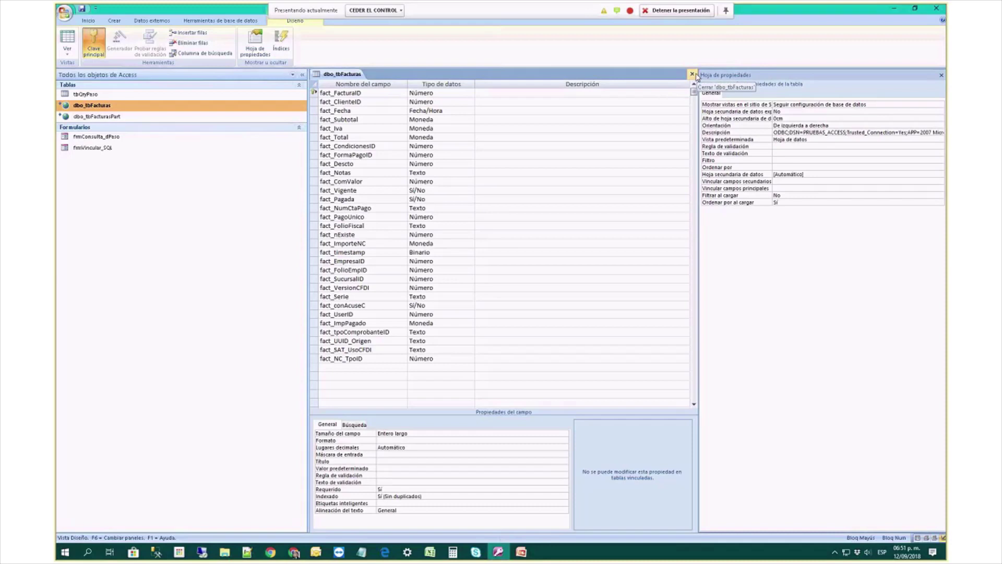
left_click(692, 74)
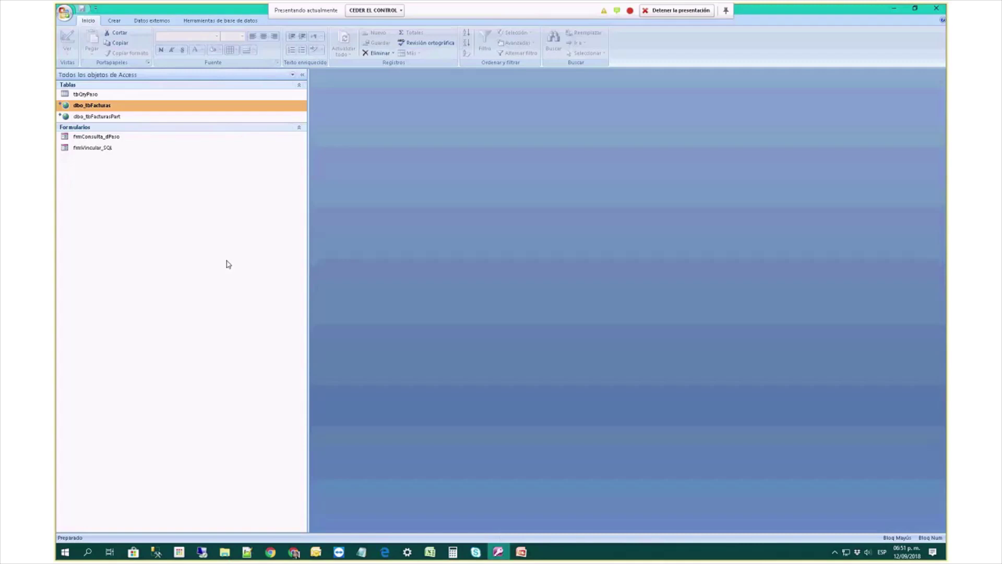
key("Down")
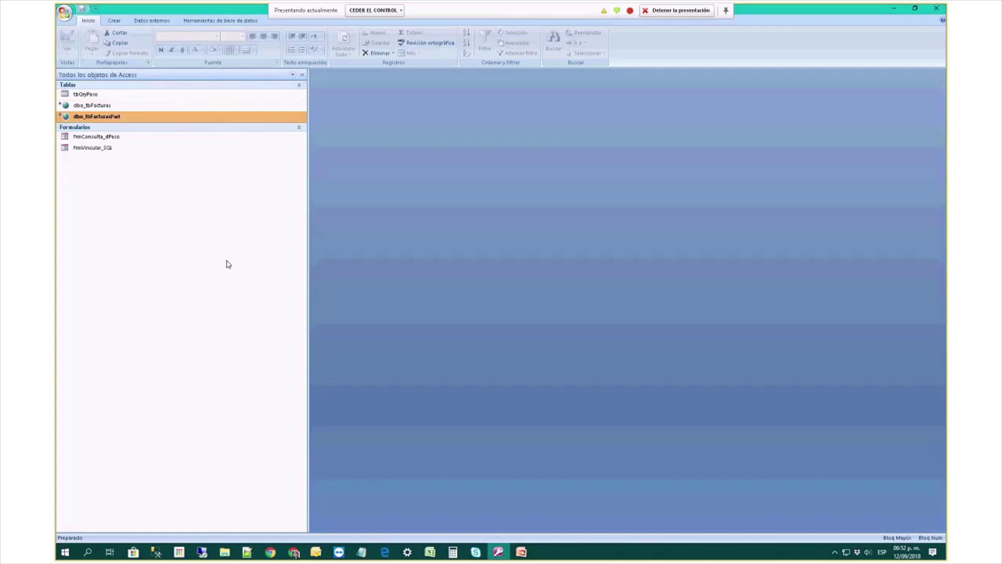
key("shift+Up")
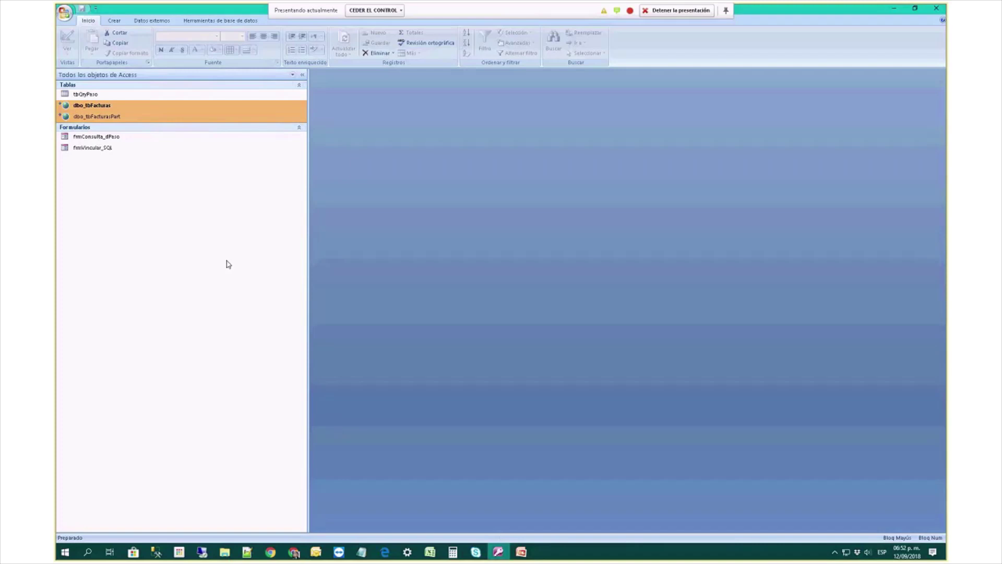
key("Down")
key("Up")
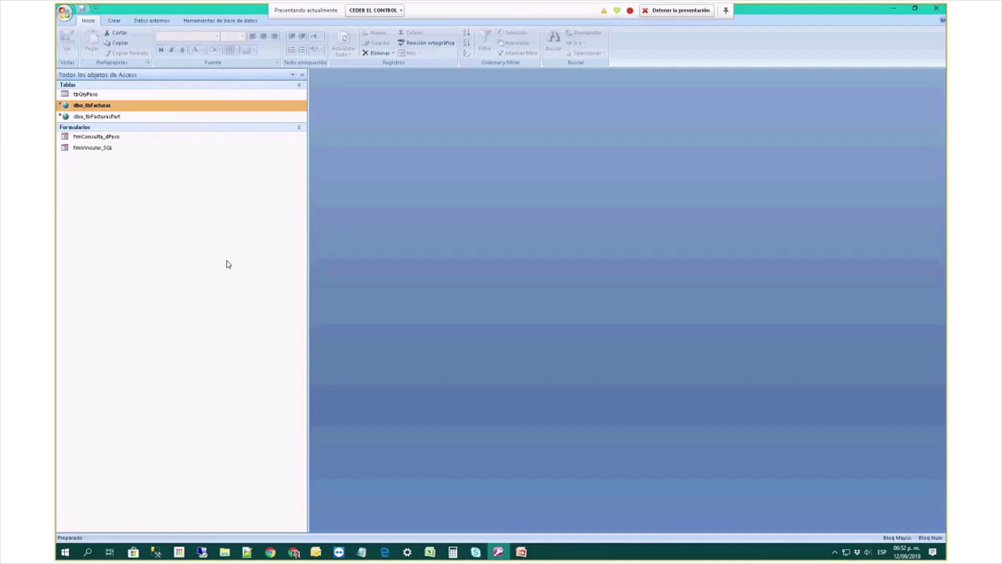
left_click(121, 118)
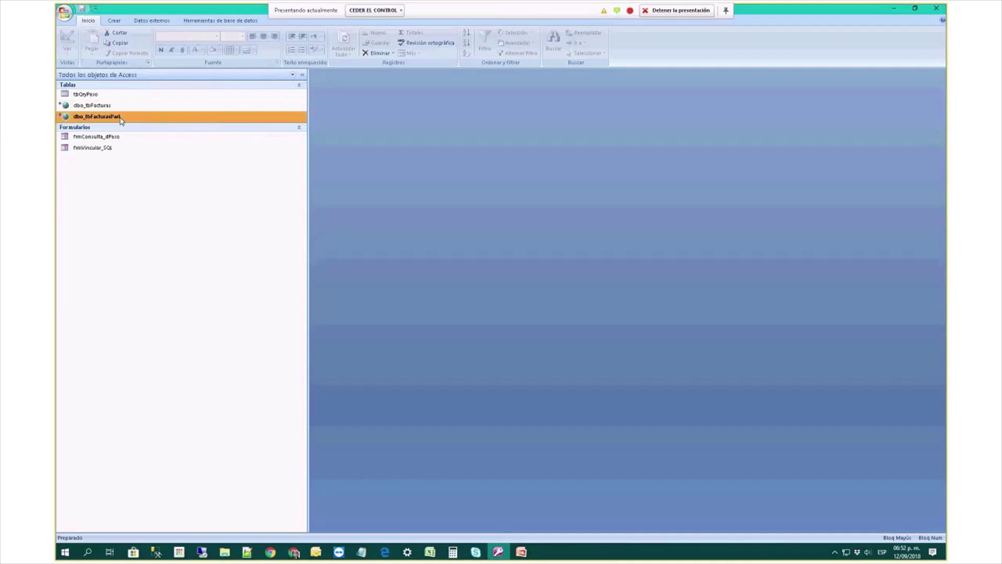
key("Up")
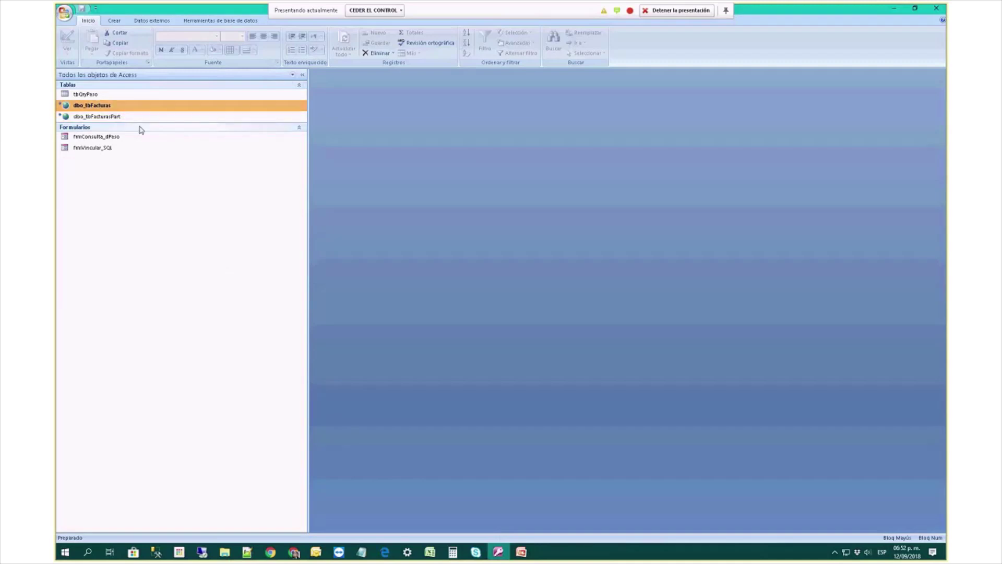
mouse_move(133, 117)
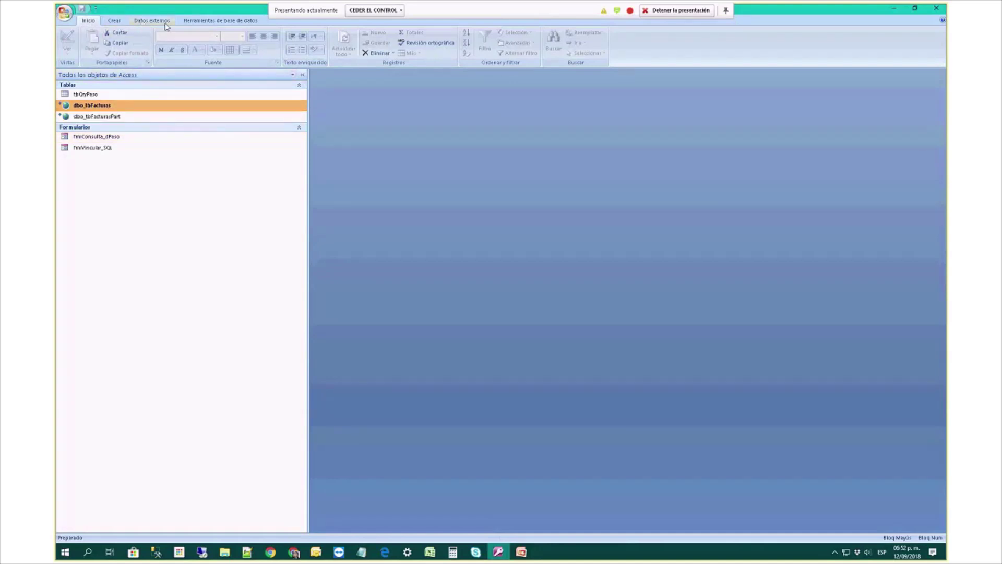
Generate a form from dbo_tbFacturas with Crear > Formulario and view its first invoice in Form view.
left_click(116, 21)
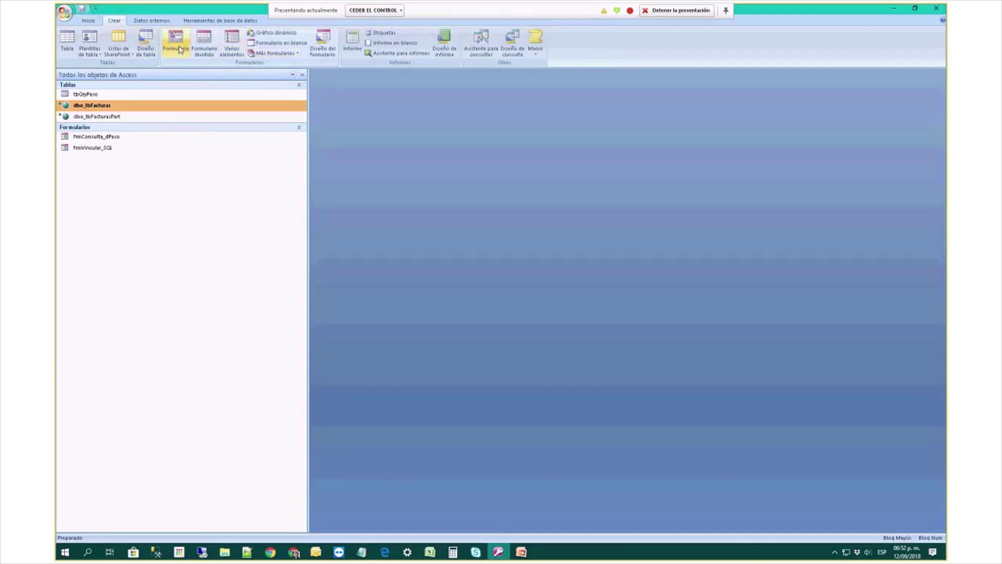
left_click(178, 45)
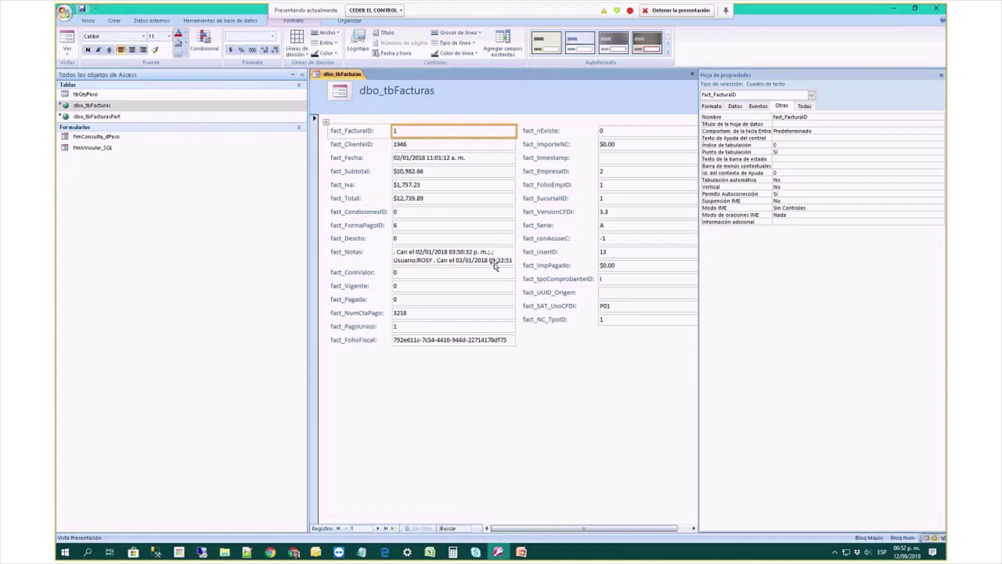
left_click(425, 225)
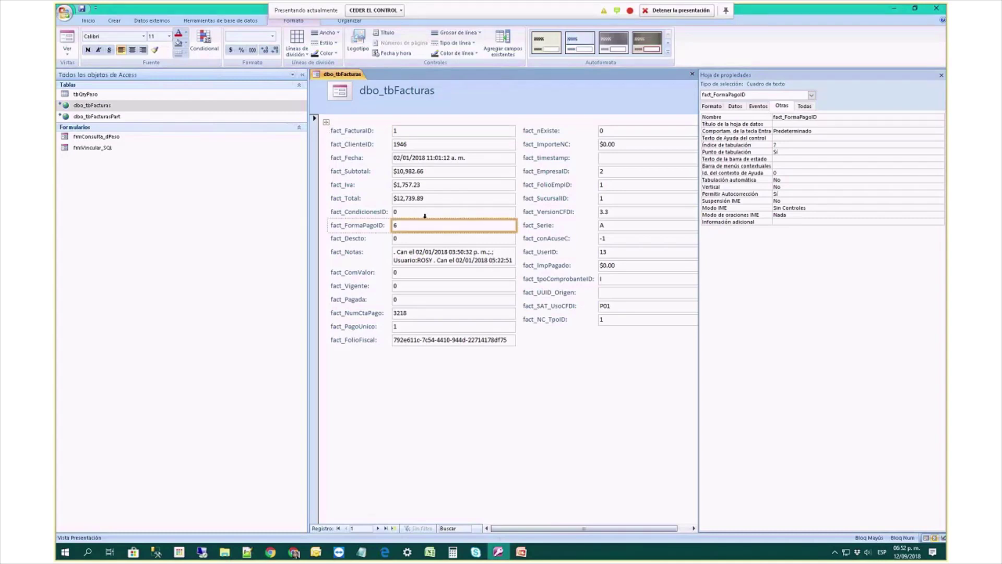
left_click(425, 216)
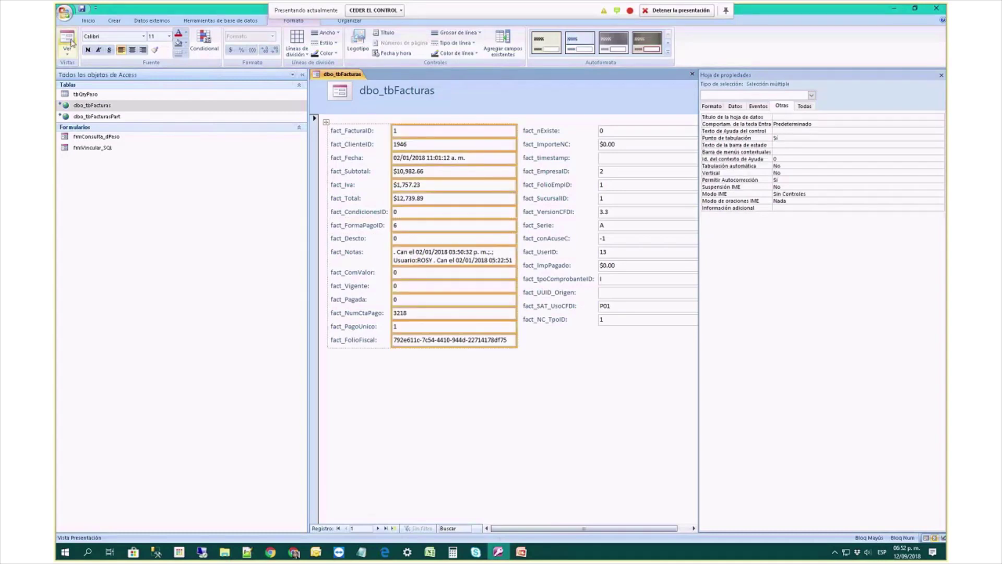
left_click(71, 42)
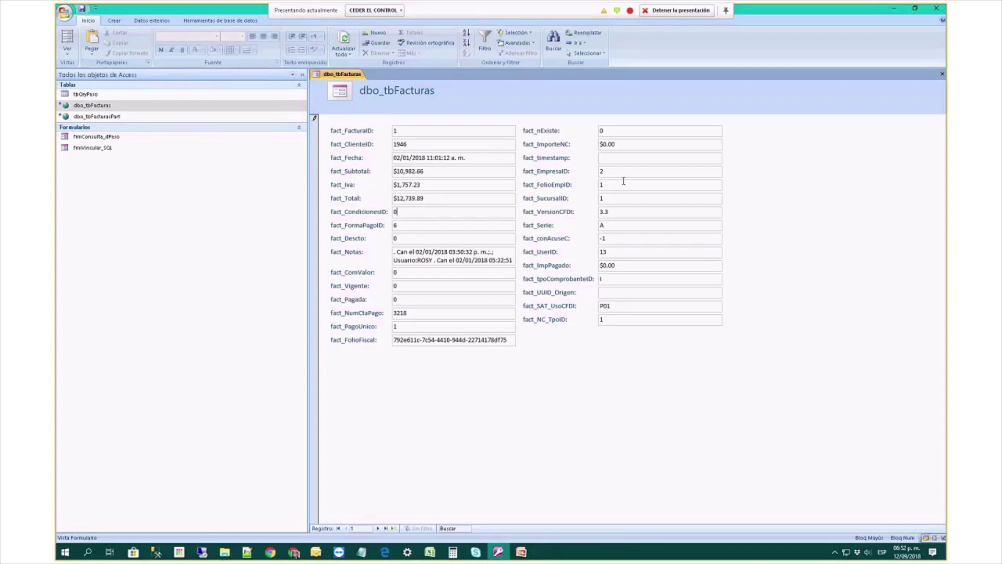
double_click(601, 172)
left_click(941, 74)
Close the form and save it under the name frmtbFacturas.
left_click(941, 76)
left_click(459, 303)
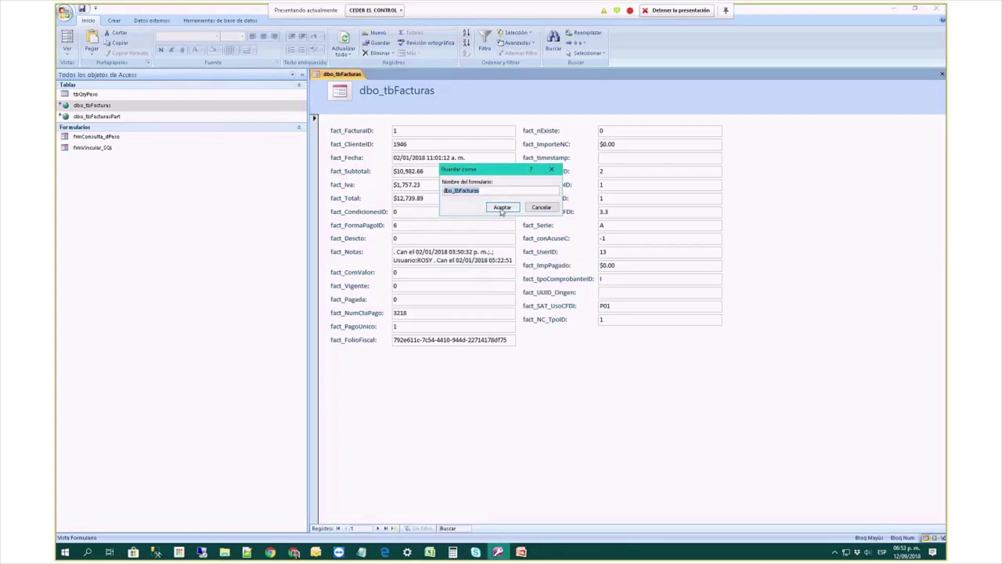
key("Home")
type("FRM")
key("shift+Home")
key("BackSpace")
type("FRM")
key("shift+Home")
key("BackSpace")
type("frm")
key("Delete")
key("Delete")
left_click(501, 208)
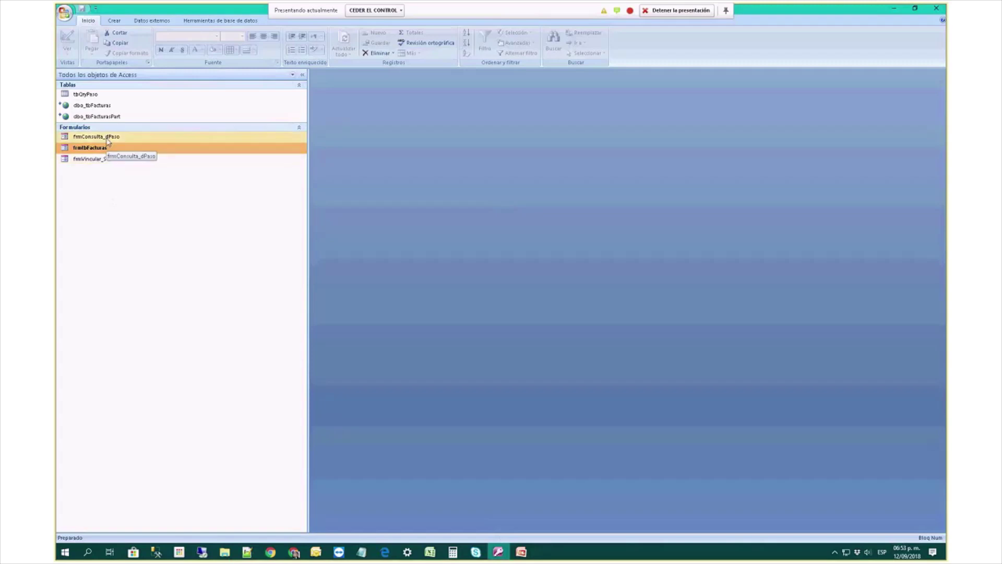
Check the navigation pane, selecting the frmtbFacturas form and the dbo_tbFacturas linked table.
left_click(116, 108)
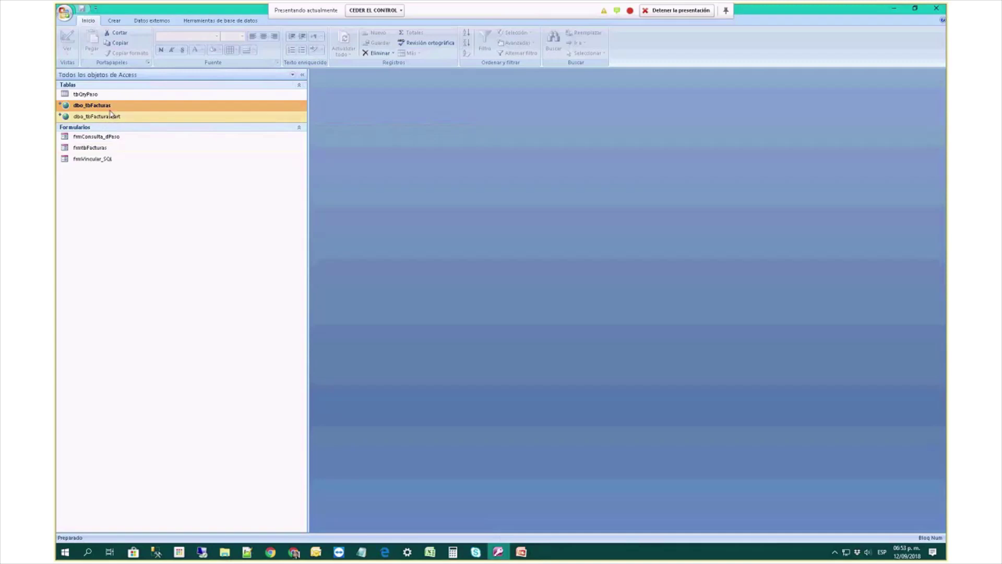
mouse_move(109, 110)
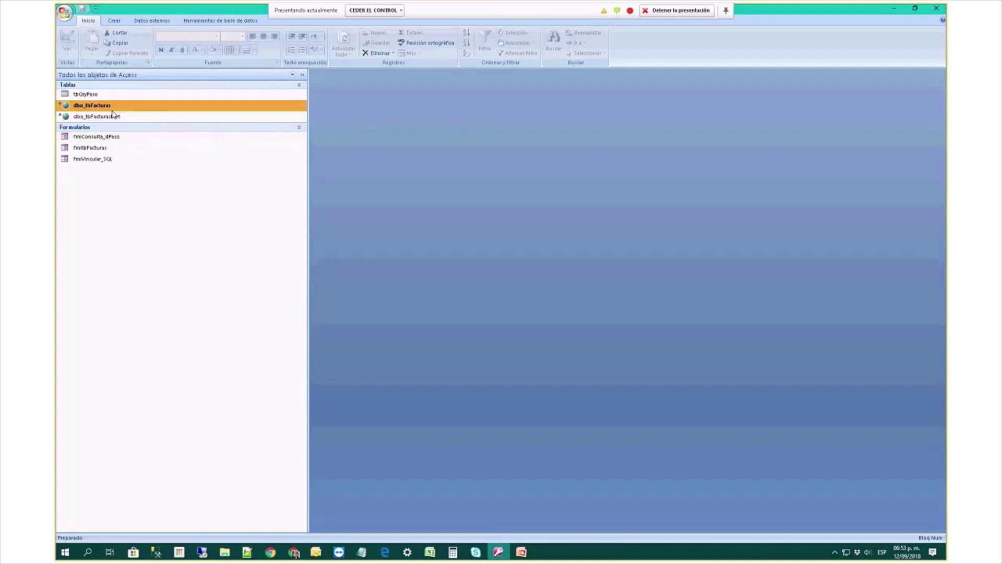
left_click(111, 147)
left_click(103, 106)
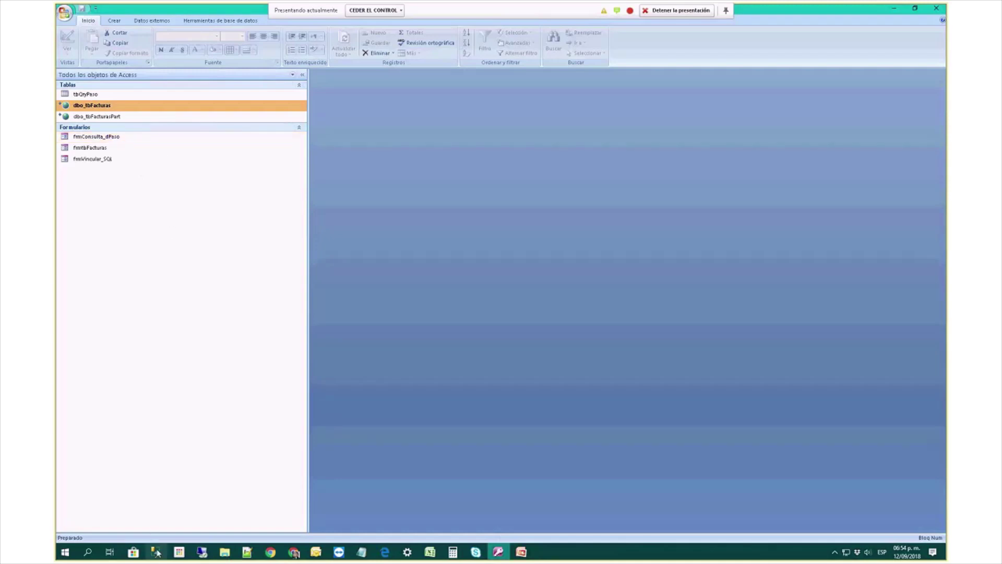
Switch to SSMS and expand dbo.tbcli_BcoCuentas to list its columns, from clictaB_ID to ClictaB_Notas.
left_click(156, 552)
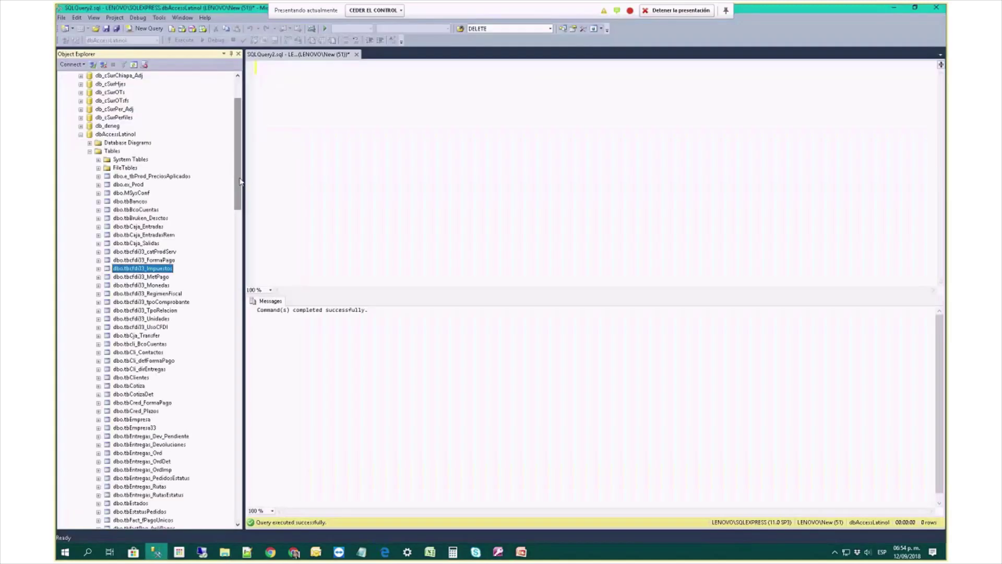
double_click(140, 344)
double_click(134, 354)
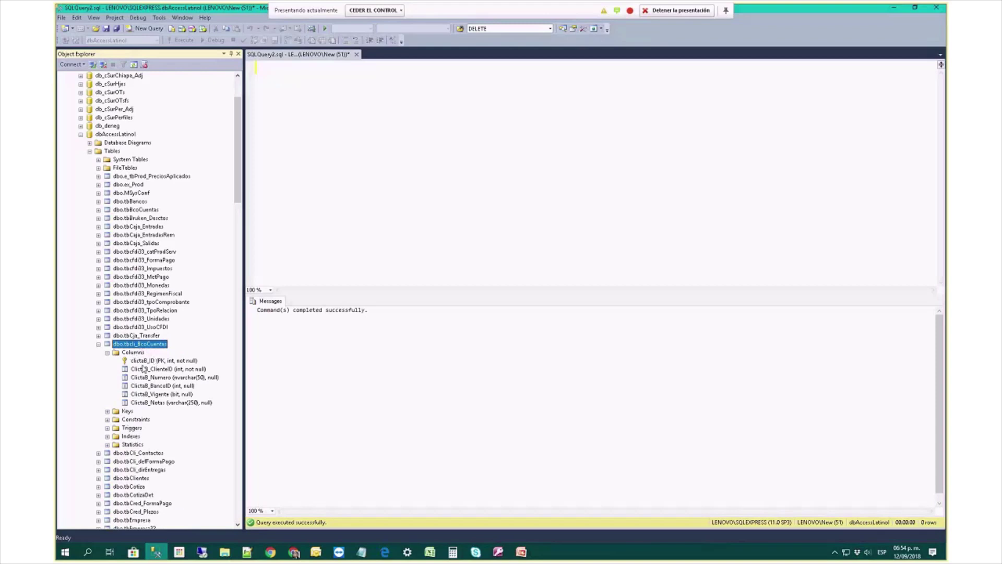
left_click(143, 363)
left_click(147, 348)
left_click(152, 364)
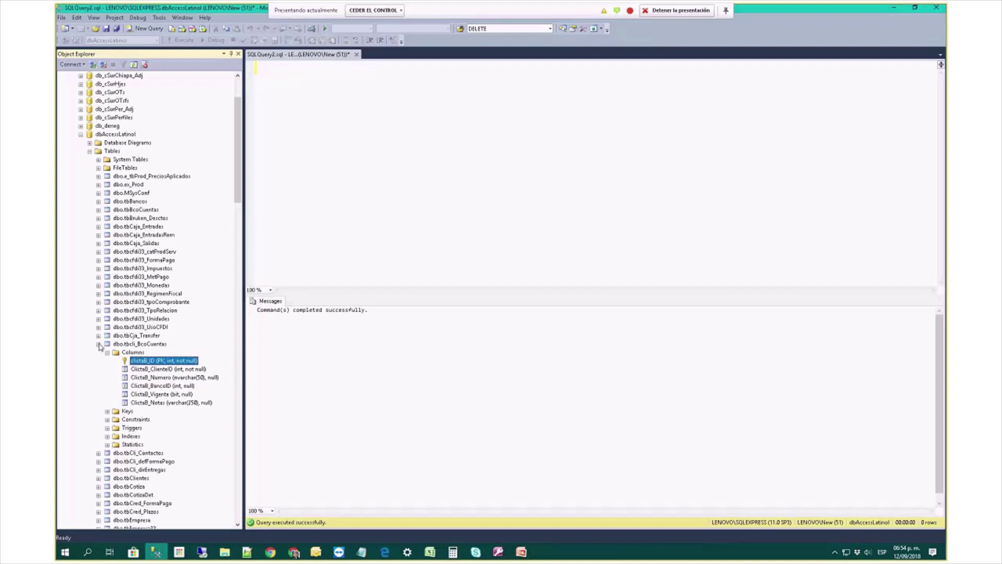
left_click(127, 345)
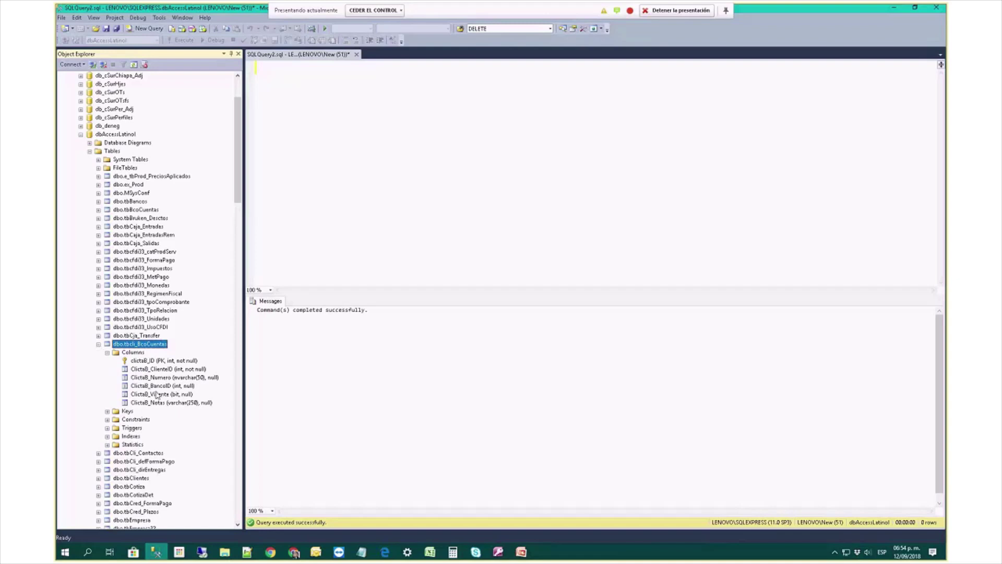
left_click(173, 404)
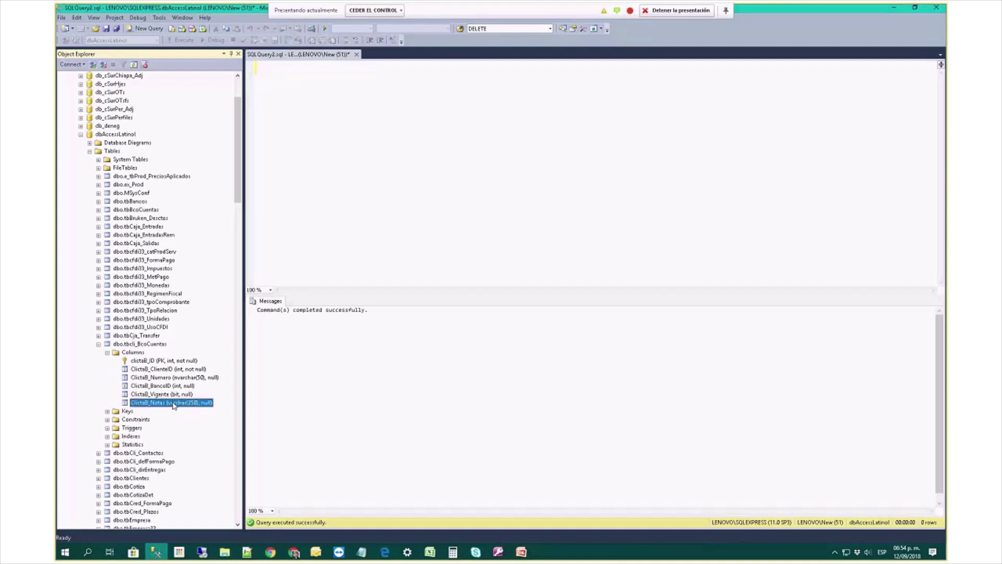
left_click(156, 386)
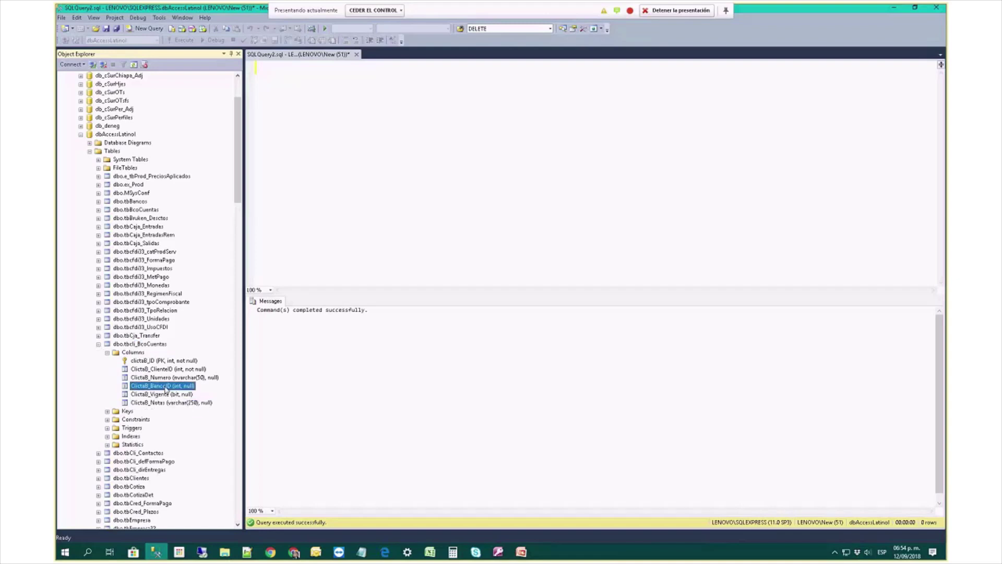
left_click(149, 346)
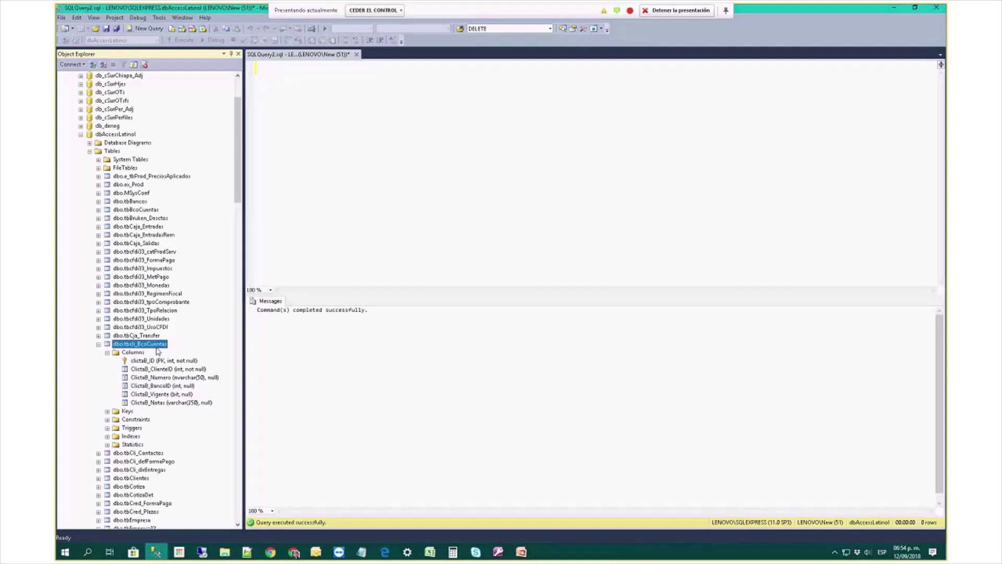
Open dbo.tbcli_BcoCuentas in Design and add a new column named ClictaB_timestamp.
right_click(161, 347)
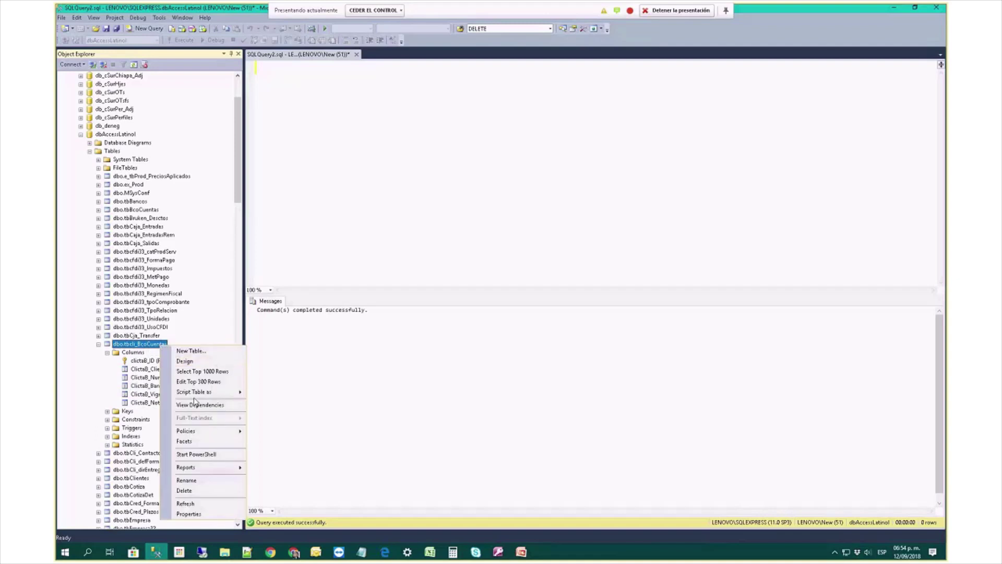
left_click(193, 363)
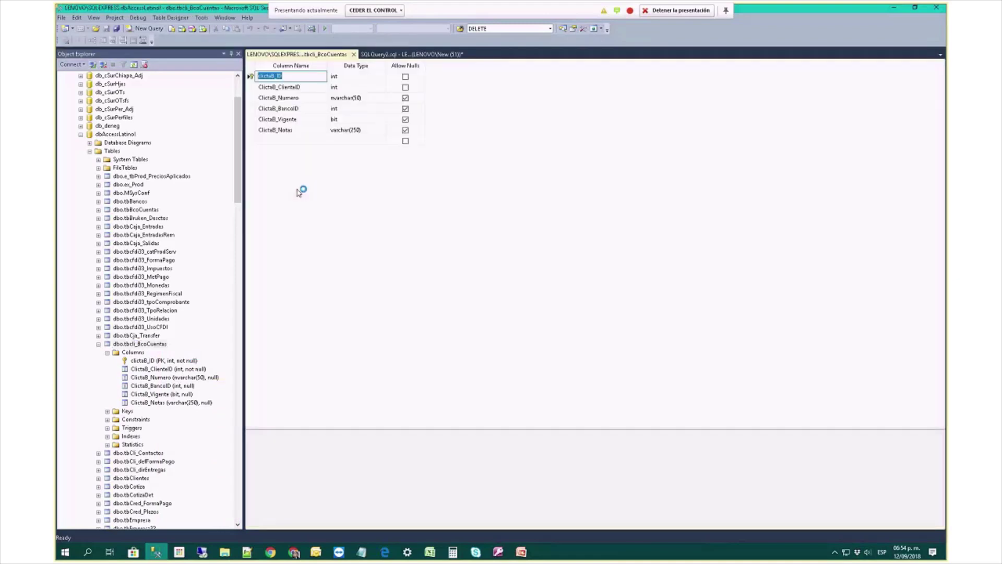
left_click(326, 142)
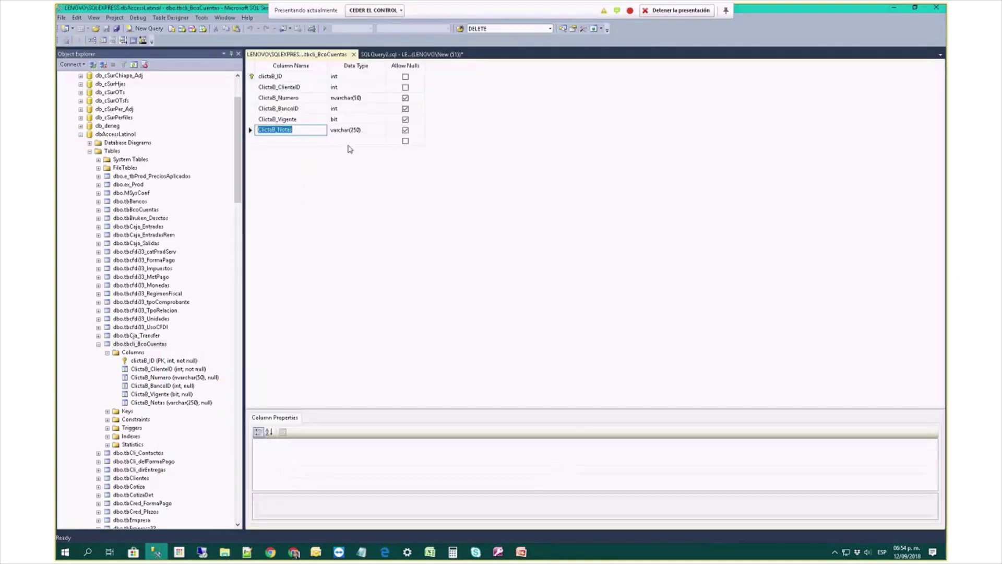
type("ClictaB_Notas")
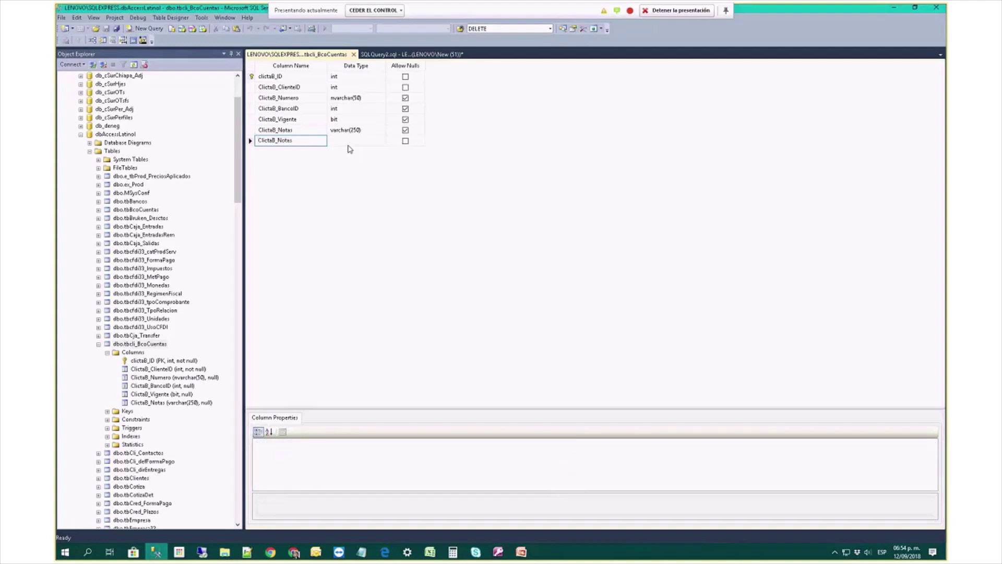
key("BackSpace")
key("BackSpace")
key("BackSpace")
key("BackSpace")
key("BackSpace")
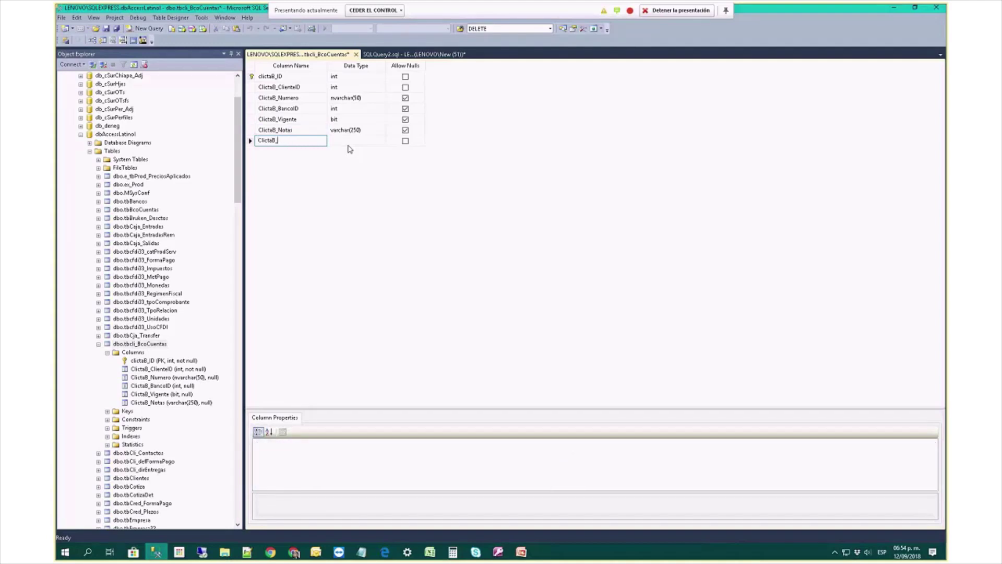
type("timestasmp")
key("Left")
key("BackSpace")
key("BackSpace")
key("Delete")
key("BackSpace")
key("BackSpace")
type("tamp")
Set the ClictaB_timestamp column's data type to timestamp, after an invalid-type error.
key("Tab")
type("tiem")
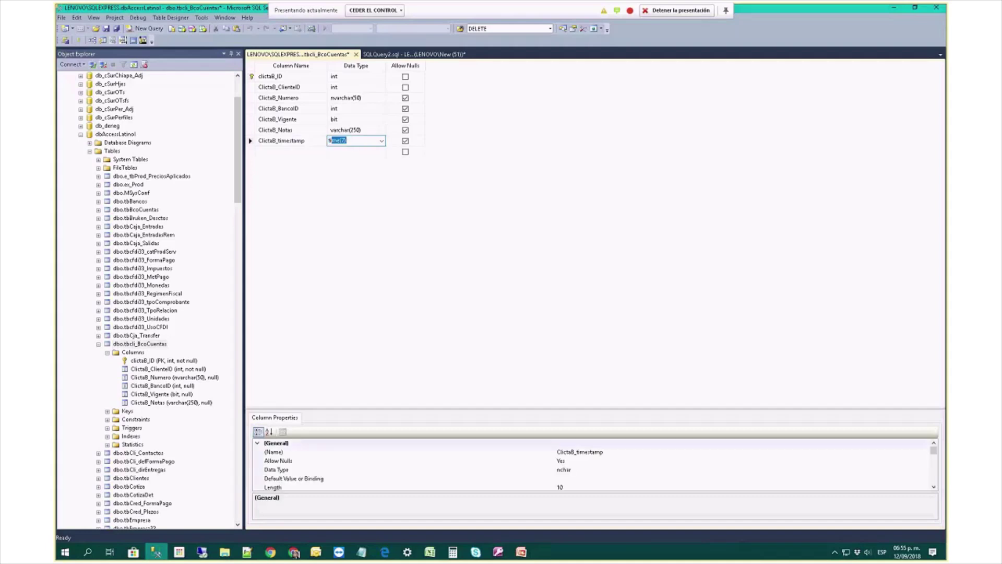
key("BackSpace")
key("BackSpace")
key("BackSpace")
type("imesrtap")
key("Left")
key("Left")
key("Left")
key("BackSpace")
type("m")
key("Return")
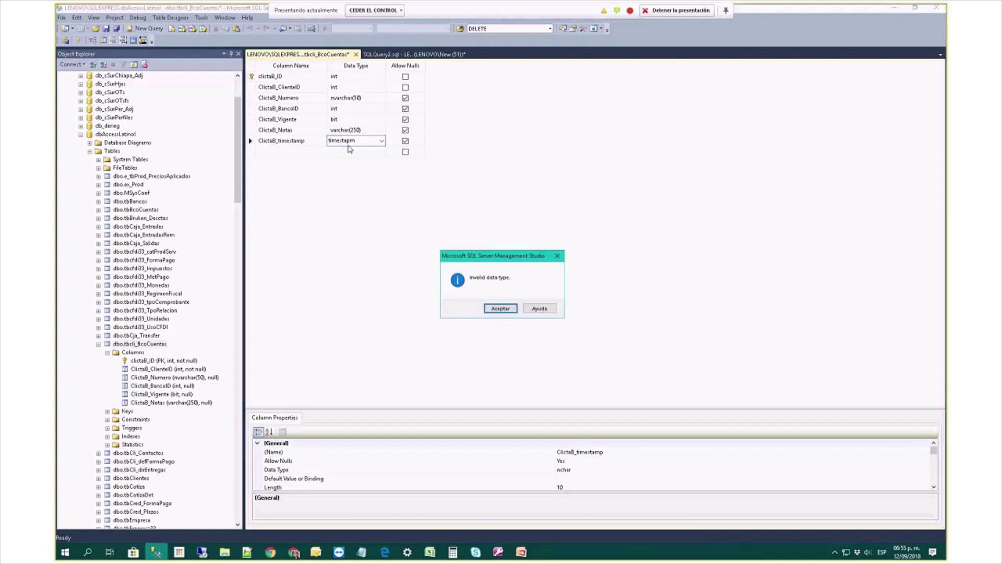
key("Return")
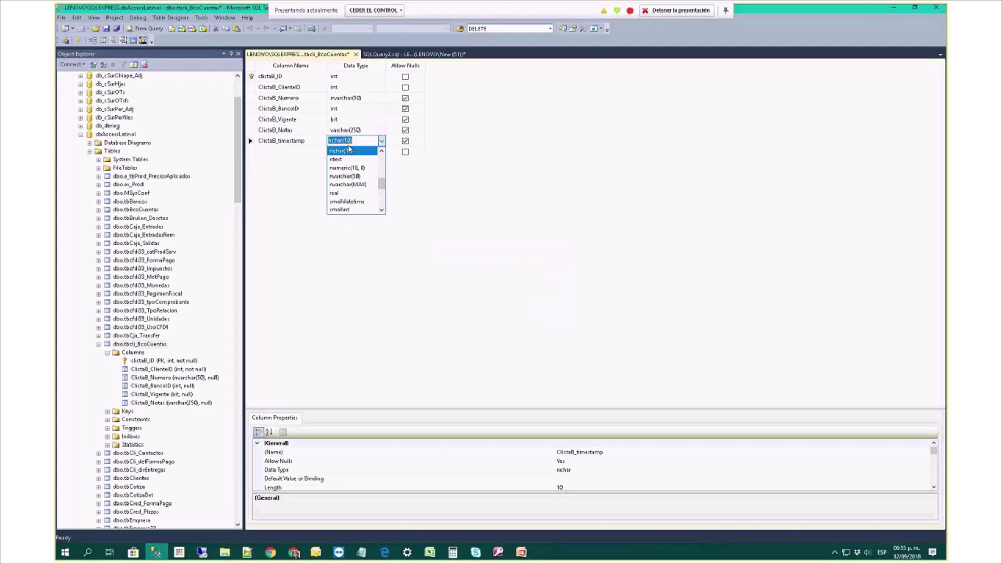
type("tiem")
key("BackSpace")
key("BackSpace")
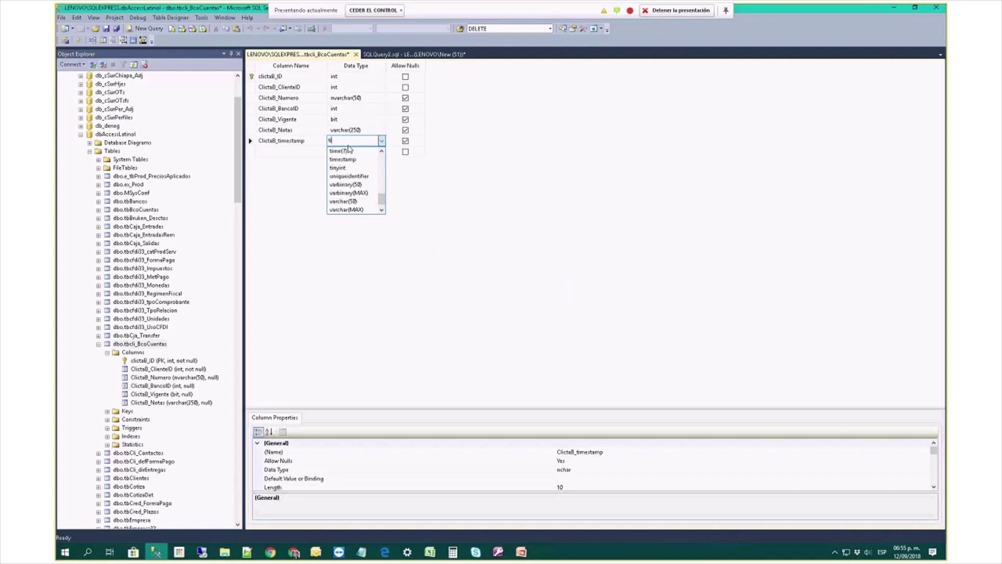
type("mestamp")
key("Up")
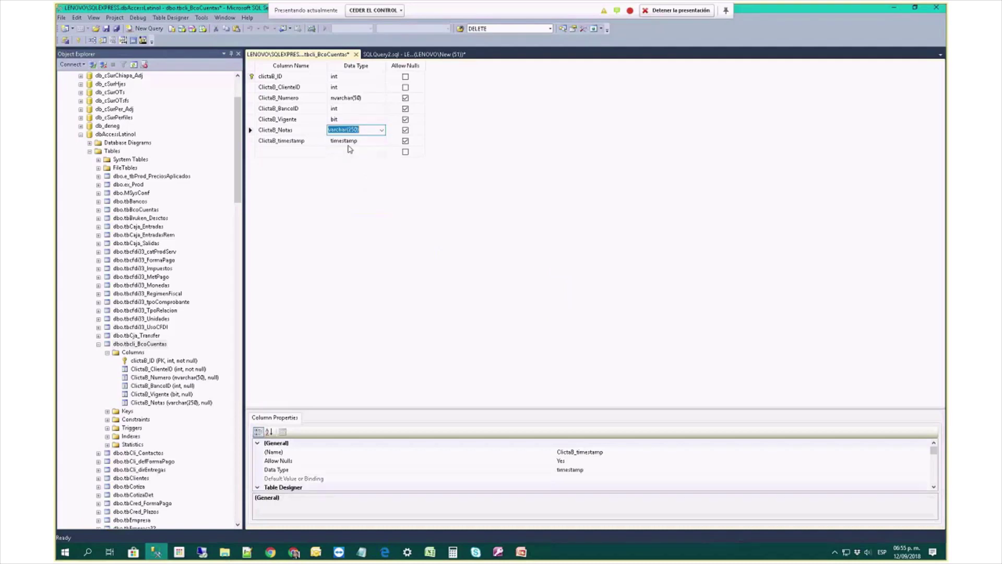
key("Down")
key("shift+Tab")
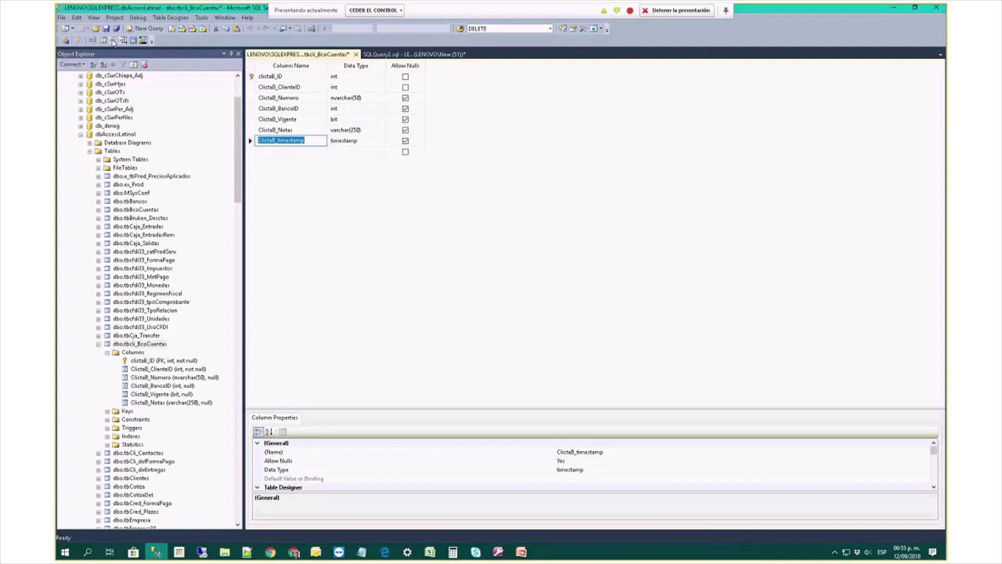
Save the table design and review the ClictaB_Vigente and ClictaB_timestamp columns.
left_click(107, 29)
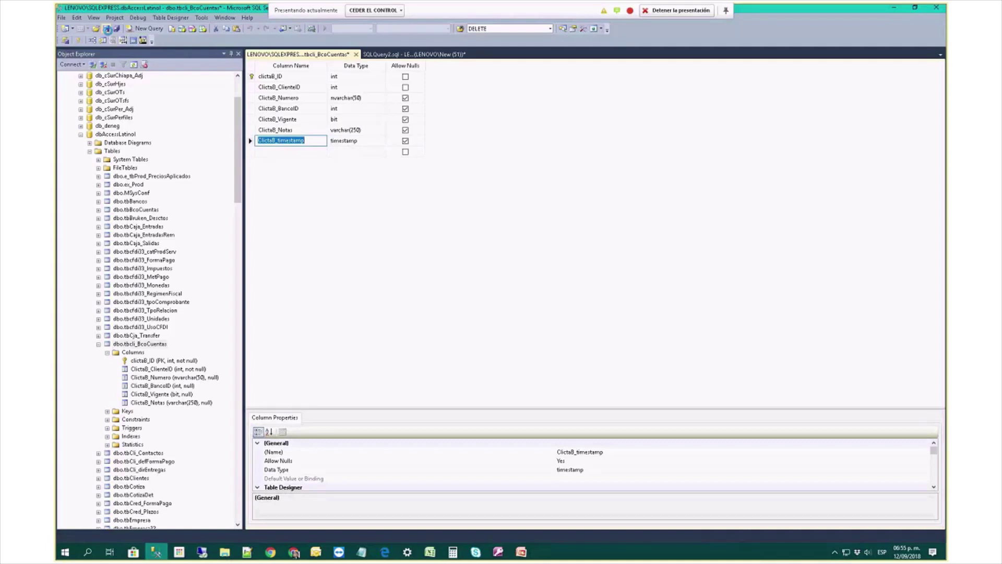
left_click(307, 142)
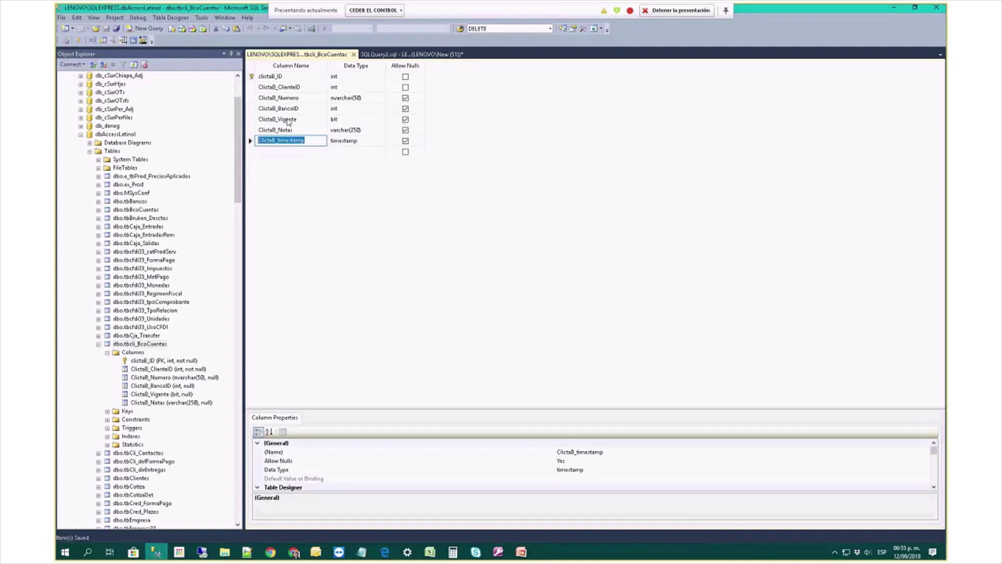
left_click(298, 119)
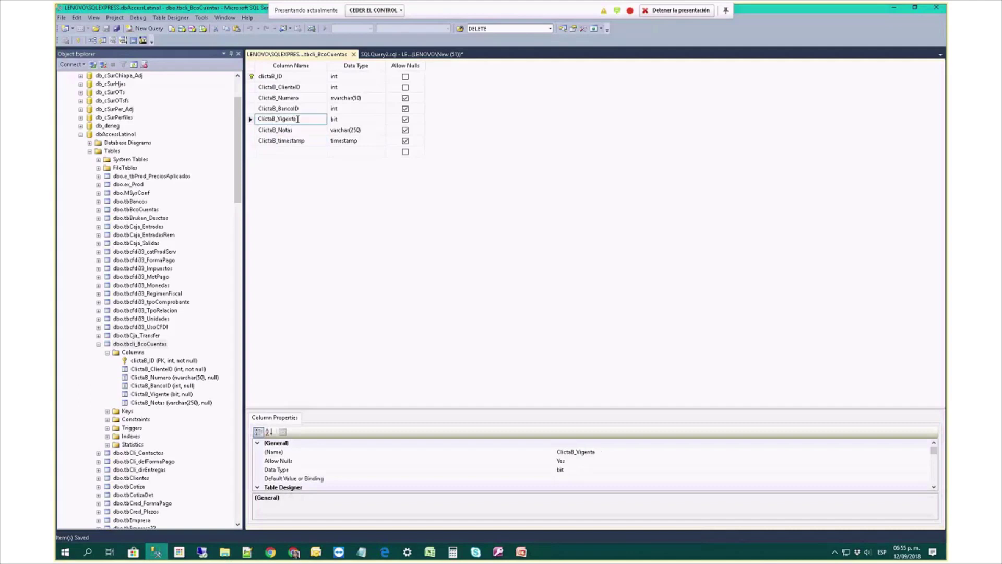
left_click(302, 141)
Remove the primary key from clictaB_ID, then set it as the primary key again.
left_click(280, 77)
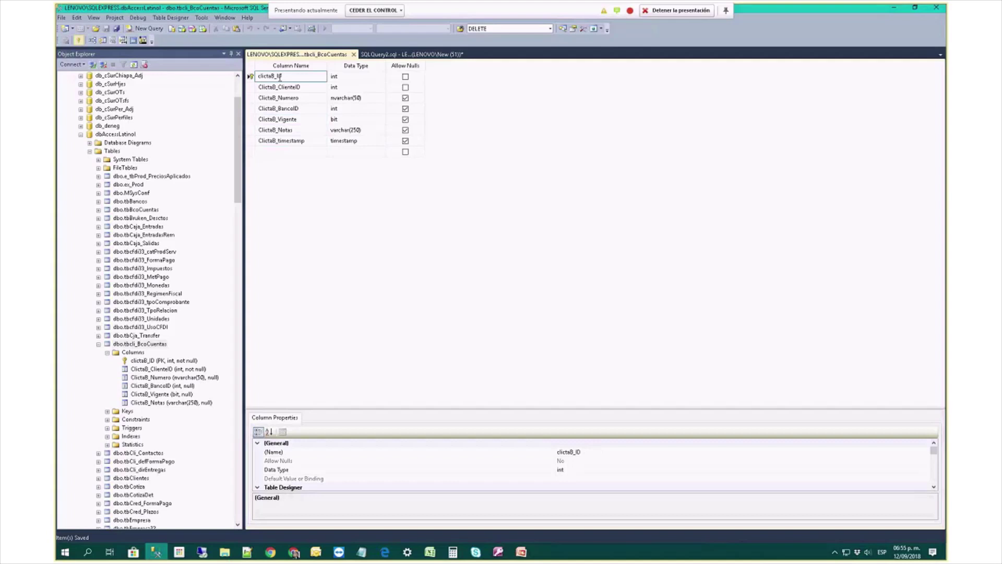
right_click(280, 77)
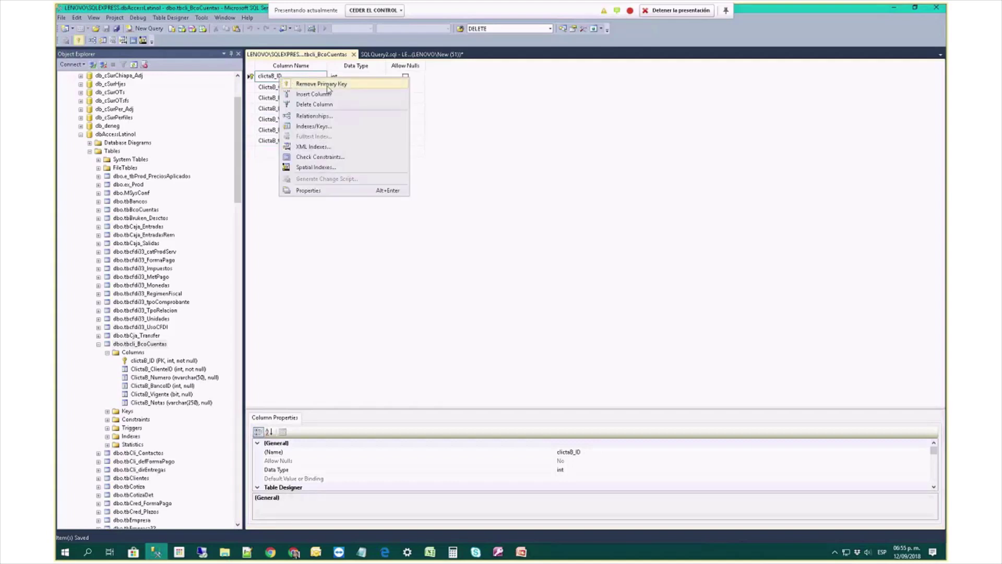
right_click(273, 80)
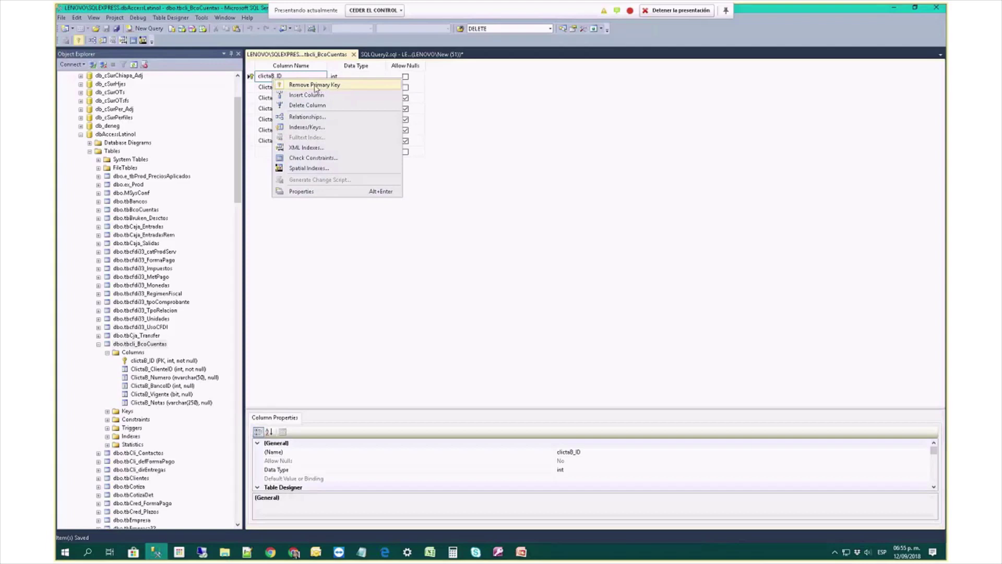
left_click(288, 85)
right_click(286, 80)
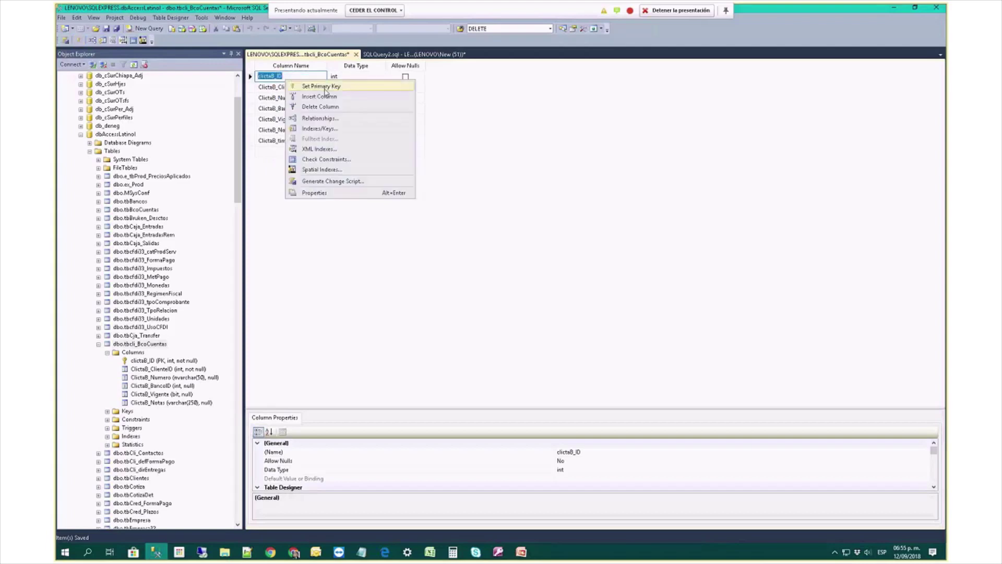
left_click(325, 87)
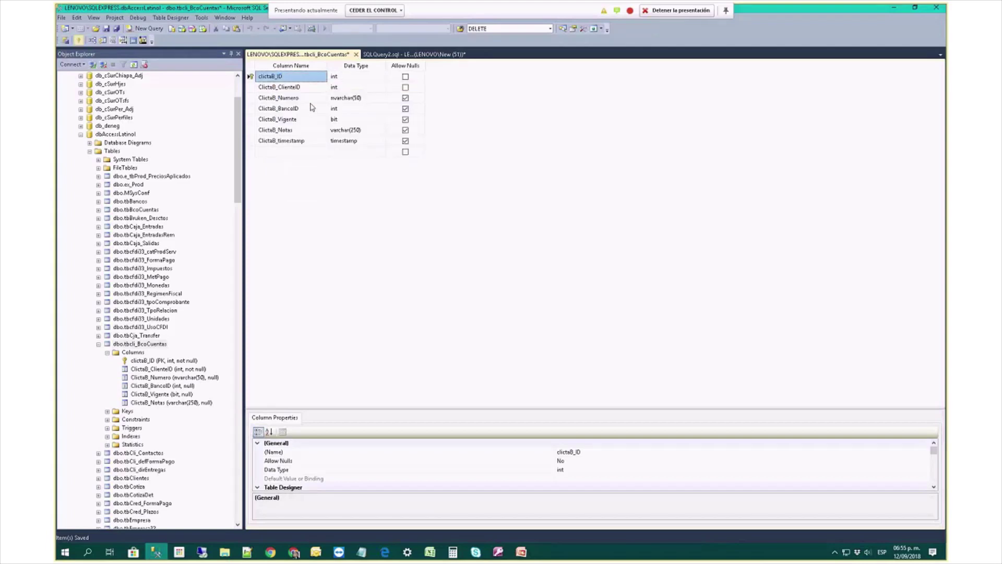
Select the ClictaB_timestamp row and start clearing its name, cancelling with Esc to keep it.
left_click(286, 144)
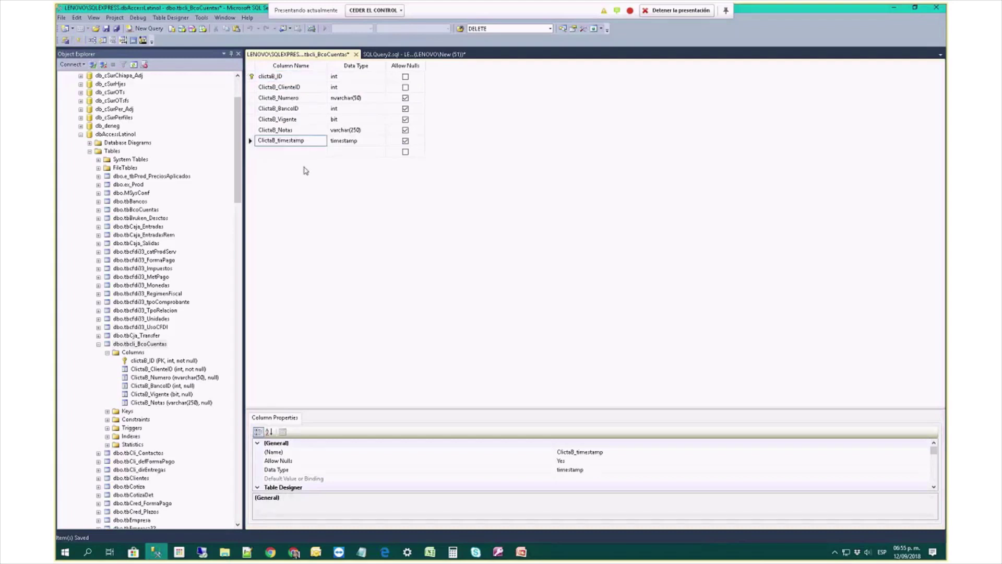
left_click(254, 142)
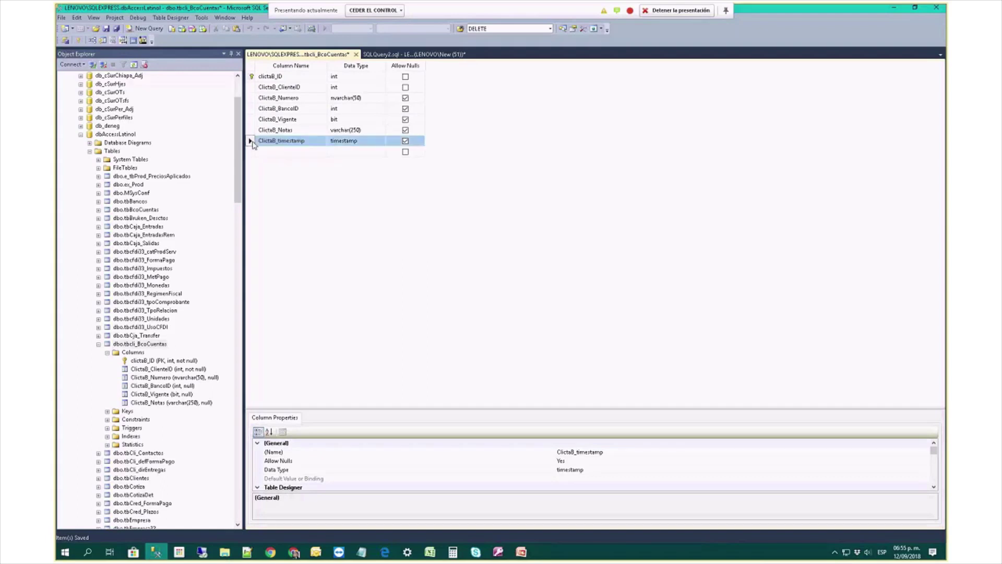
left_click(303, 130)
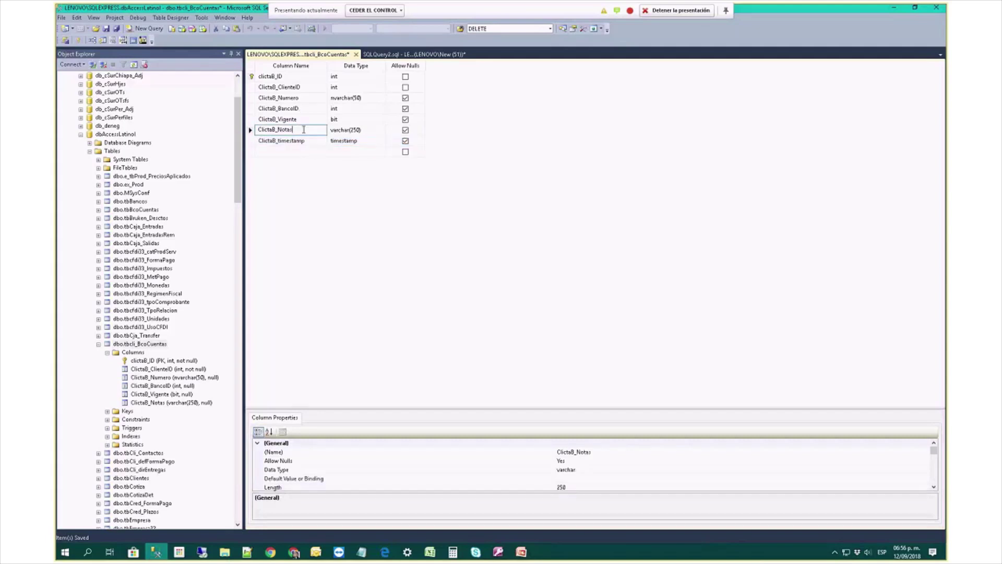
left_click(313, 141)
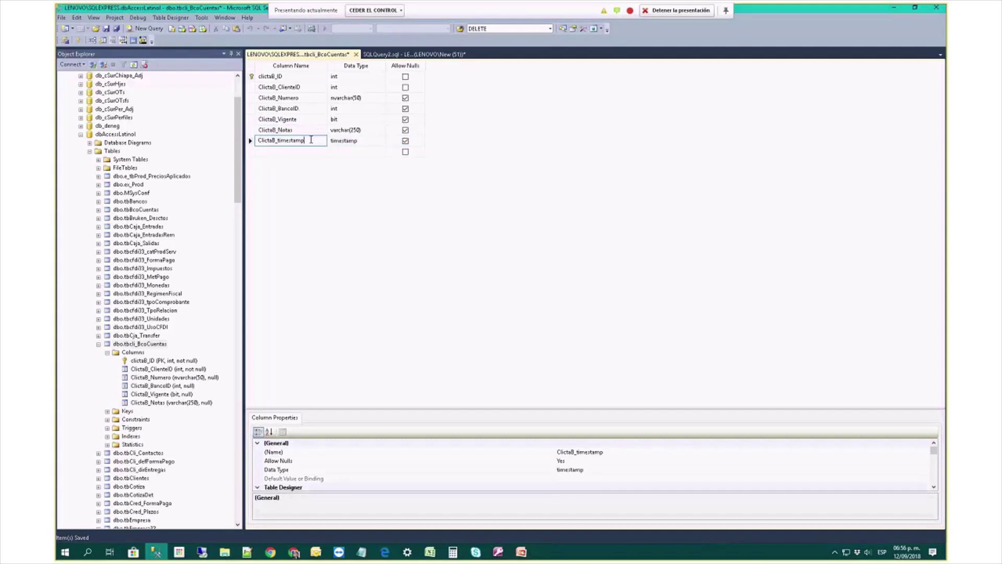
left_click(251, 142)
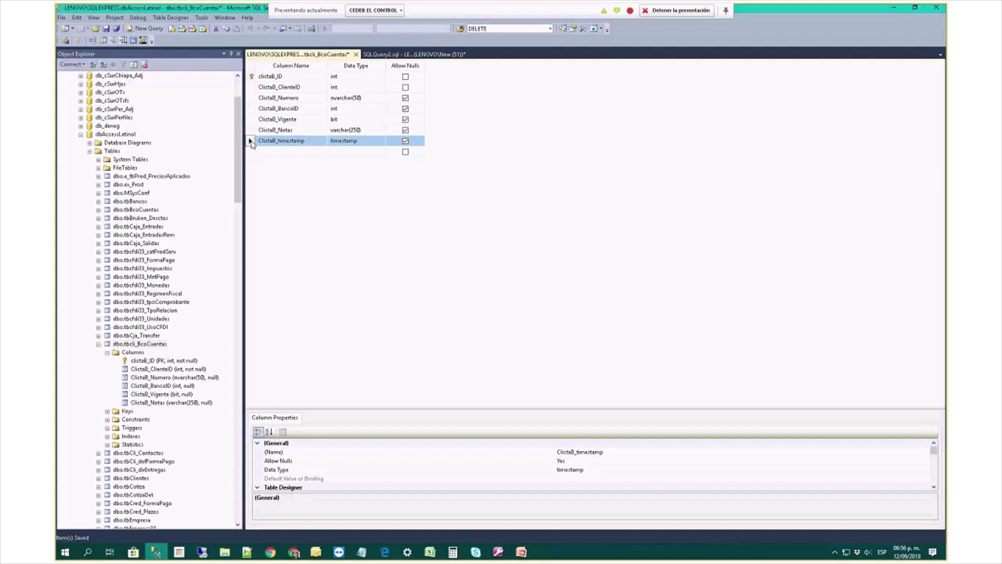
left_click(283, 142)
key("Delete")
key("Escape")
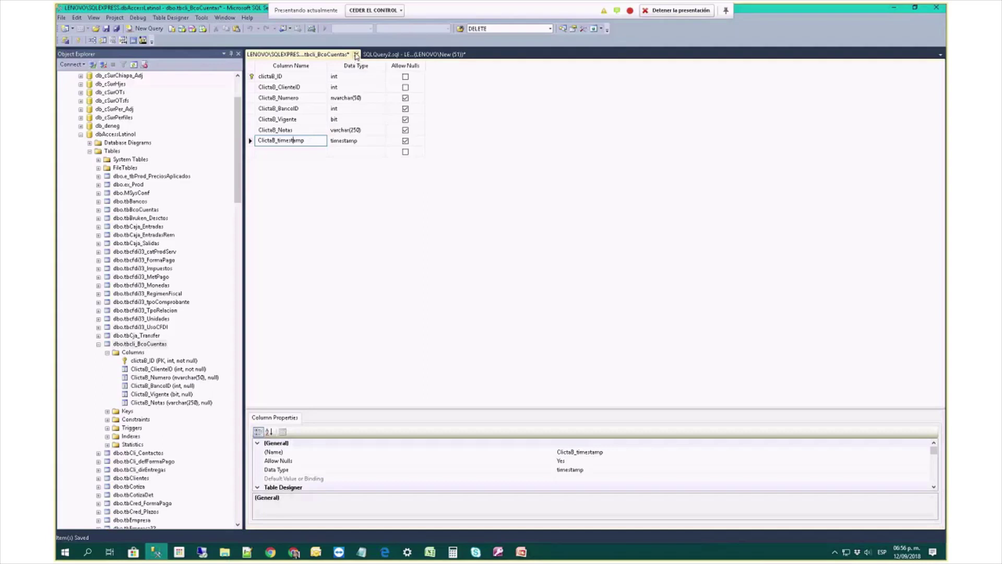
Save and close the tbcli_BcoCuentas table design, keeping its name, then return to the PowerPoint slide.
left_click(356, 55)
left_click(491, 333)
left_click(140, 344)
key("F2")
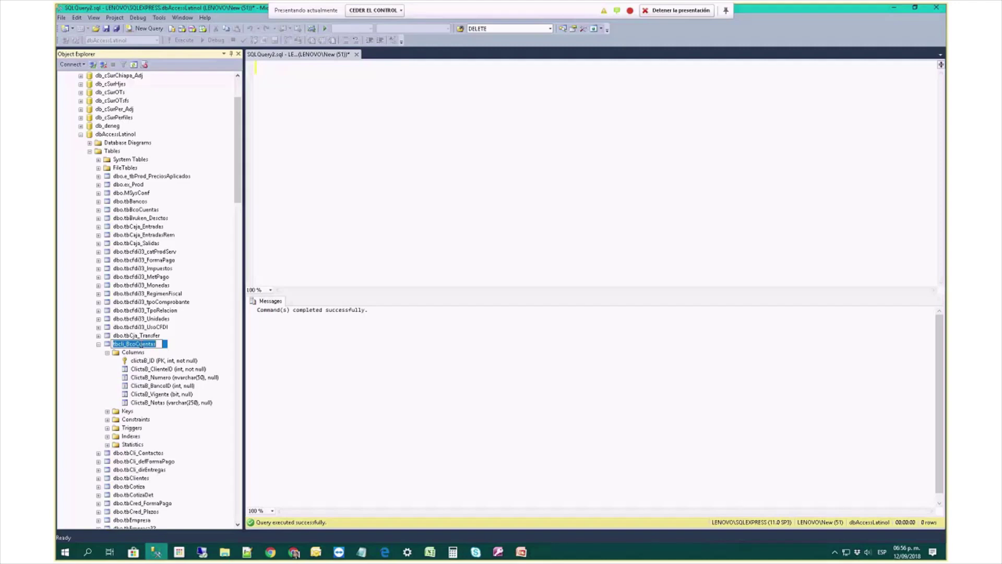
key("Escape")
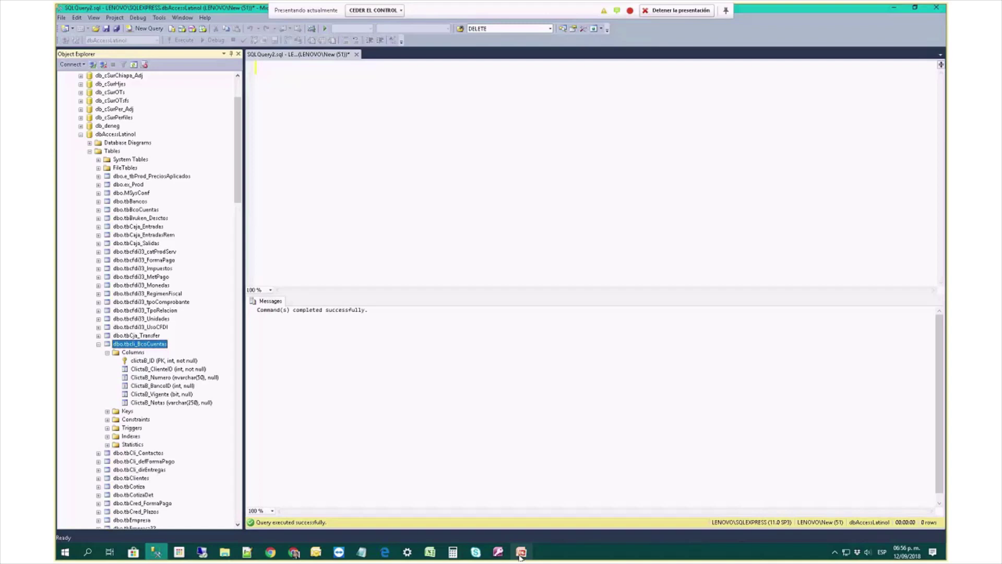
left_click(521, 554)
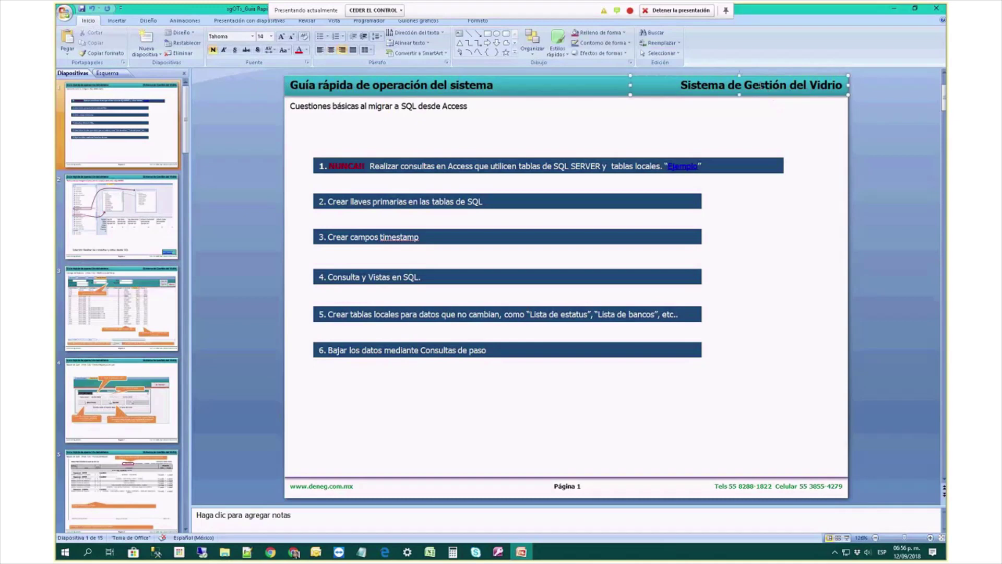
Delete the 'Sistema de Gestión del Vidrio' header from the quick-guide slide.
left_click(760, 89)
key("Delete")
key("Delete")
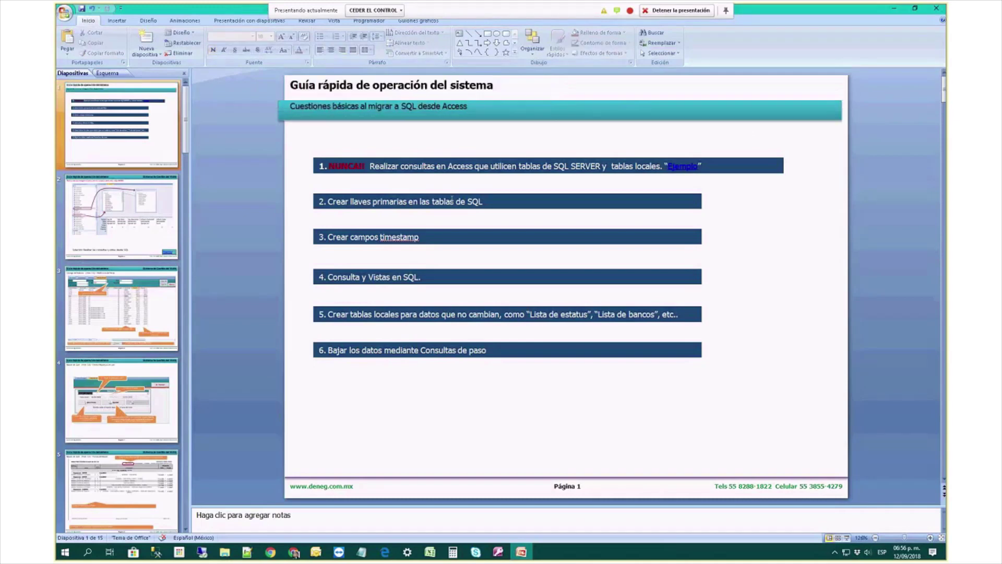
left_click(365, 206)
Select the item 2 primary-key line, then place the cursor in the item 3 timestamp text.
left_click(305, 200)
left_click(352, 203)
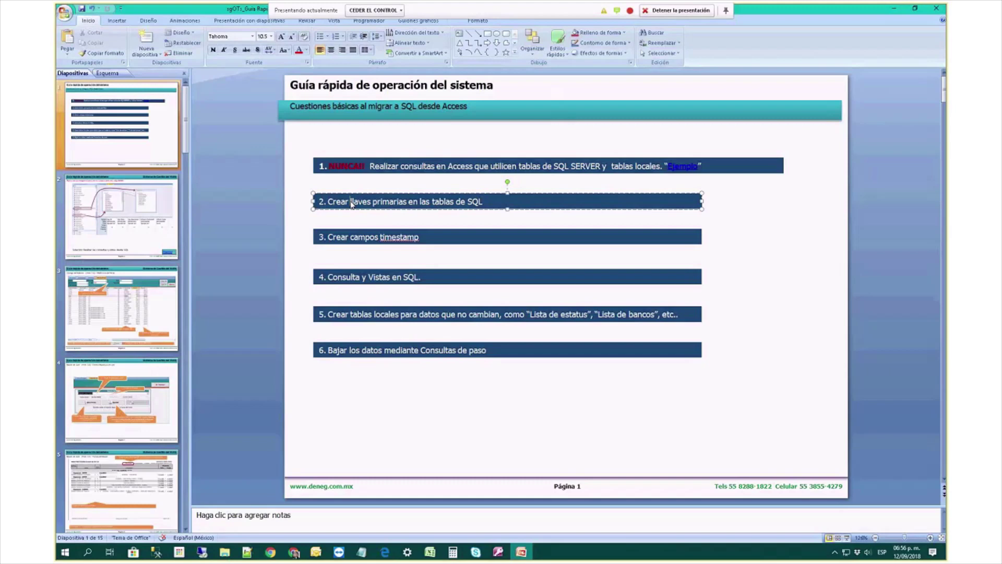
triple_click(443, 204)
left_click(272, 245)
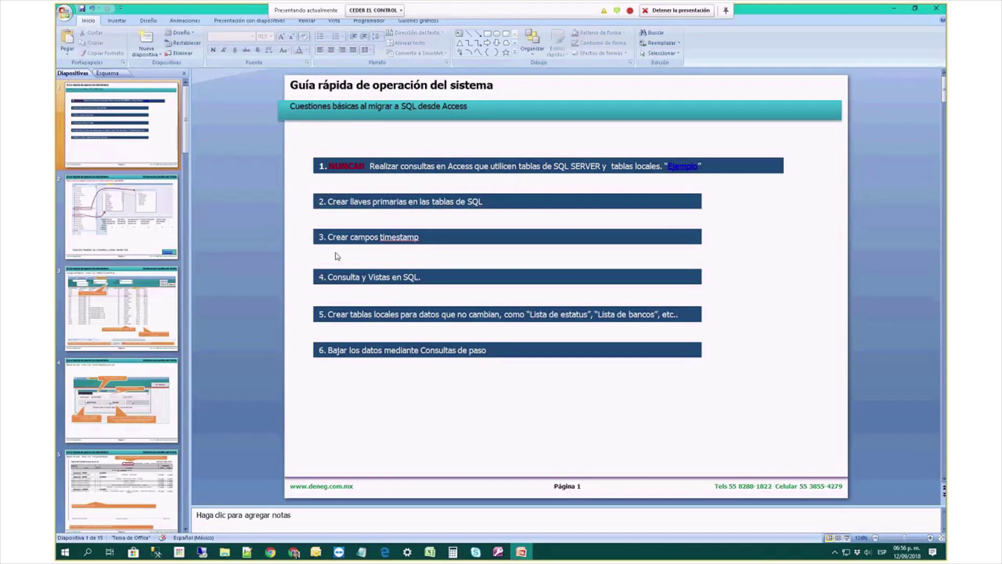
left_click(375, 235)
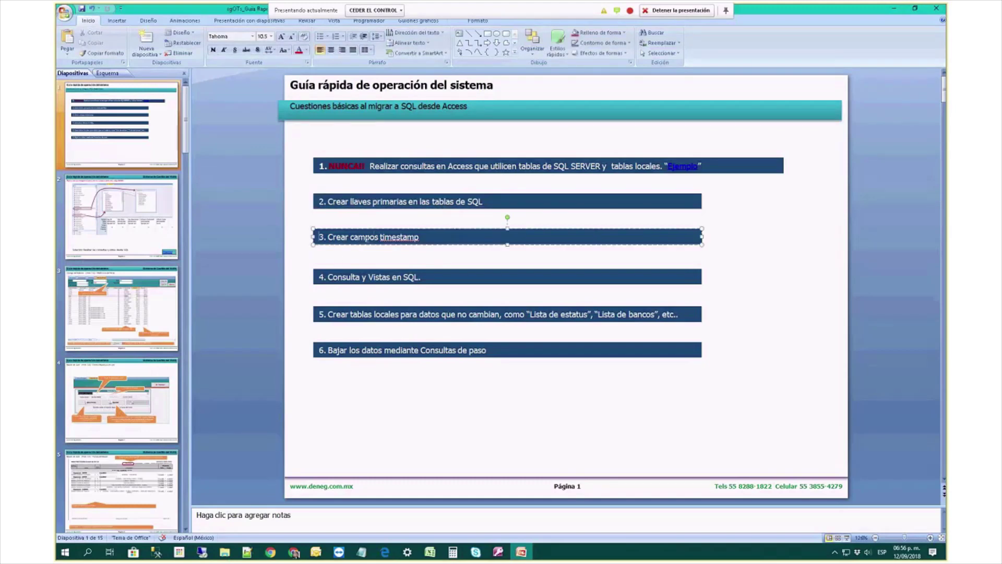
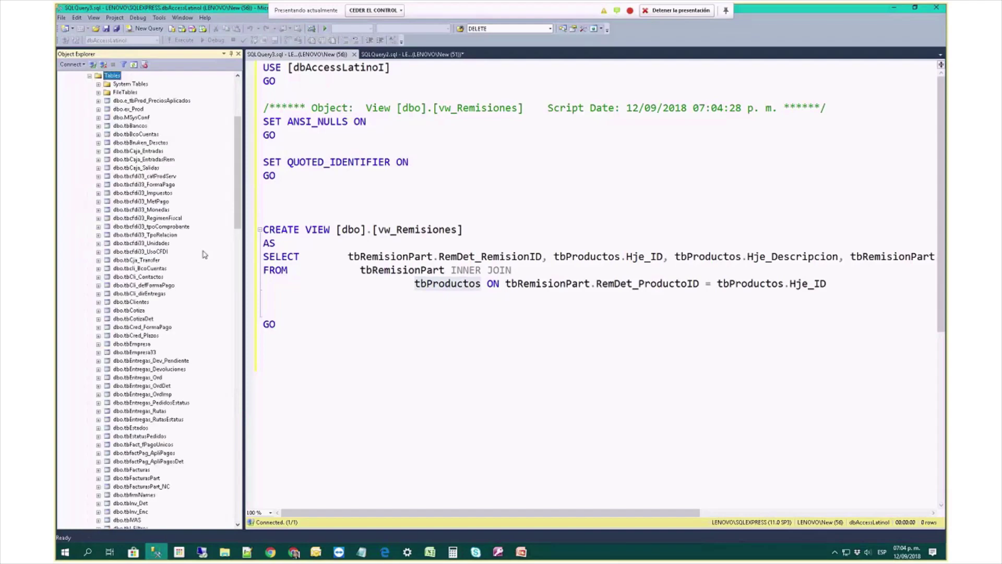
Set the vw_Remisiones view script aside and bring the Access database to the front.
left_click(409, 256)
left_click(380, 270)
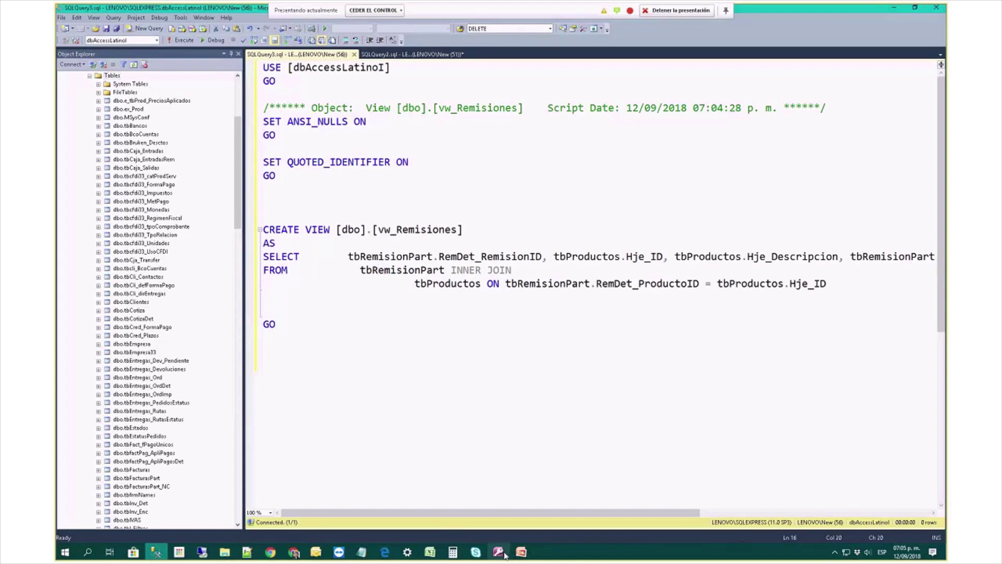
left_click(503, 554)
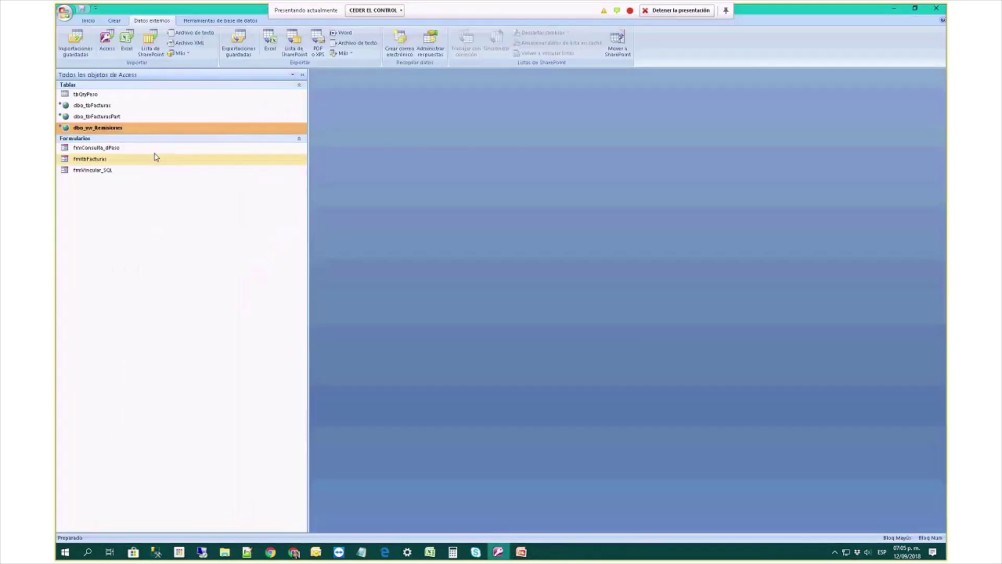
In linked dbo_vw_Remisiones, change product 3308's $3.00 value to 5, then close the datasheet.
left_click(142, 131)
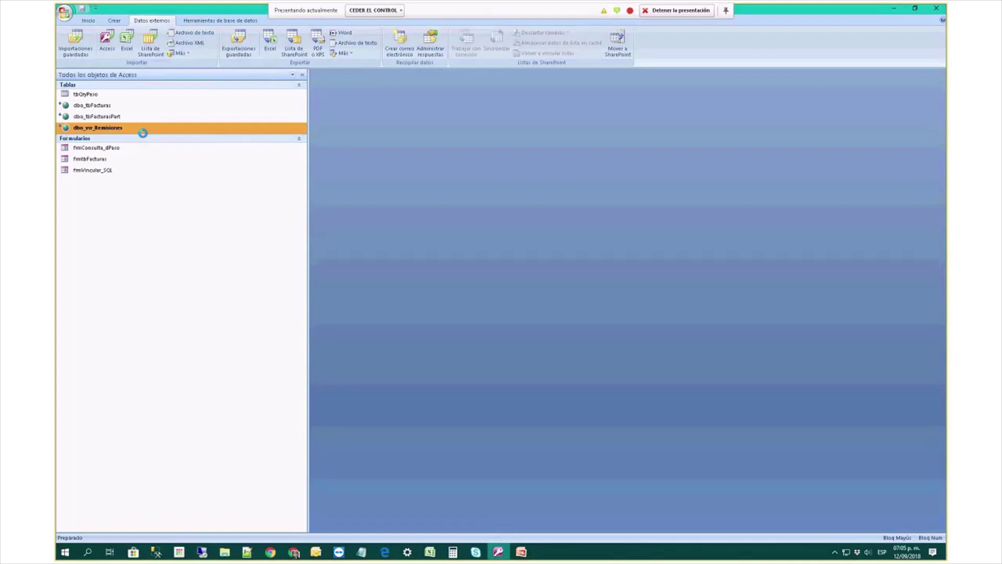
double_click(143, 131)
left_click(474, 216)
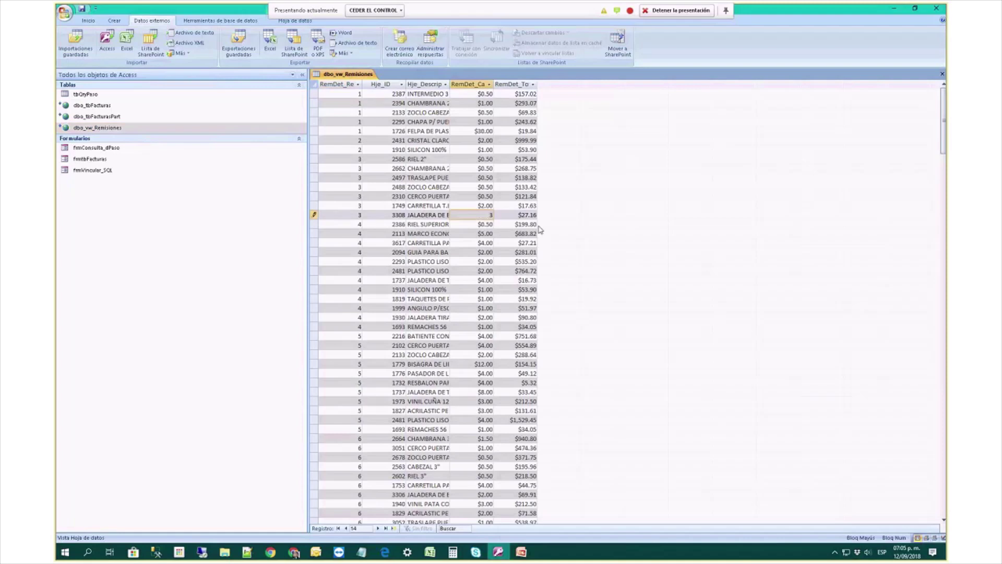
type("5")
key("Up")
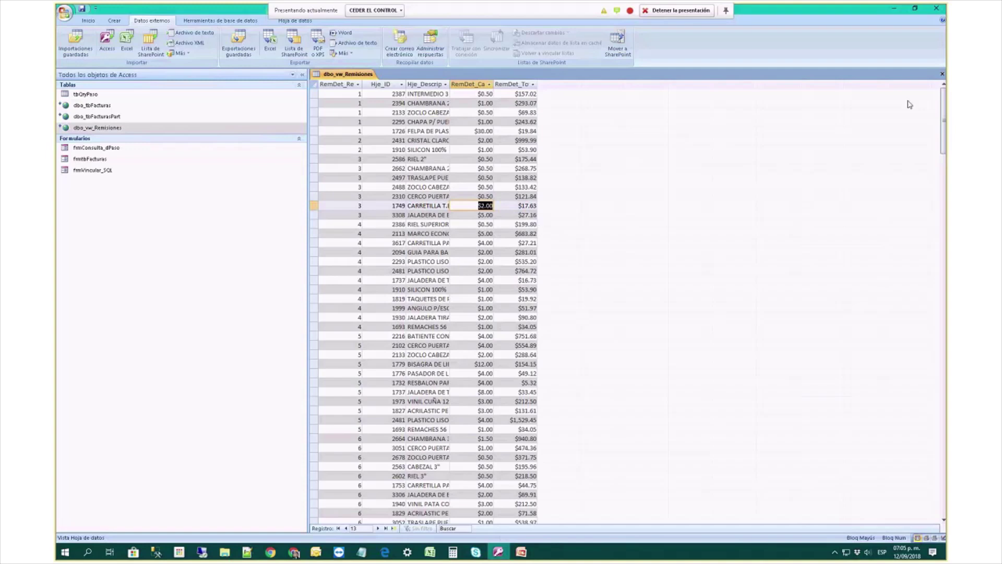
left_click(941, 74)
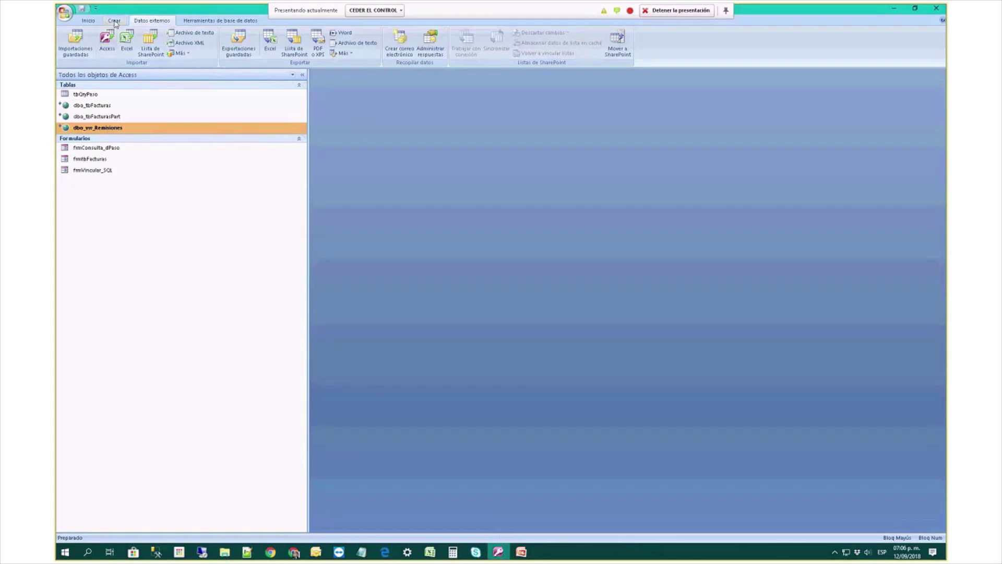
Start linking to an ODBC database via Datos externos > Más > Bases de datos ODBC.
left_click(115, 22)
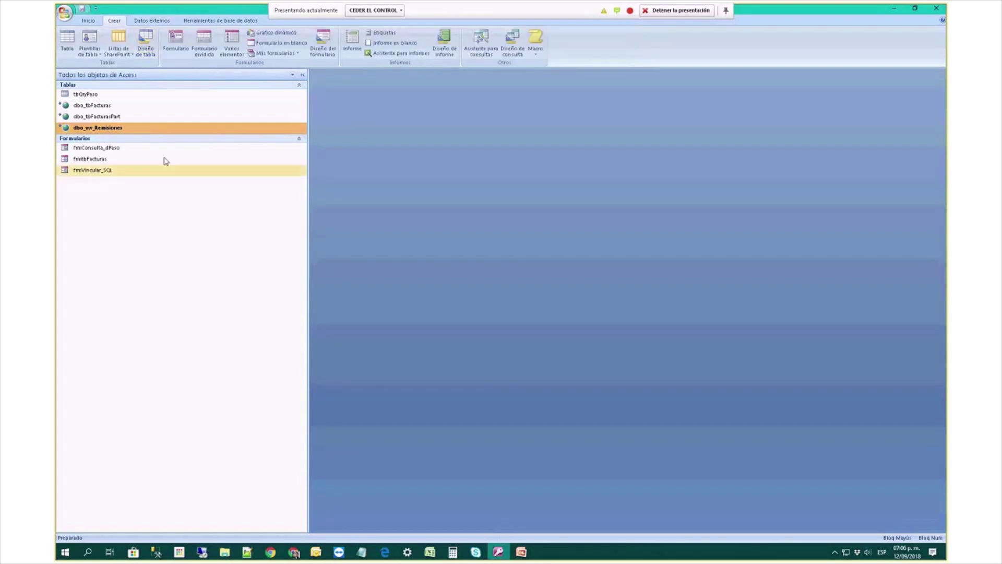
left_click(122, 105)
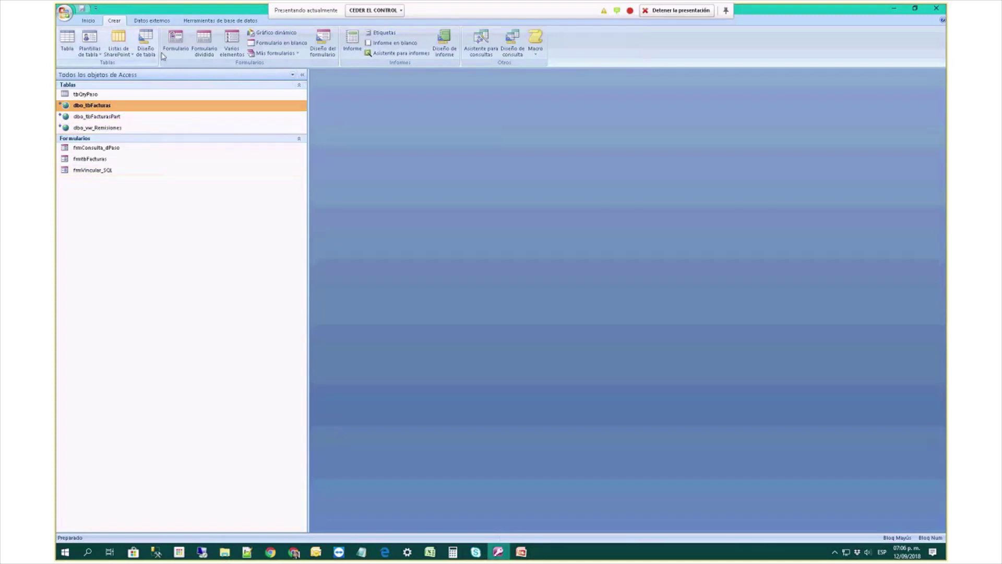
left_click(141, 22)
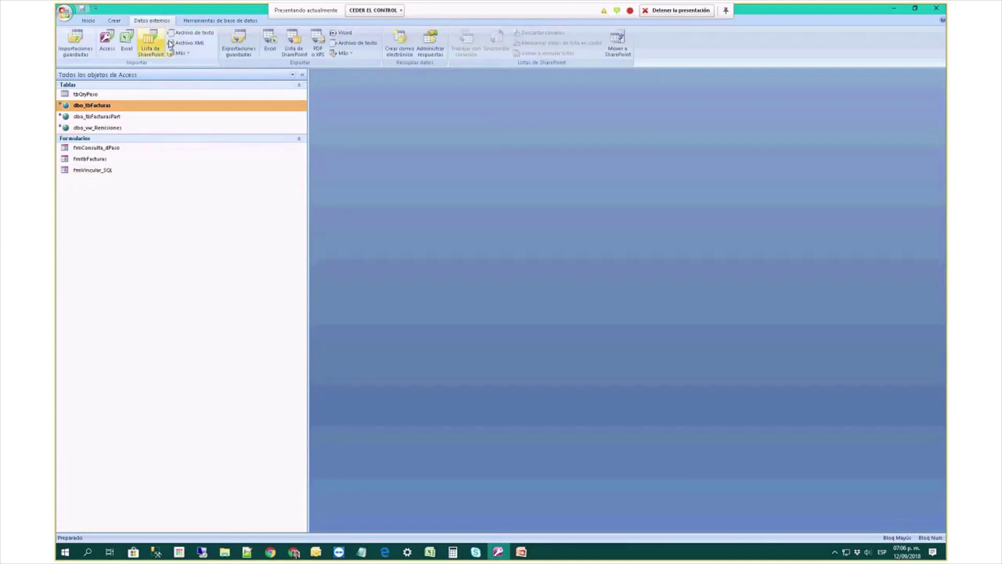
left_click(180, 52)
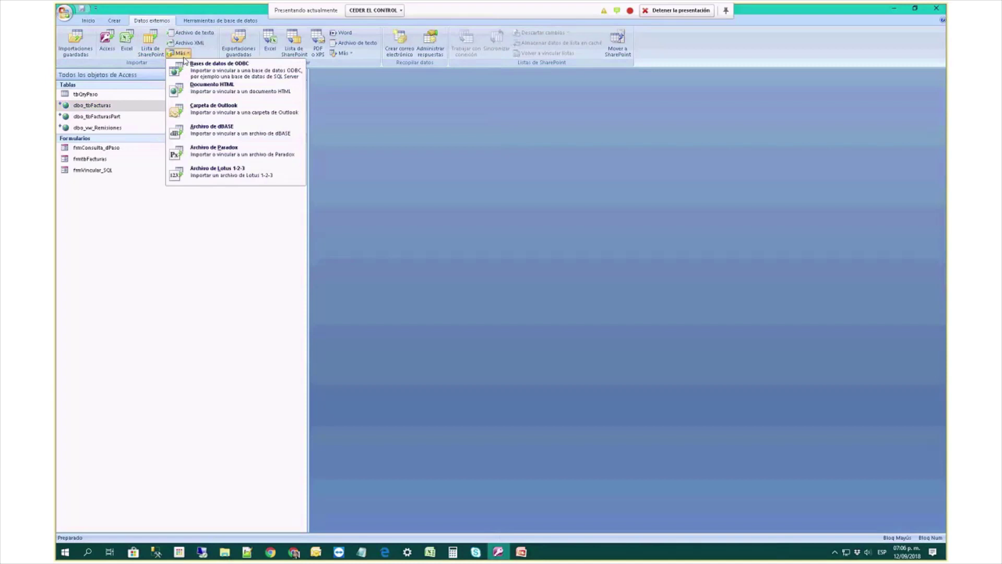
left_click(201, 89)
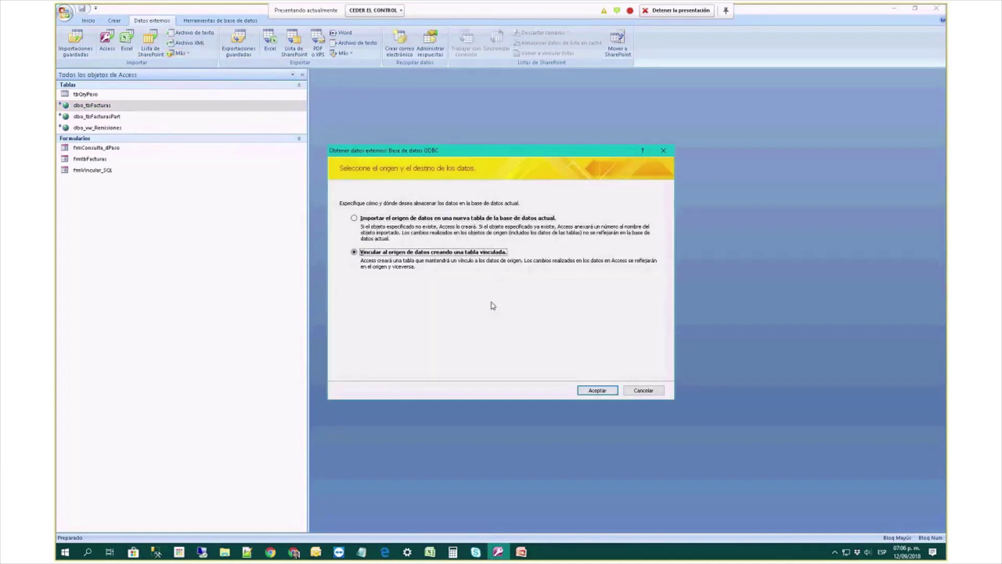
left_click(596, 390)
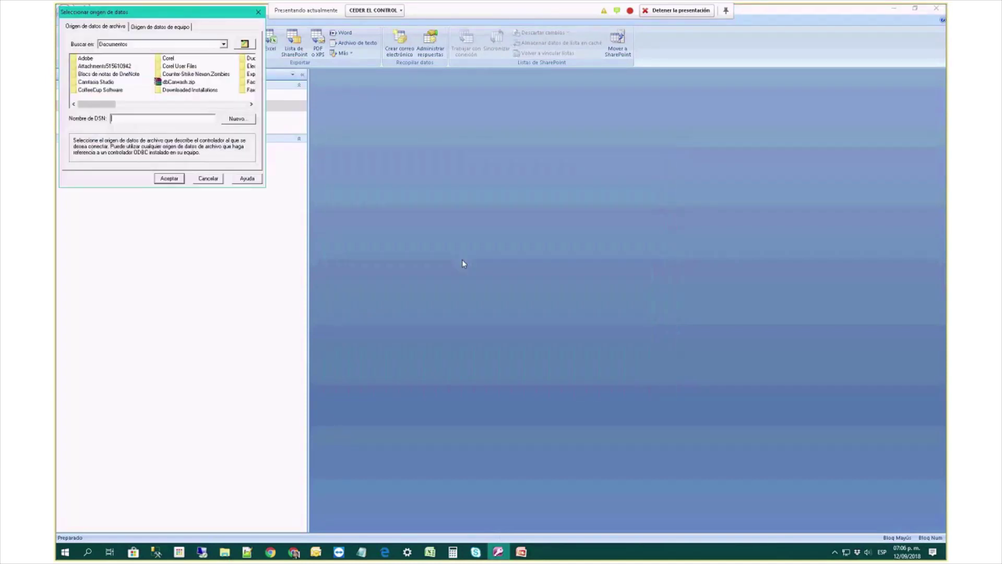
Choose the PRUEBAS_ACCESS machine data source.
left_click(159, 26)
left_click(253, 91)
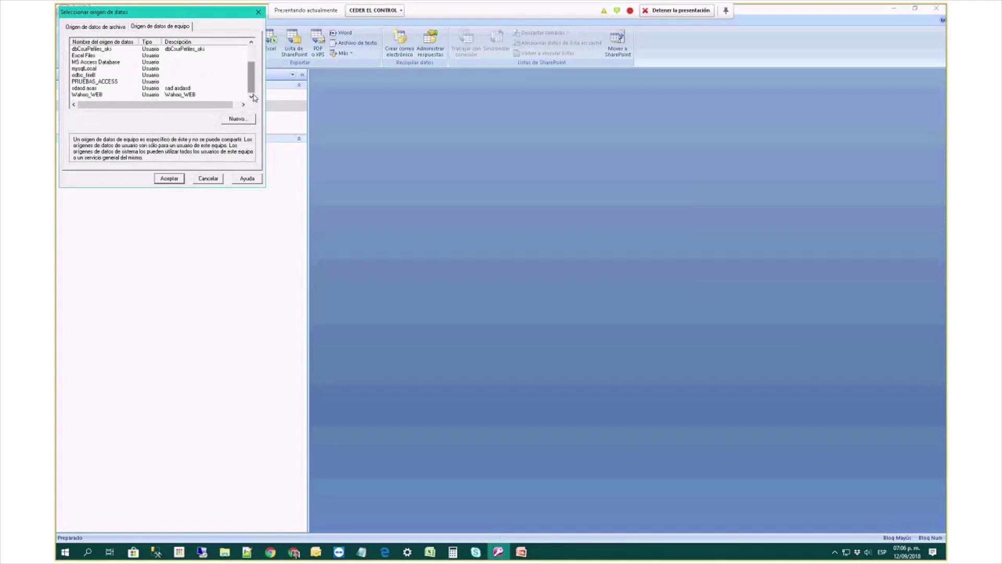
left_click(109, 82)
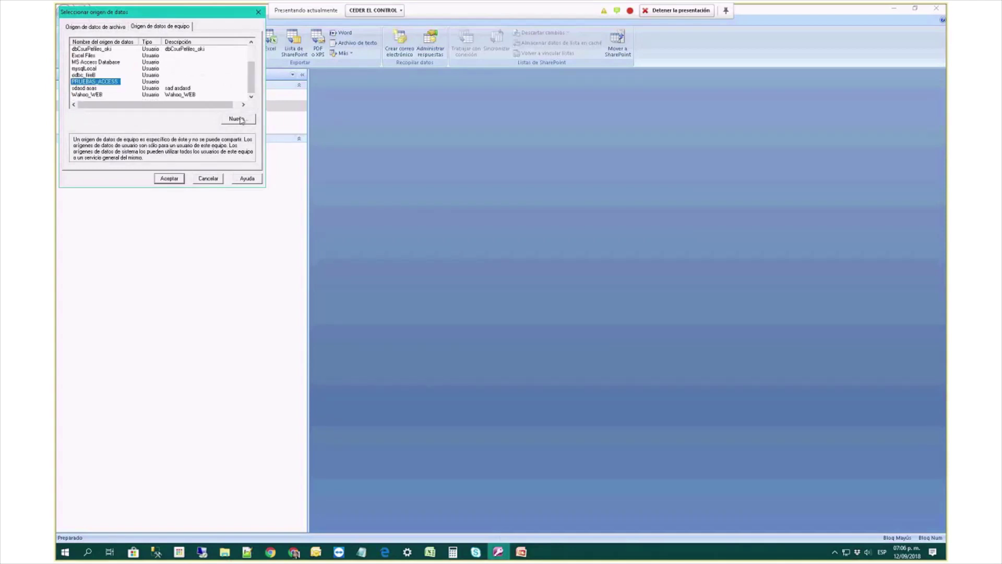
left_click(169, 178)
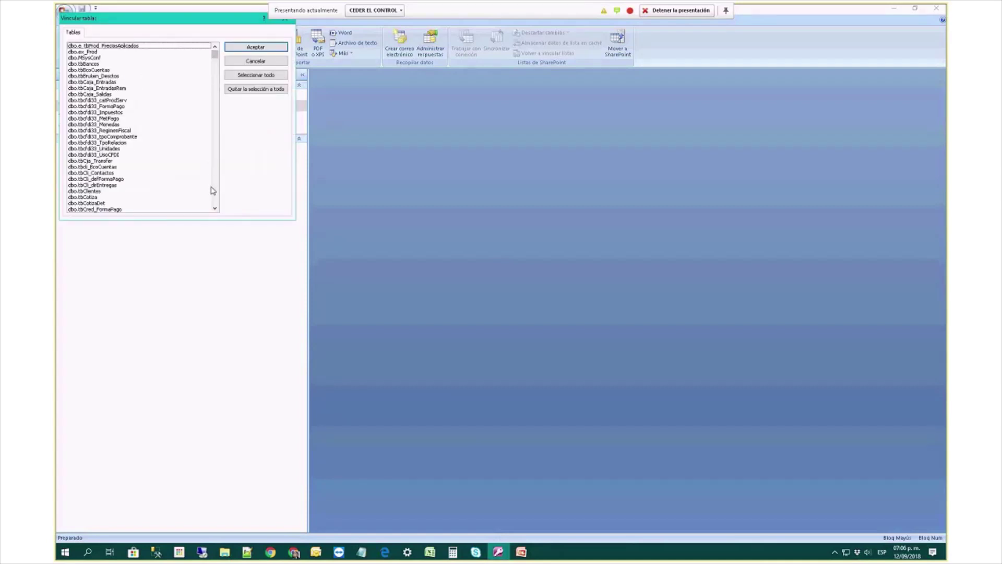
Tick dbo.tbProductos in the table list and link it.
scroll(213, 190, "down", 15)
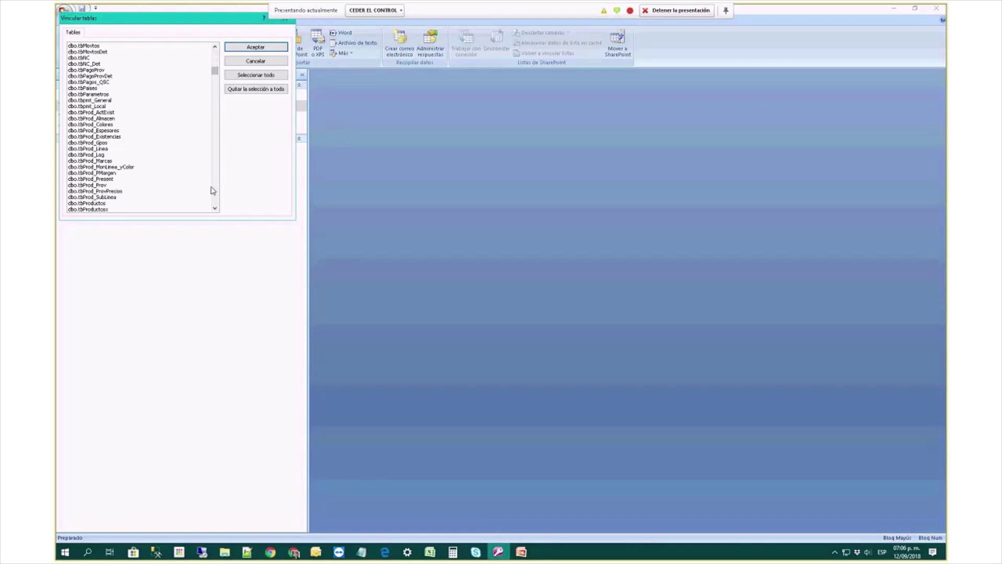
scroll(213, 190, "down", 10)
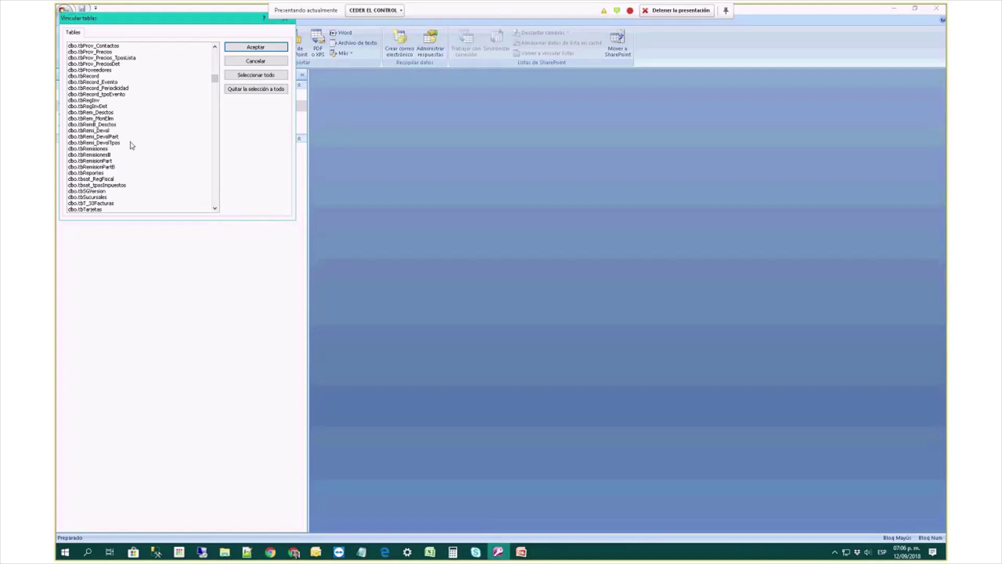
scroll(133, 146, "up", 2)
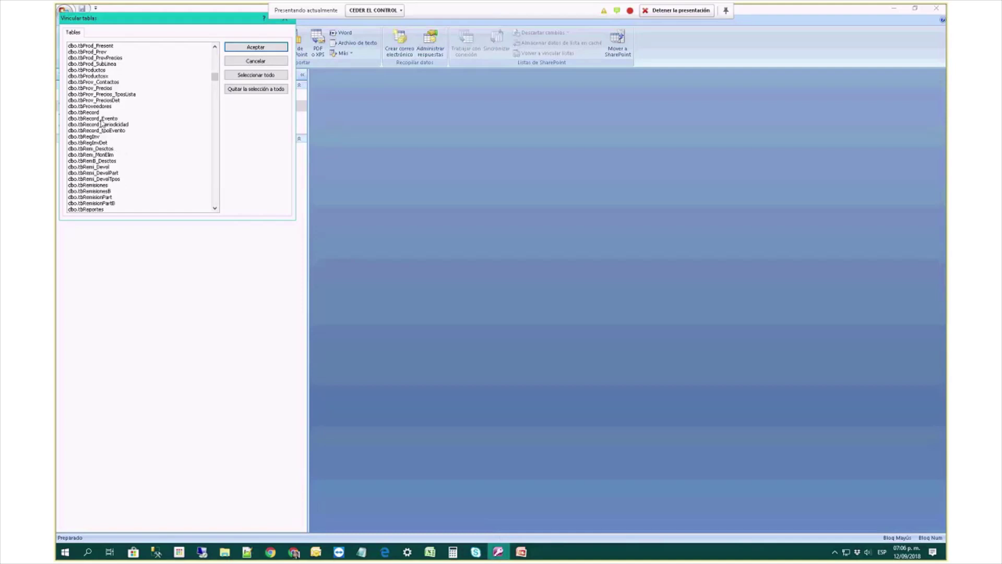
scroll(101, 124, "up", 2)
left_click(104, 106)
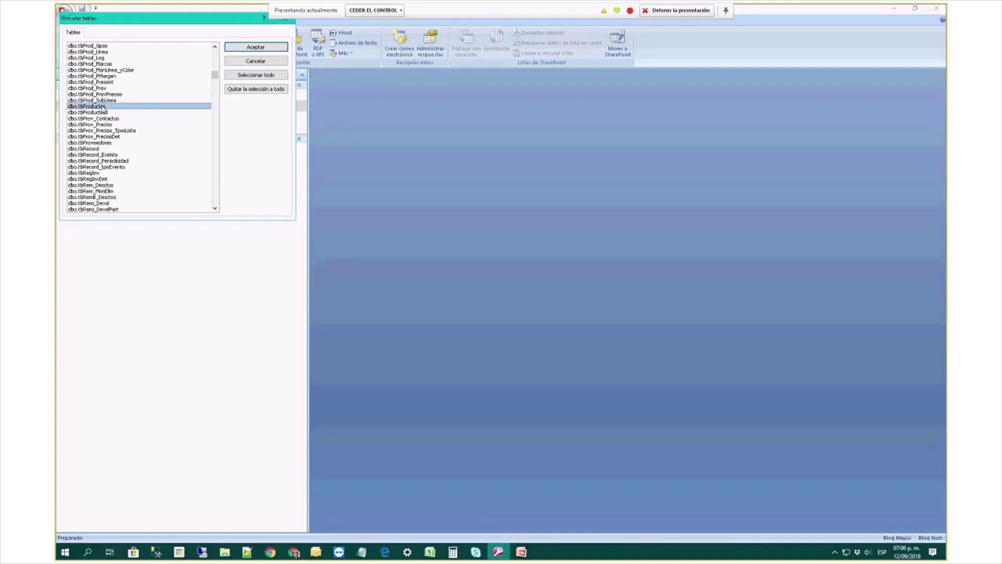
left_click(251, 48)
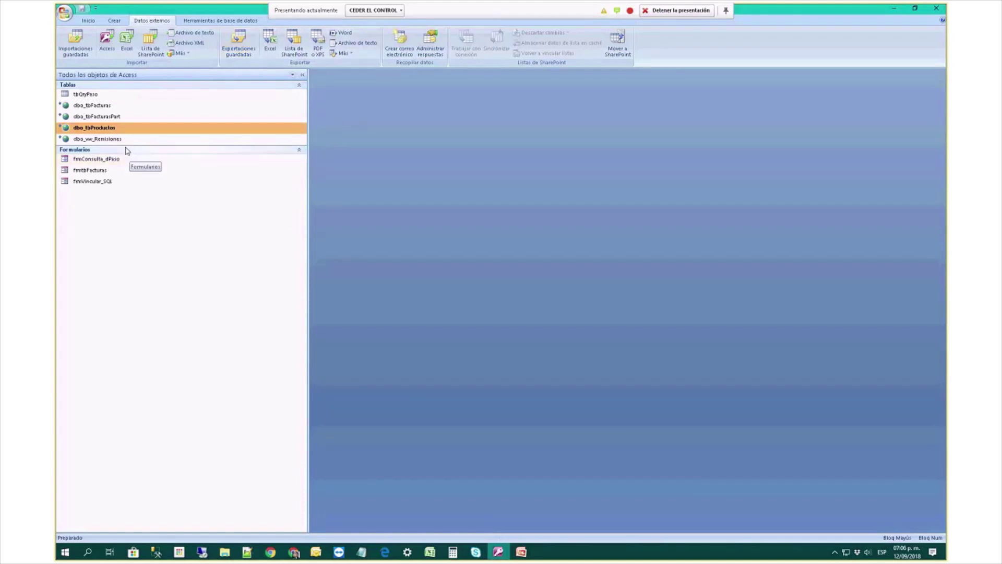
Open the dbo_tbFacturasPart linked table to inspect its invoice lines, then close it.
left_click(115, 119)
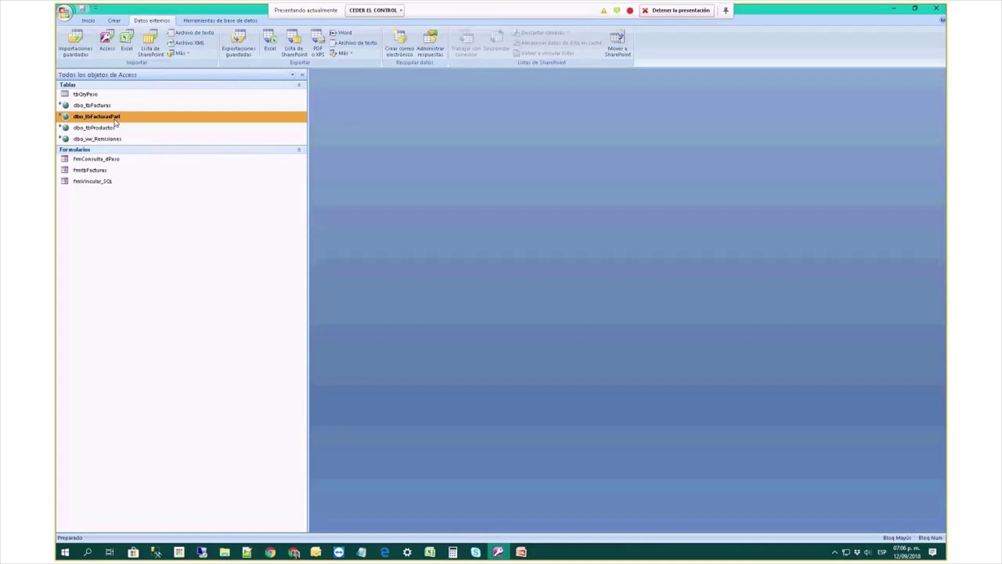
double_click(116, 122)
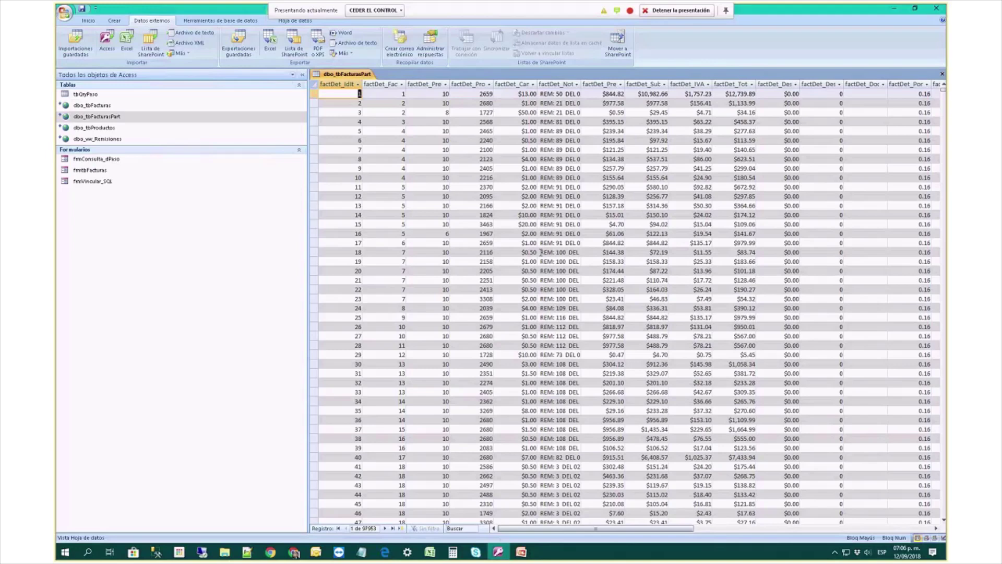
left_click(602, 318)
left_click(943, 75)
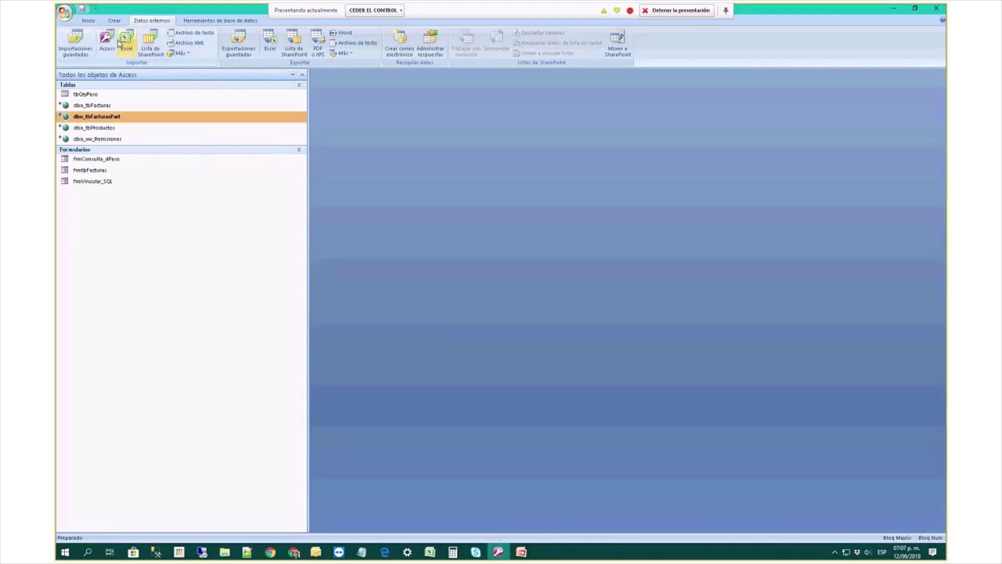
left_click(112, 21)
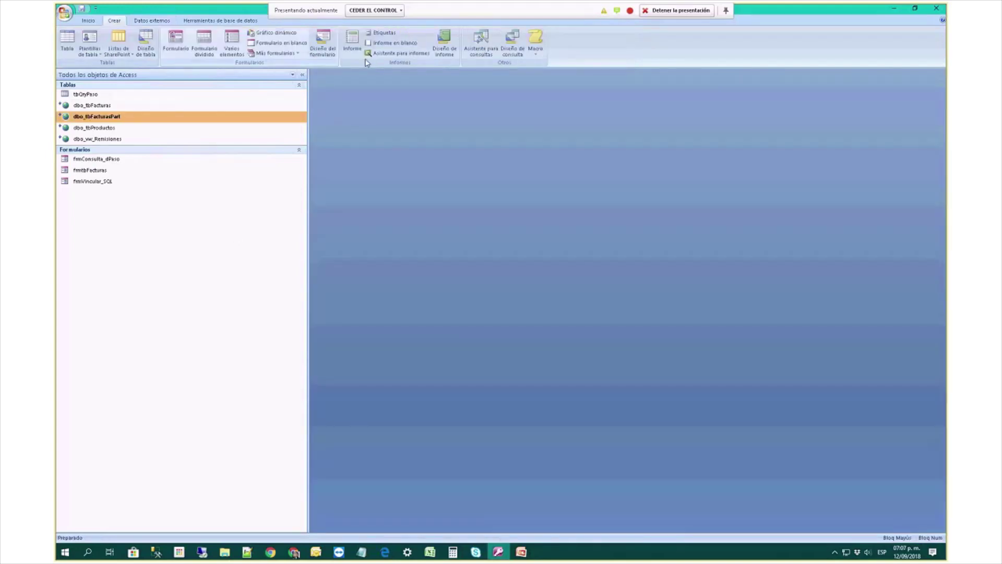
Start a design query joining dbo_tbProductos.Hje_ID to dbo_tbFacturasPart.factDet_ProductoID.
left_click(513, 47)
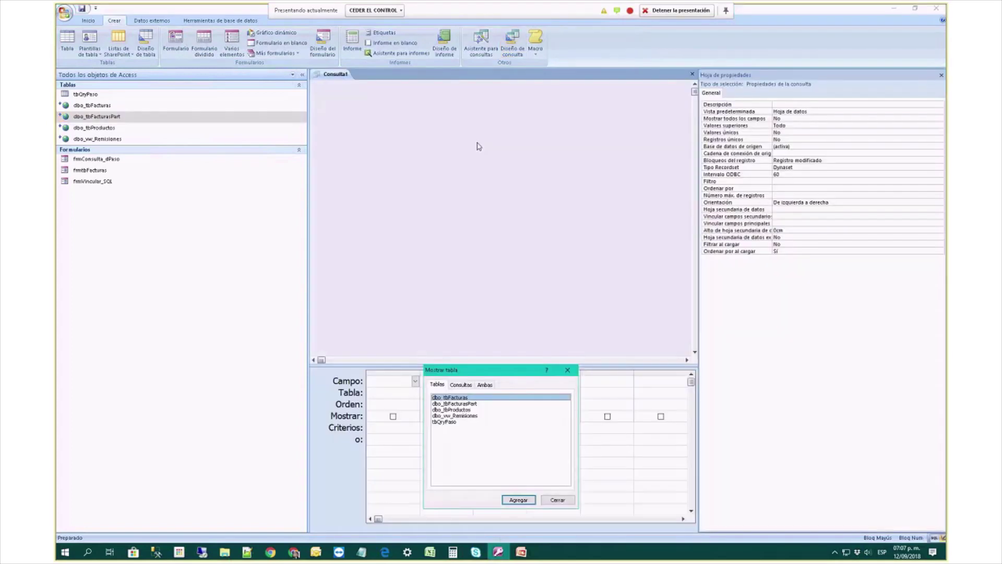
double_click(452, 410)
double_click(454, 404)
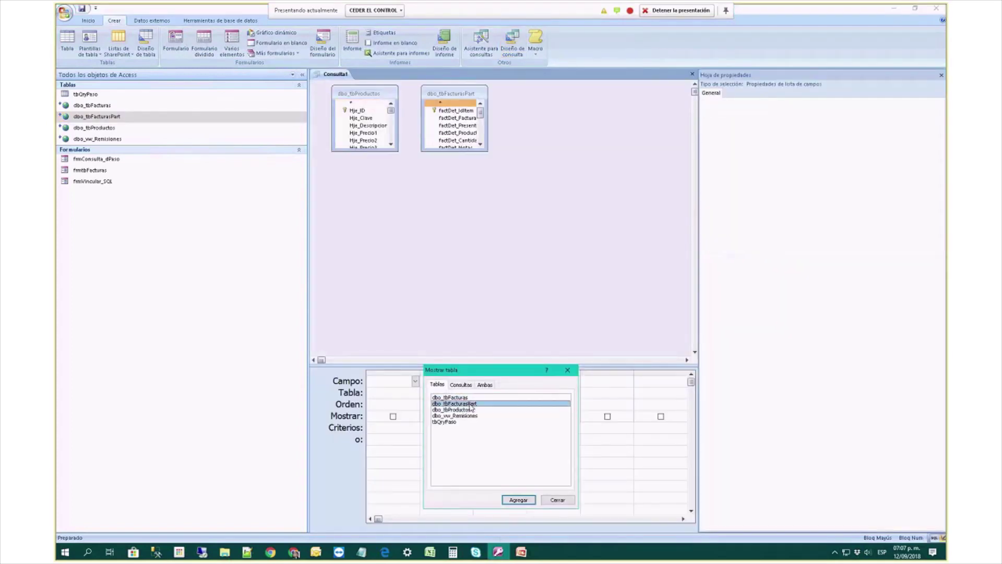
left_click(558, 500)
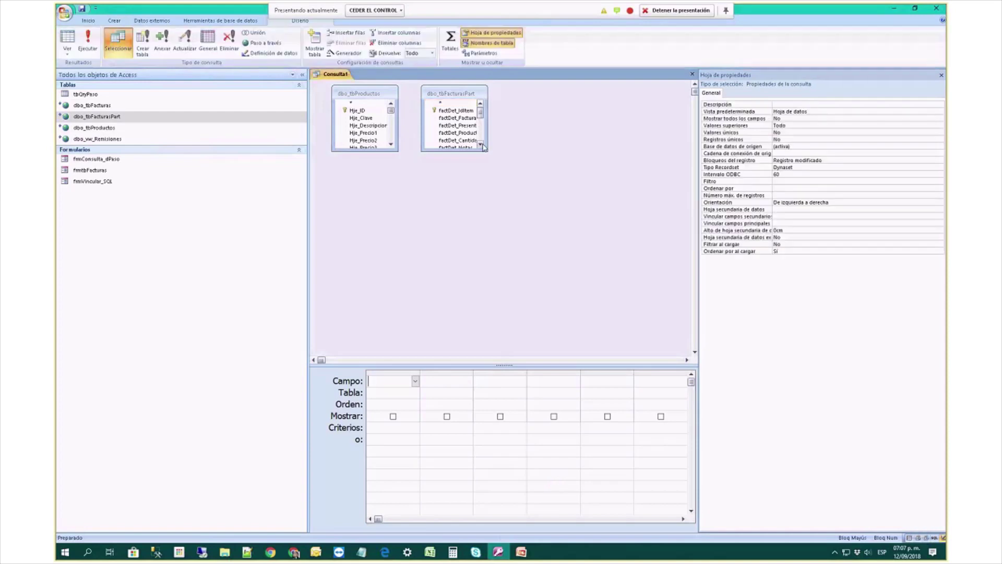
left_click_drag(483, 147, 574, 231)
left_click_drag(398, 151, 411, 201)
left_click_drag(470, 93, 503, 94)
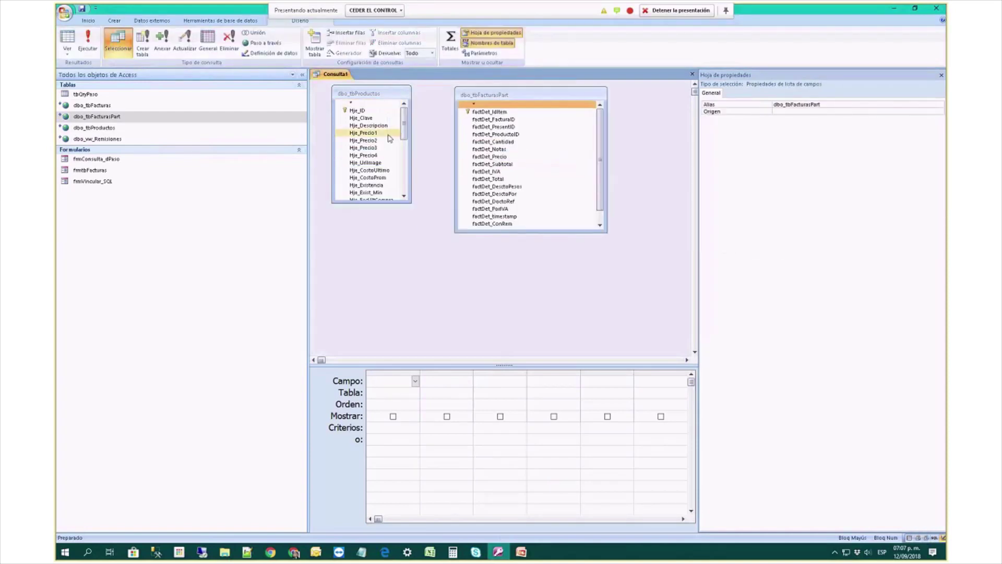
left_click_drag(358, 110, 494, 135)
Add factDet_ProductoID, factDet_Cantidad and factDet_Total as a totals query, summing quantity and total.
double_click(496, 134)
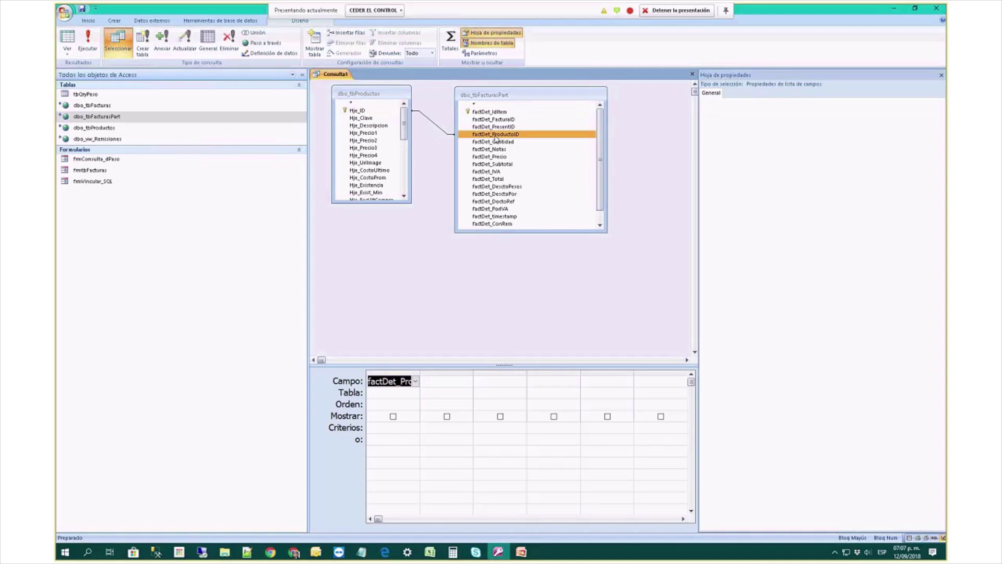
double_click(505, 142)
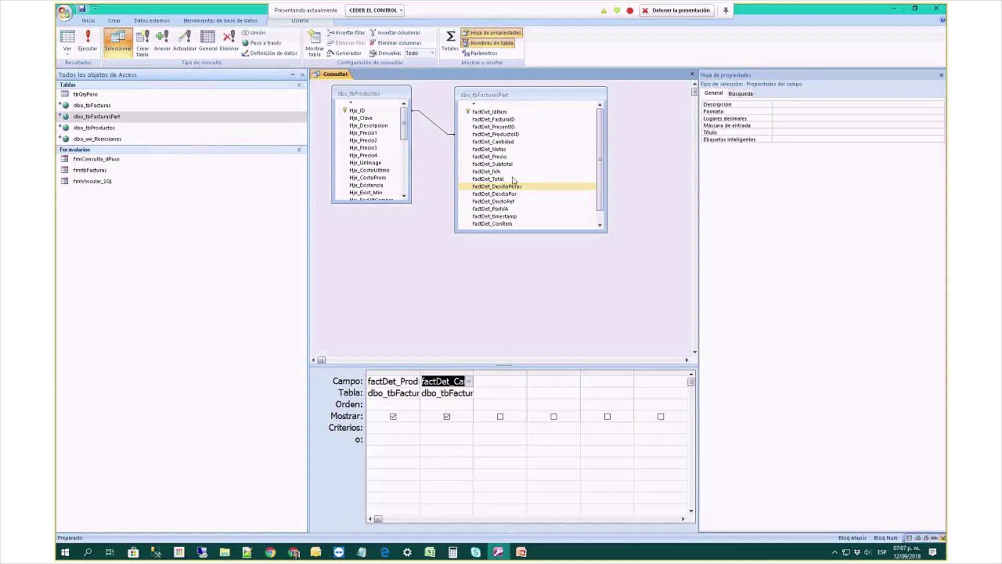
double_click(496, 179)
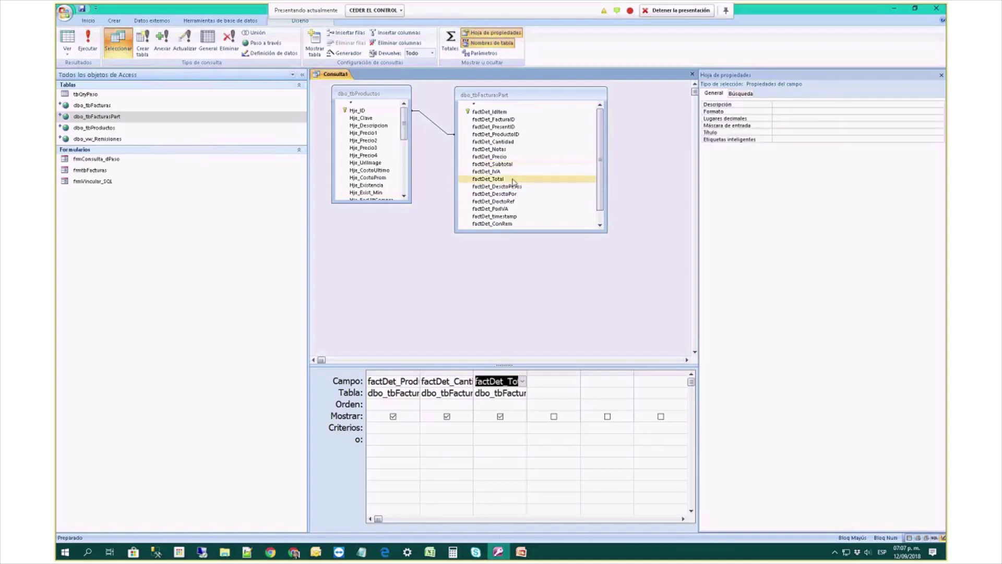
left_click(450, 41)
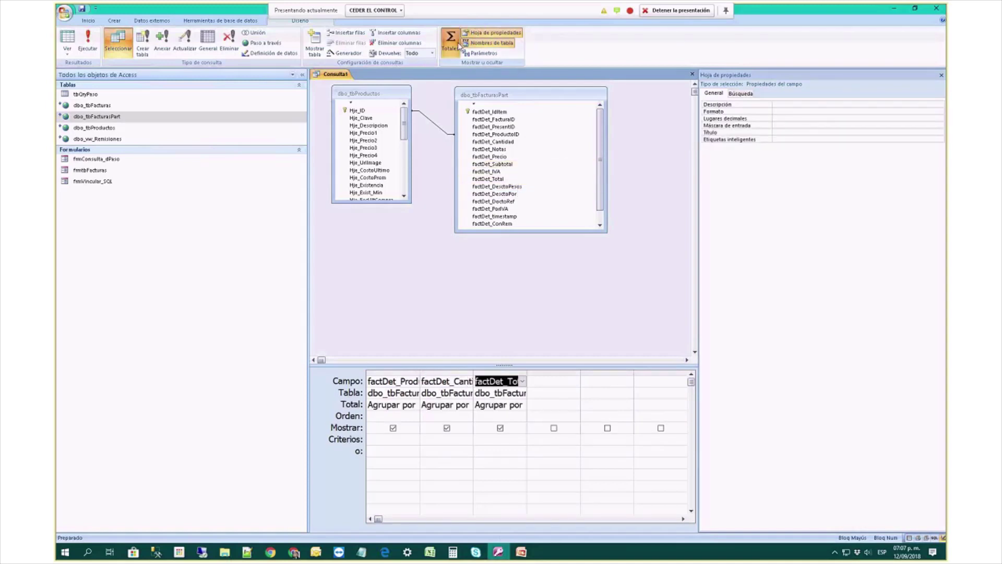
key("Down")
key("Down")
key("Left")
type("S")
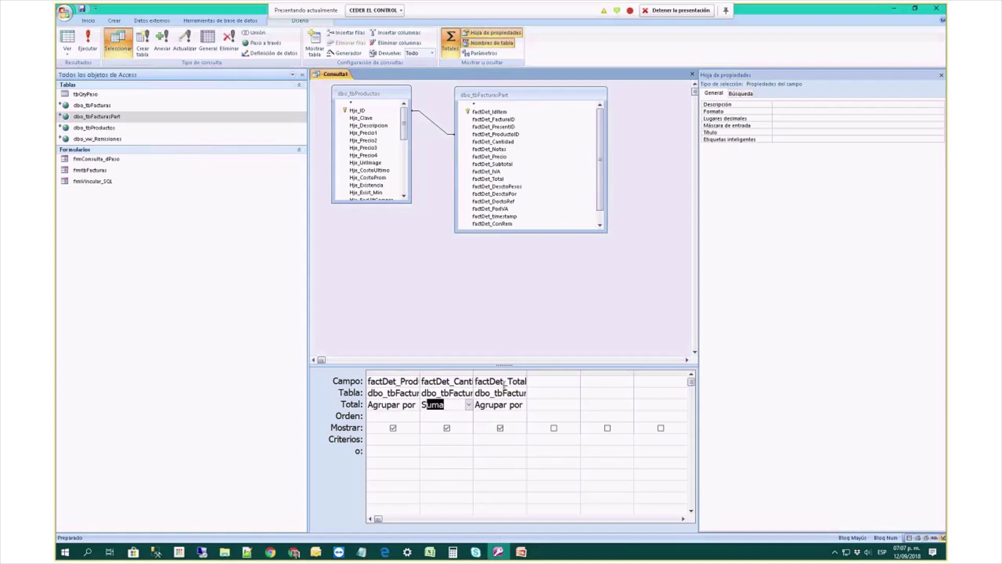
key("Tab")
type("S")
key("shift+Home")
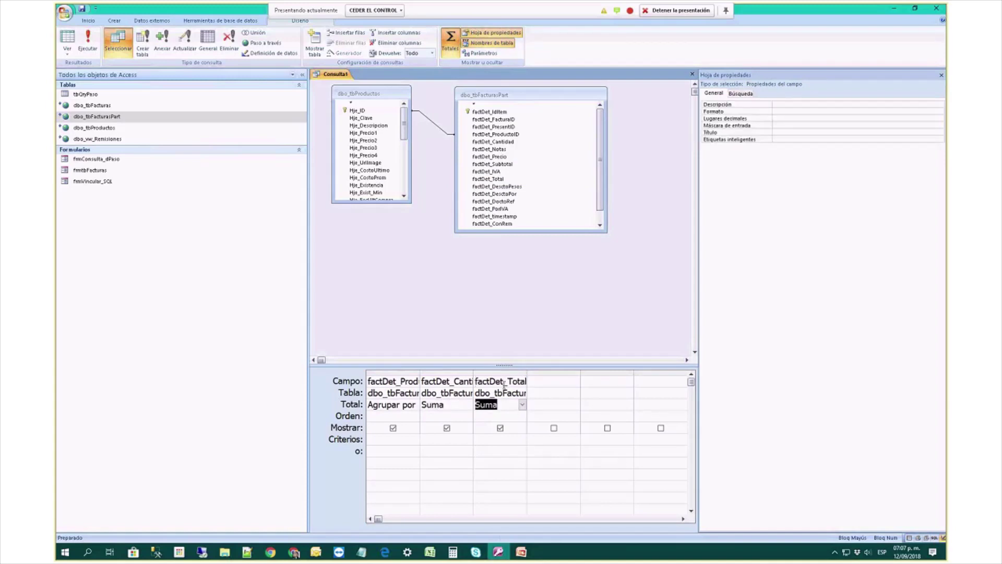
Save the query as Qry_Agrupa_enAccess and close it.
left_click(82, 8)
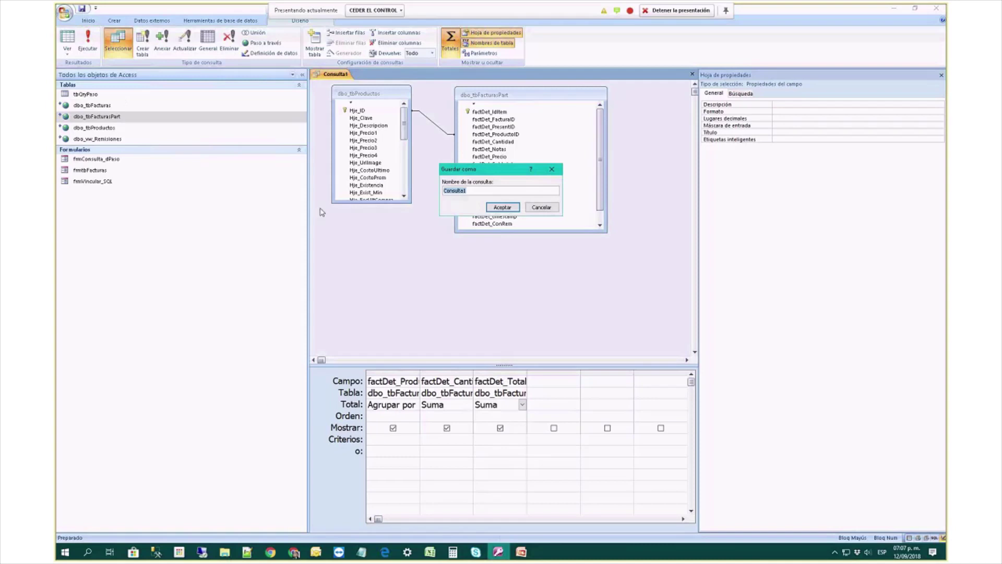
type("qRY")
key("BackSpace")
key("BackSpace")
key("BackSpace")
key("Caps_Lock")
type("Qry_Agrupa_enAccess")
key("Return")
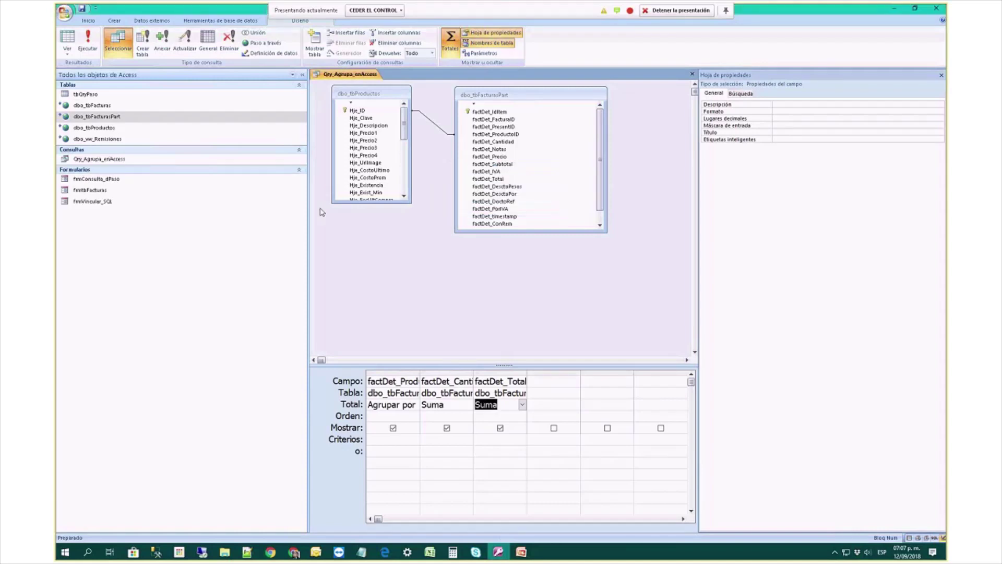
left_click(692, 74)
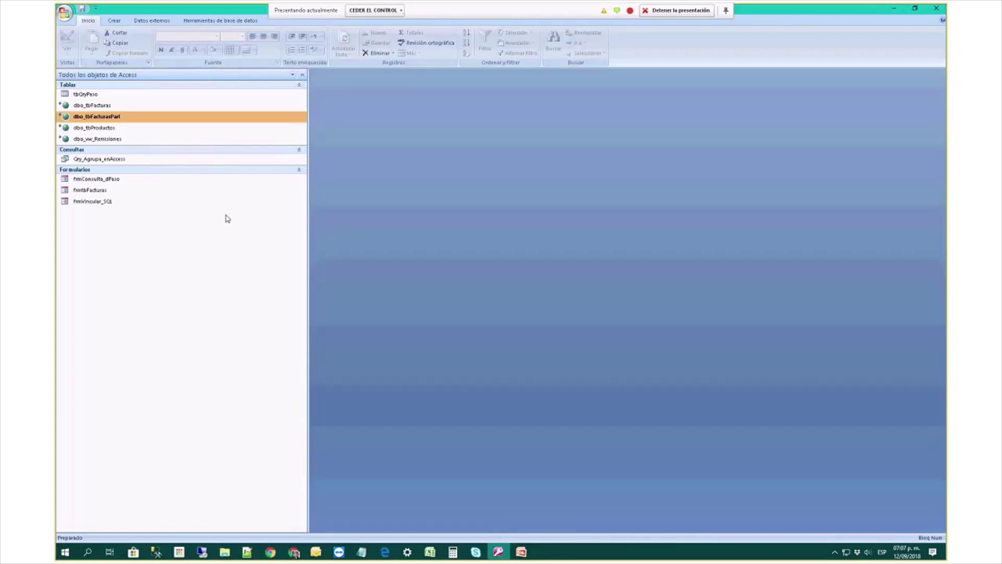
Delete the dbo_vw_Remisiones linked table.
left_click(120, 158)
left_click(104, 139)
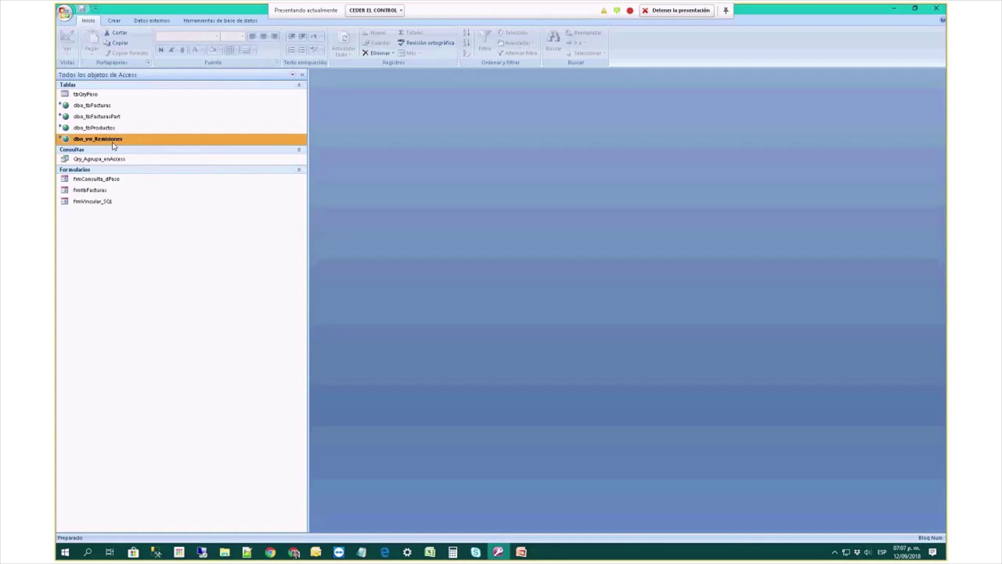
key("Delete")
key("Return")
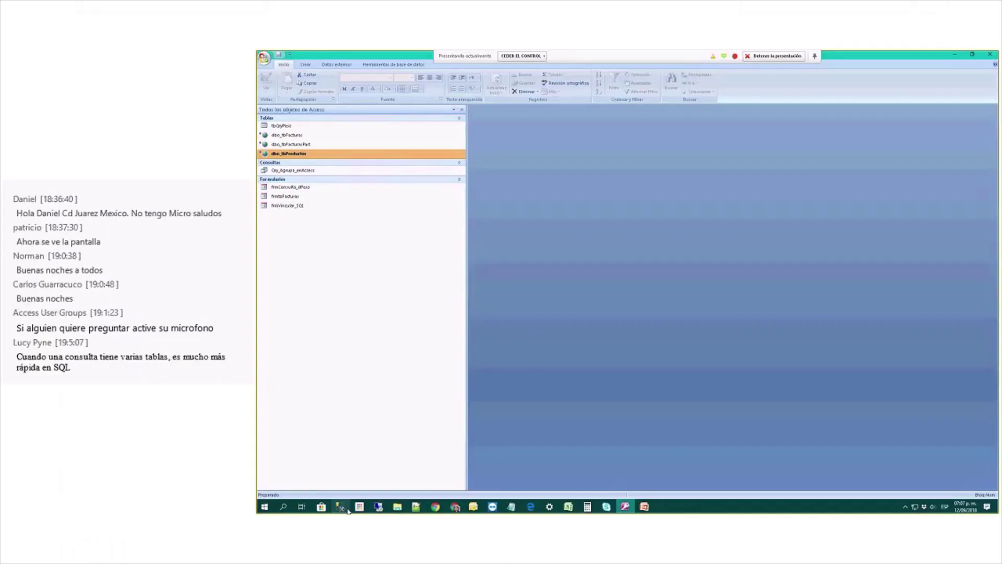
Open the vw_Remisiones SELECT in Query Designer and remove the tbRemisionPart table.
left_click(340, 507)
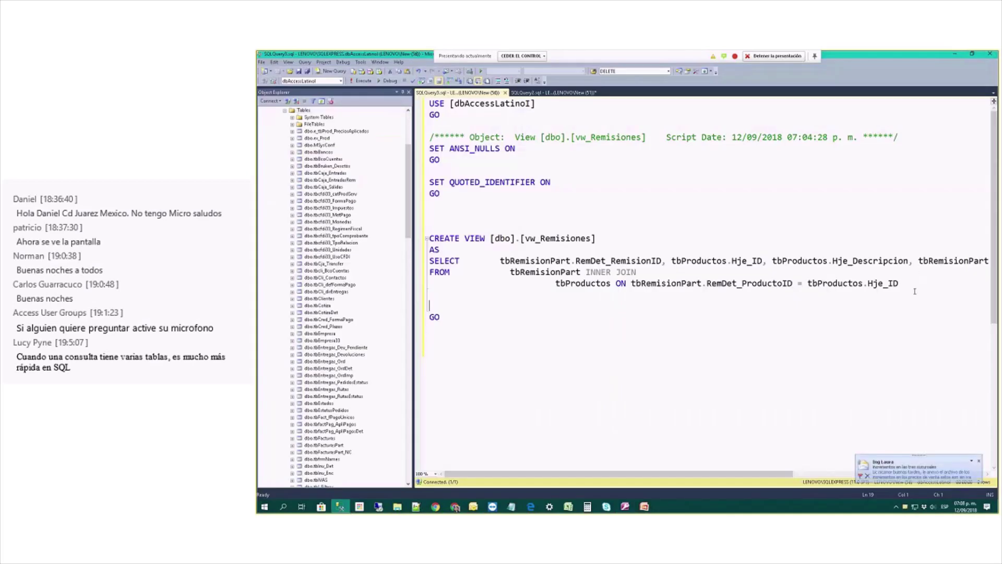
left_click_drag(915, 291, 548, 272)
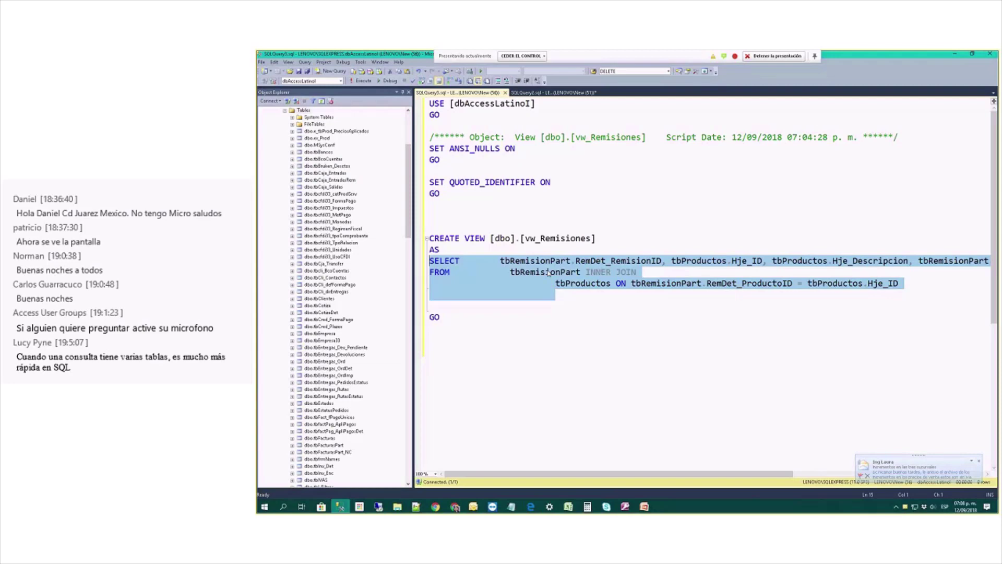
right_click(548, 273)
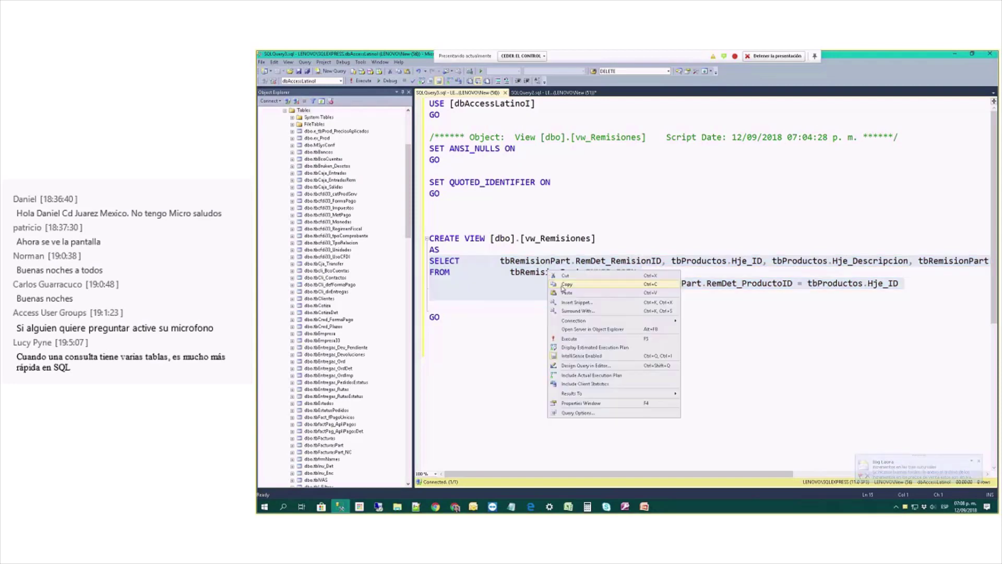
left_click(586, 366)
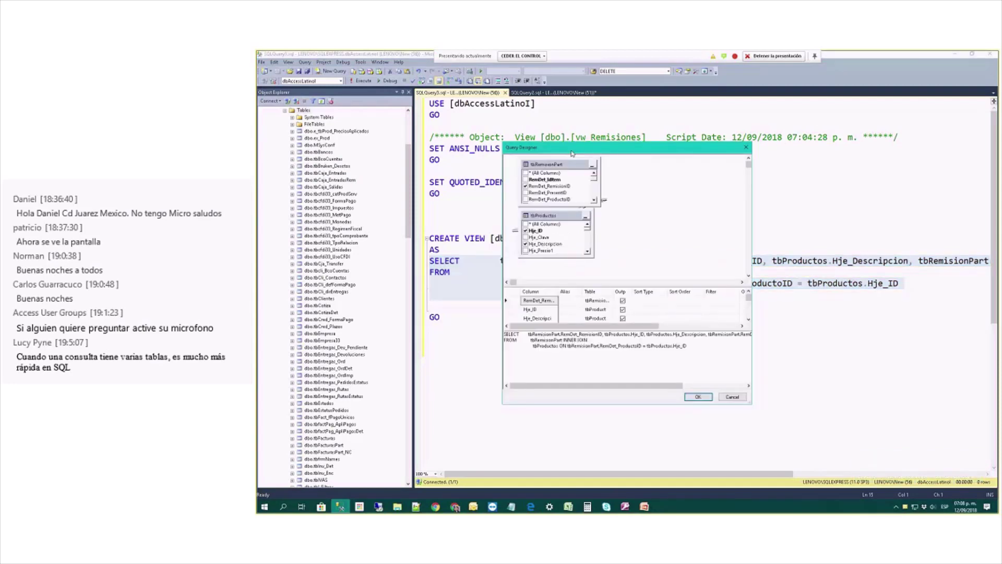
left_click_drag(572, 153, 461, 164)
right_click(426, 202)
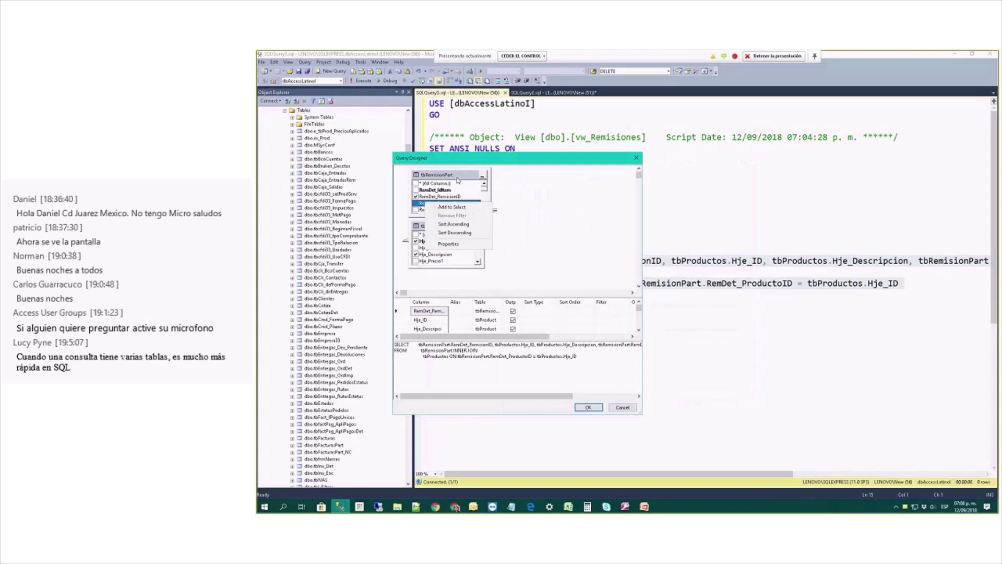
left_click(457, 180)
key("Delete")
left_click_drag(642, 414, 863, 412)
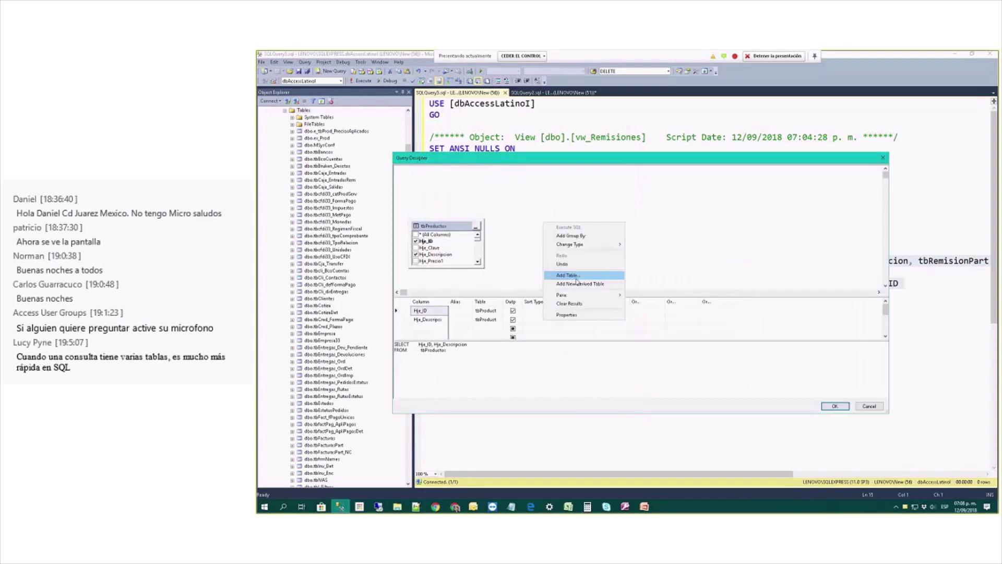
Add tbFacturasPart joined on Hje_ID = factDet_ProductoID, output factDet_ProductoID, and apply to the script.
left_click(576, 279)
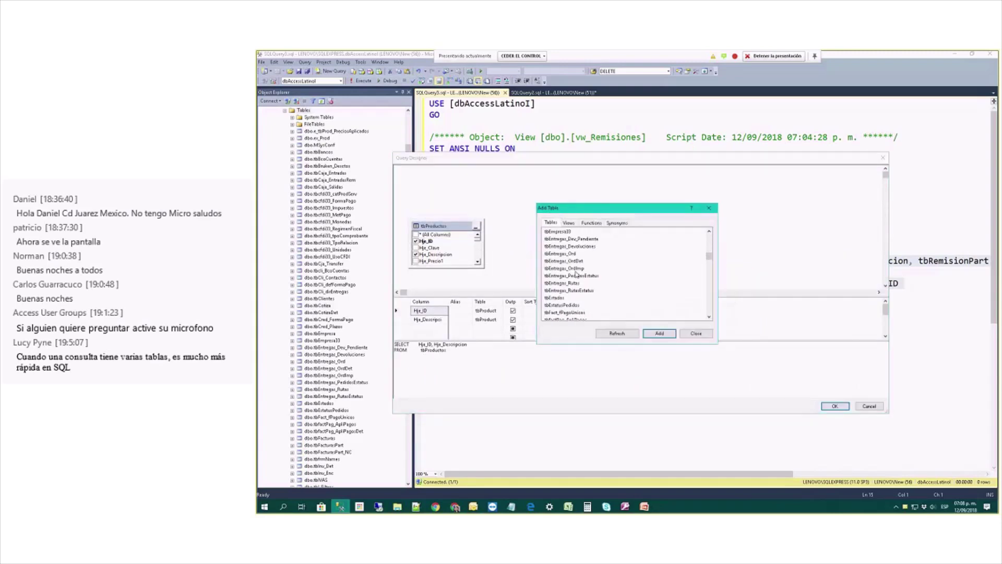
scroll(576, 274, "down", 2)
double_click(577, 276)
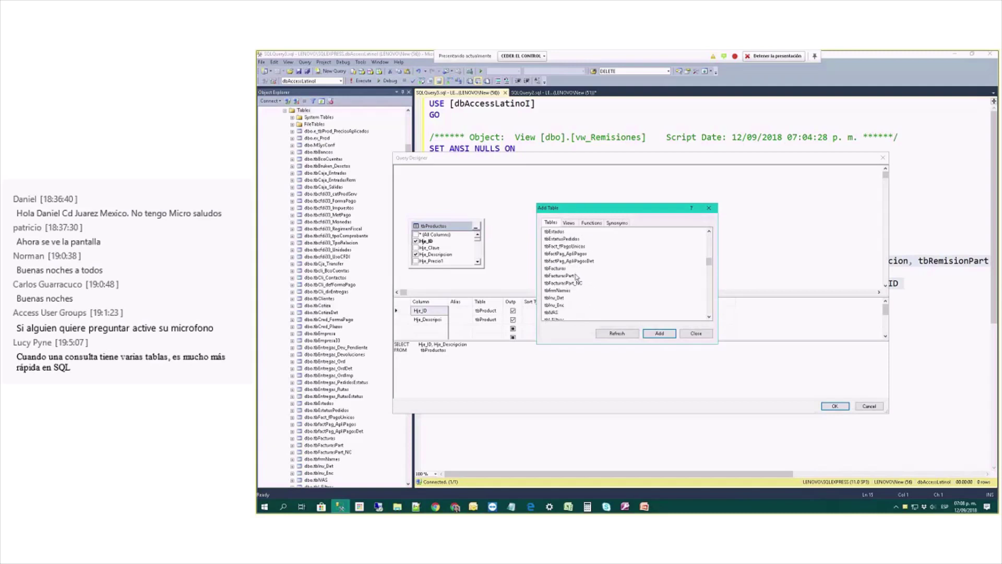
left_click(696, 334)
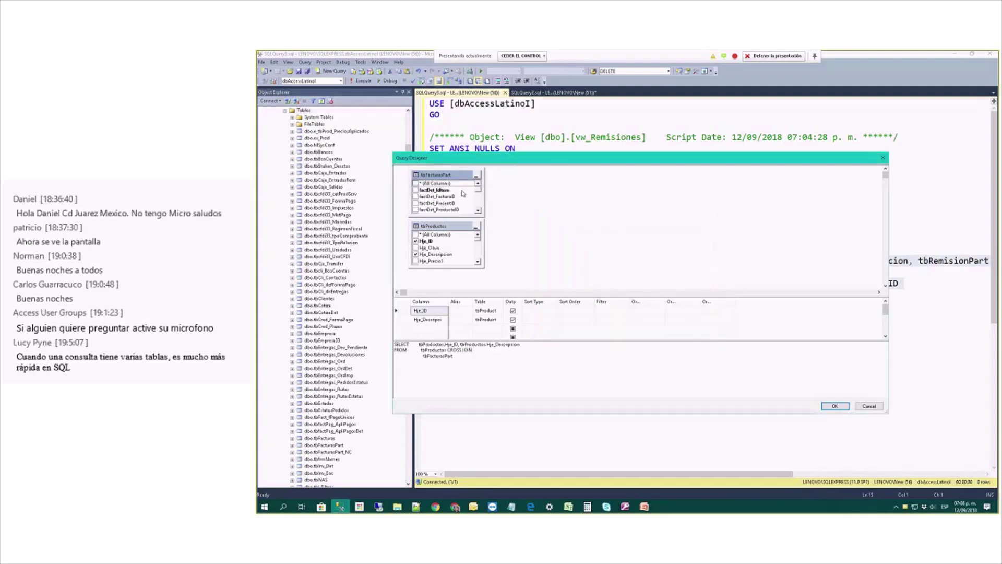
left_click_drag(444, 175, 618, 200)
left_click_drag(679, 239, 678, 285)
left_click(433, 241)
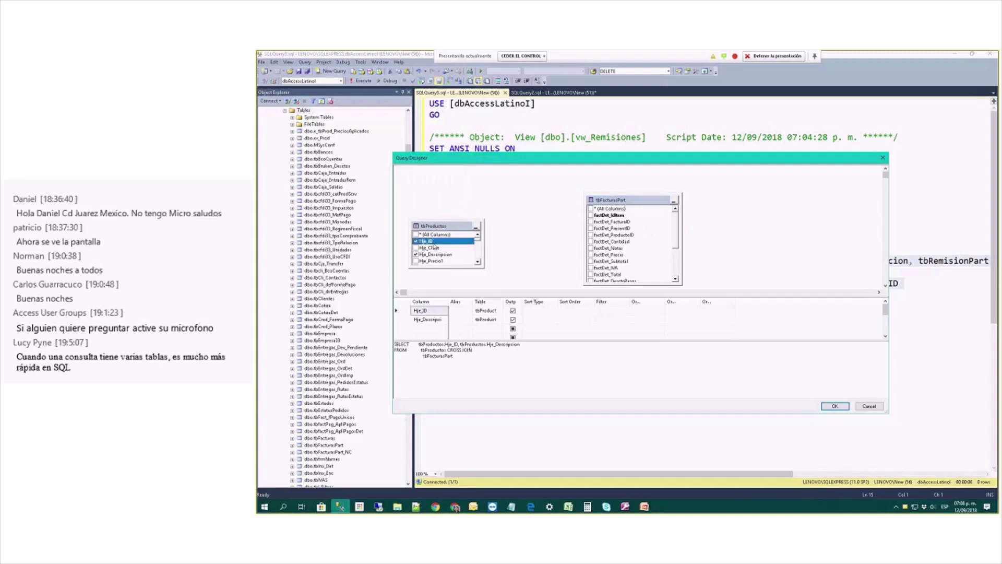
left_click_drag(436, 248, 608, 236)
left_click(630, 202)
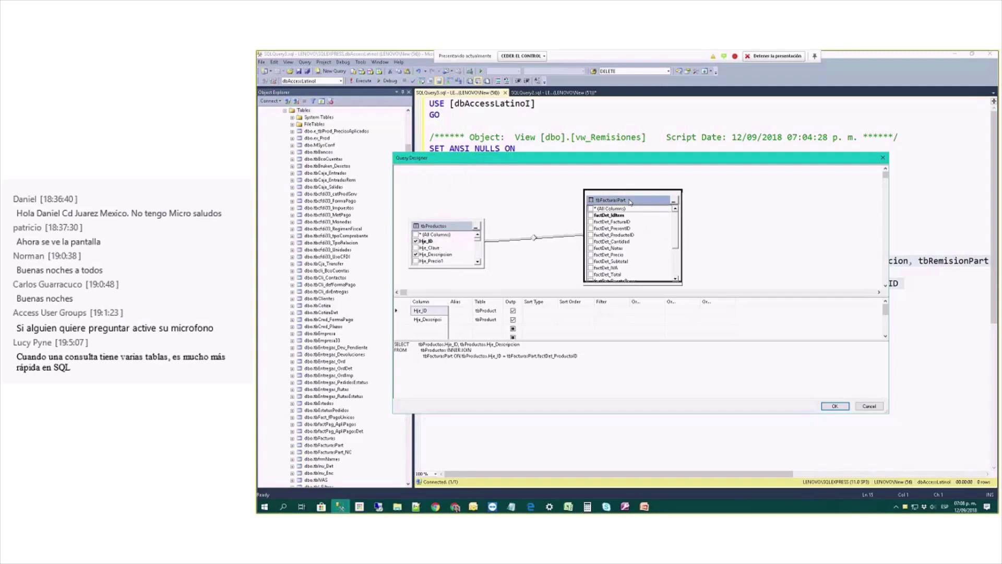
left_click(515, 234)
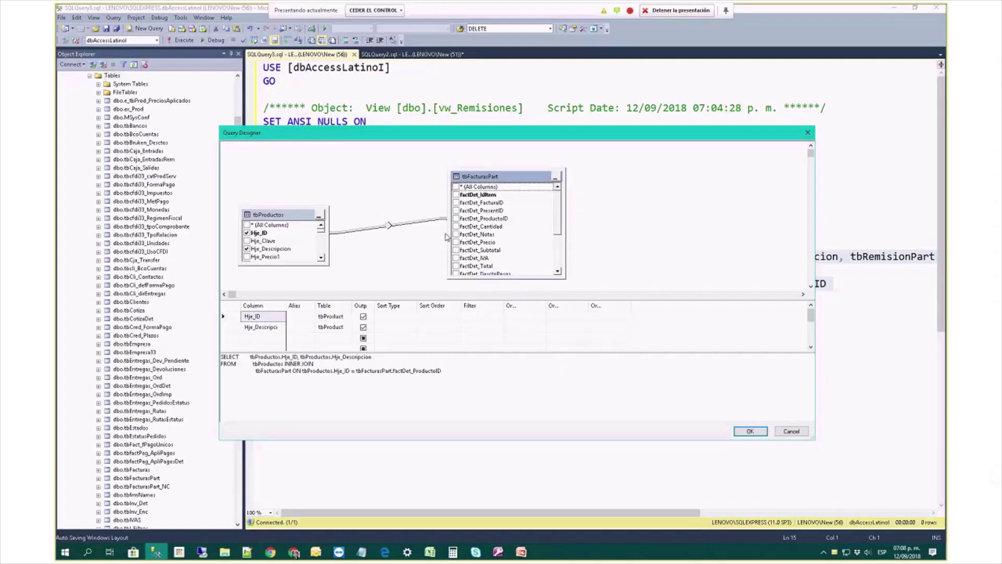
left_click(456, 219)
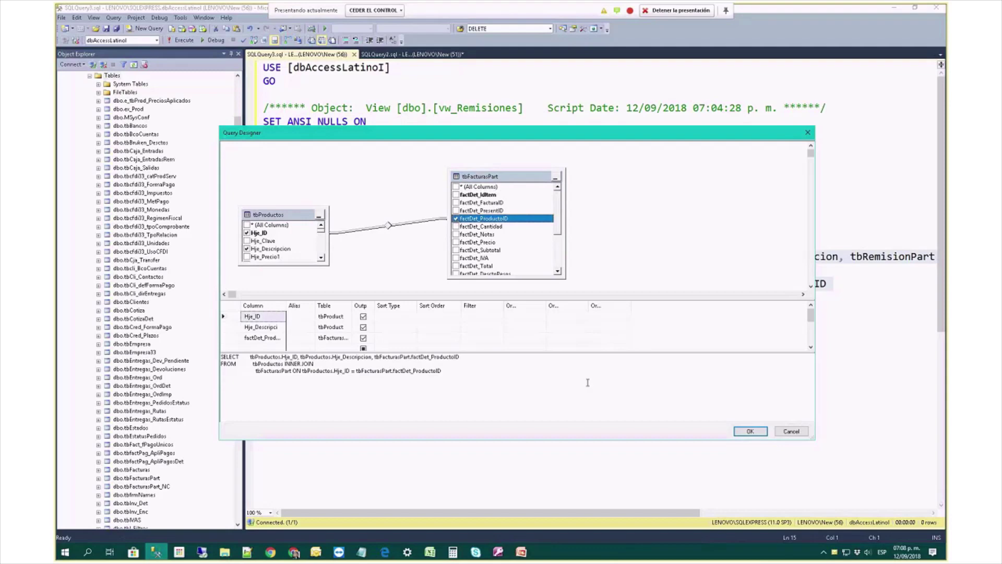
left_click(749, 430)
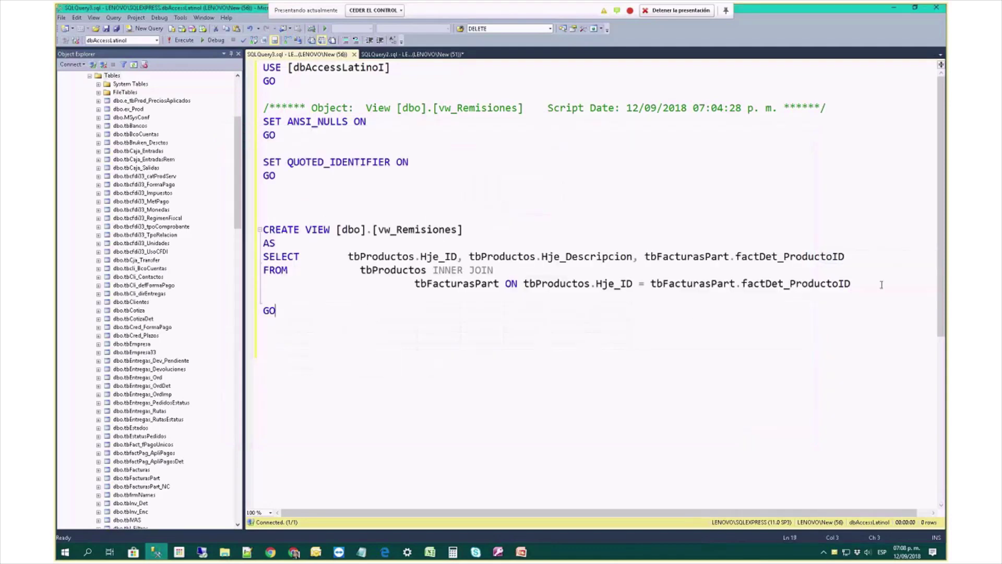
Reopen the query in Query Designer and add factDet_Cantidad and factDet_Total to the output.
left_click_drag(281, 293, 248, 259)
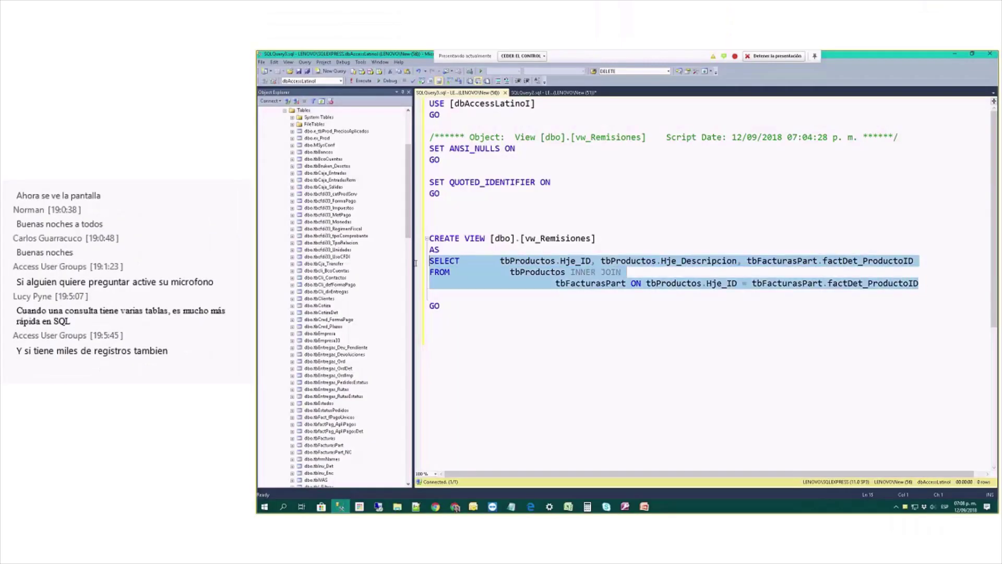
right_click(557, 278)
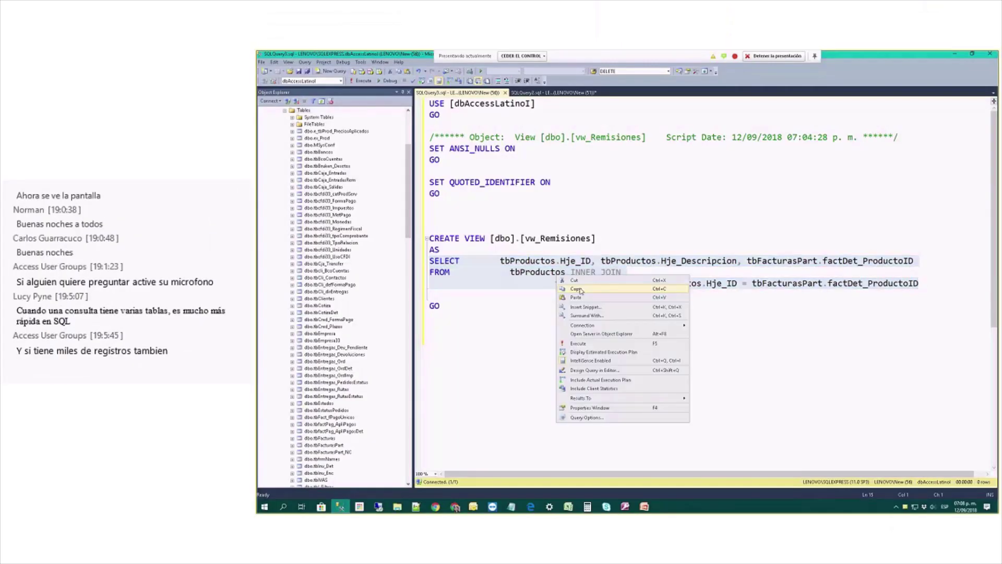
left_click(596, 369)
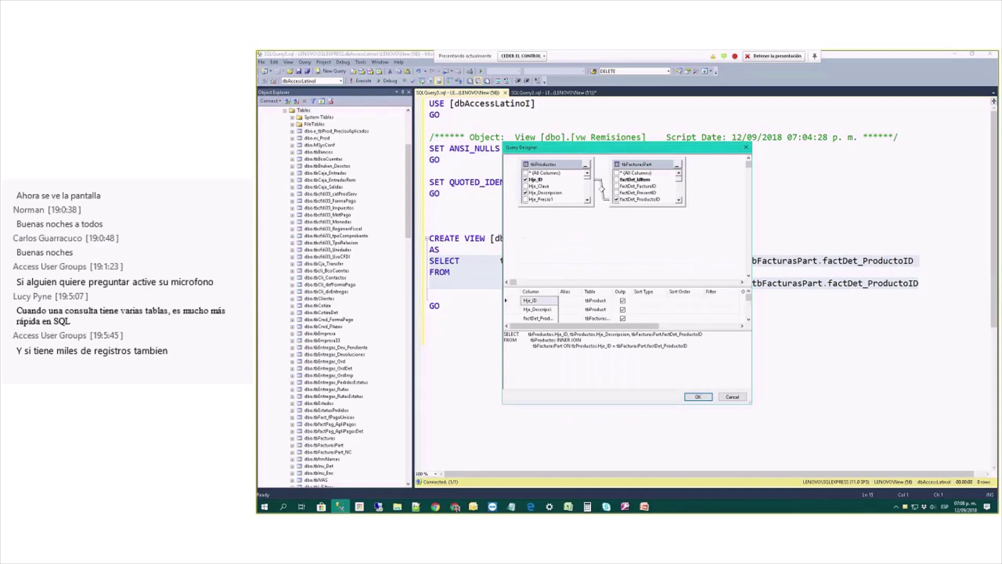
left_click_drag(574, 147, 445, 104)
left_click_drag(622, 361, 748, 413)
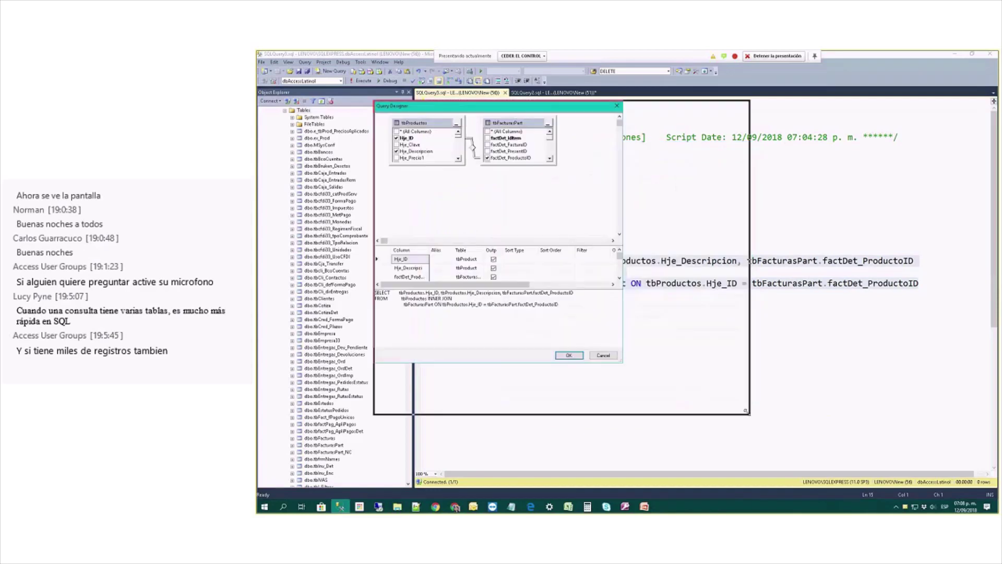
left_click_drag(509, 122, 627, 127)
left_click_drag(675, 168, 662, 232)
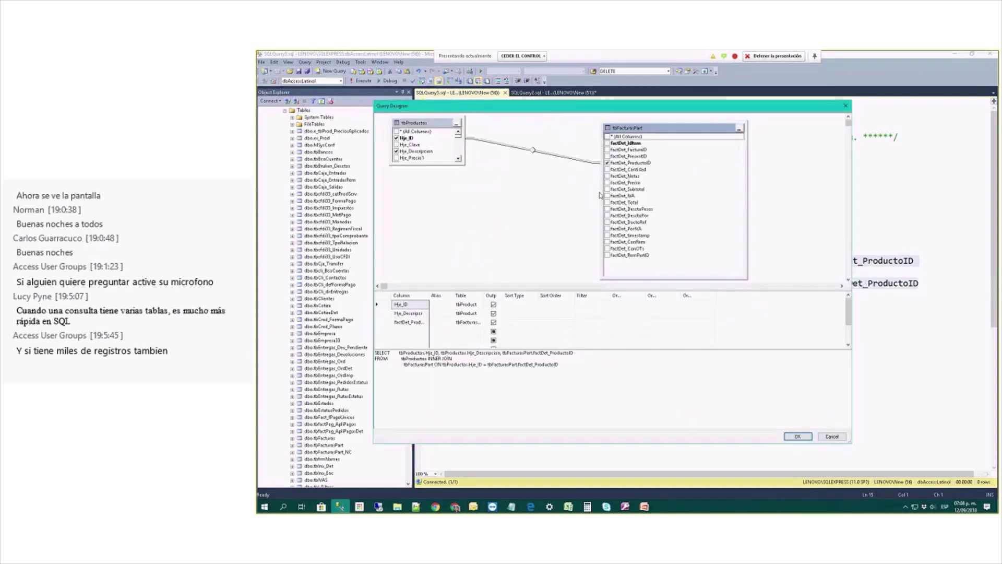
left_click_drag(463, 165, 477, 222)
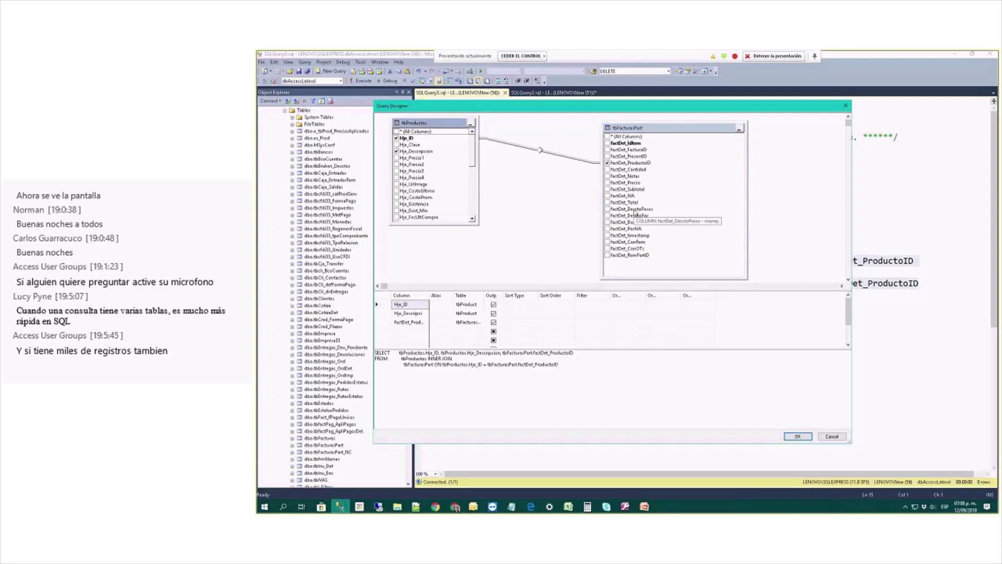
left_click(608, 169)
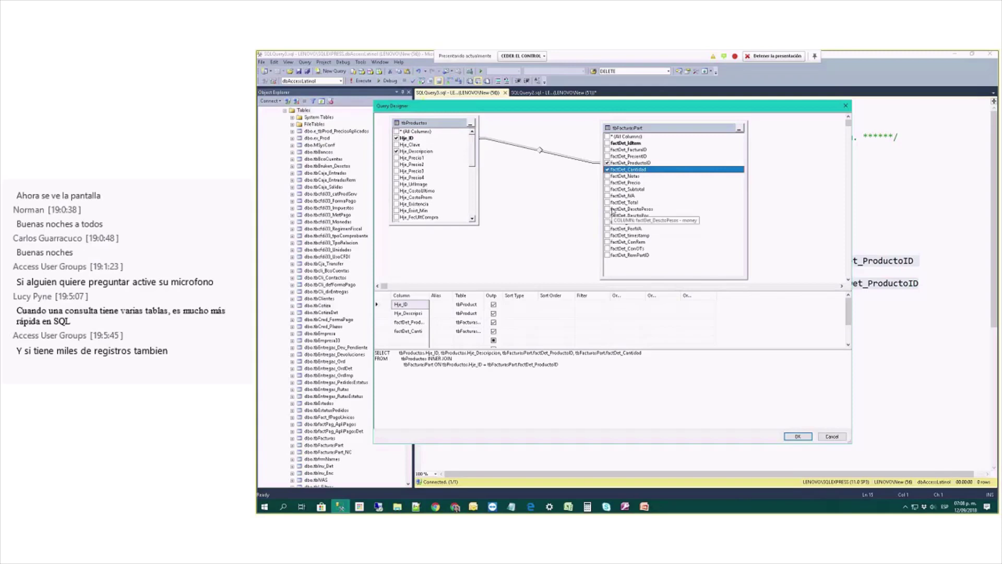
left_click(608, 202)
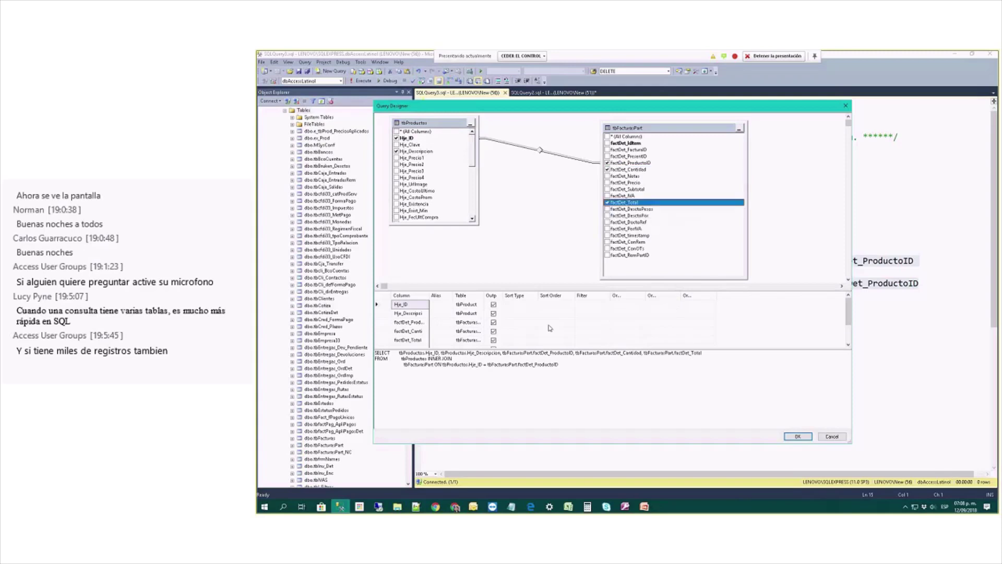
left_click(798, 438)
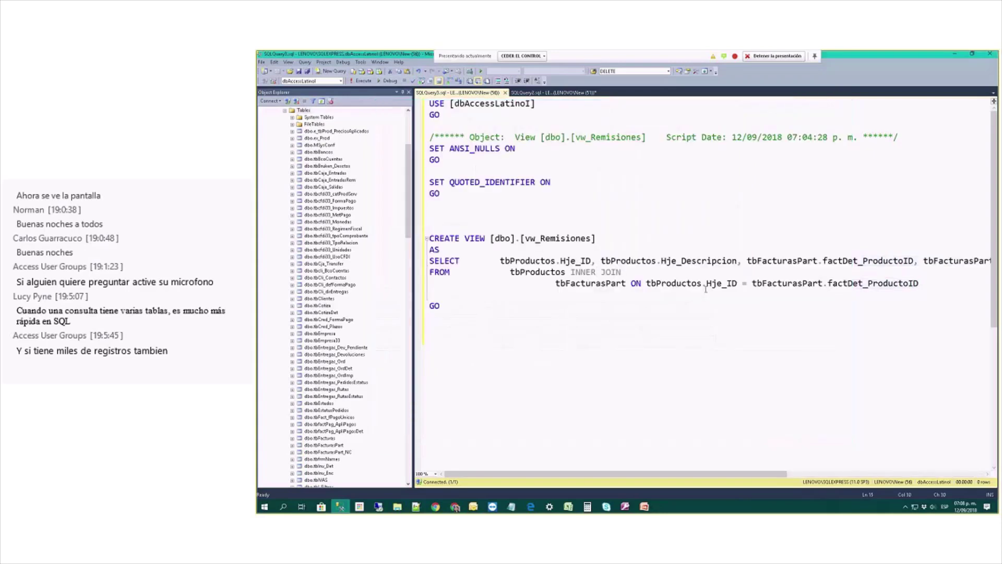
Drop Hje_Descripcion and Hje_ID from the SELECT and group by factDet_ProductoID.
key("Left")
key("Left")
key("Left")
key("Left")
key("Down")
key("Down")
type("group by tbProductos.Hje_ID")
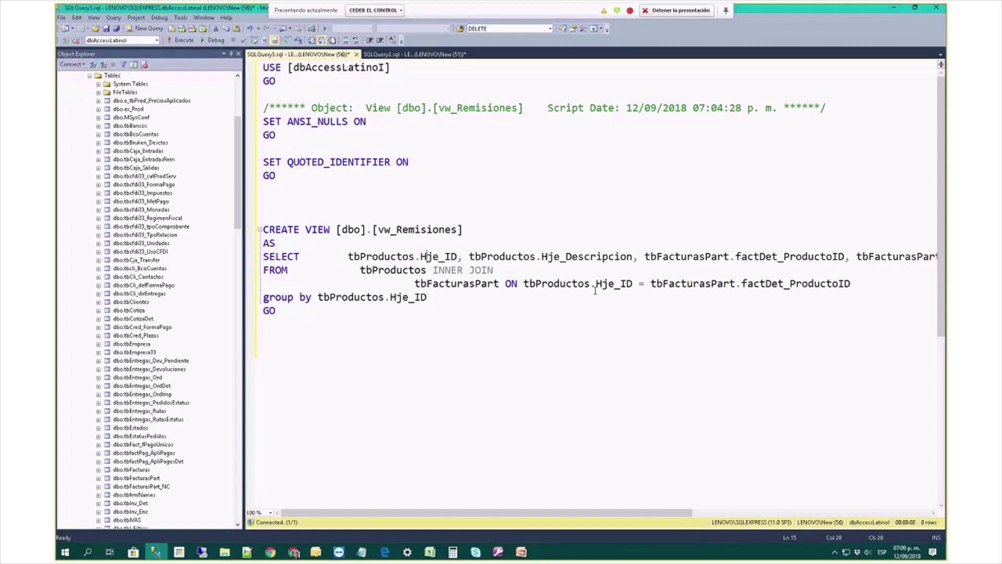
key("ctrl+Right")
key("ctrl+Right")
key("ctrl+shift+Right")
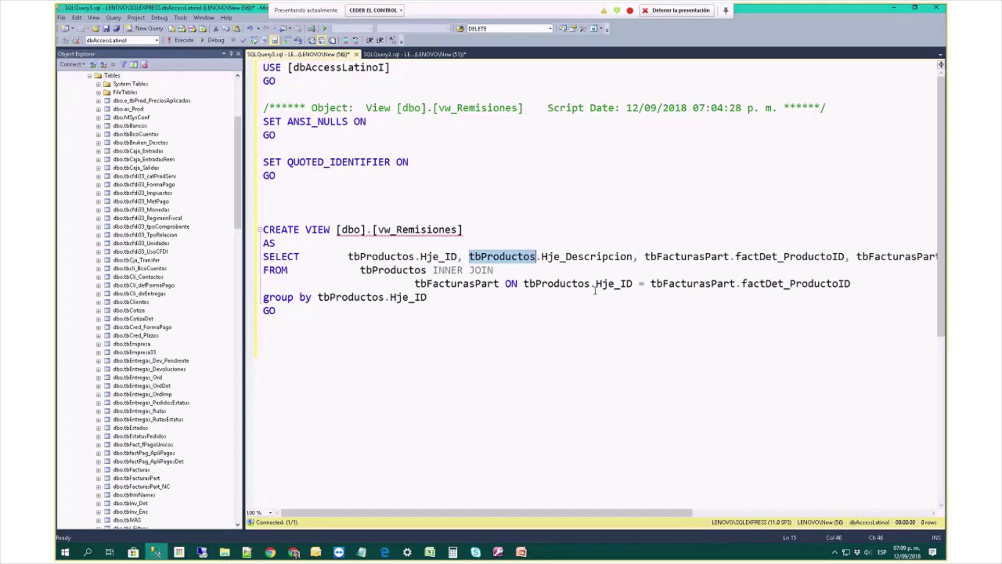
key("ctrl+shift+Right")
key("Delete")
key("ctrl+shift+Right")
key("ctrl+shift+Right")
key("Delete")
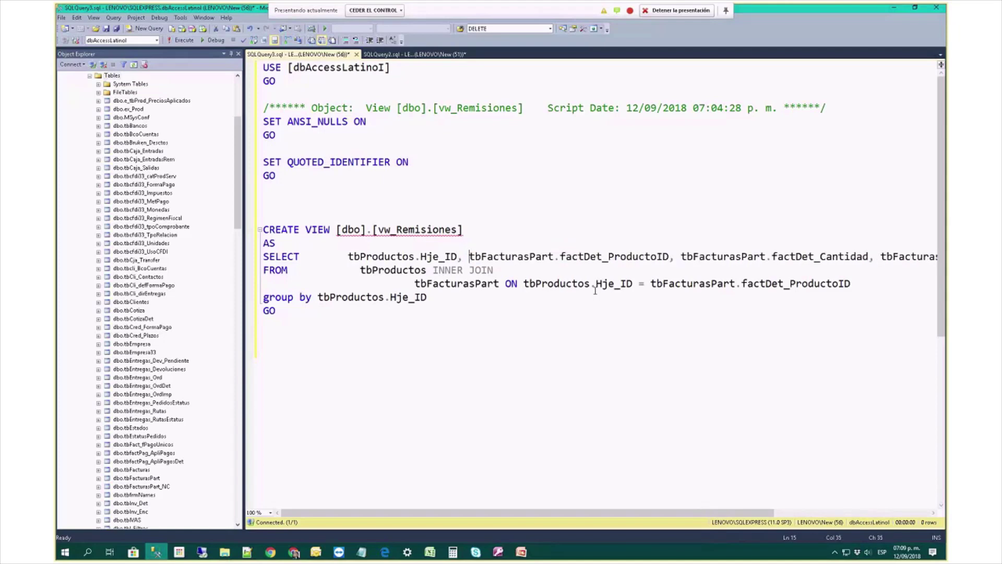
key("ctrl+shift+Left")
key("ctrl+shift+Left")
key("ctrl+shift+Left")
key("ctrl+shift+Left")
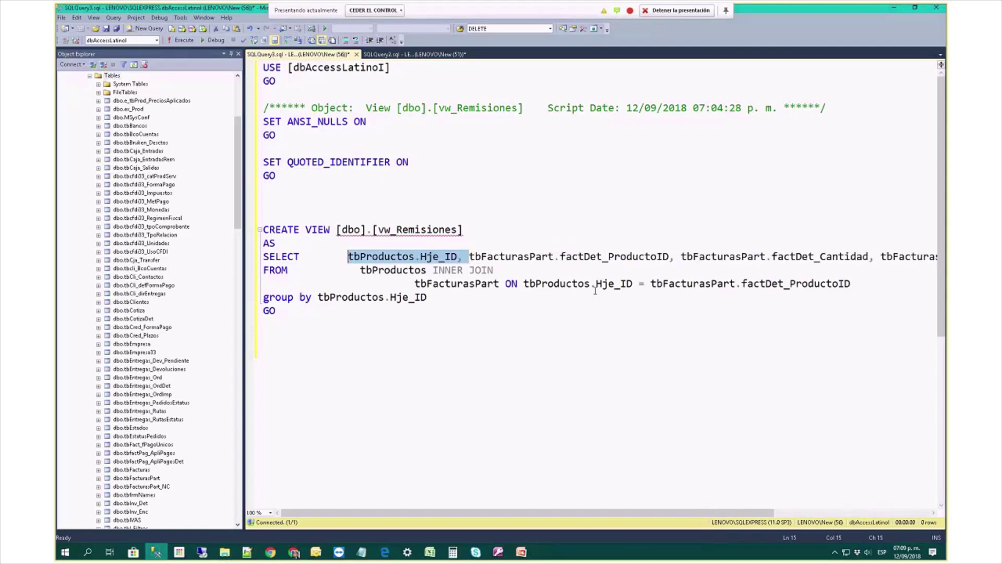
key("Delete")
key("ctrl+shift+Right")
key("ctrl+shift+Right")
key("ctrl+shift+Right")
key("ctrl+c")
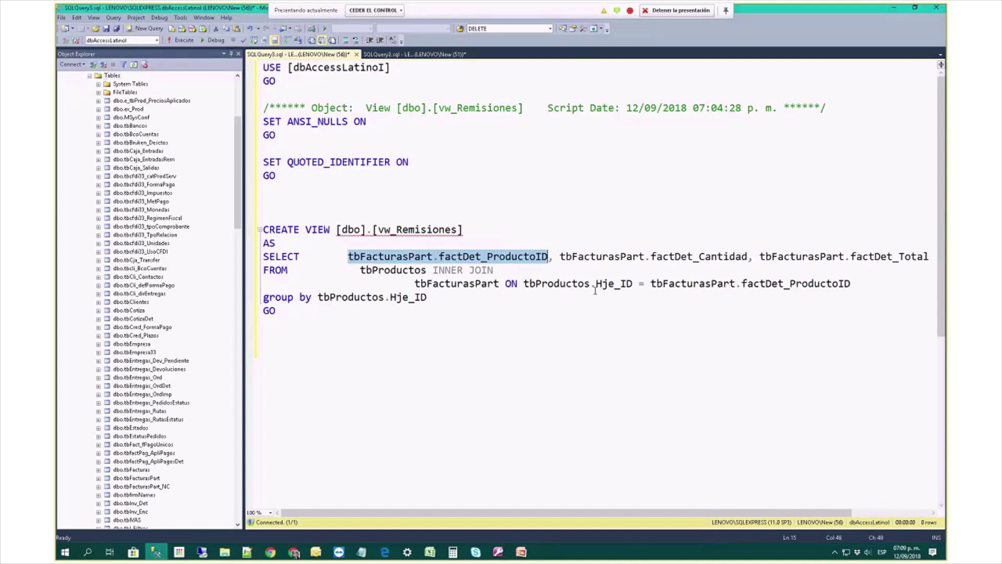
key("Down")
key("Down")
key("Down")
key("End")
key("ctrl+shift+Left")
key("ctrl+shift+Left")
key("ctrl+shift+Left")
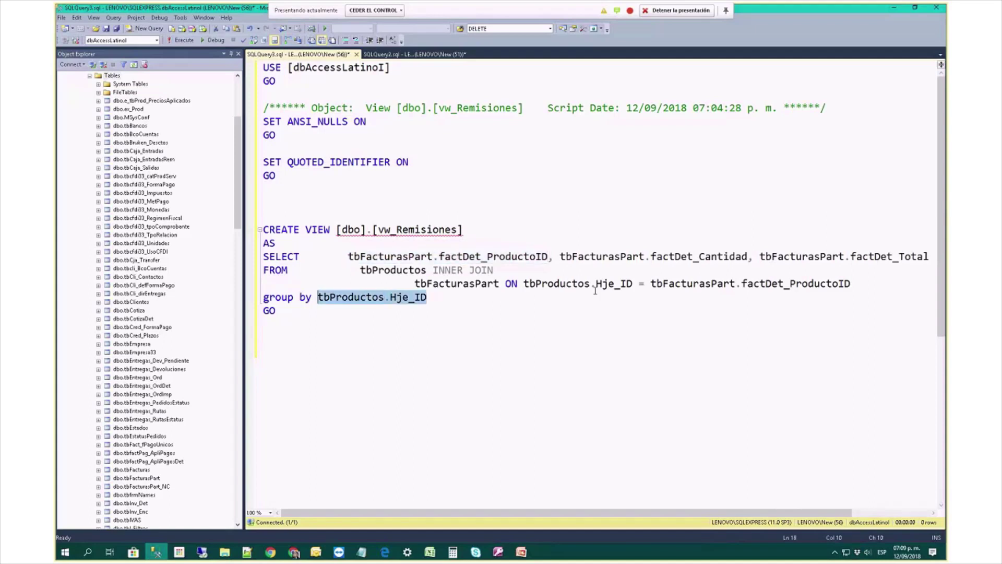
key("ctrl+v")
Wrap quantity as sum(...) as xCant and total as sum(...) as xImp.
left_click(558, 255)
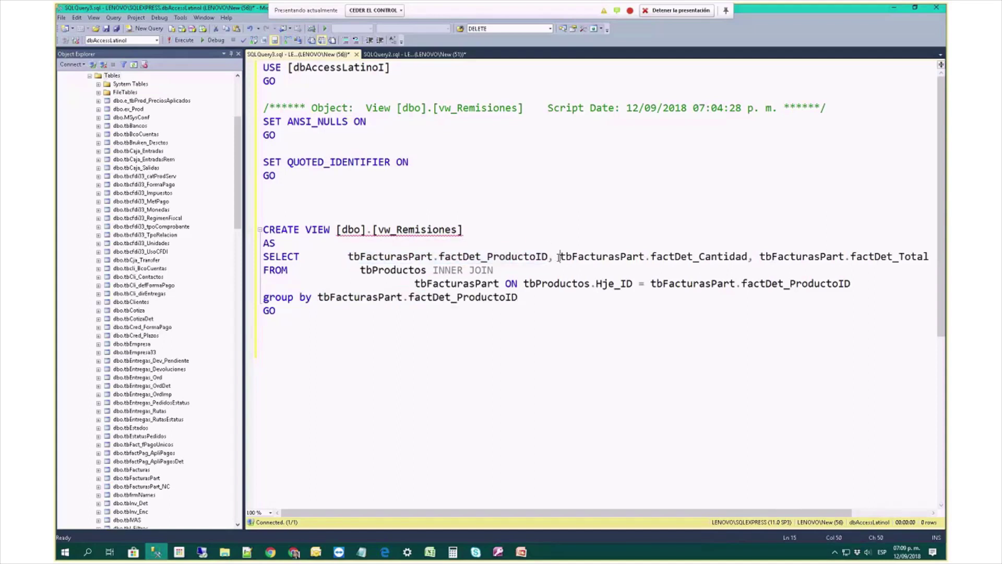
type("sum(")
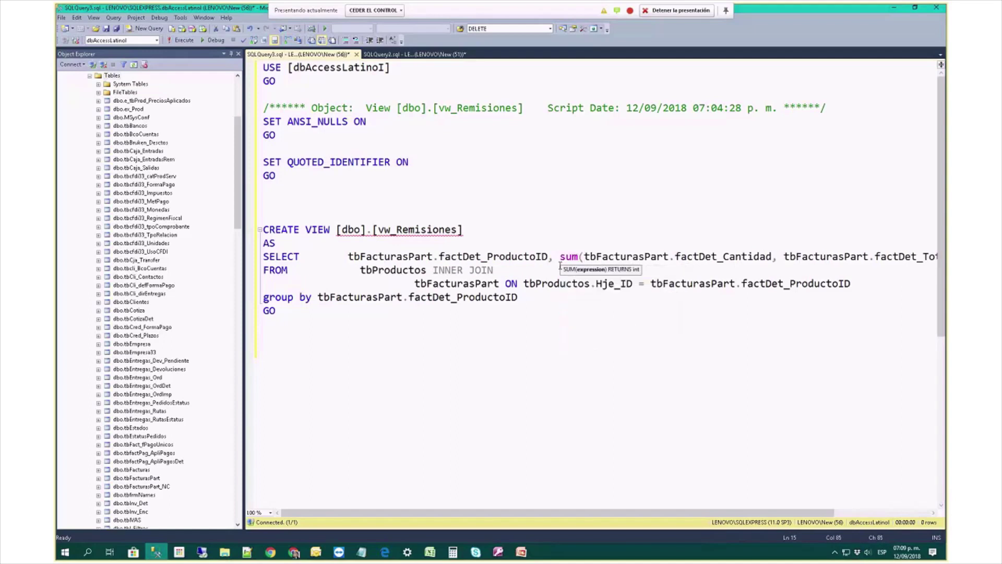
type(") as xCa")
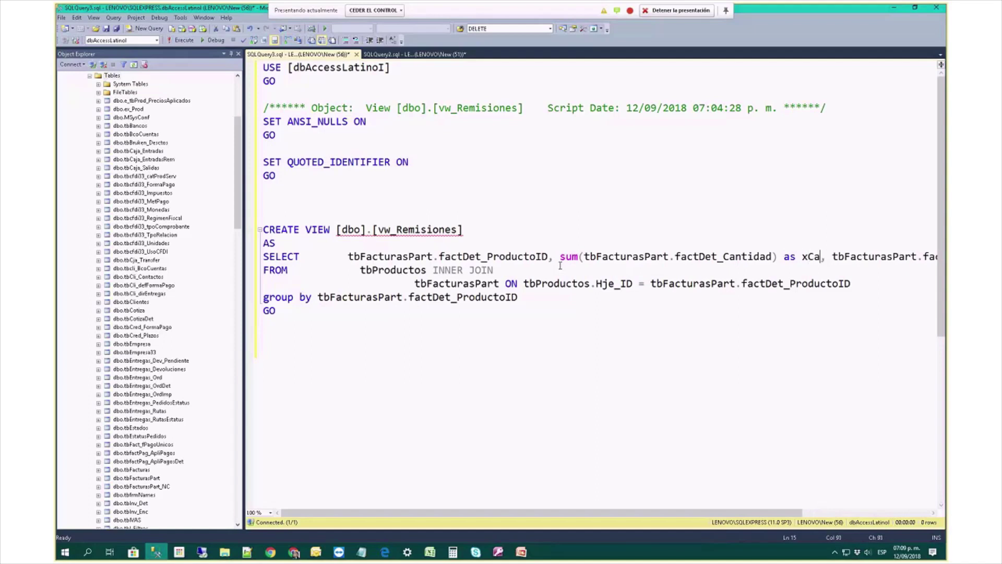
type("nt")
key("Right")
key("Right")
type("sum(")
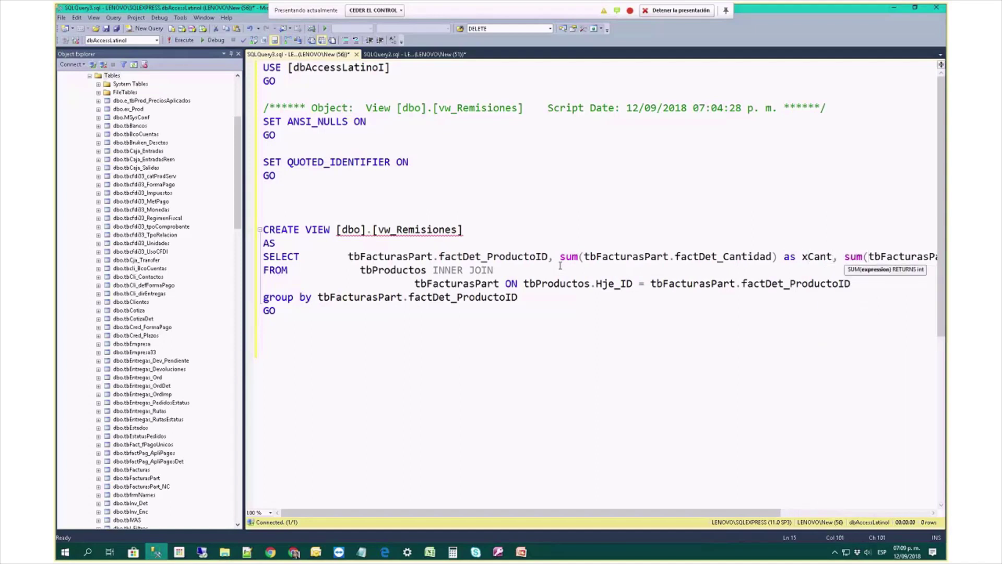
key("End")
type(") as ")
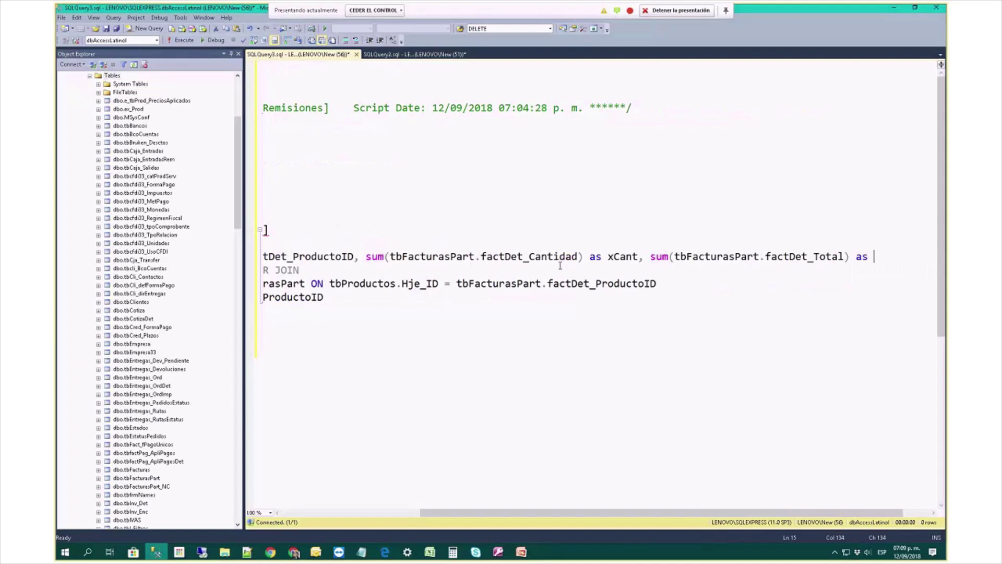
type("xImp")
Rename the view to vw_FactPart, delete the script header, and run it with F5.
key("Up")
key("Up")
key("Left")
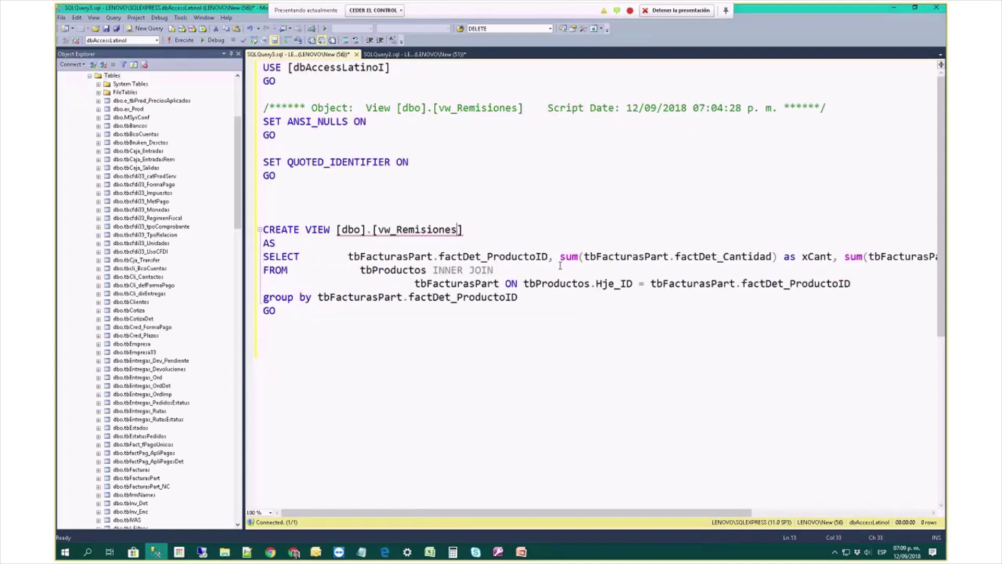
key("BackSpace")
key("BackSpace")
key("BackSpace")
key("BackSpace")
key("BackSpace")
key("BackSpace")
key("BackSpace")
key("BackSpace")
key("BackSpace")
key("BackSpace")
type("Fact")
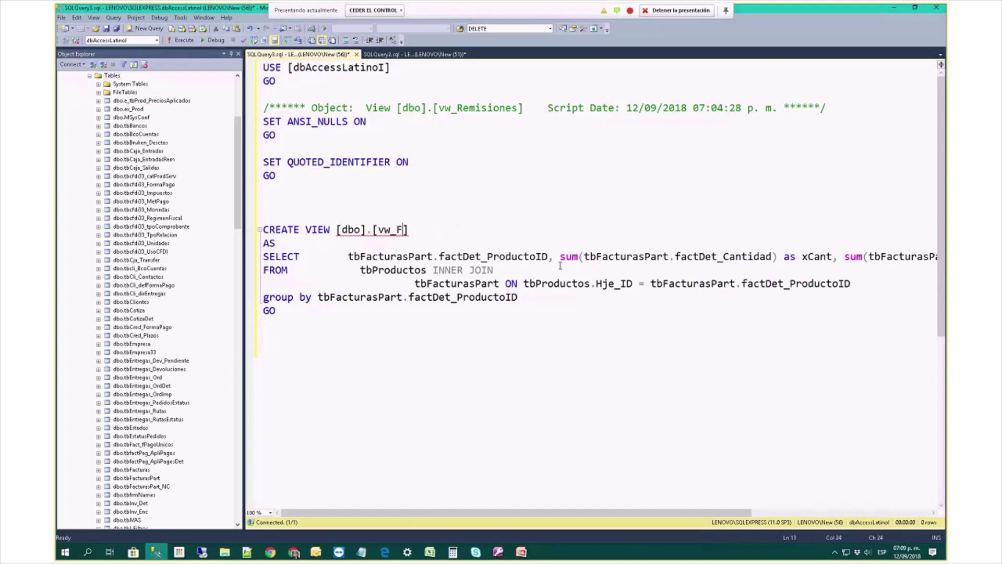
type("Pa")
type("rt")
key("Up")
key("ctrl+shift+Home")
key("shift+End")
key("shift+Home")
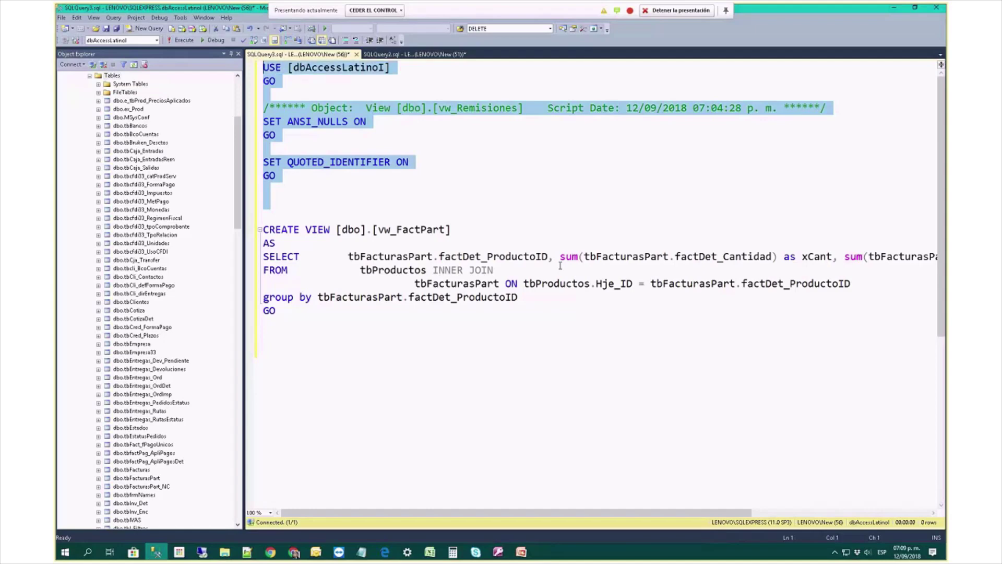
key("Delete")
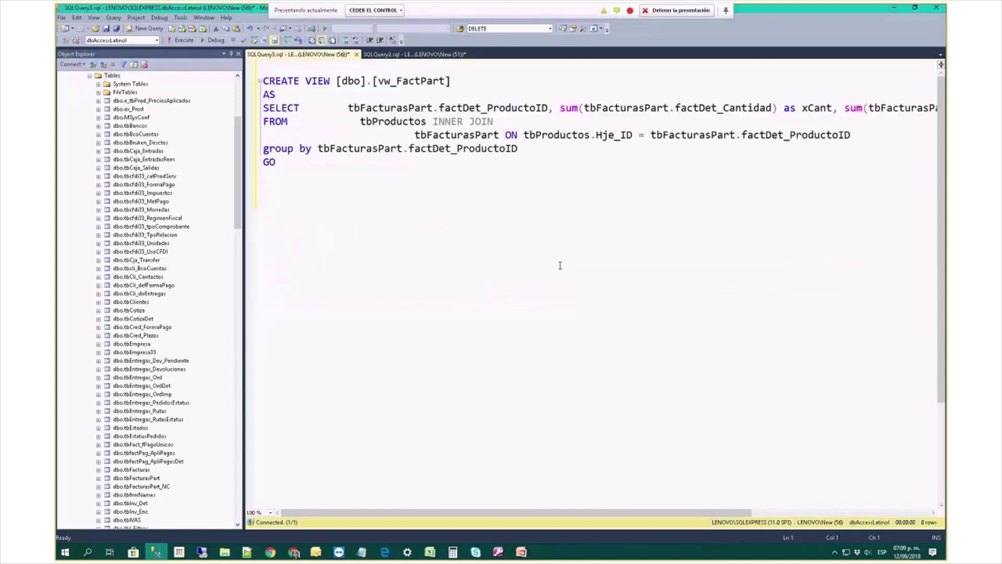
key("F5")
Select the vw_FactPart view name, then return to the Access database.
key("End")
key("Left")
key("ctrl+shift+Left")
key("ctrl+shift+Left")
key("shift+Right")
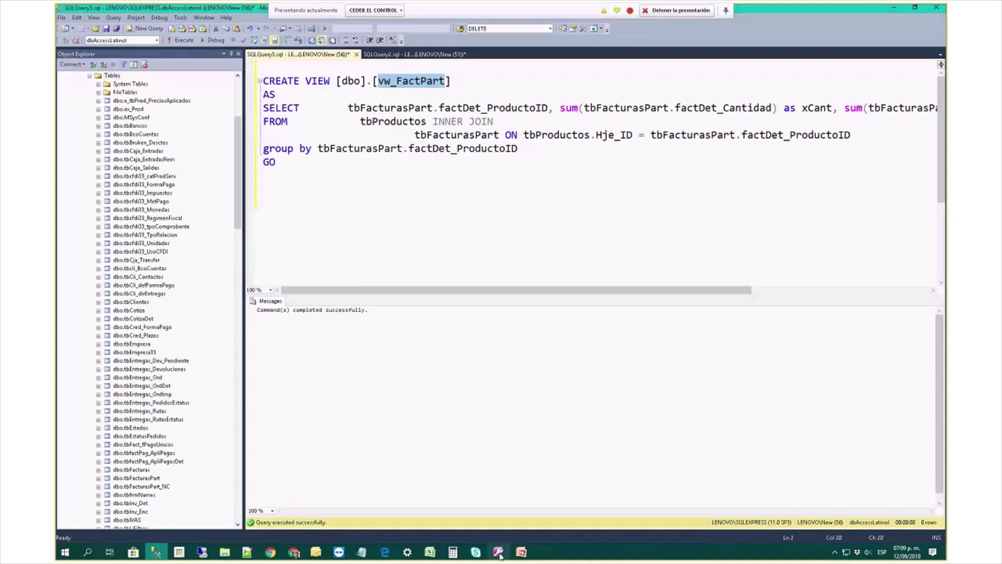
left_click(499, 553)
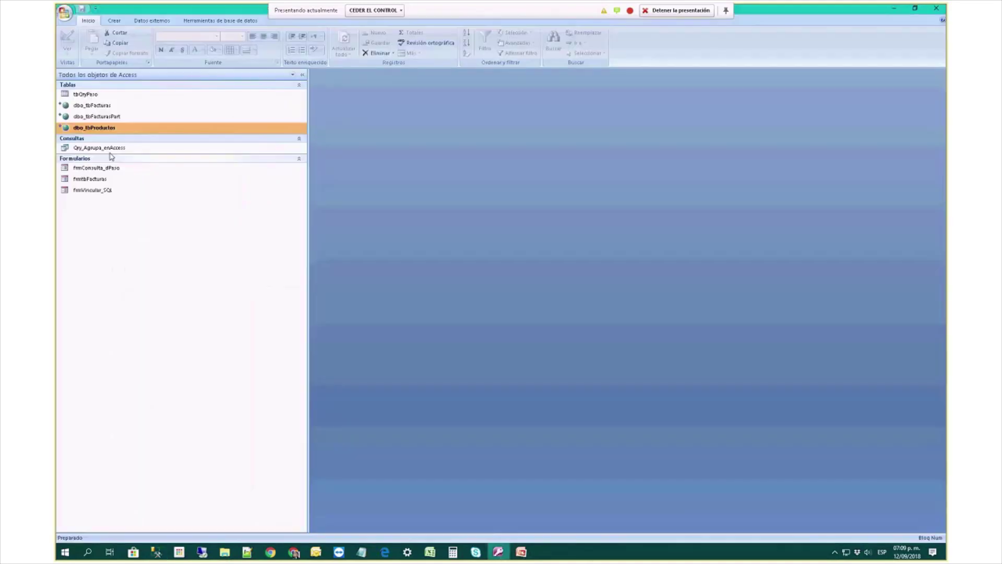
Start linking an ODBC database and choose the SQL Server machine data source.
left_click(164, 22)
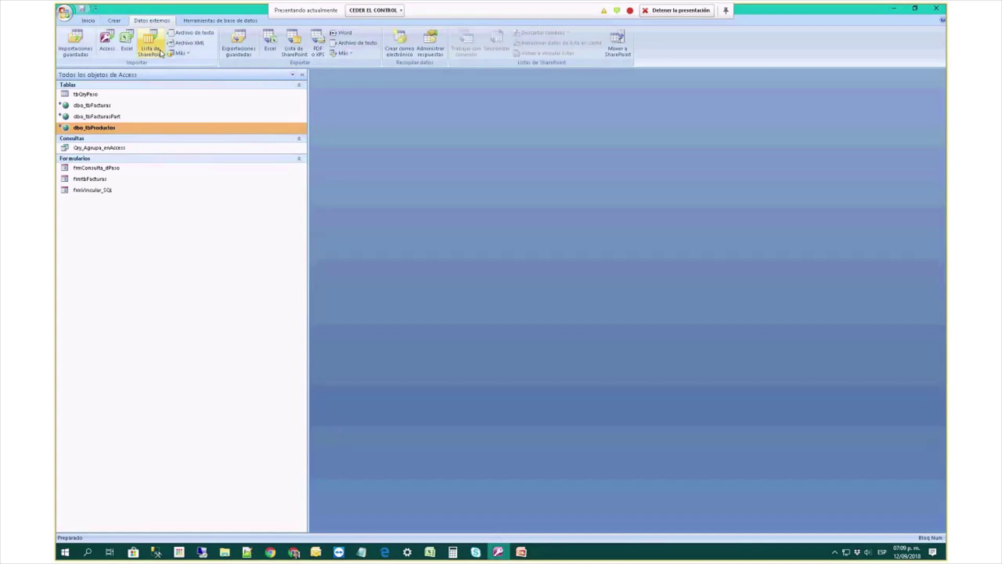
left_click(181, 53)
left_click(210, 73)
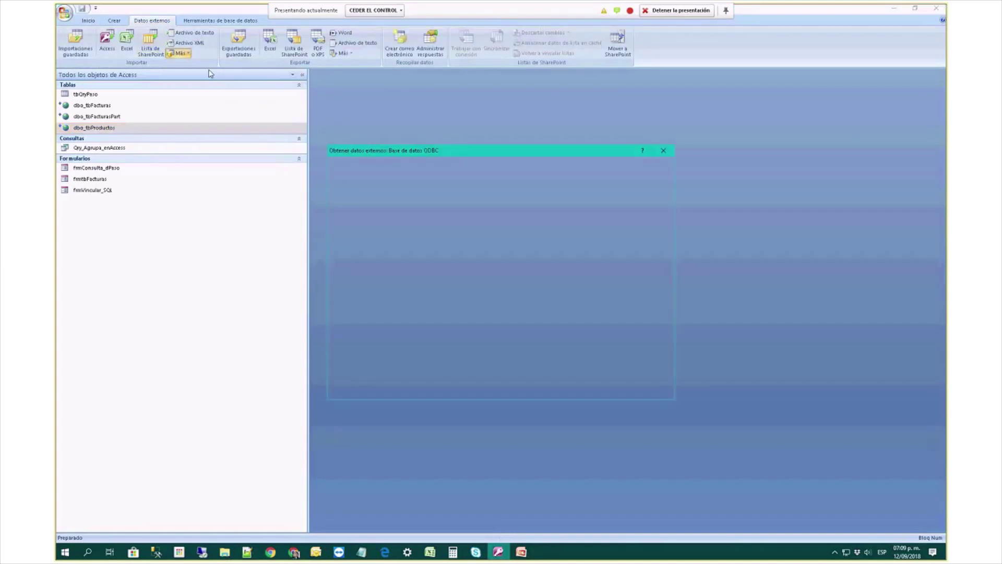
left_click(354, 252)
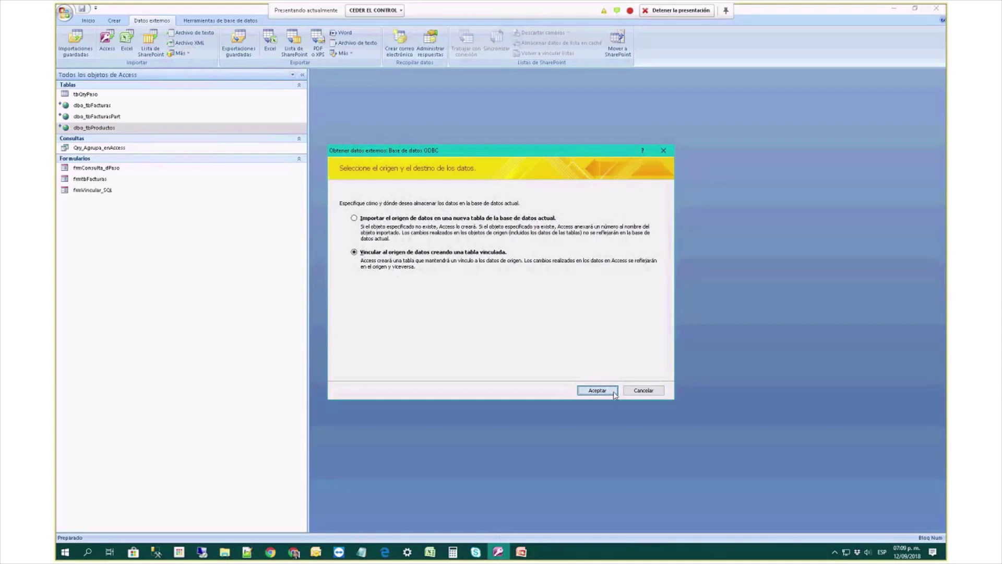
left_click(598, 390)
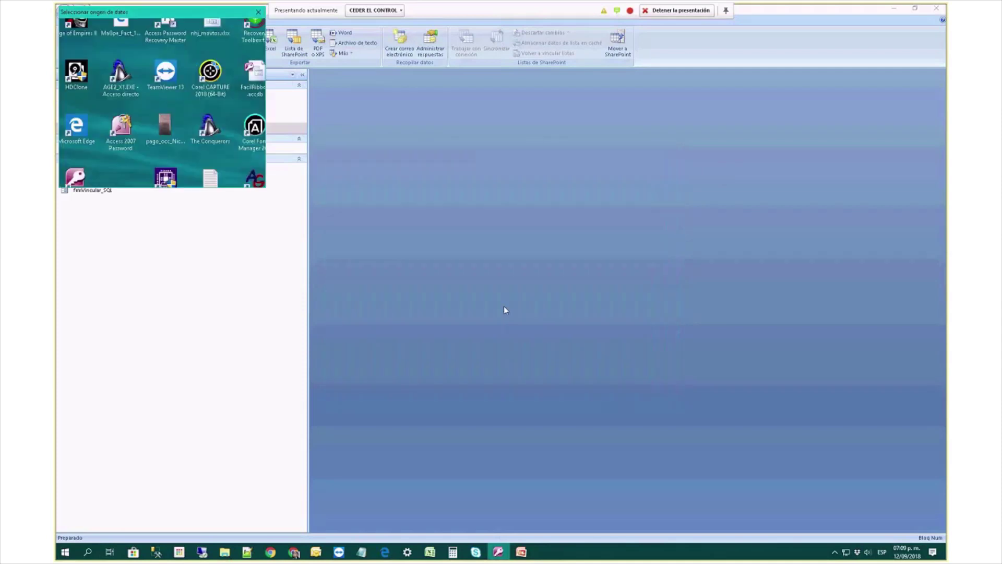
left_click(160, 26)
scroll(117, 92, "down", 3)
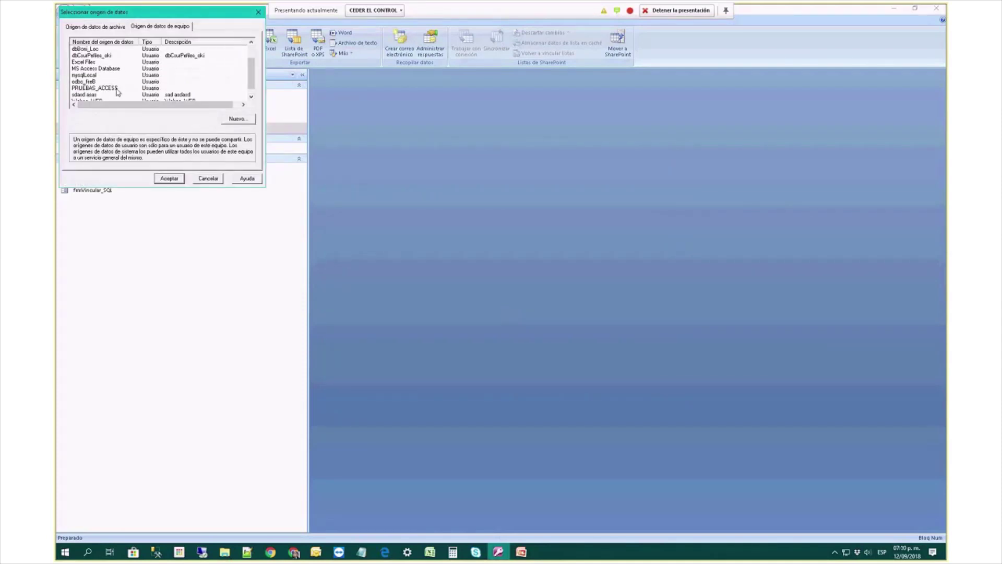
left_click(117, 89)
left_click(173, 178)
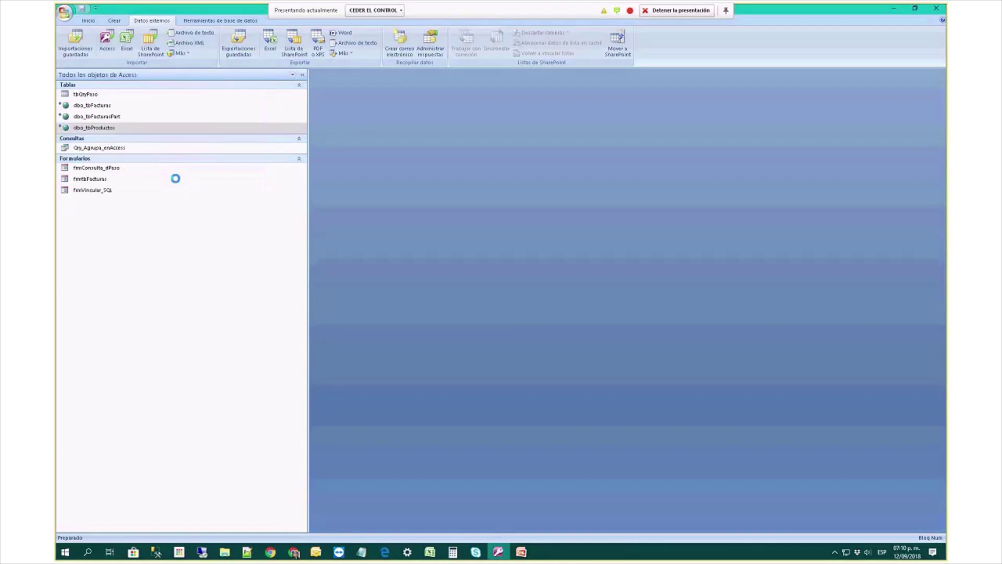
Link dbo.vw_FactPart with factDet_ProductoID as its unique identifier.
scroll(212, 184, "down", 10)
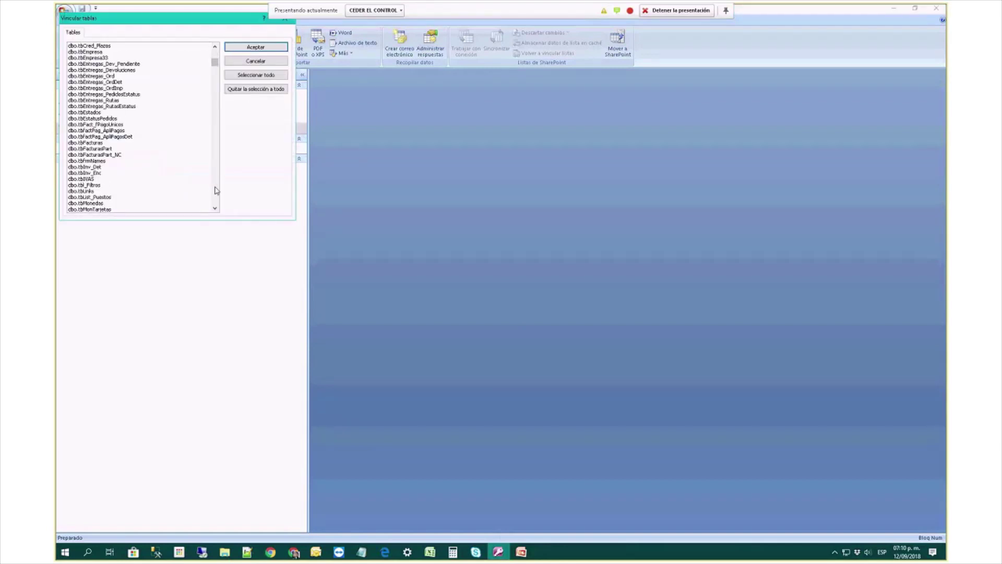
scroll(216, 190, "down", 10)
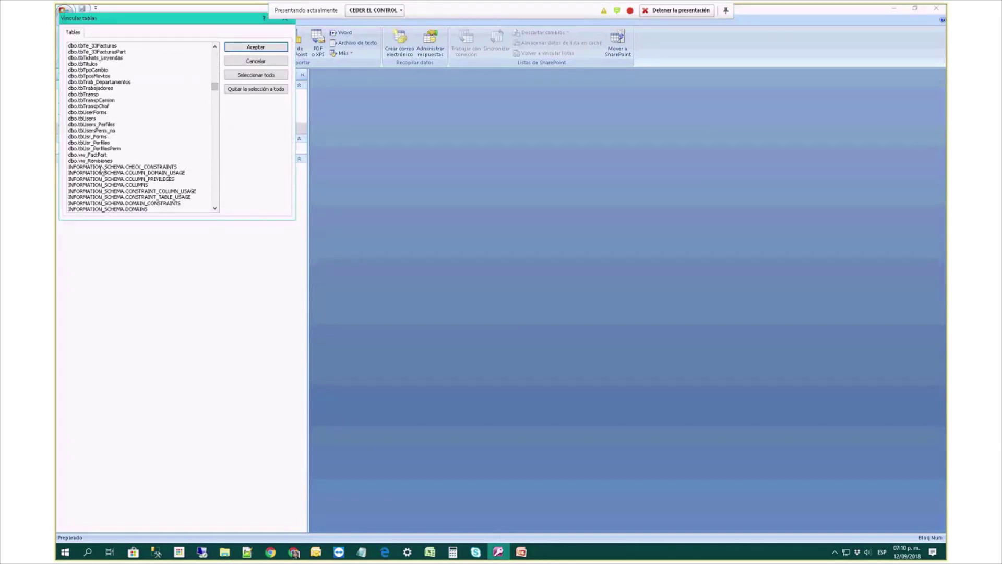
left_click(102, 155)
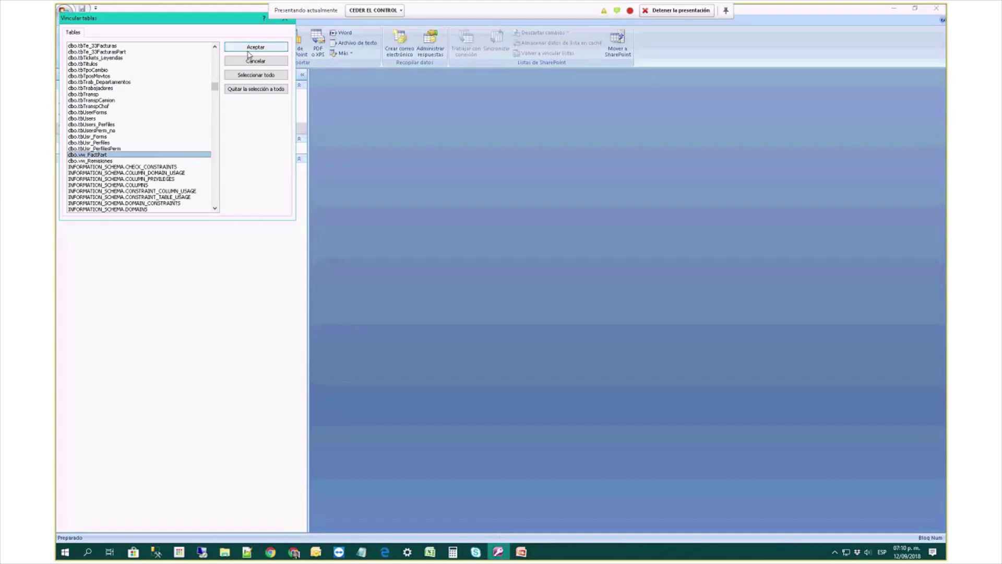
left_click(248, 50)
left_click(464, 161)
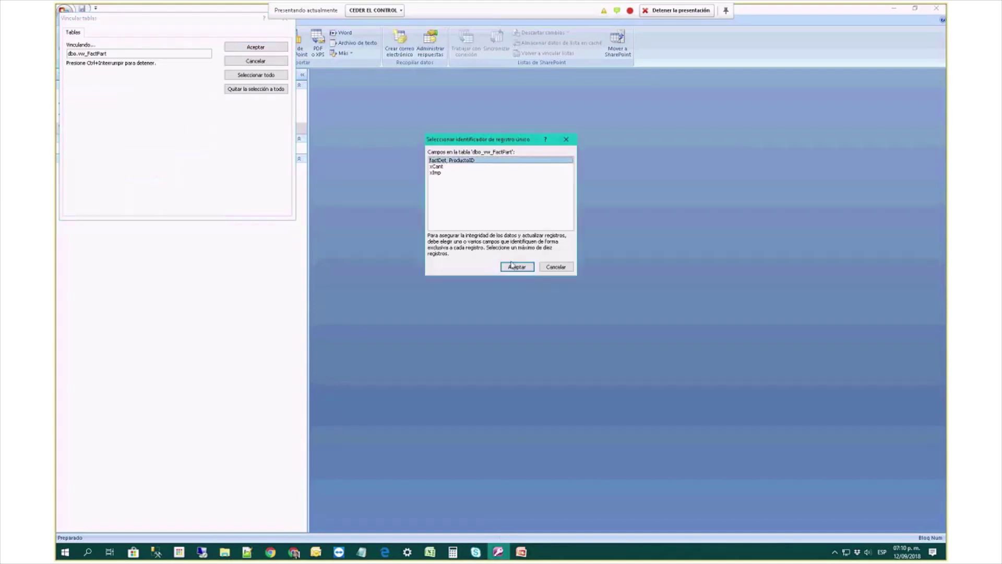
left_click(512, 266)
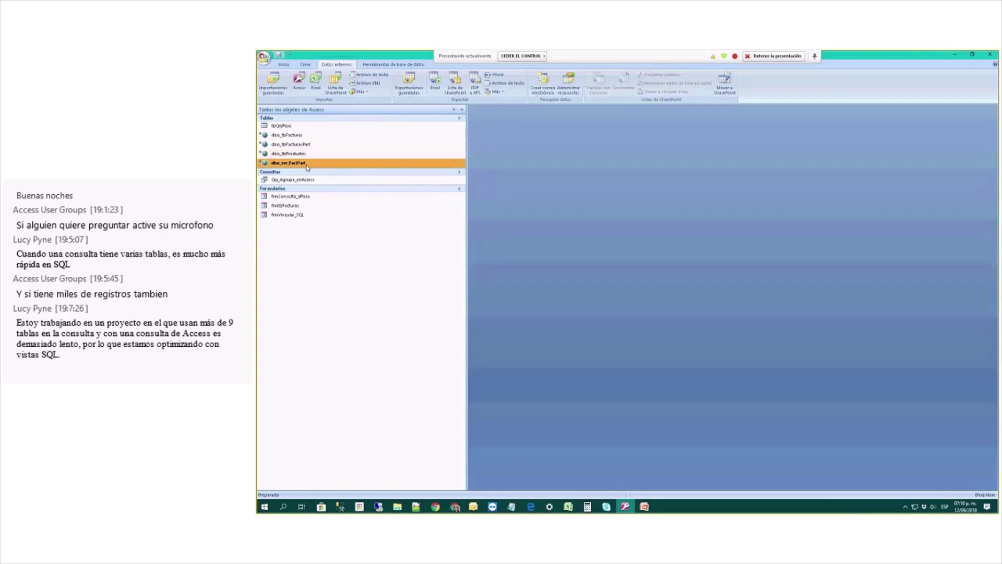
Open Qry_Agrupa_enAccess and go to its last record, then open the dbo_vw_FactPart datasheet.
left_click(310, 181)
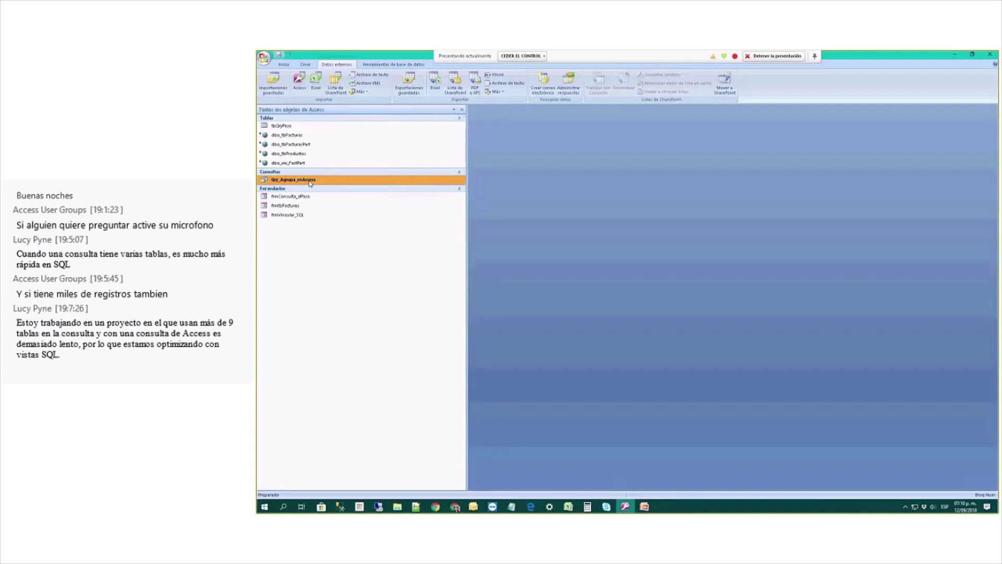
double_click(310, 181)
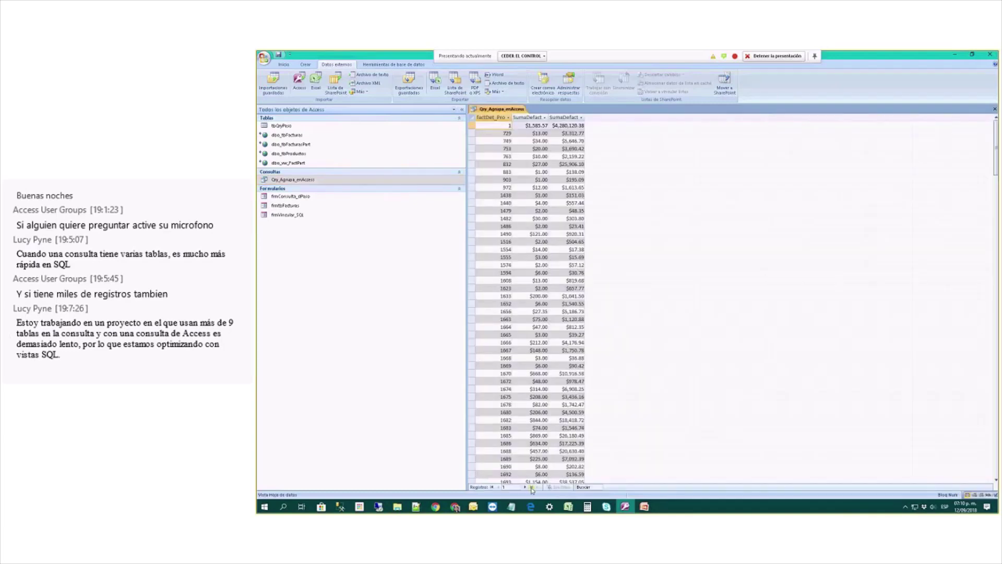
left_click(532, 487)
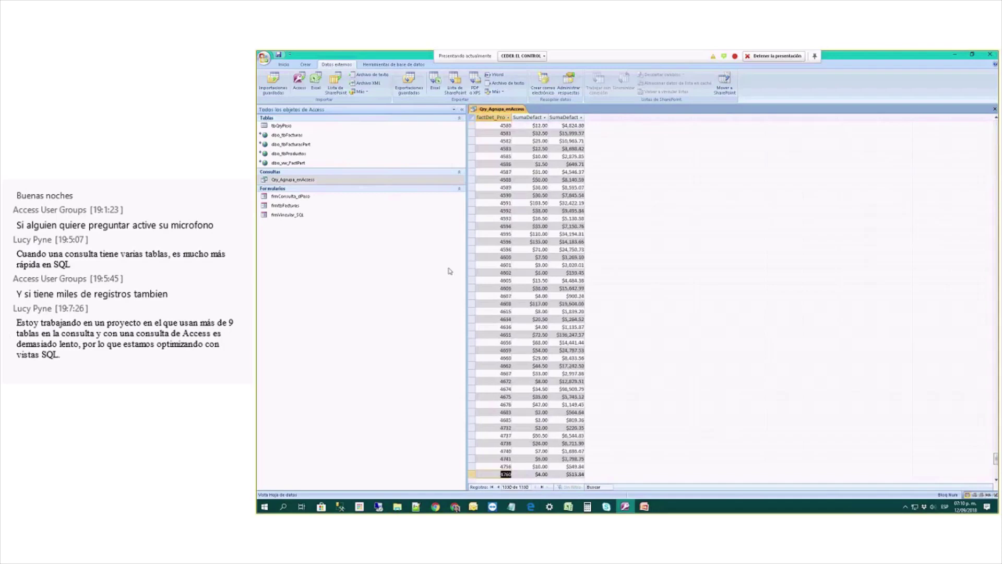
left_click(302, 165)
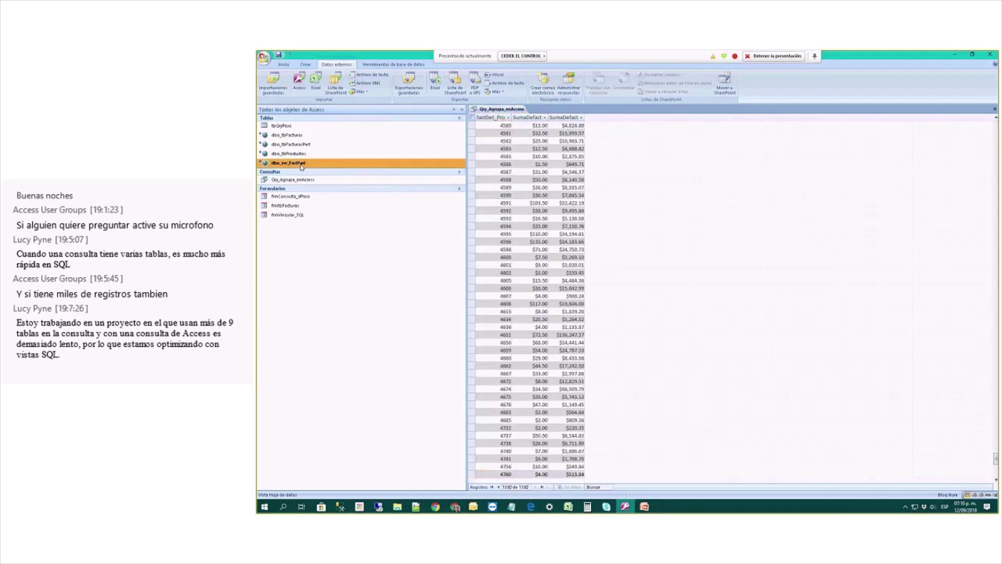
double_click(301, 165)
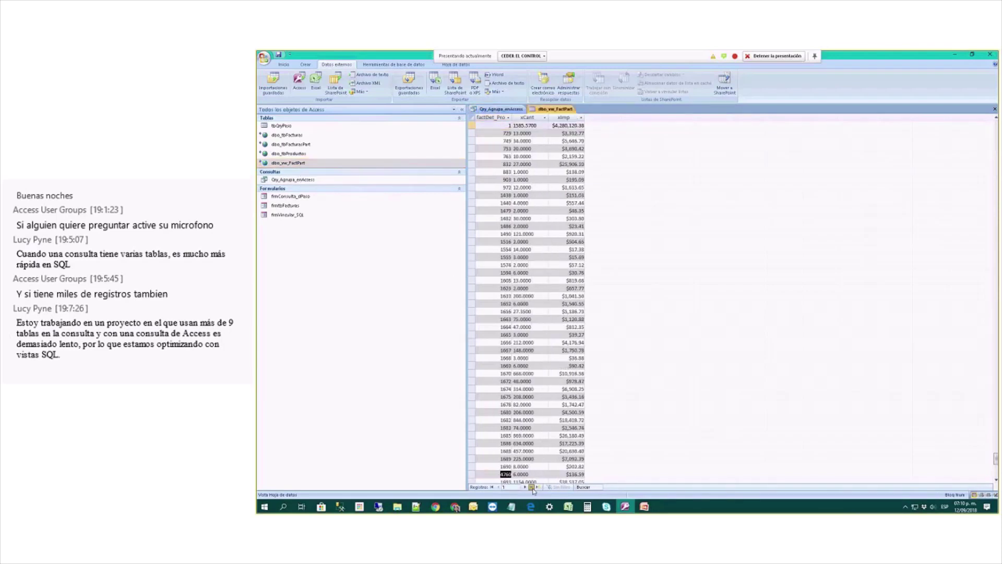
Compare the last records and product 4593's SumaDefact total, then close both datasheets.
left_click(532, 487)
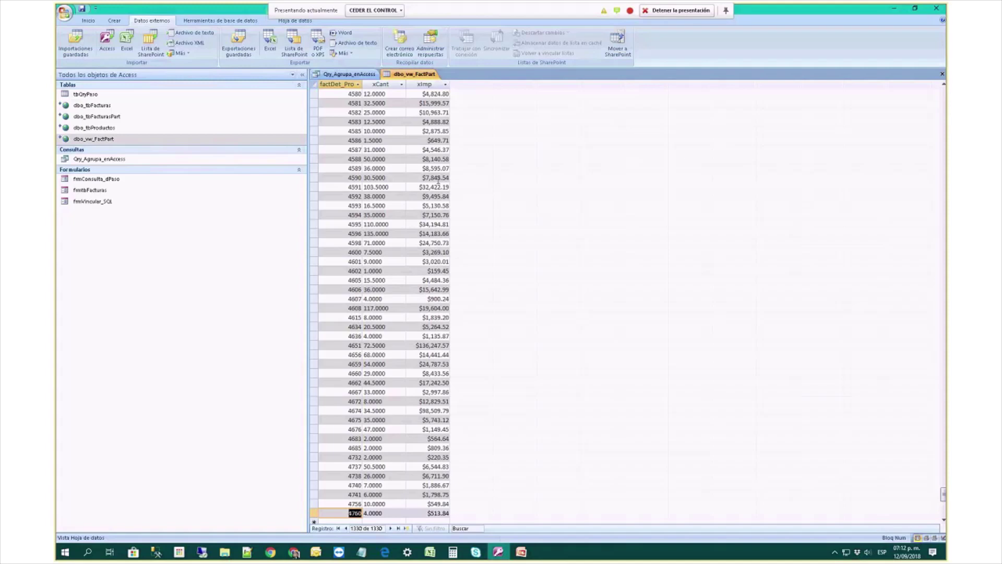
left_click(349, 74)
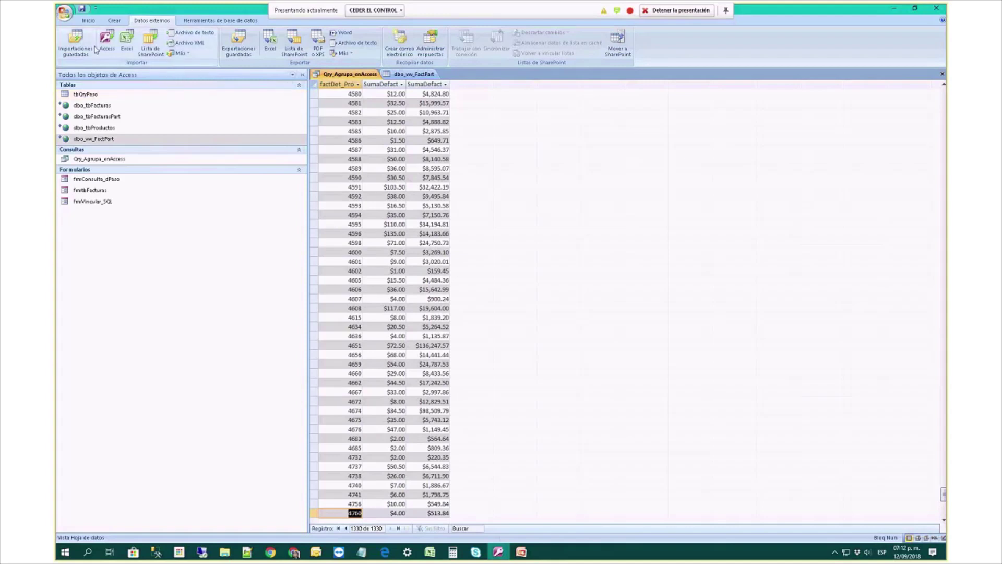
left_click(90, 20)
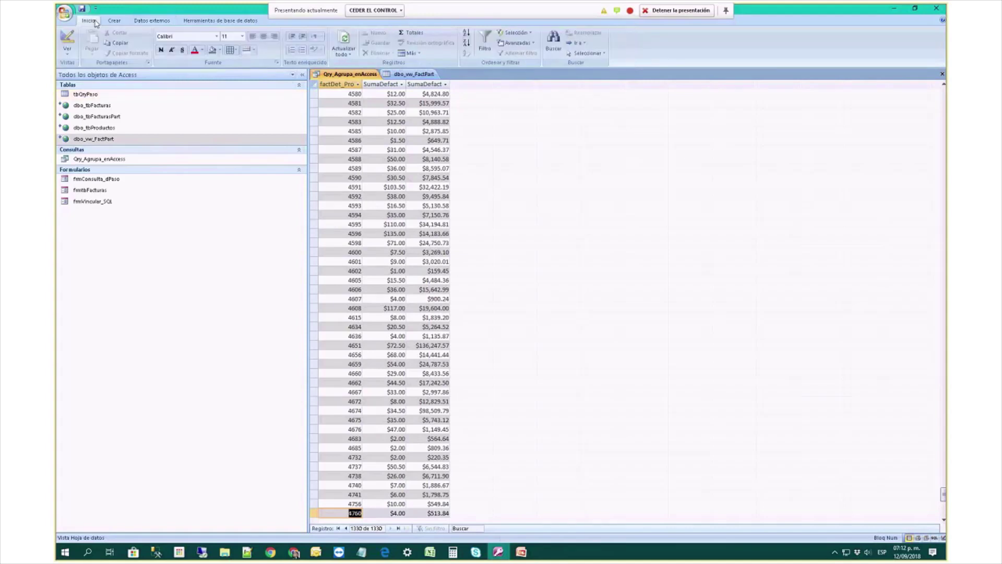
left_click(414, 206)
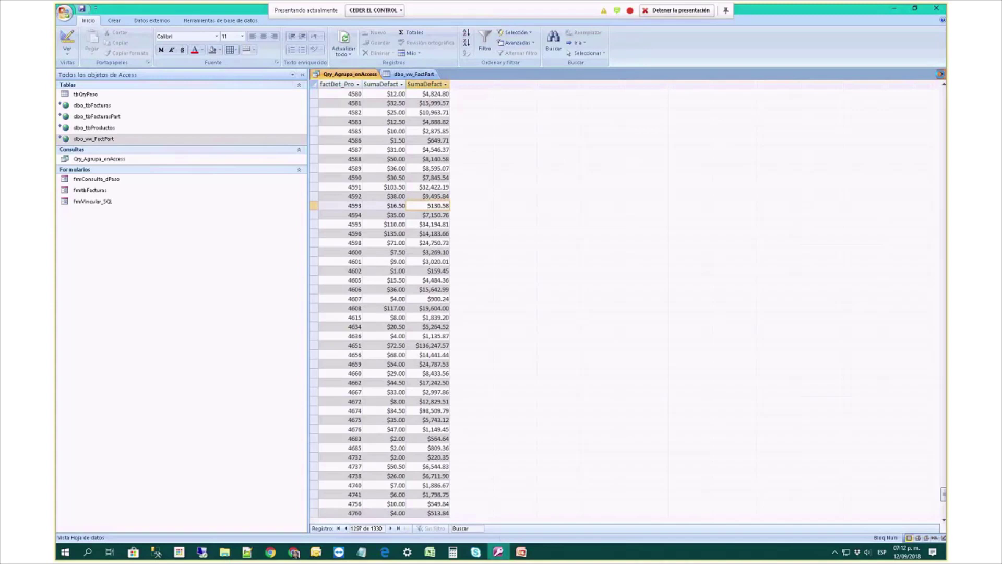
left_click(942, 74)
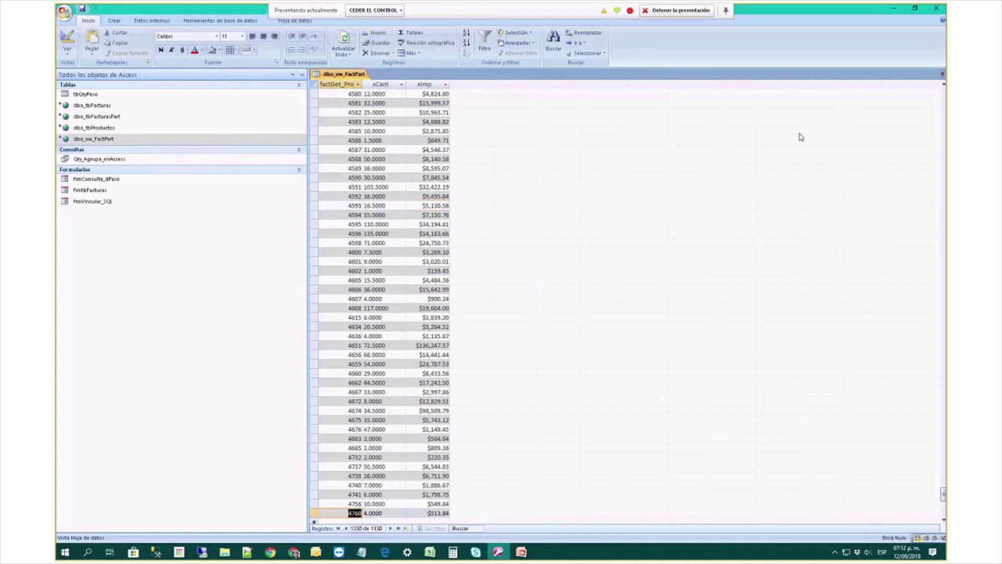
left_click(941, 75)
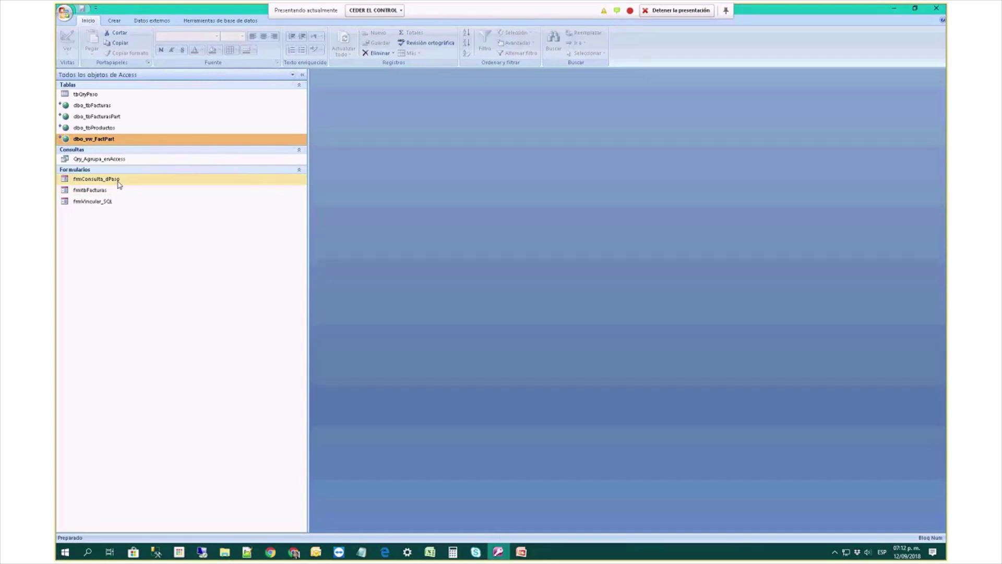
In fmConsulta_dPaso, delete the SQL's WHERE clause and run Bajar Datos to fetch all rows.
double_click(119, 181)
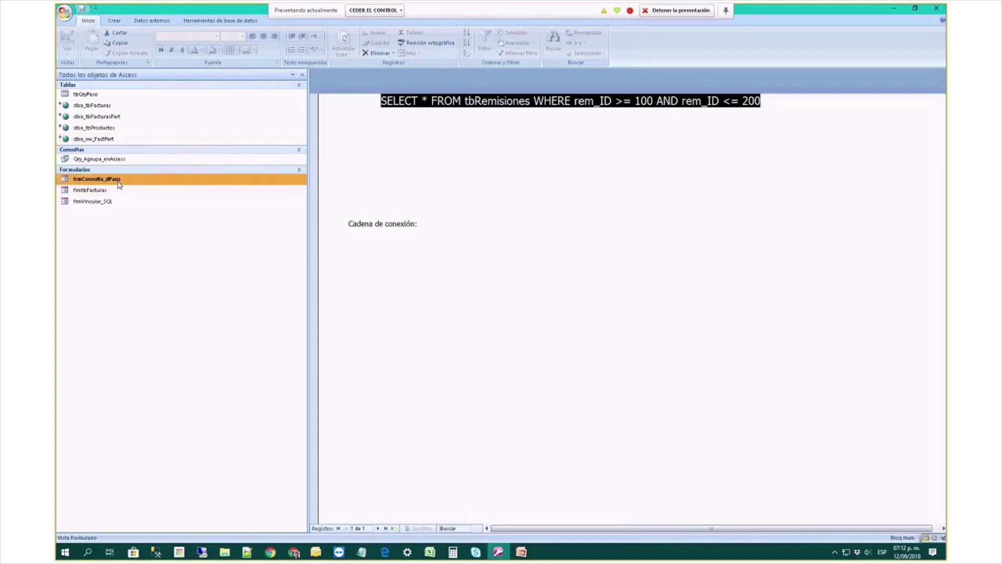
left_click(524, 230)
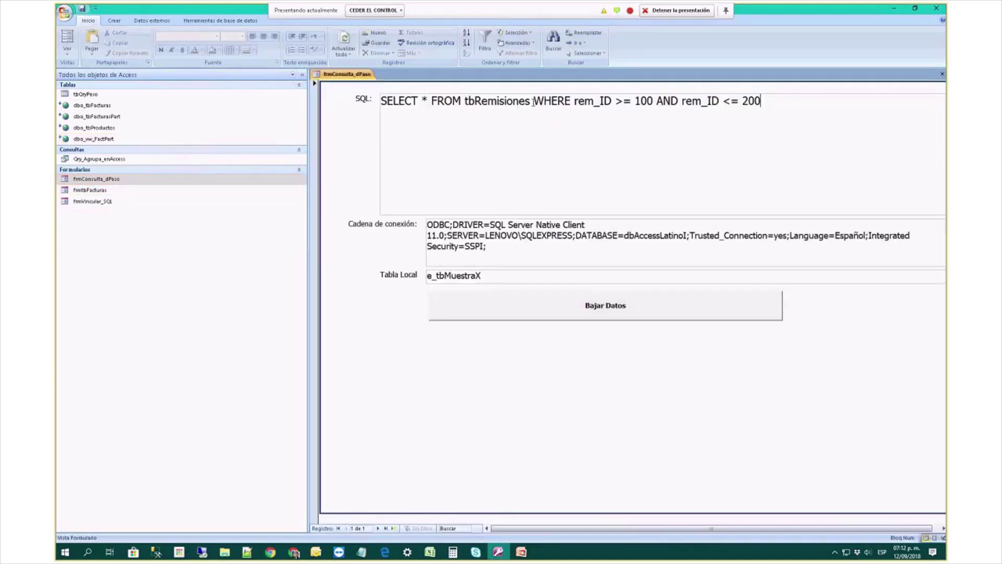
left_click_drag(533, 102, 762, 102)
key("Delete")
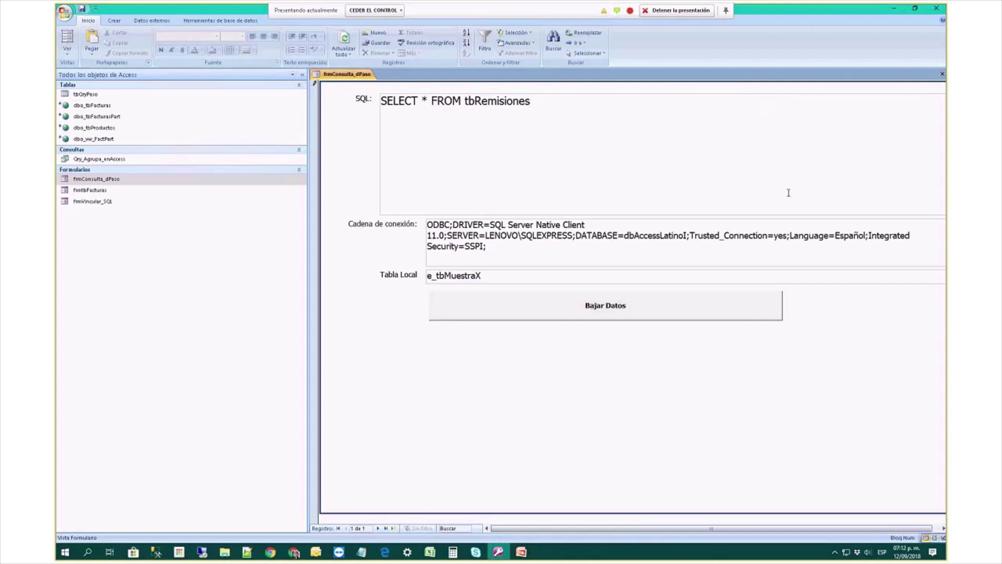
left_click(628, 315)
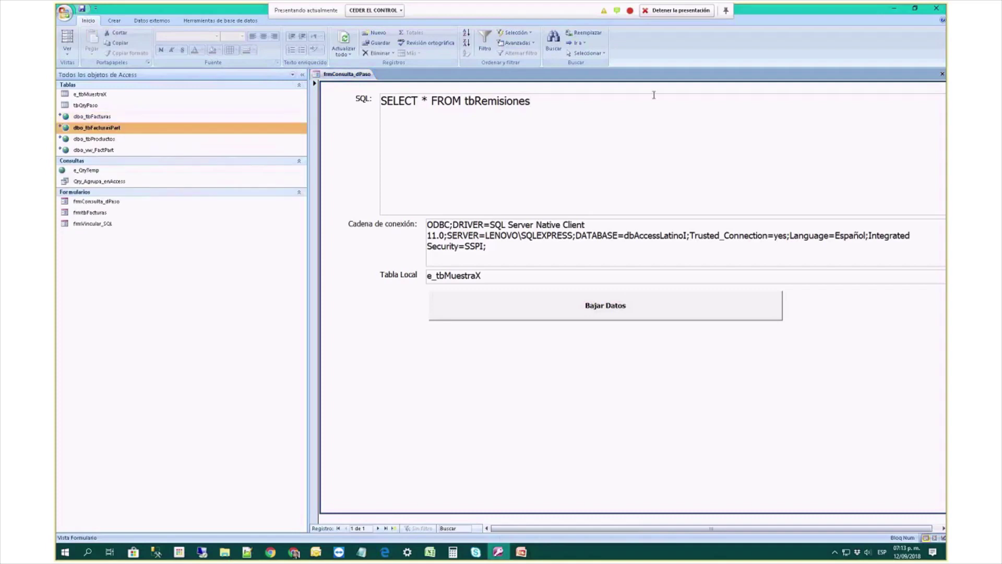
Close the form, then open the new e_tbMuestraX table to check it and close it.
left_click(943, 75)
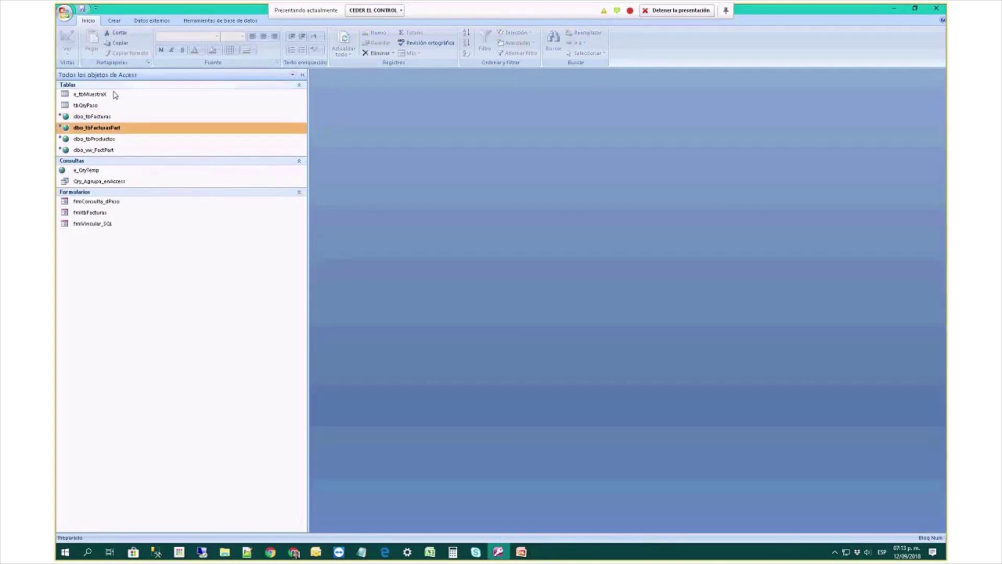
left_click(113, 94)
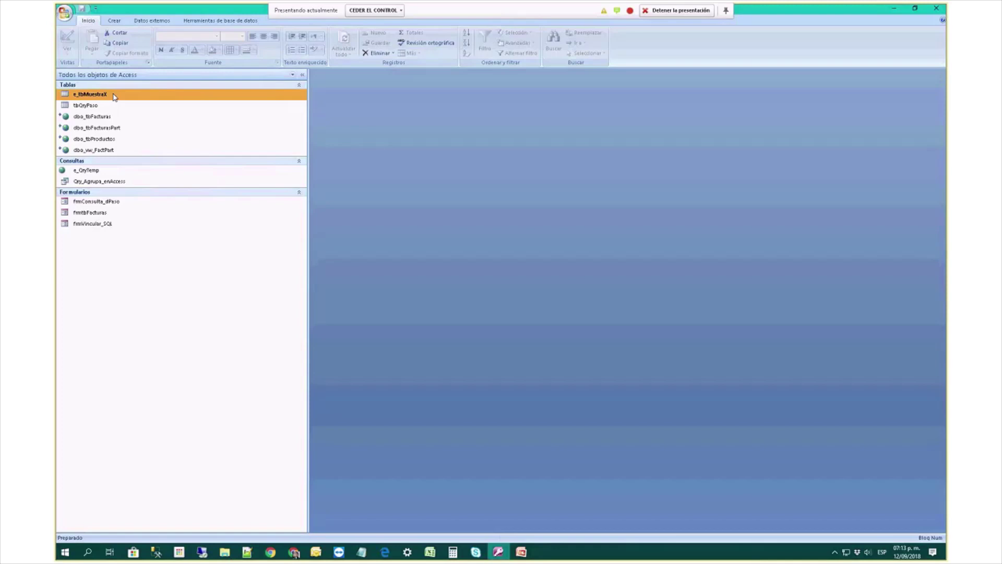
double_click(114, 96)
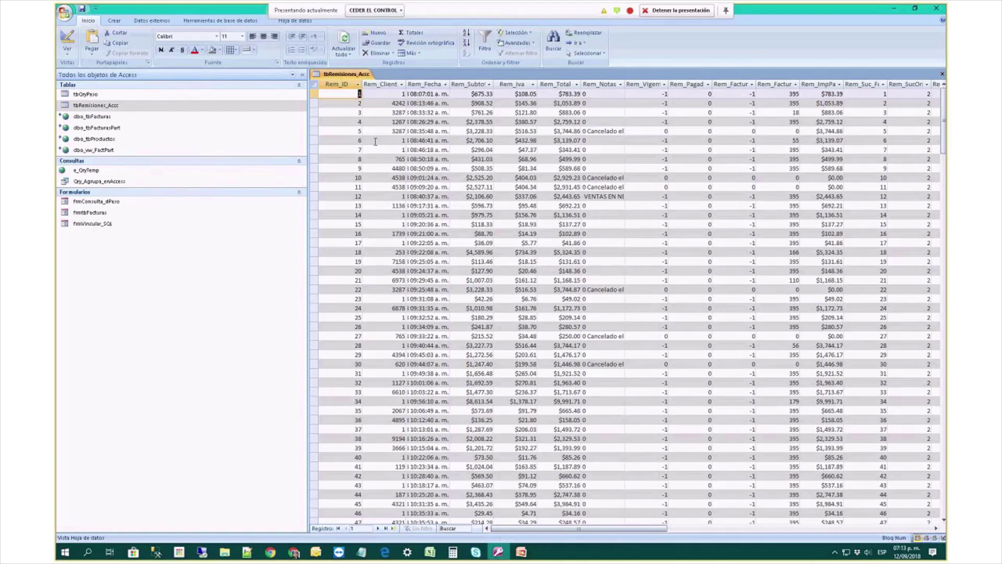
key("End")
key("Home")
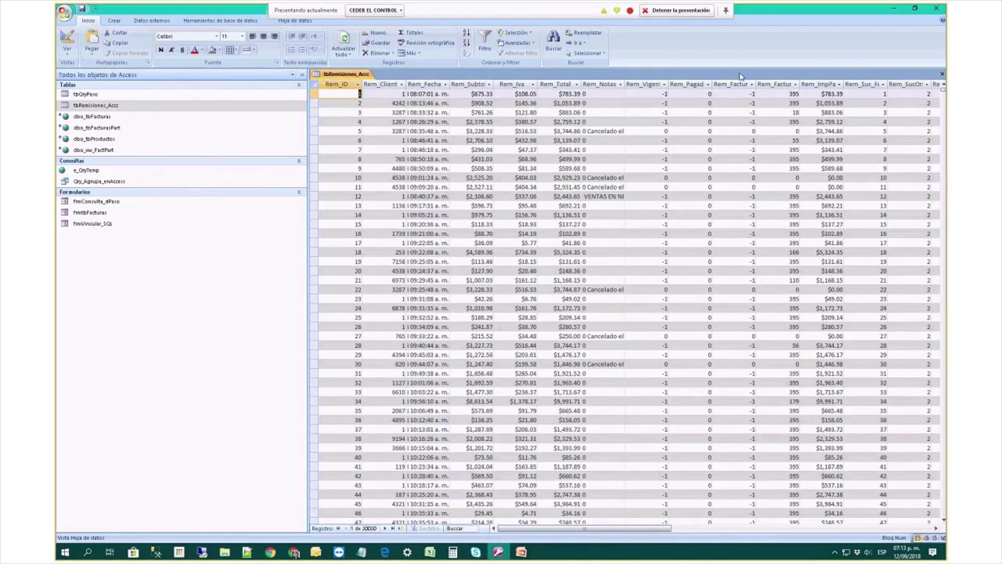
key("ctrl+w")
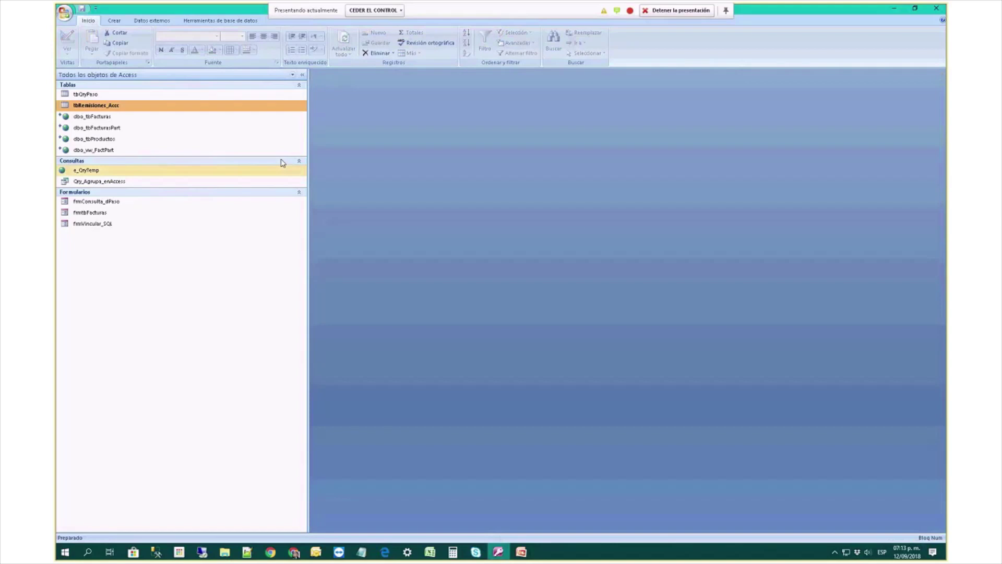
key("alt+c")
left_click(518, 54)
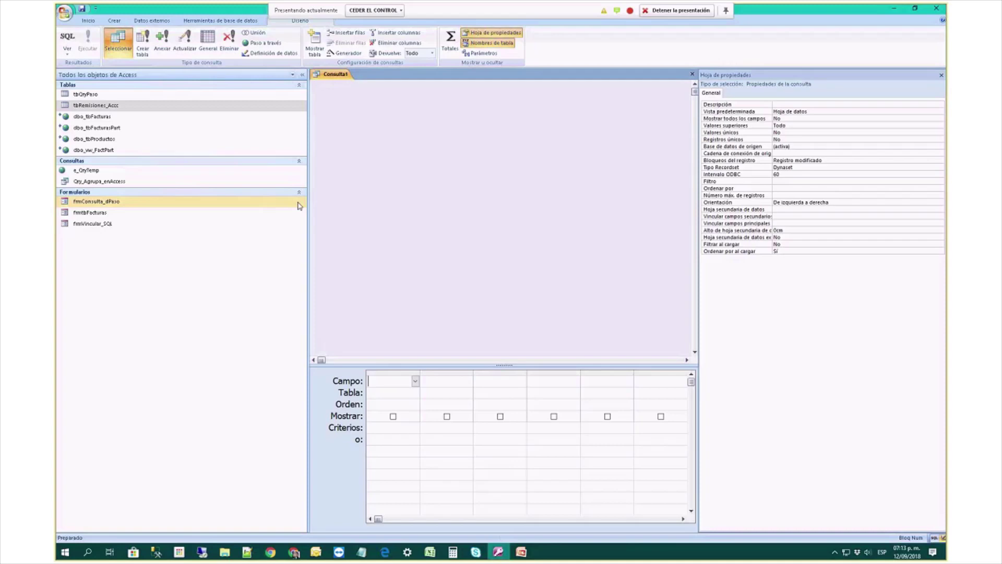
key("alt+Tab")
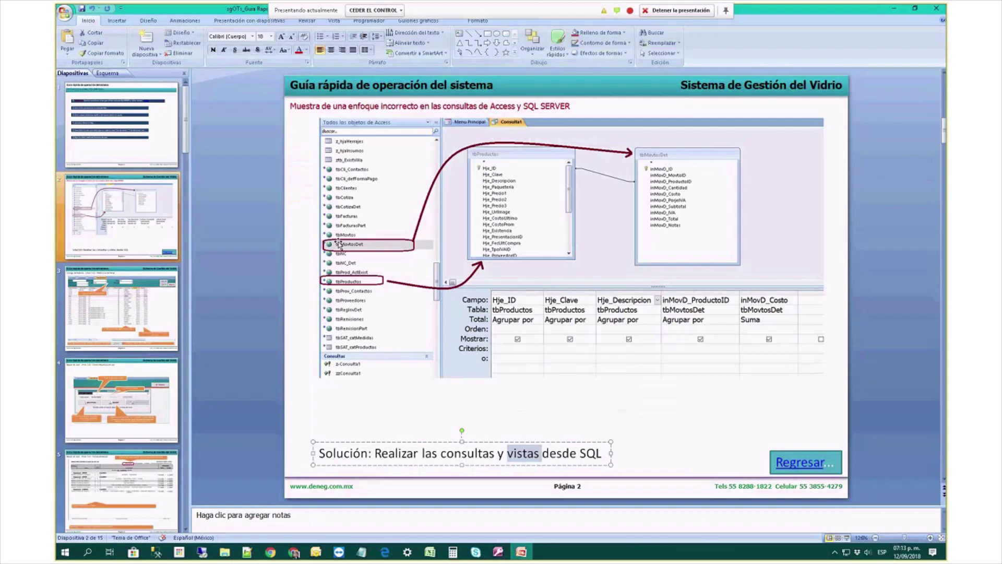
key("alt+Tab")
left_click_drag(94, 116, 606, 190)
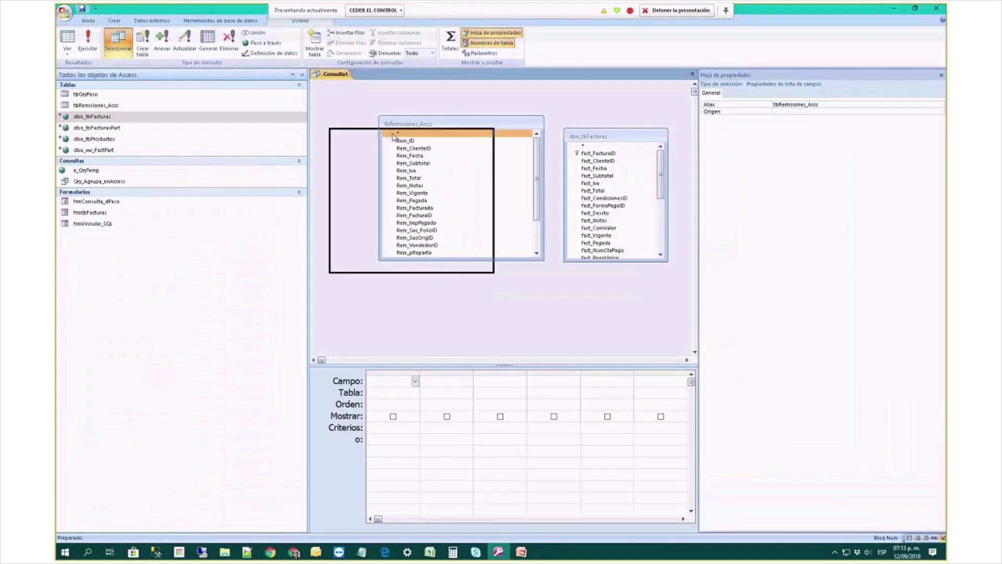
left_click(374, 192)
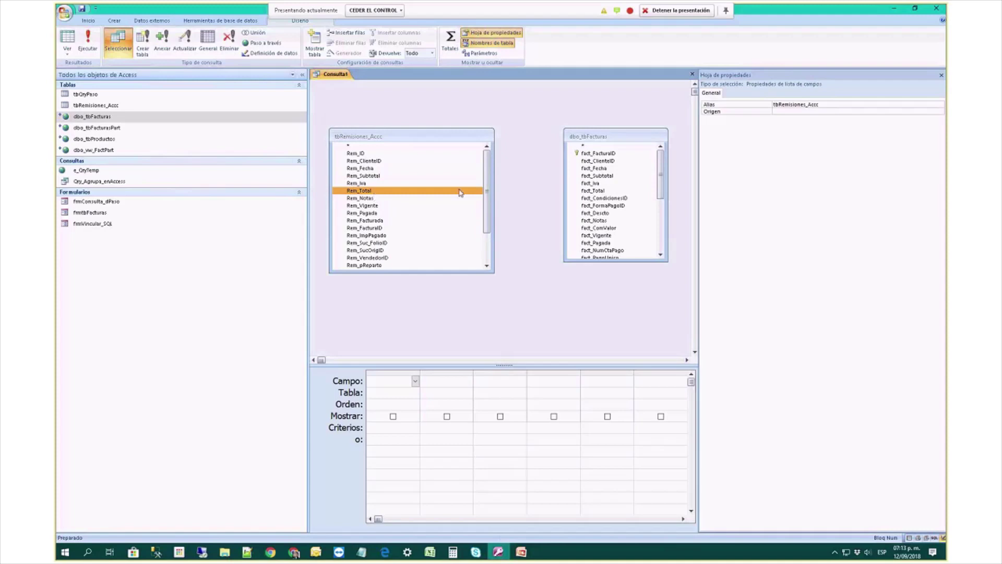
left_click(420, 169)
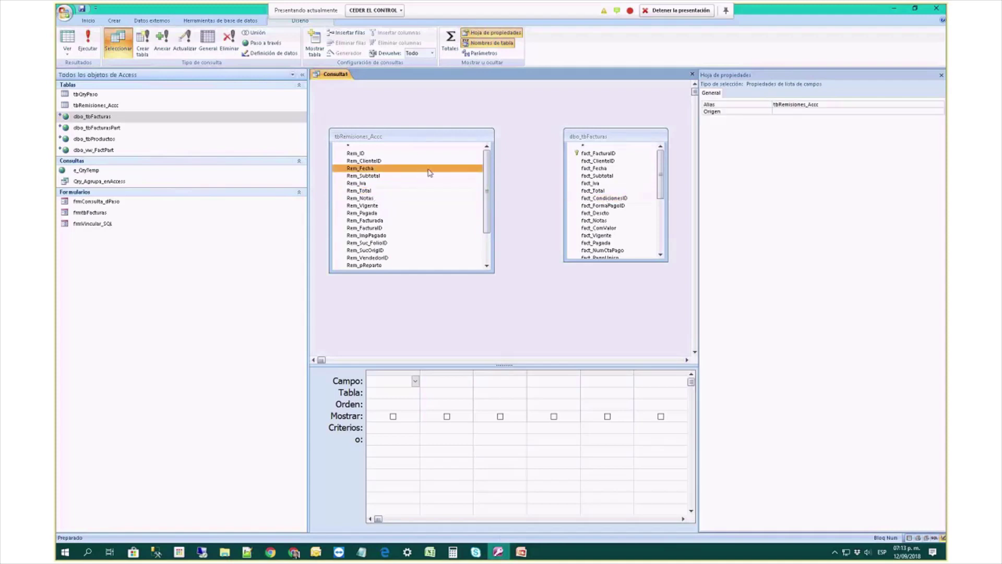
left_click(435, 161)
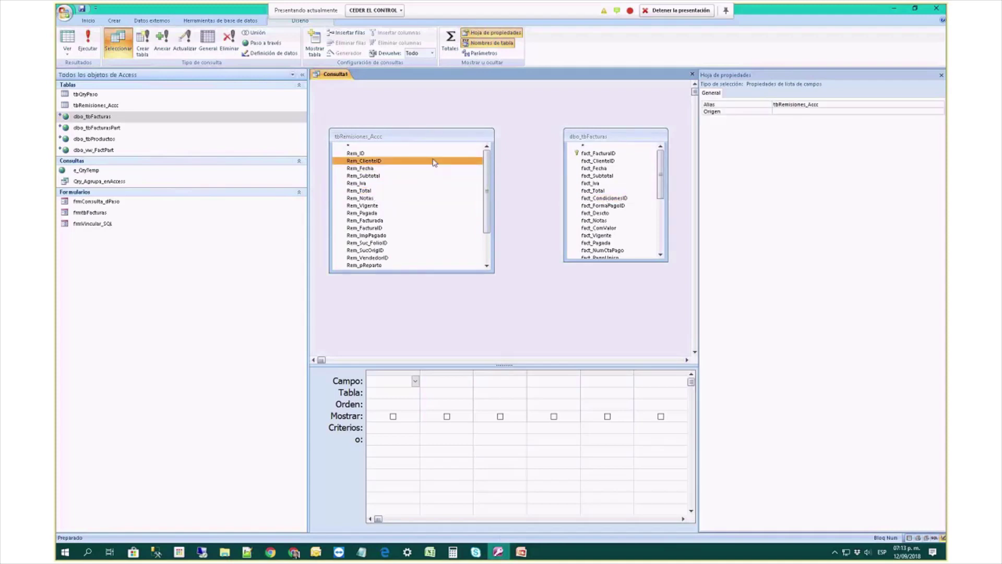
left_click(580, 199)
left_click(434, 213)
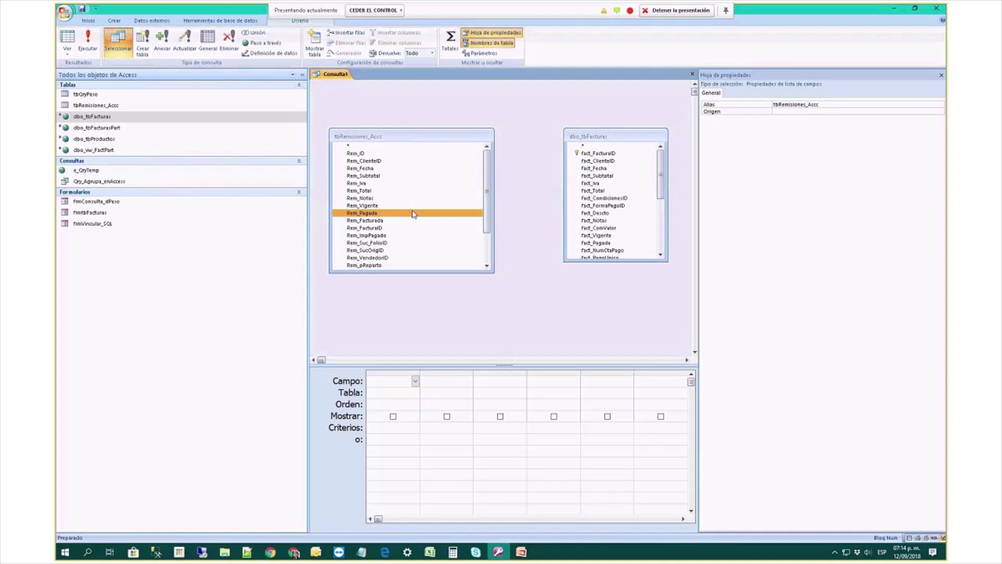
left_click(600, 191)
key("Delete")
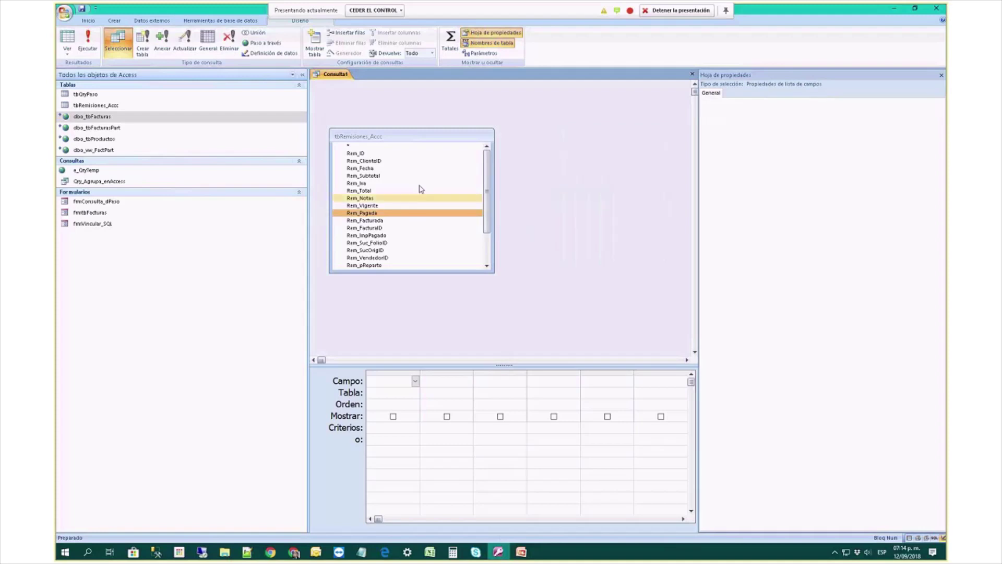
key("Delete")
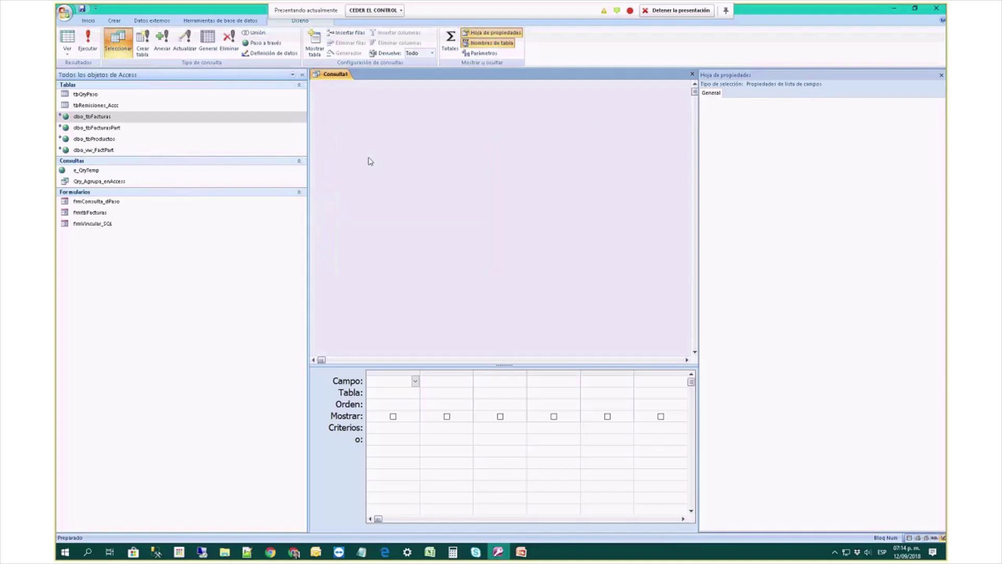
left_click(370, 161)
left_click(693, 73)
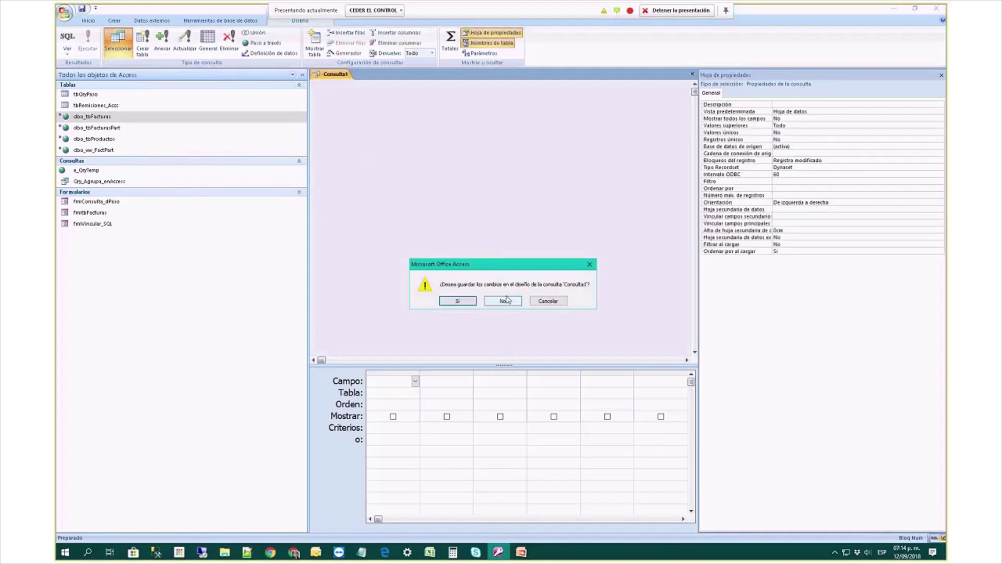
left_click(506, 299)
left_click(123, 106)
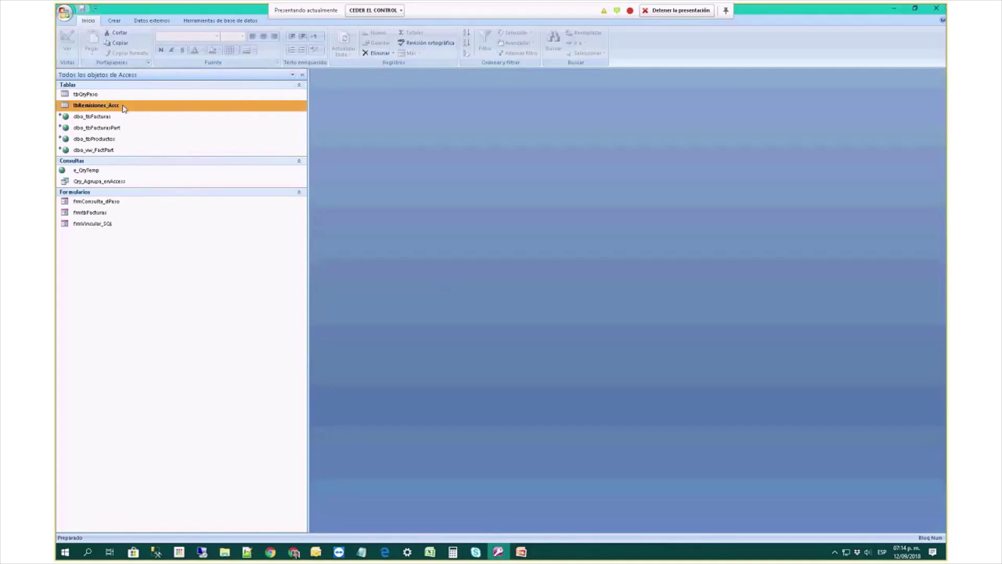
Delete the leftover tbRemisiones table and reopen the frmConsulta_dPaso form.
key("Delete")
key("Return")
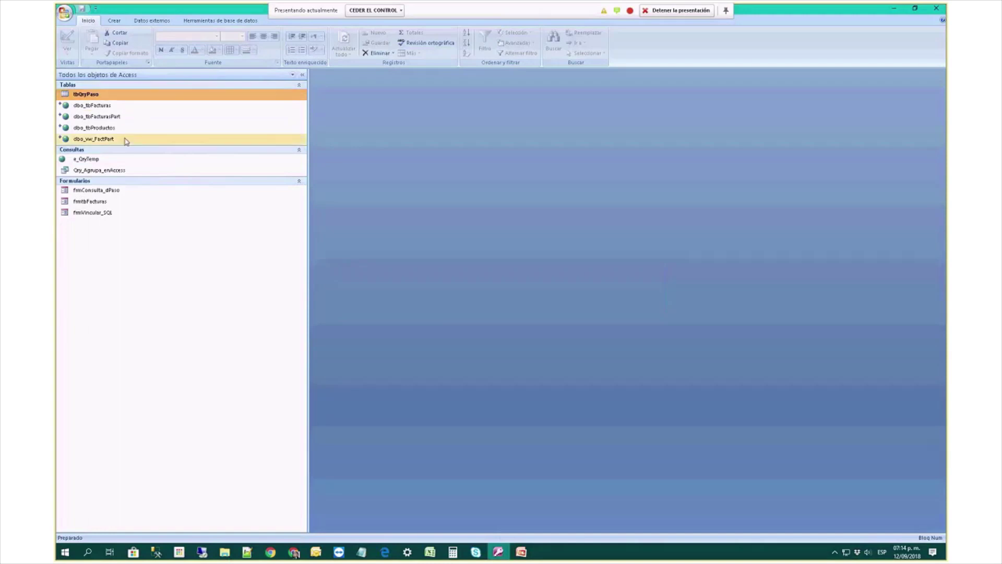
left_click(117, 194)
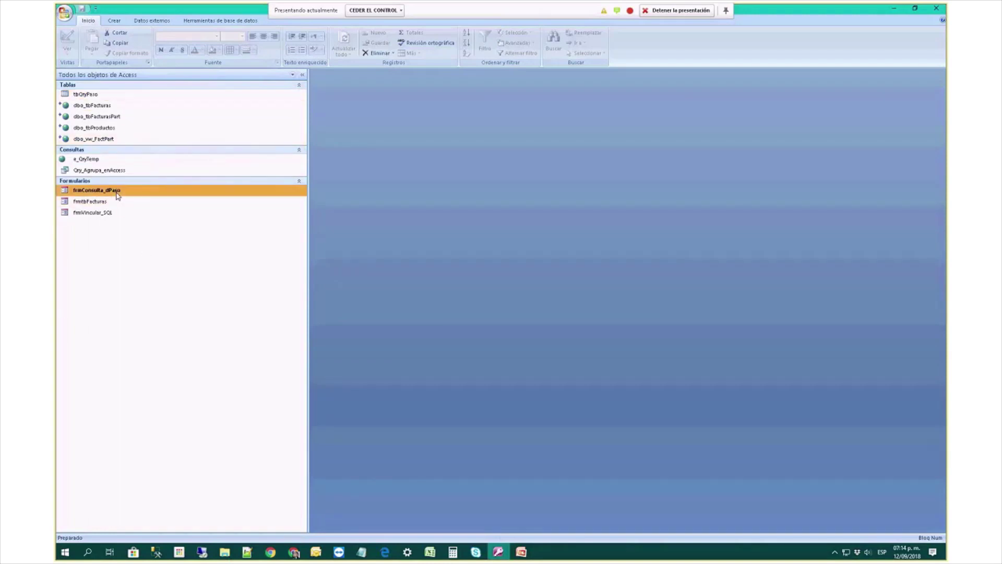
double_click(117, 192)
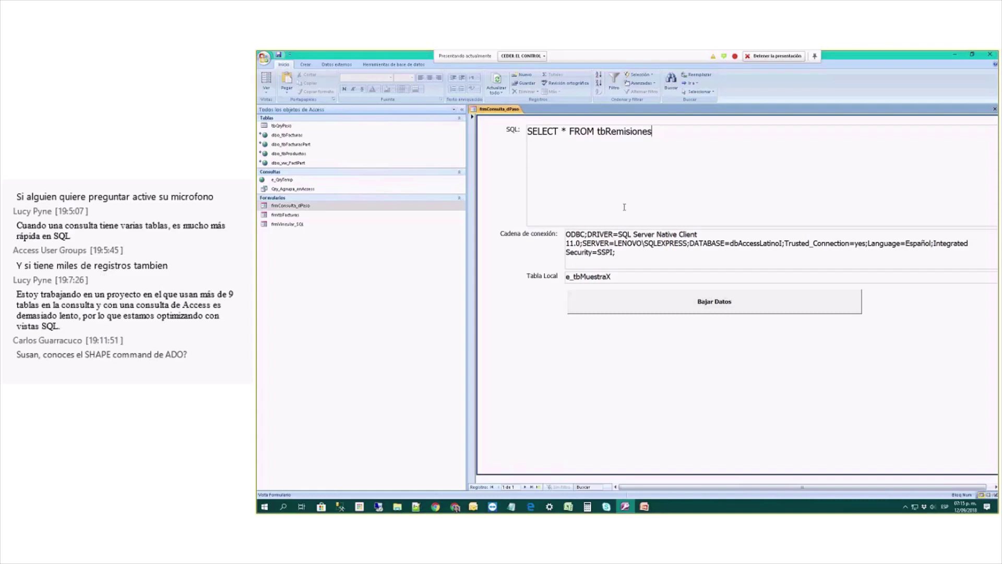
left_click_drag(664, 133, 527, 131)
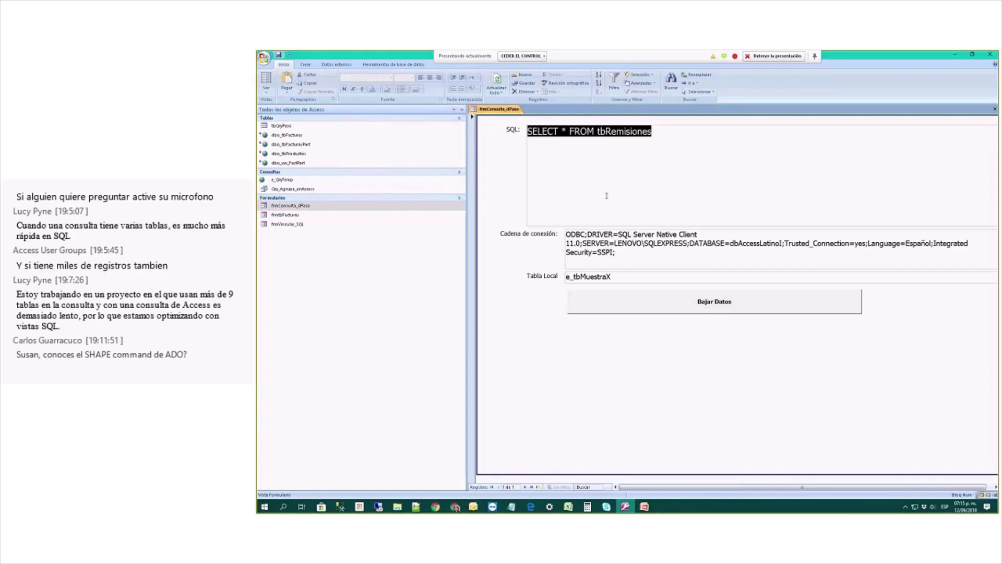
left_click(665, 159)
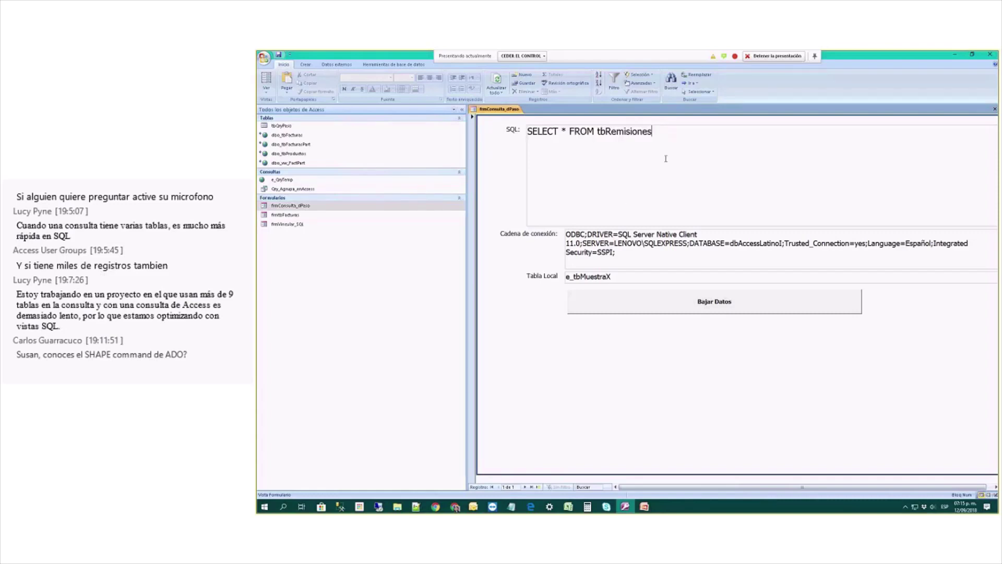
left_click_drag(669, 133, 528, 131)
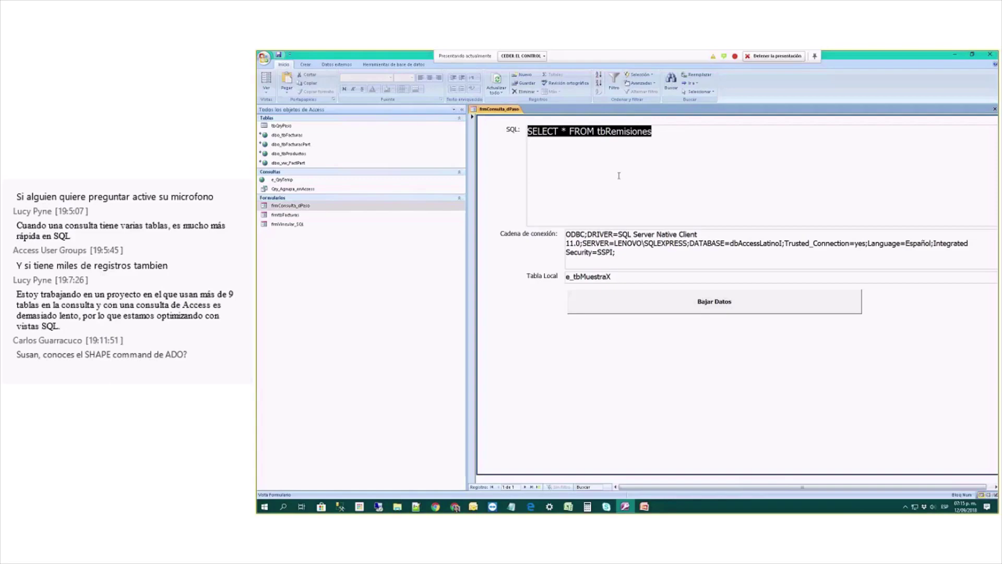
left_click(630, 204)
left_click_drag(615, 252, 581, 246)
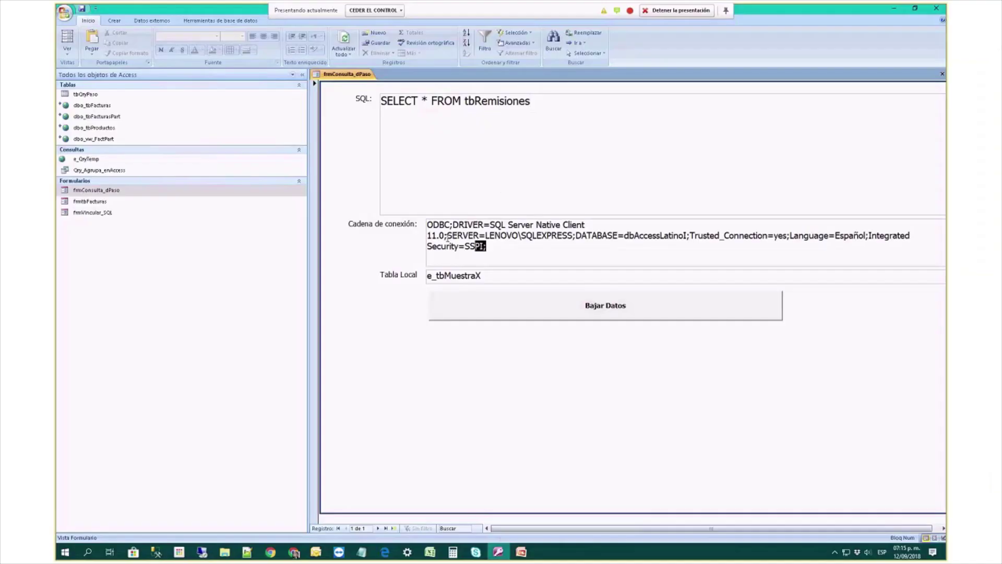
key("ctrl+a")
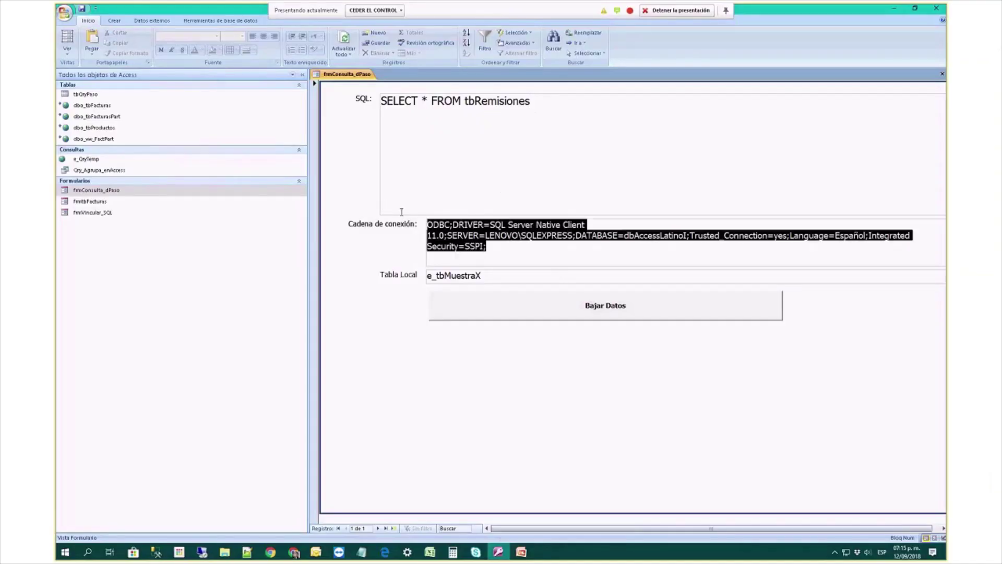
left_click(500, 254)
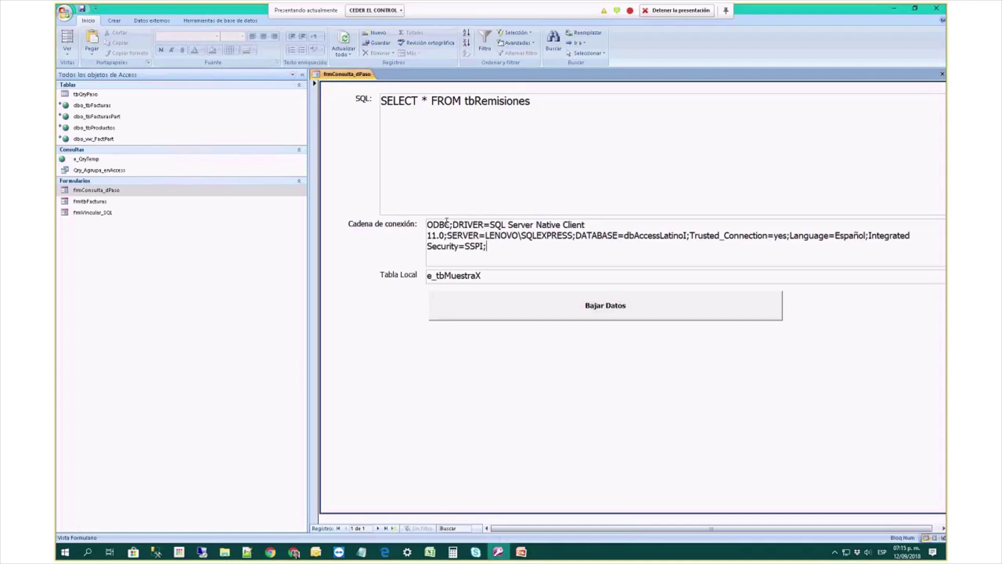
left_click_drag(452, 224, 582, 229)
left_click_drag(444, 235, 426, 224)
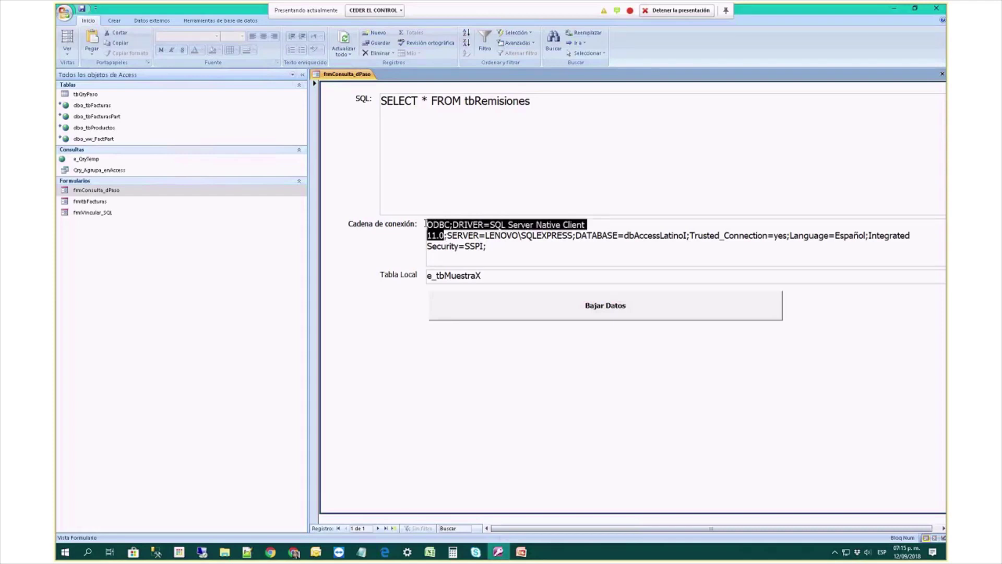
left_click(445, 236)
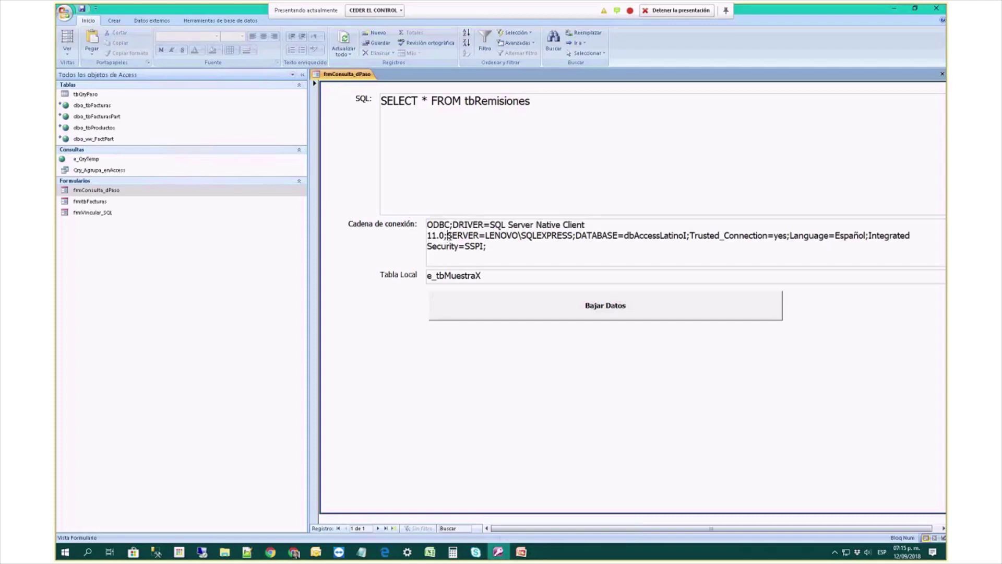
left_click_drag(449, 236, 427, 224)
left_click_drag(448, 236, 786, 239)
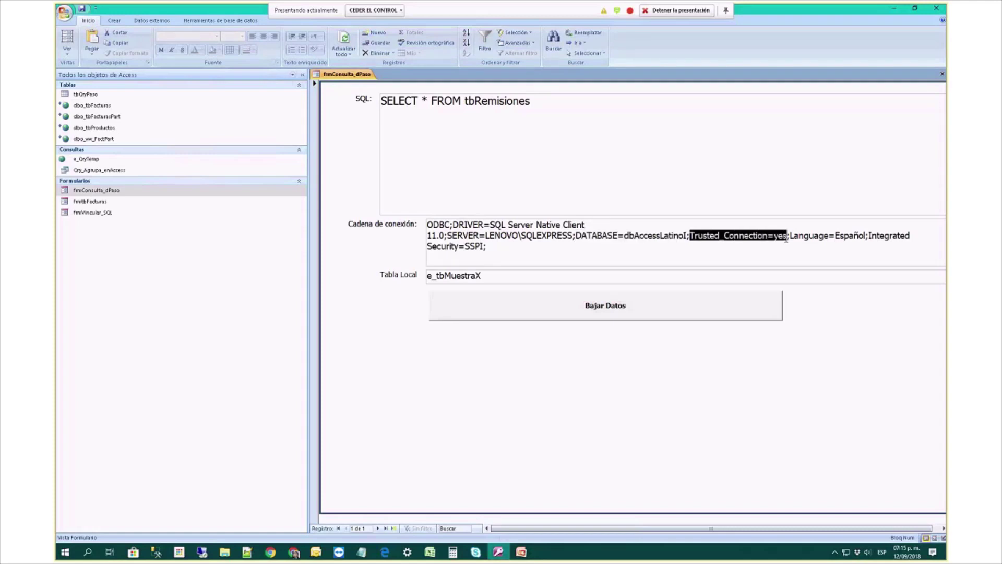
left_click(703, 236)
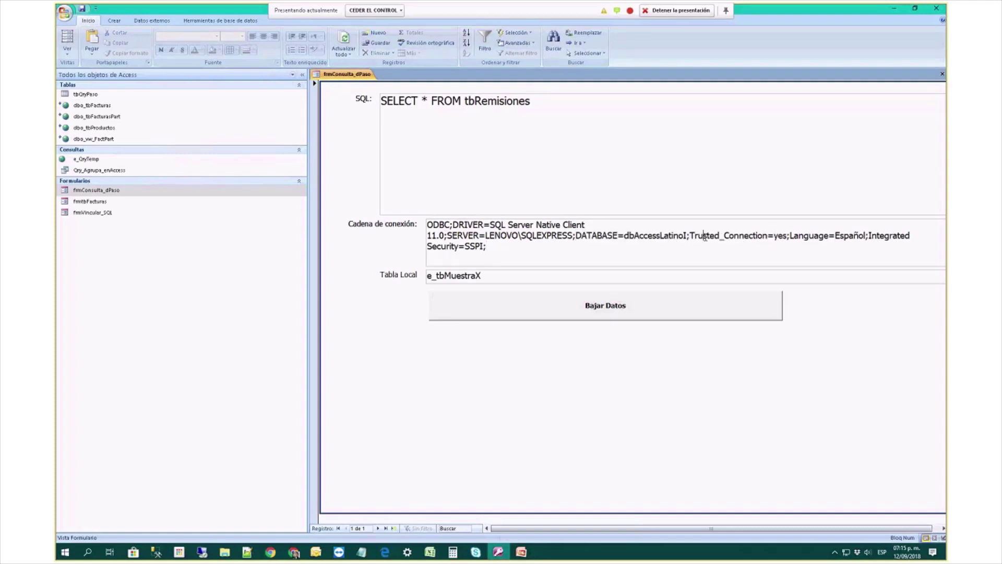
left_click_drag(690, 239, 787, 239)
left_click(870, 243)
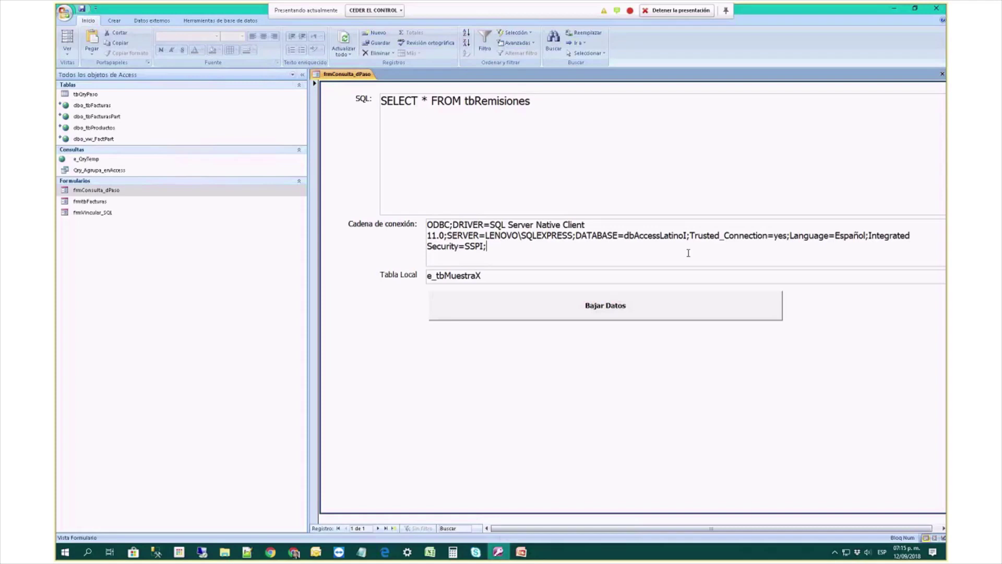
left_click(869, 235, "shift")
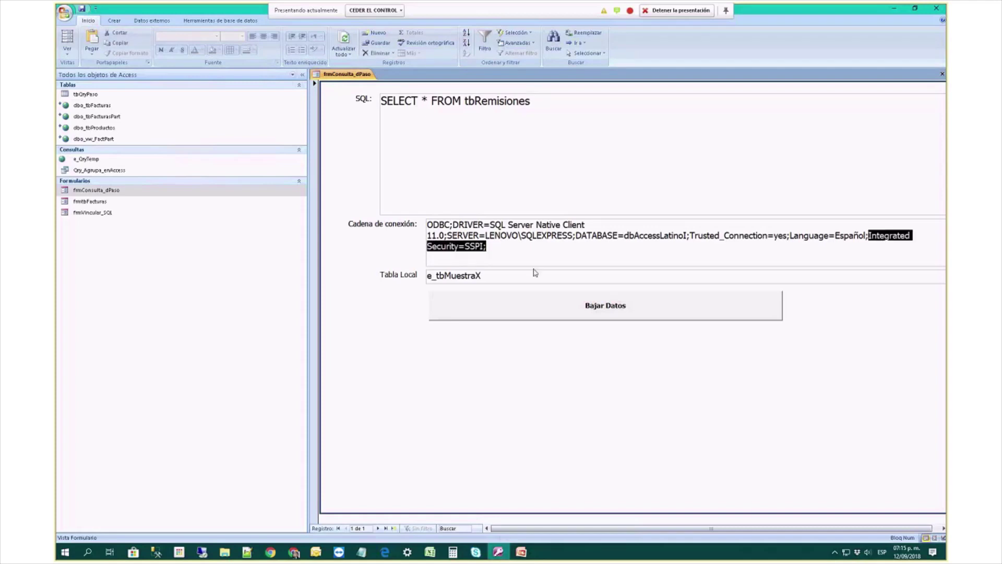
left_click(753, 236)
left_click_drag(753, 236, 825, 238)
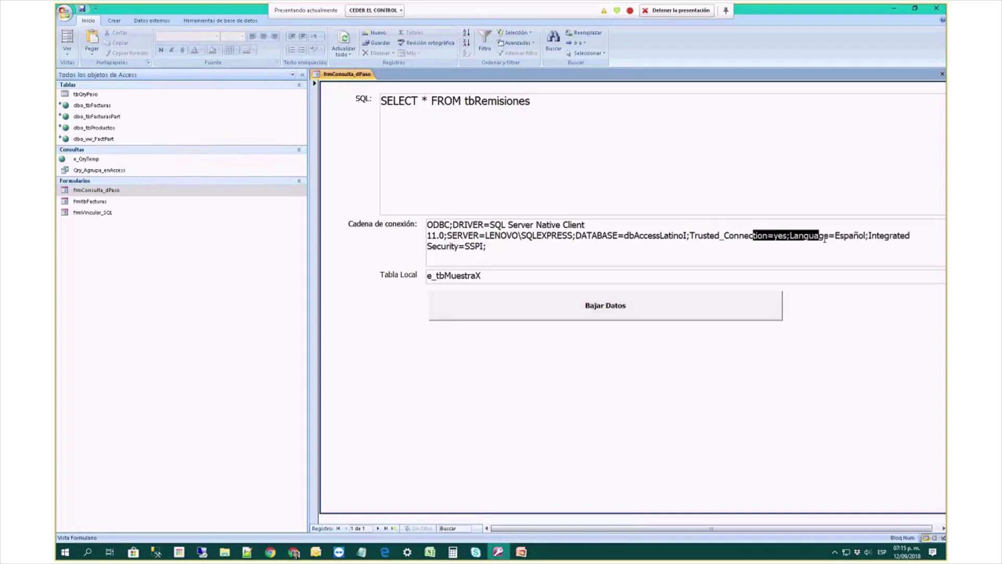
left_click(735, 235)
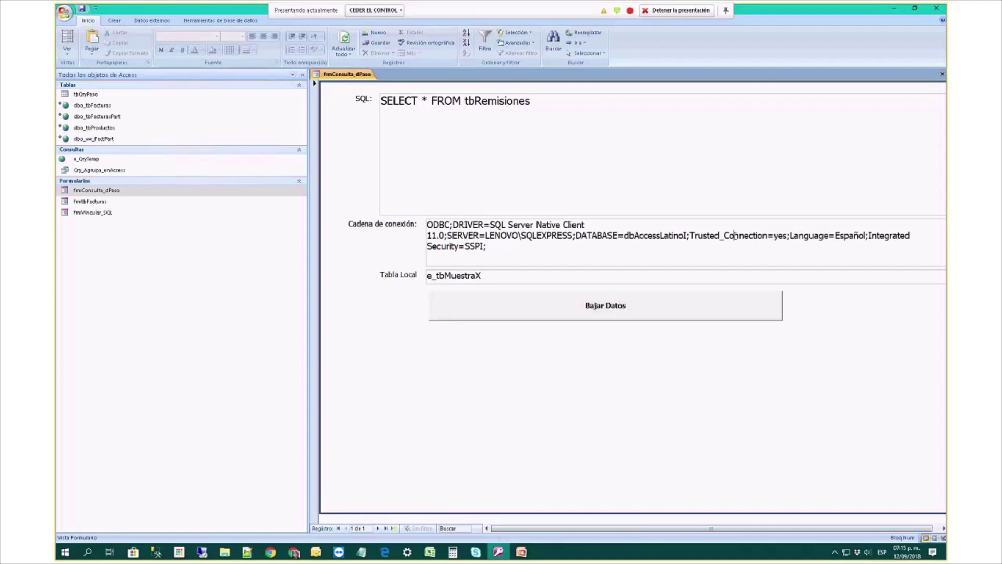
left_click(507, 255)
left_click(105, 131)
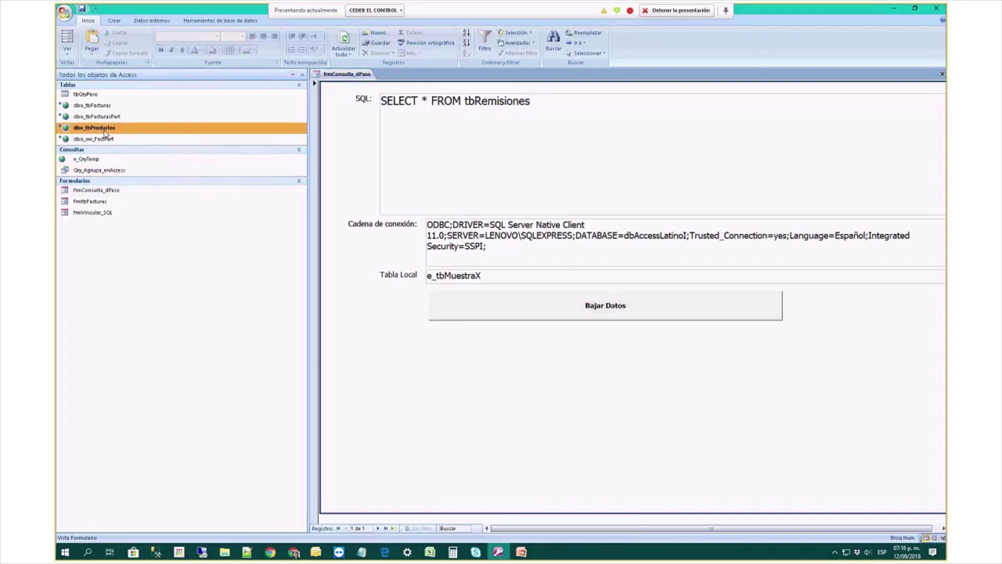
View dbo_tbProductos in design view to check its stored connection, then close it.
right_click(106, 134)
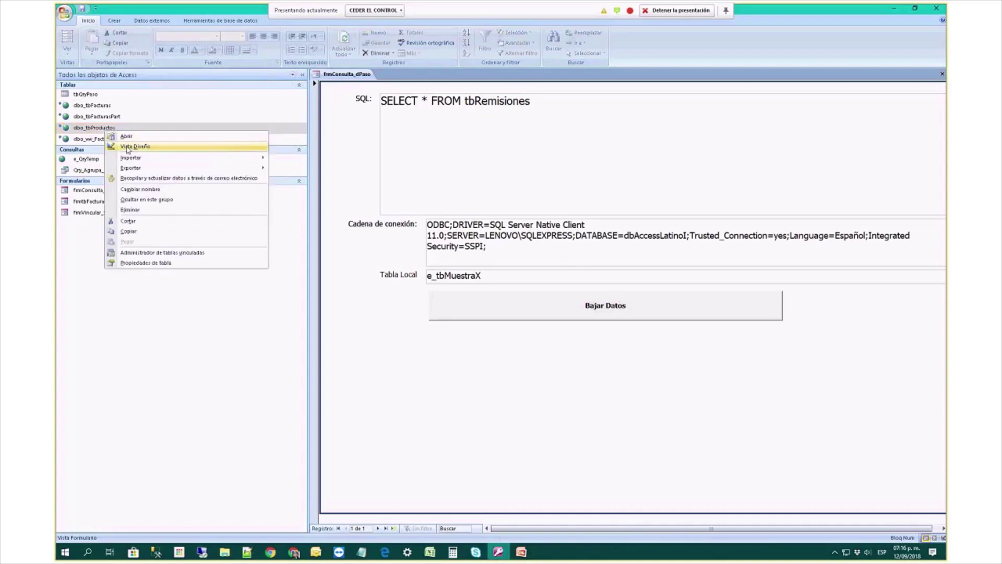
left_click(128, 147)
left_click(490, 306)
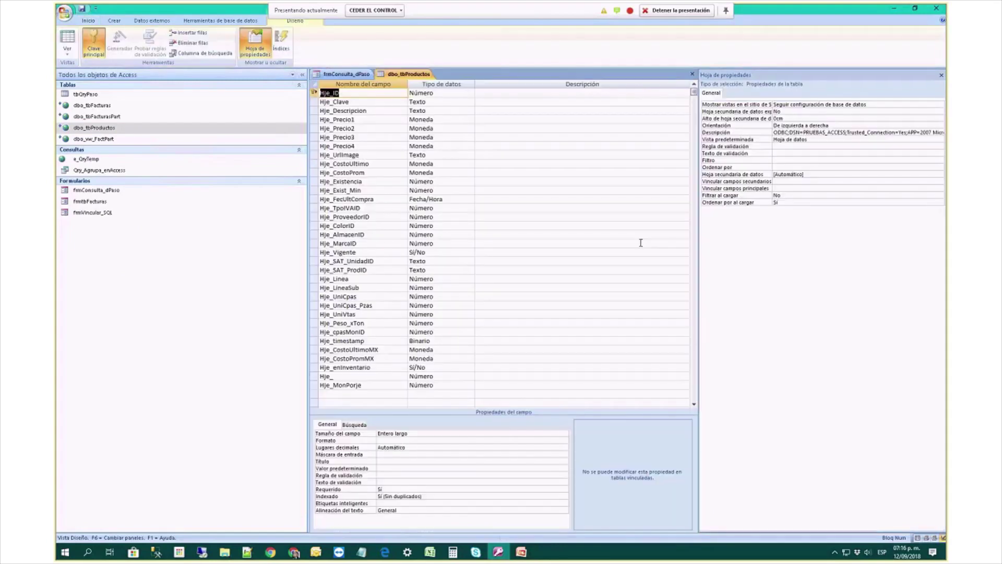
key("F6")
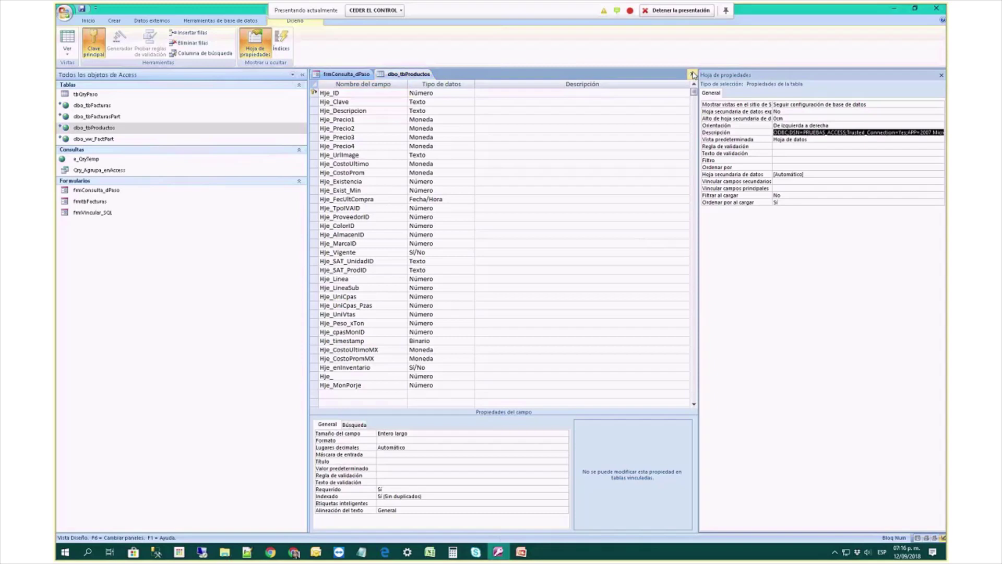
left_click(693, 75)
Open e_QryTemp in design view and return to the frmConsulta_dPaso form.
left_click(91, 158)
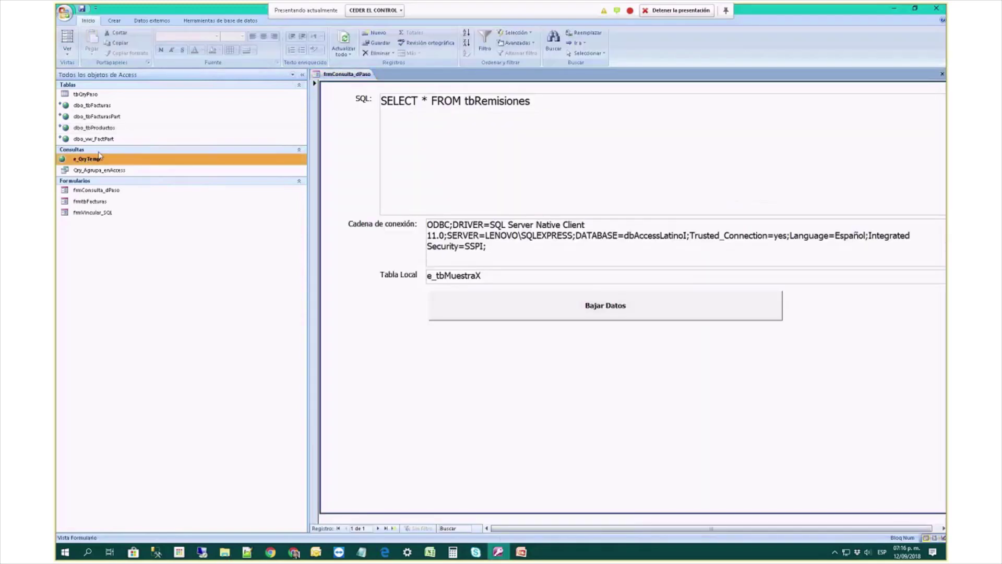
right_click(102, 159)
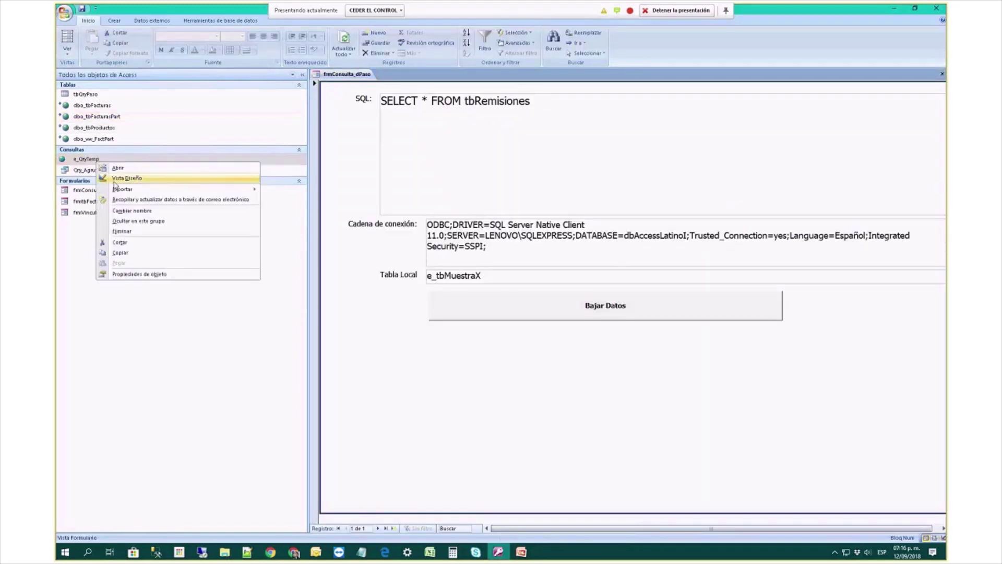
left_click(114, 181)
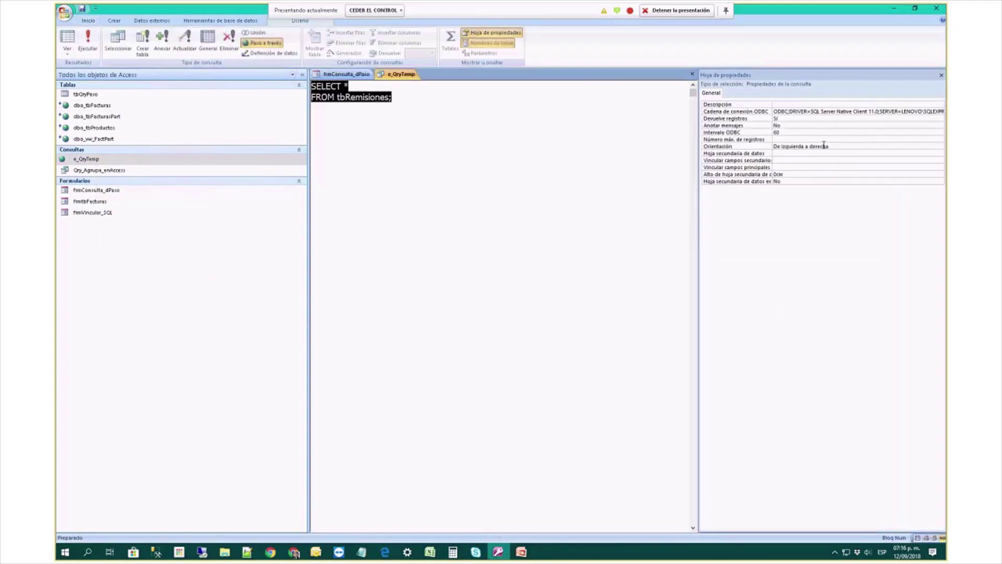
left_click(365, 73)
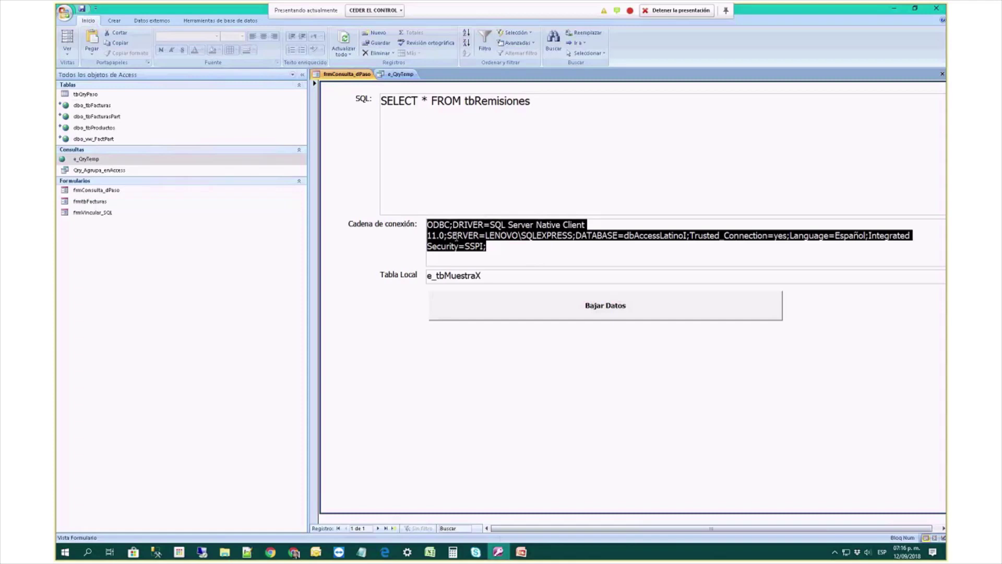
Review the connection string's driver, database and Trusted_Connection, the SQL, and local table e_tbMuestraX.
left_click_drag(493, 255, 418, 224)
left_click_drag(495, 225, 569, 225)
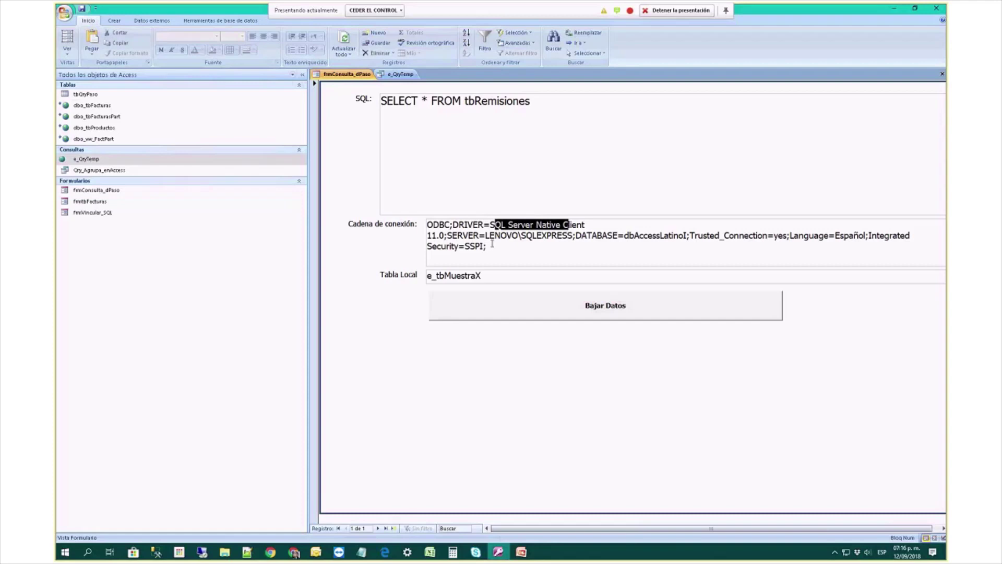
left_click_drag(472, 235, 523, 236)
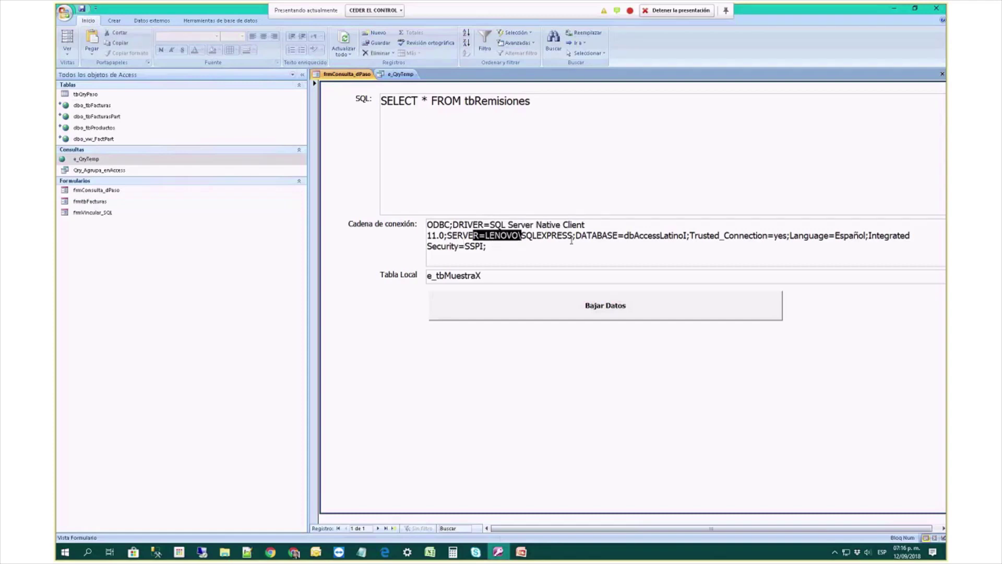
left_click_drag(629, 235, 657, 236)
left_click_drag(744, 235, 835, 235)
left_click(443, 172)
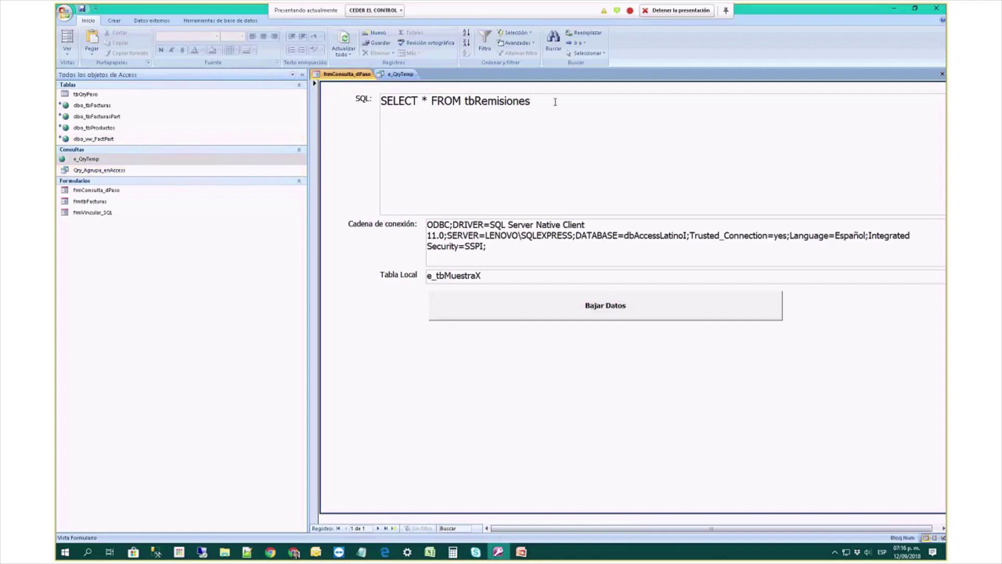
left_click_drag(555, 102, 332, 92)
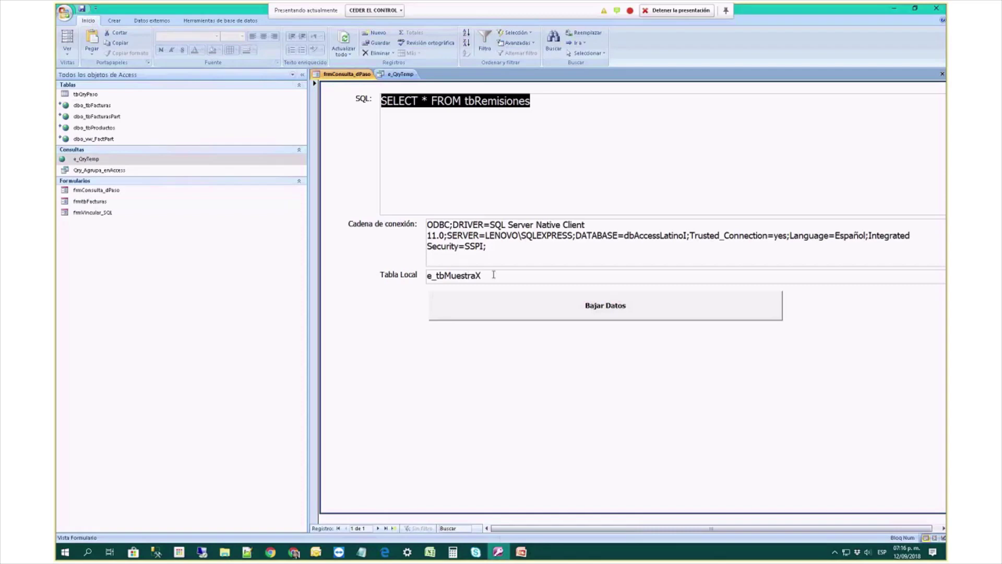
left_click_drag(494, 274, 398, 270)
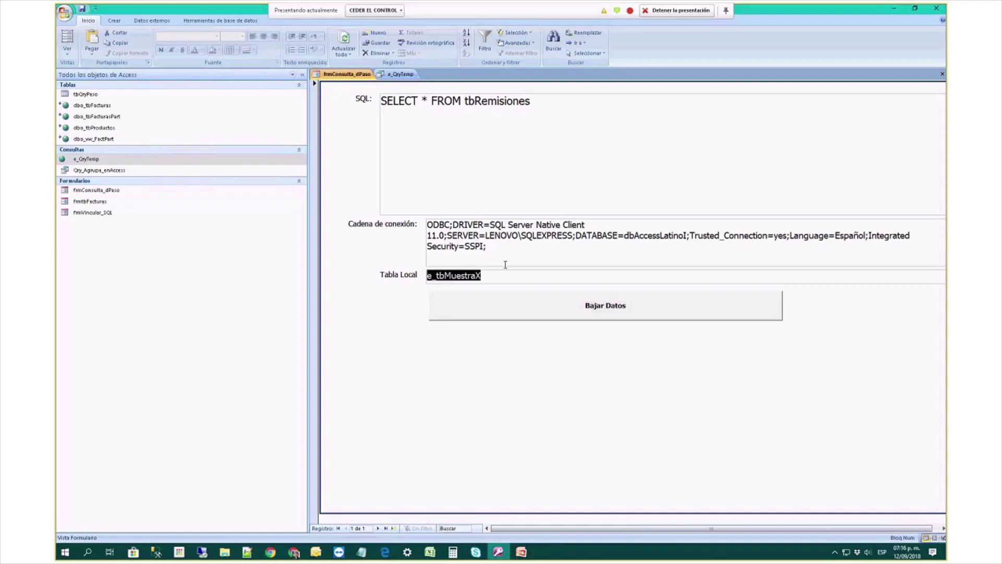
double_click(494, 99)
key("ctrl+c")
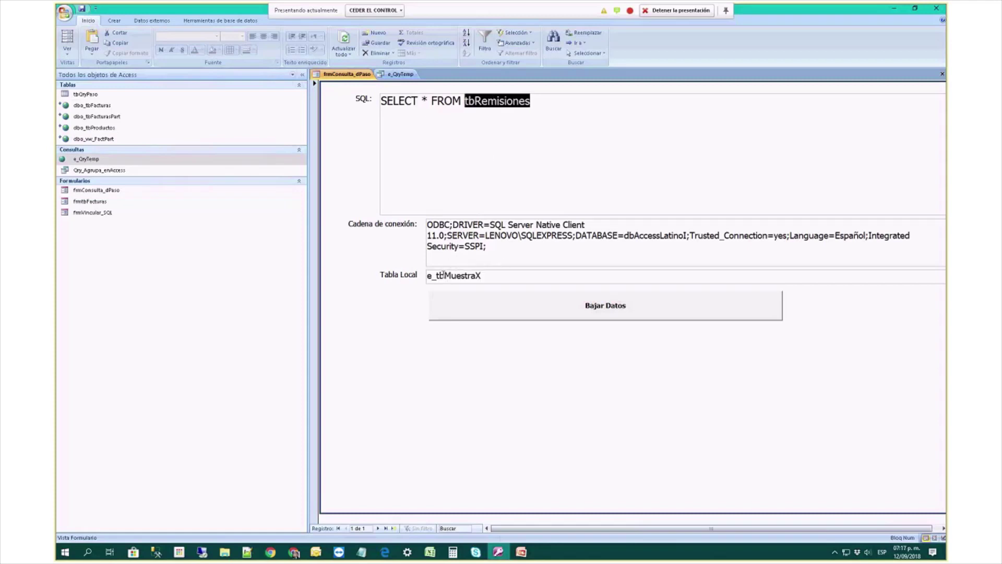
Set Tabla Local to tbRemisiones_loc and download the query results with Bajar Datos.
left_click_drag(437, 275, 535, 292)
key("ctrl+v")
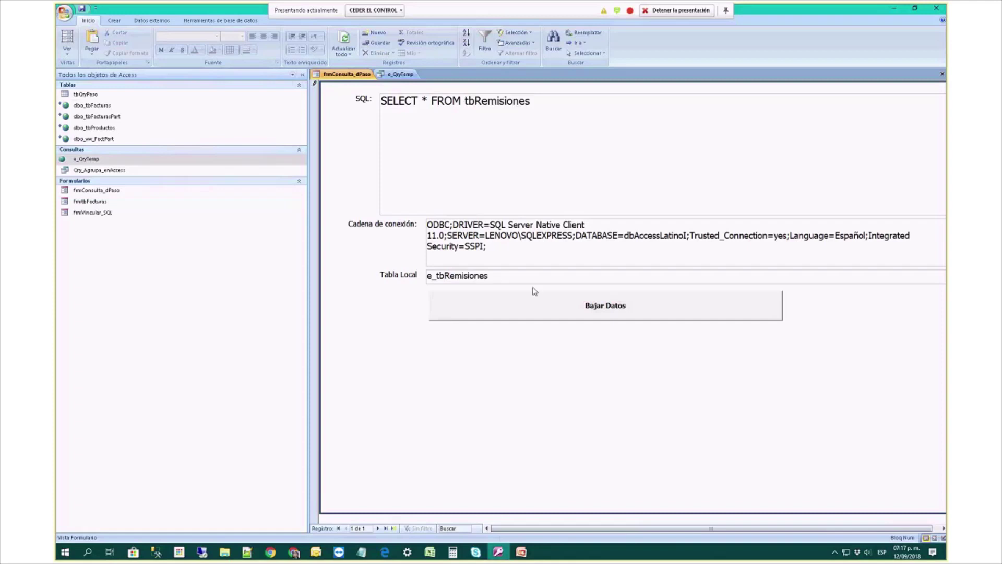
key("Delete")
key("Delete")
key("End")
type("_loc")
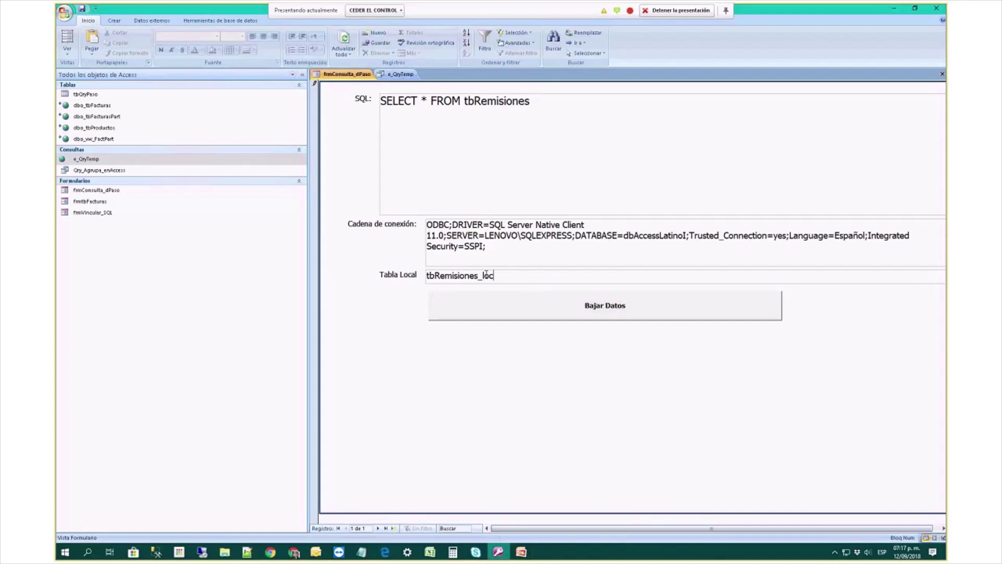
left_click_drag(495, 275, 447, 219)
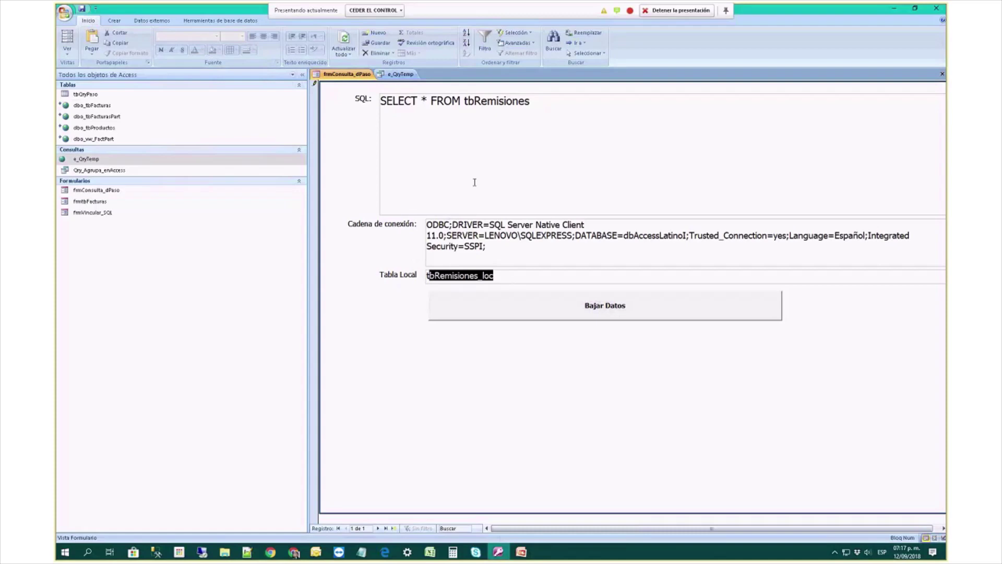
left_click(595, 304)
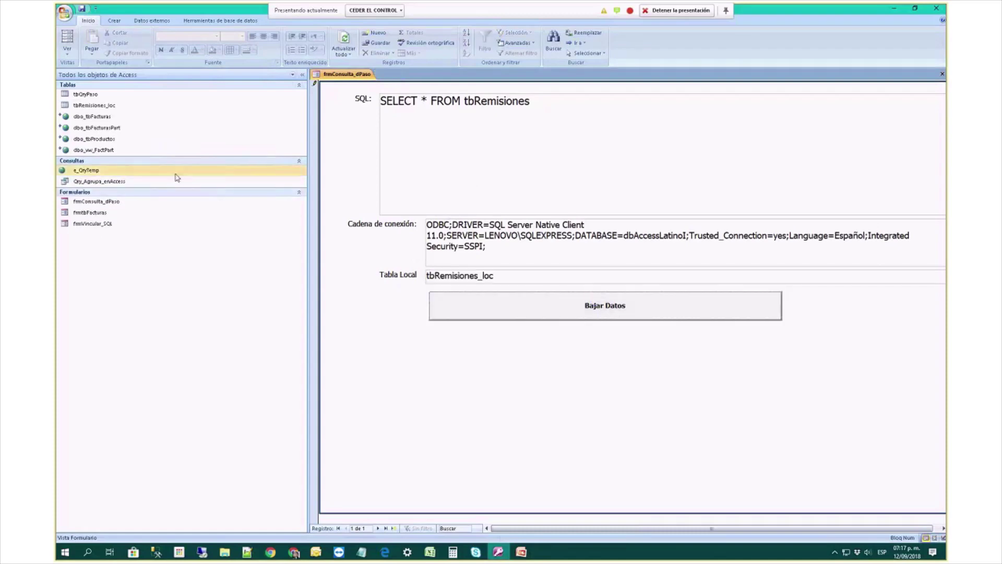
Open the new tbRemisiones_loc table to check the downloaded records, then close it.
left_click(104, 105)
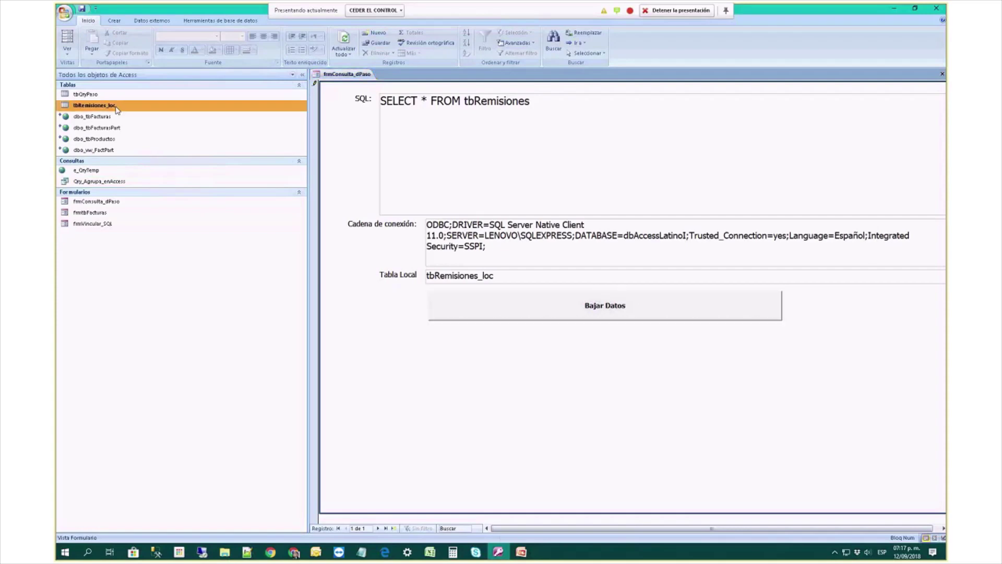
left_click(115, 129)
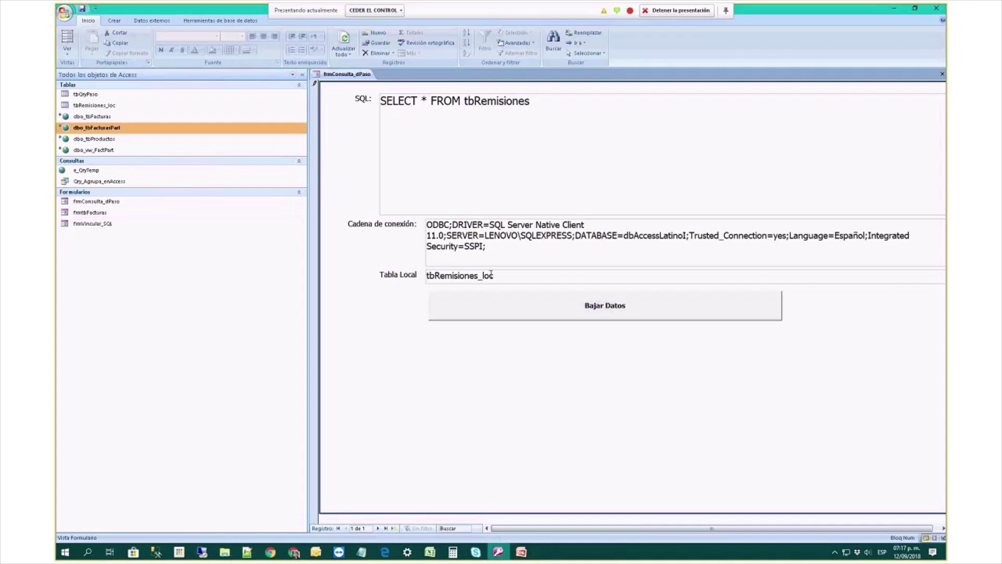
left_click(413, 263)
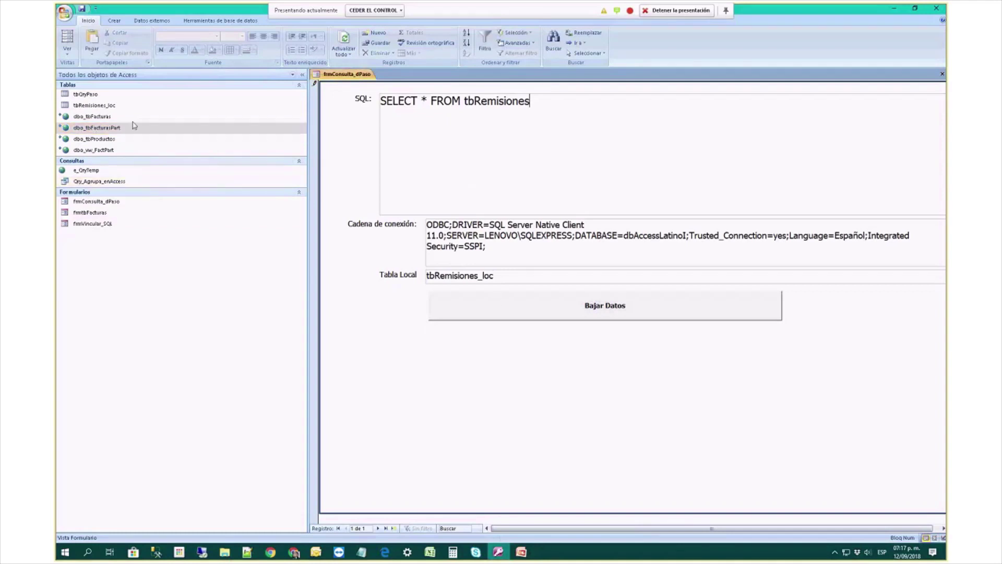
left_click(109, 106)
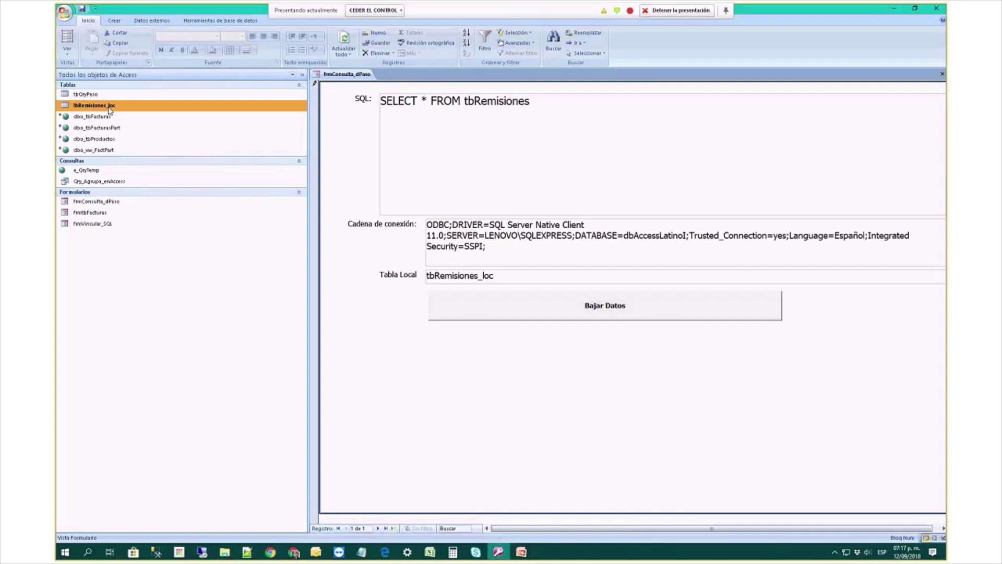
double_click(109, 107)
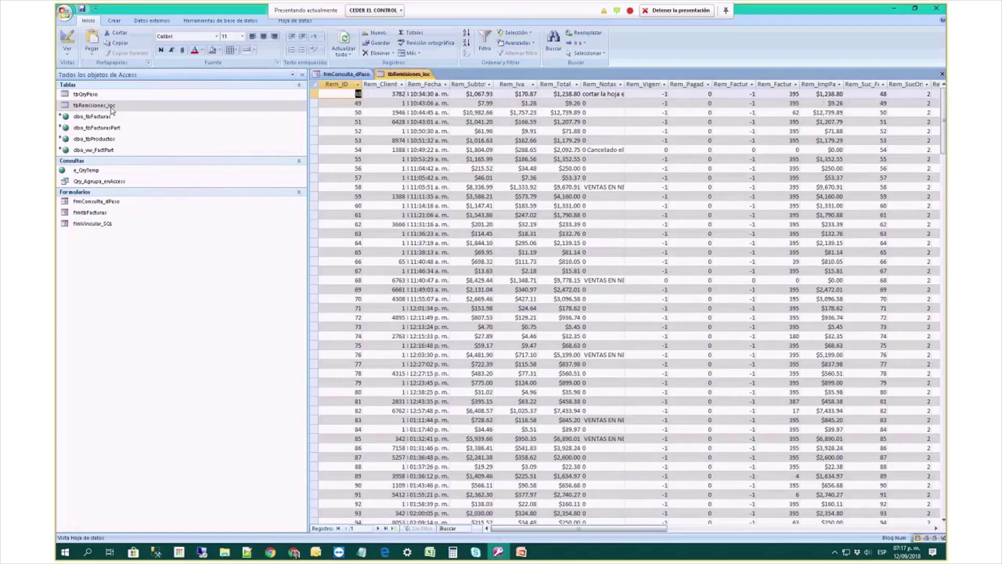
key("ctrl+w")
right_click(495, 356)
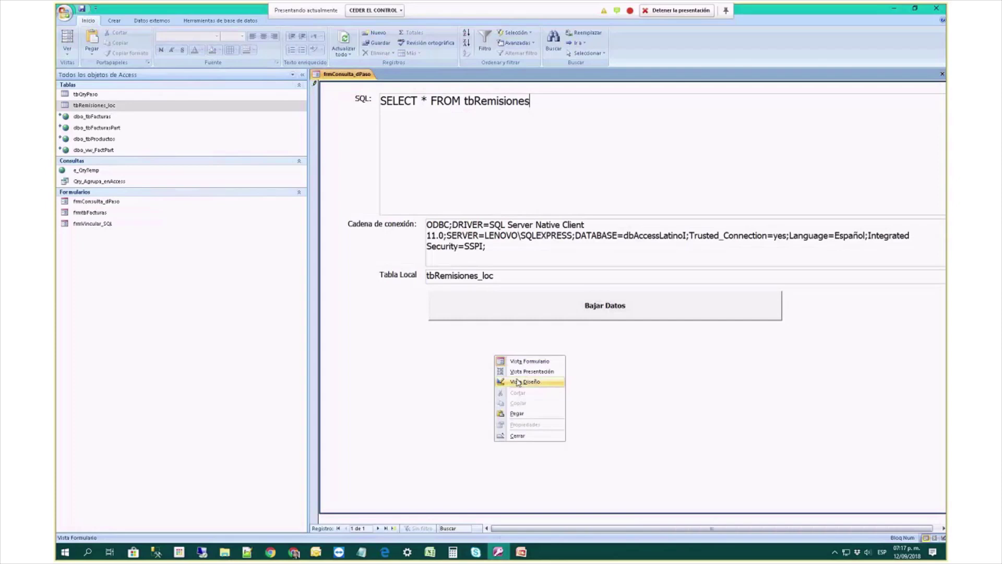
Put frmConsulta_dPaso in Design View and open the Bajar Datos button's cmdBajarDatos_Click code.
left_click(519, 382)
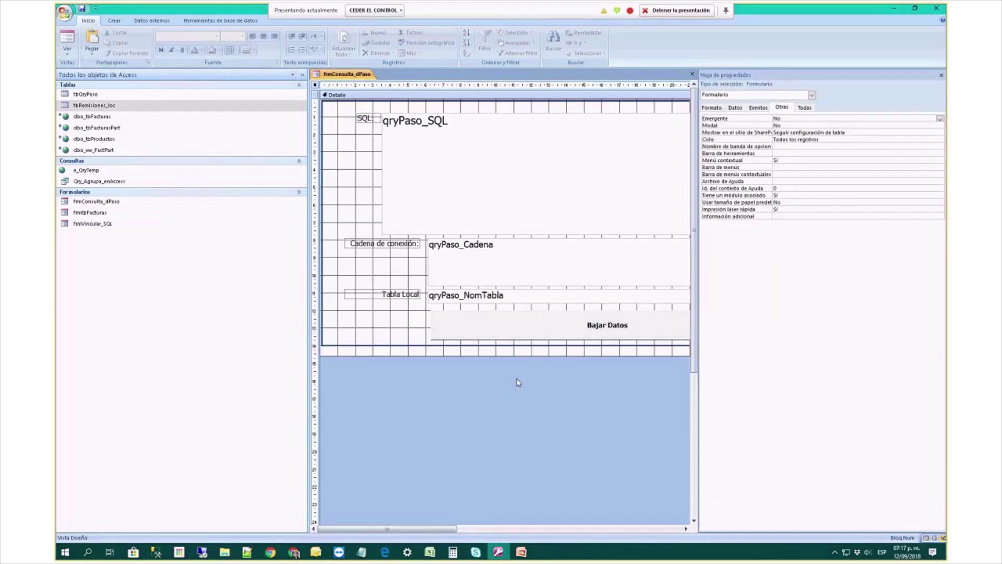
right_click(537, 328)
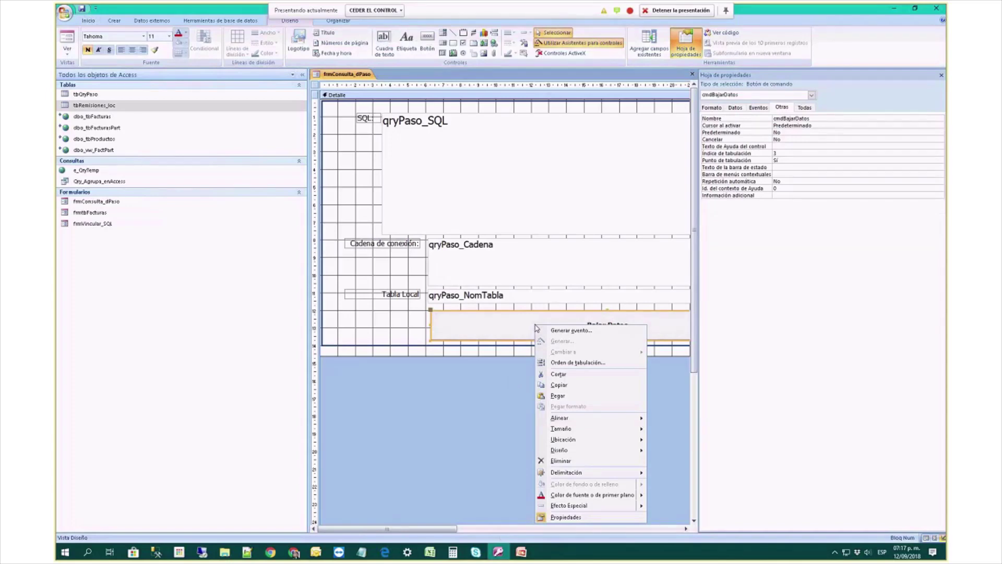
left_click(538, 330)
left_click(259, 223)
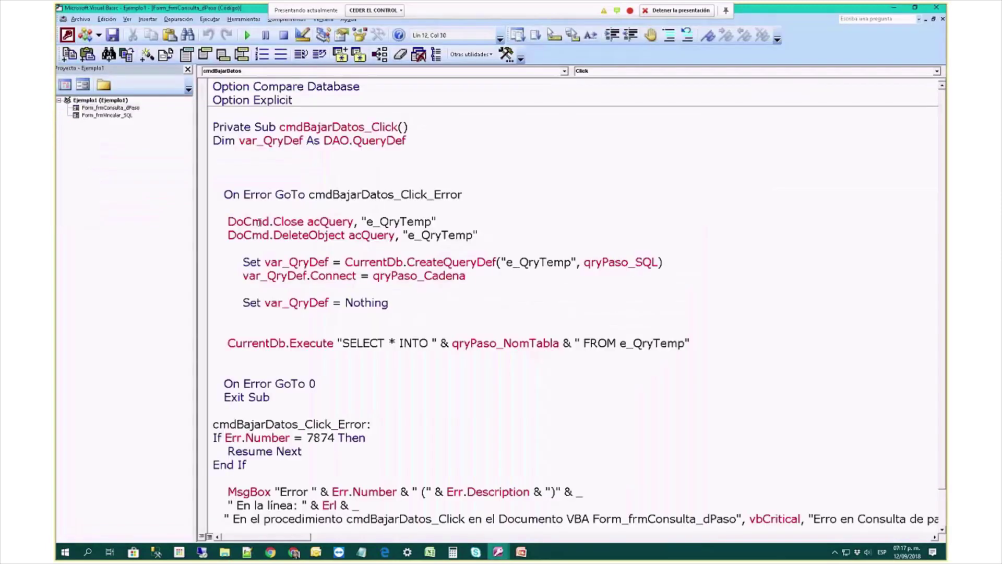
left_click_drag(231, 220, 443, 220)
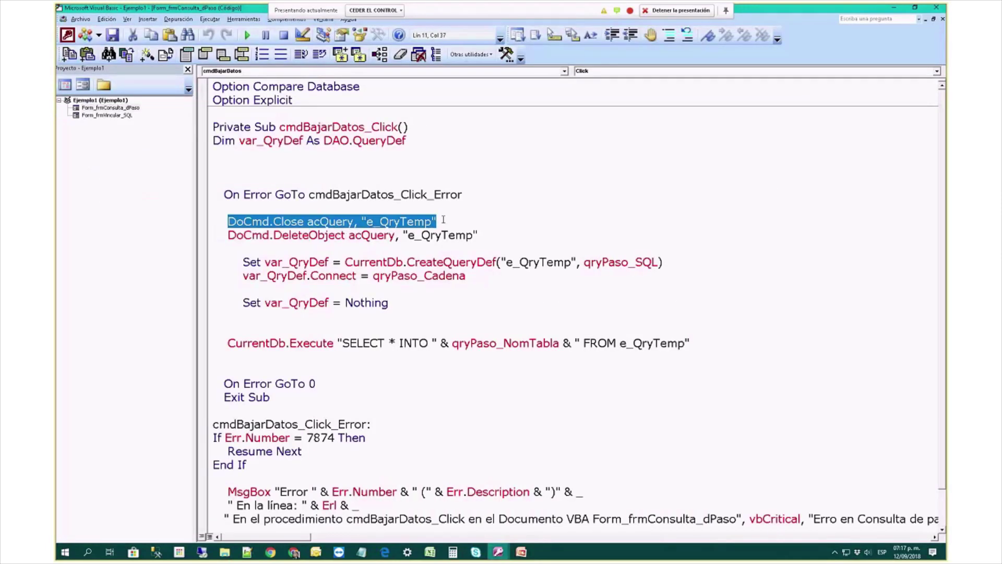
left_click(435, 222)
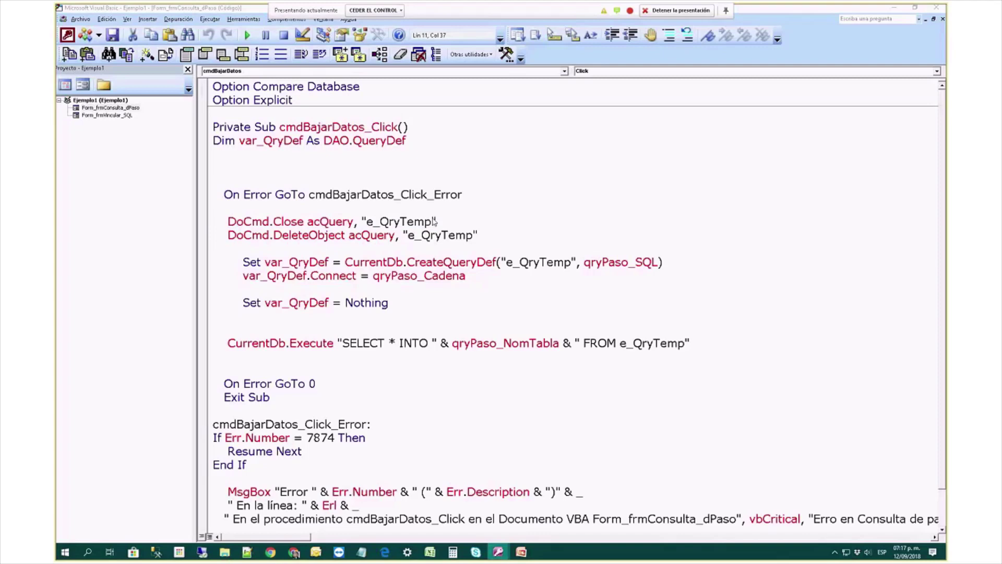
key("alt+F11")
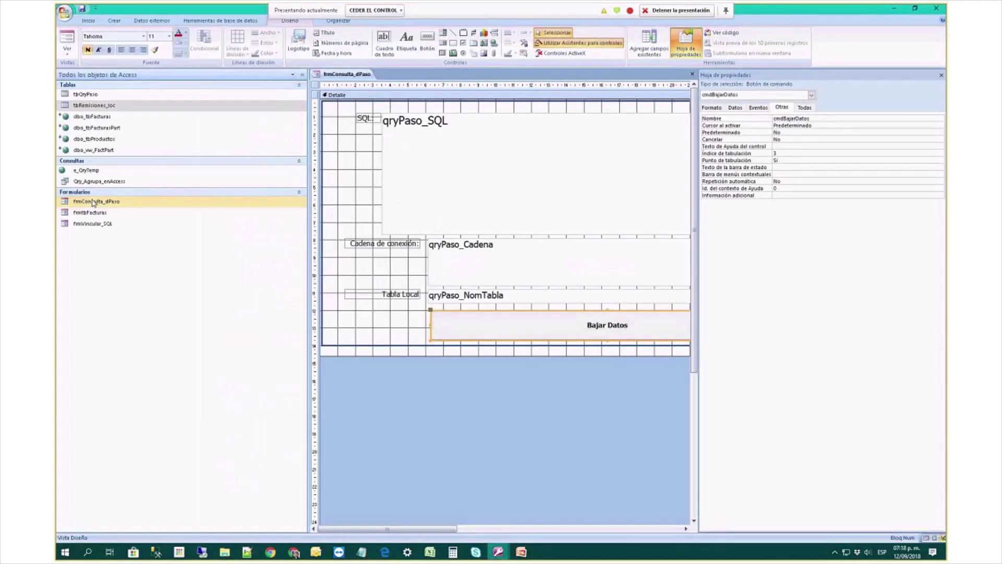
key("alt+F11")
left_click(384, 235)
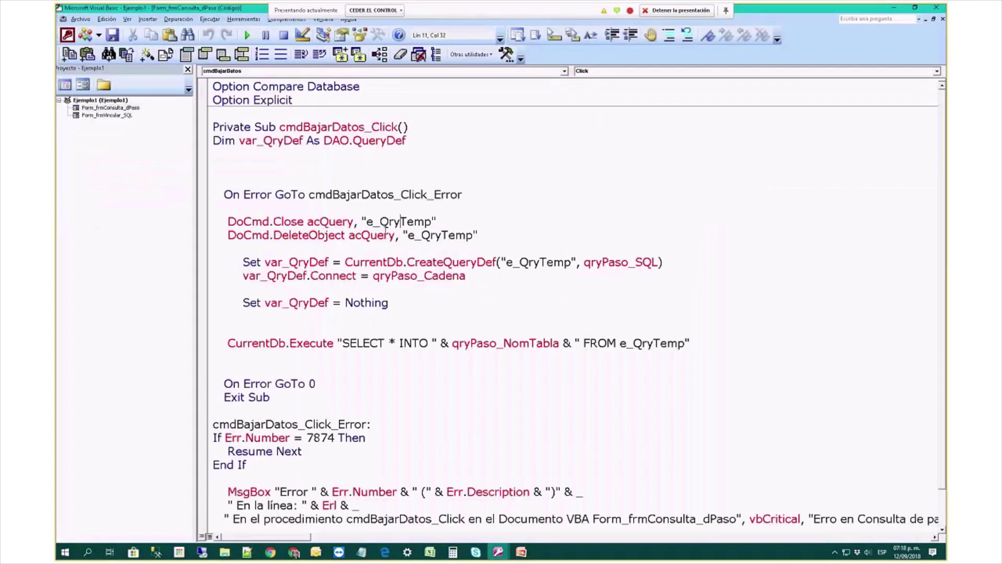
left_click_drag(221, 234, 487, 239)
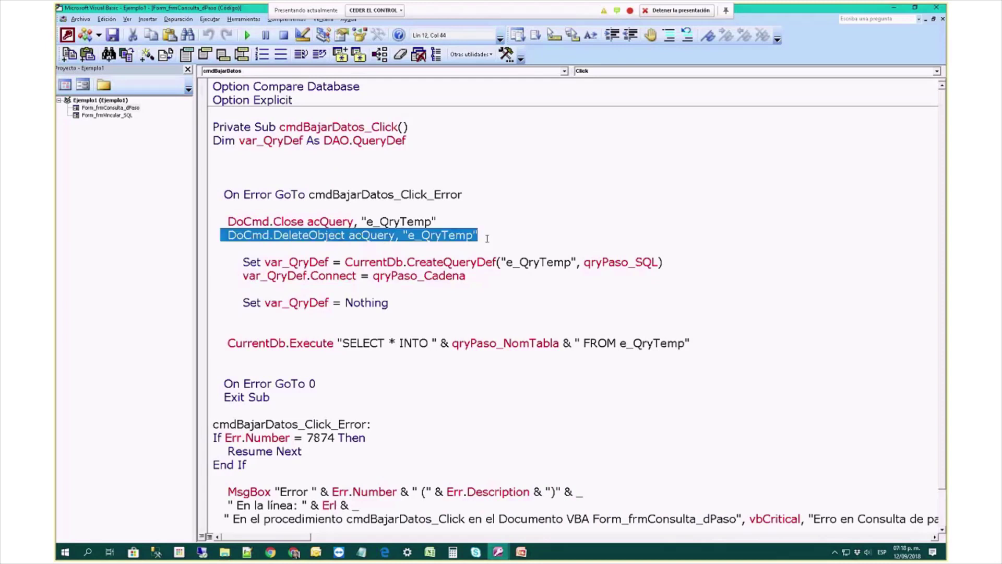
left_click(238, 262)
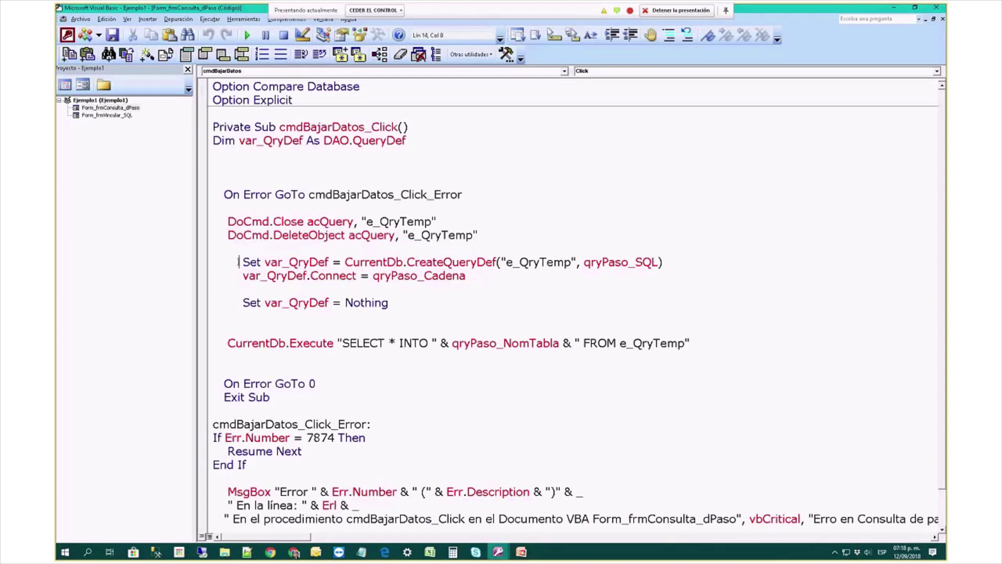
left_click_drag(238, 261, 663, 263)
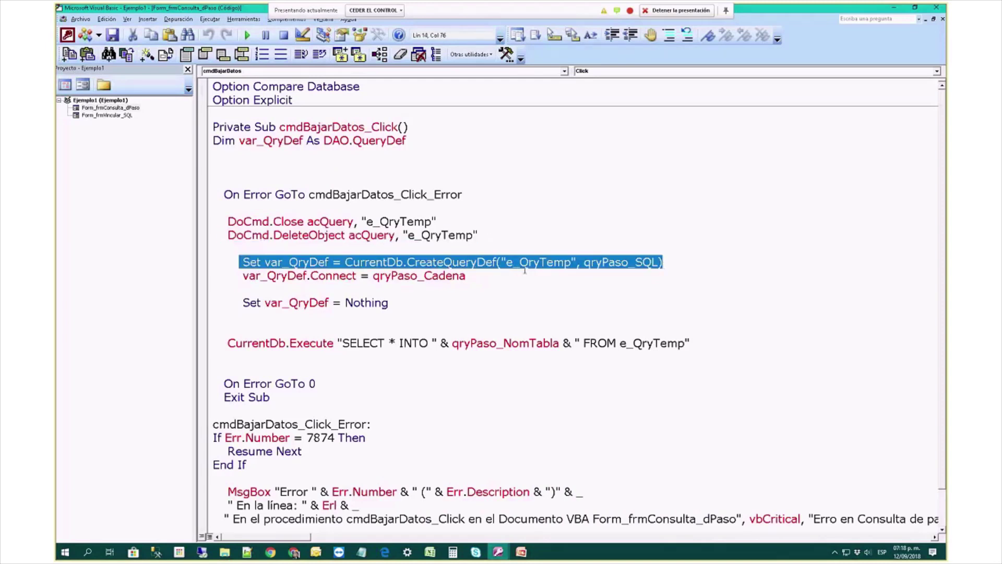
left_click(471, 263)
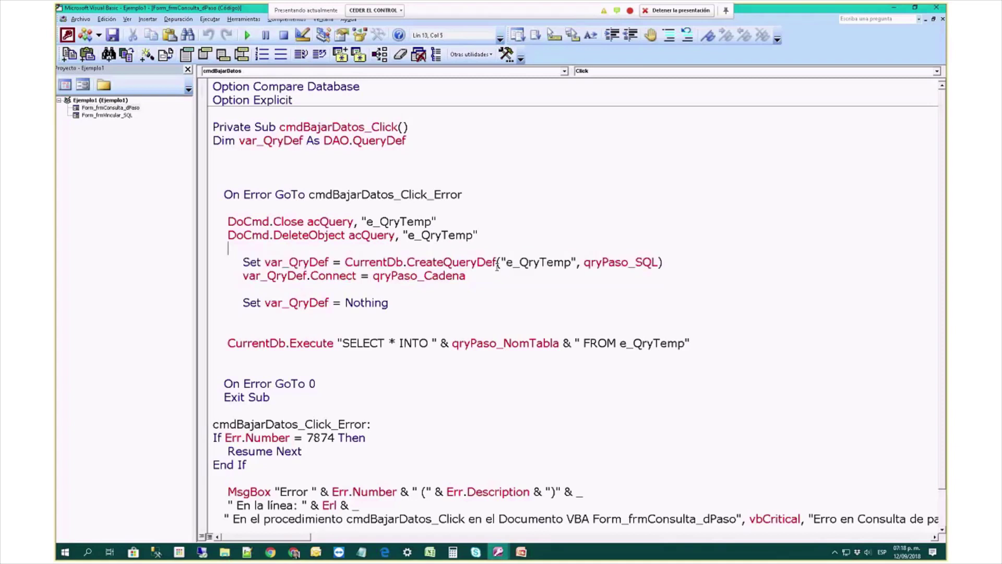
left_click(465, 263)
double_click(536, 262)
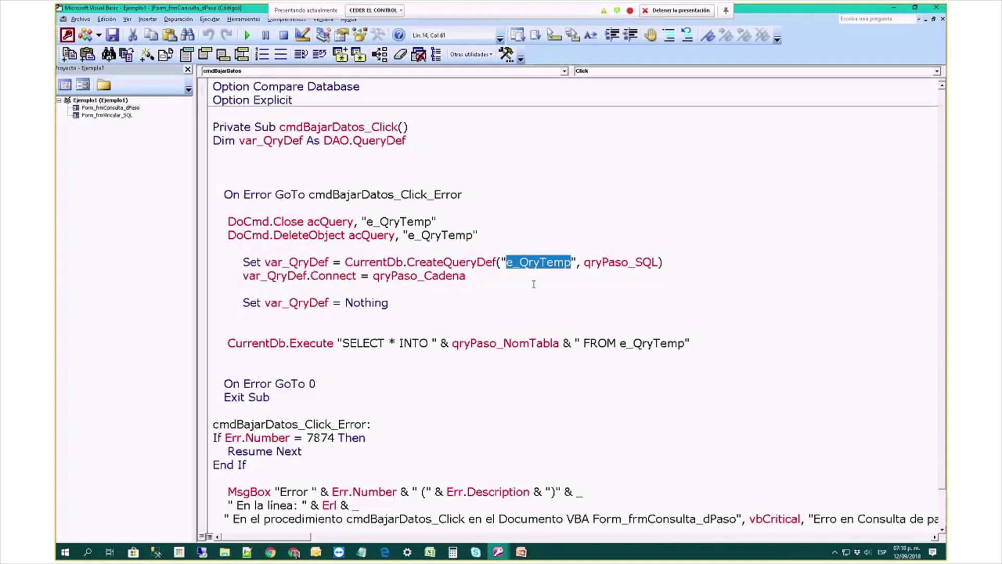
double_click(540, 266)
left_click(533, 262)
key("shift+F3")
key("F3")
double_click(609, 262)
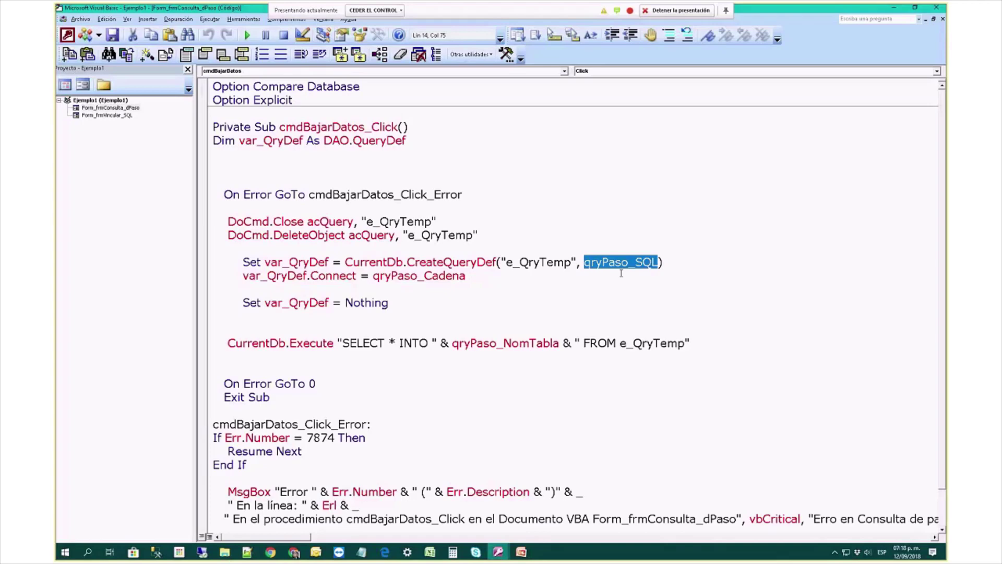
key("alt+Tab")
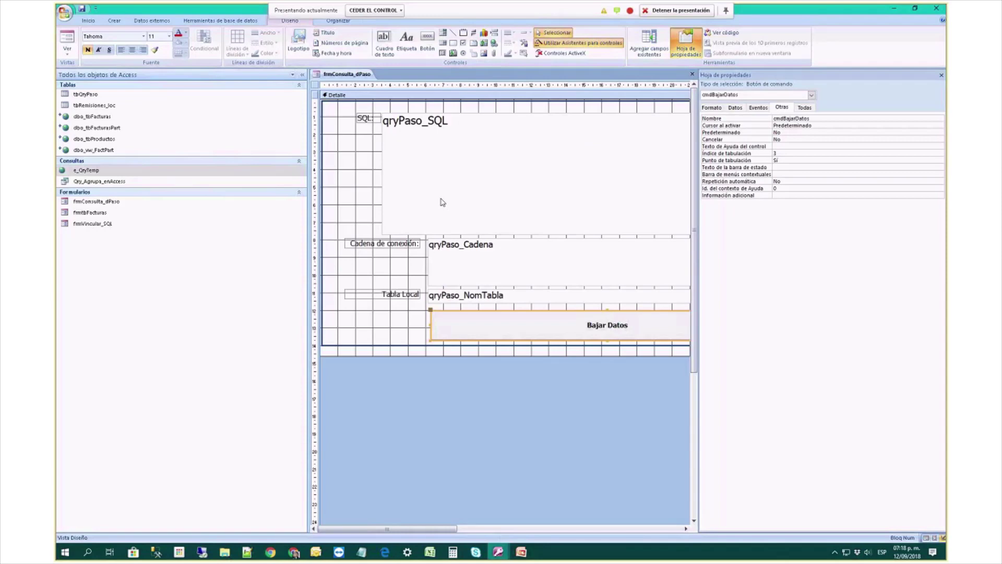
key("alt+Tab")
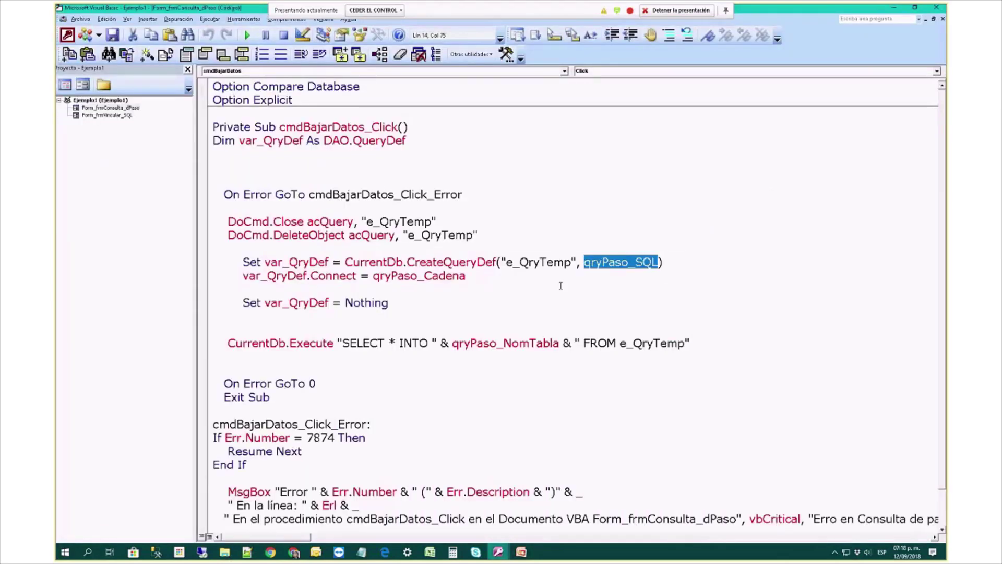
key("alt+Tab")
key("alt+Tab")
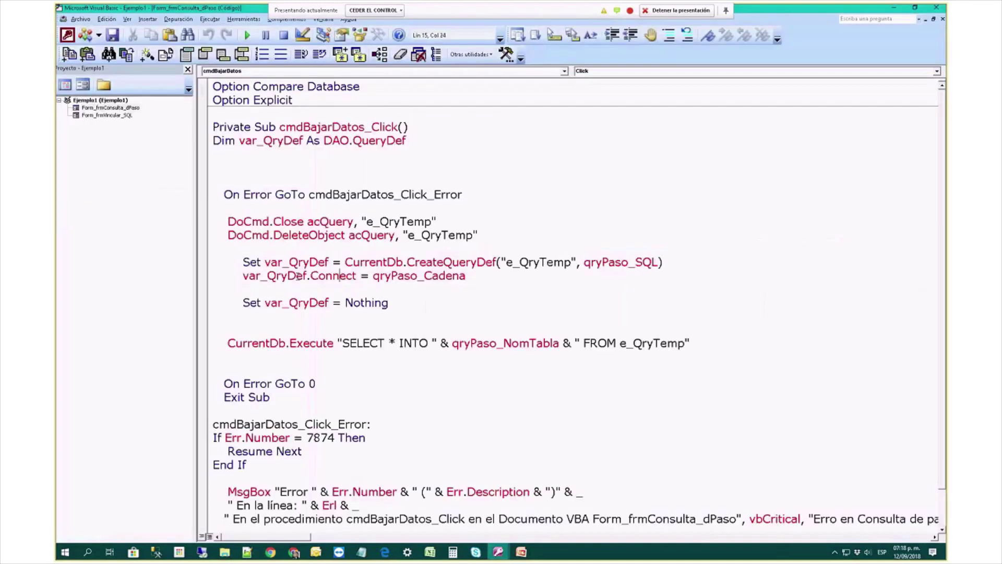
double_click(424, 276)
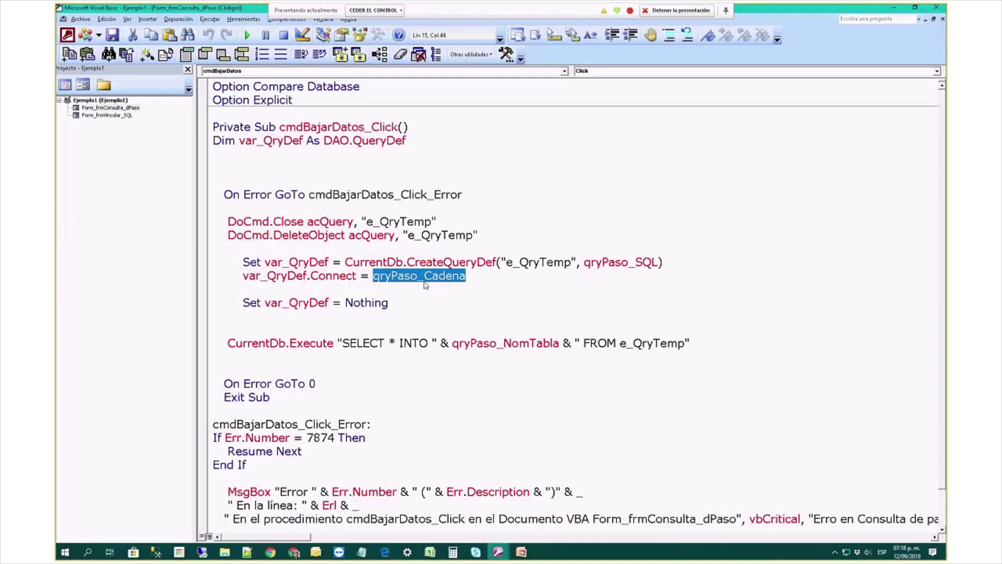
left_click_drag(466, 276, 211, 262)
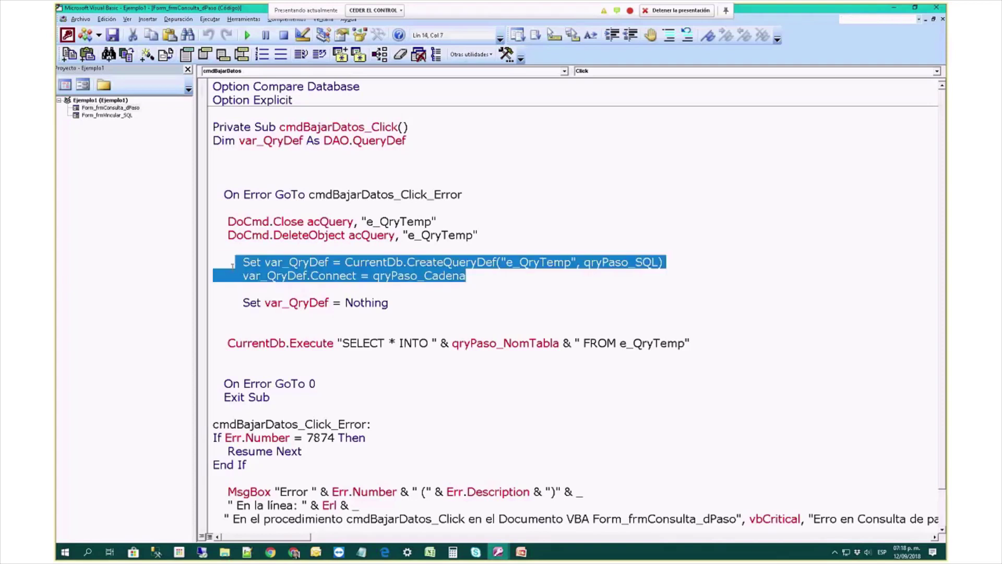
left_click(411, 302)
left_click_drag(410, 302, 216, 302)
left_click(327, 302)
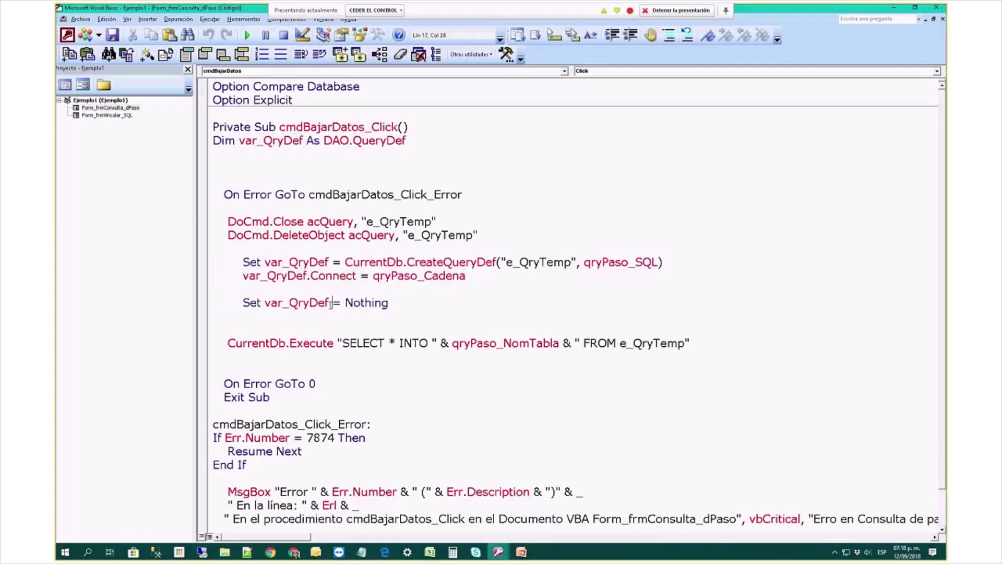
key("shift+F2")
key("ctrl+shift+F2")
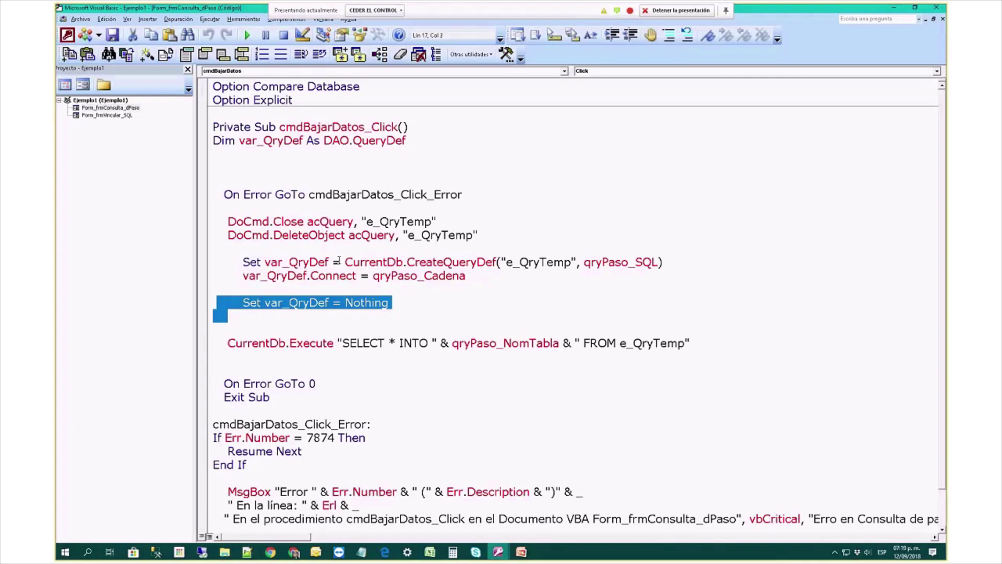
left_click(381, 276)
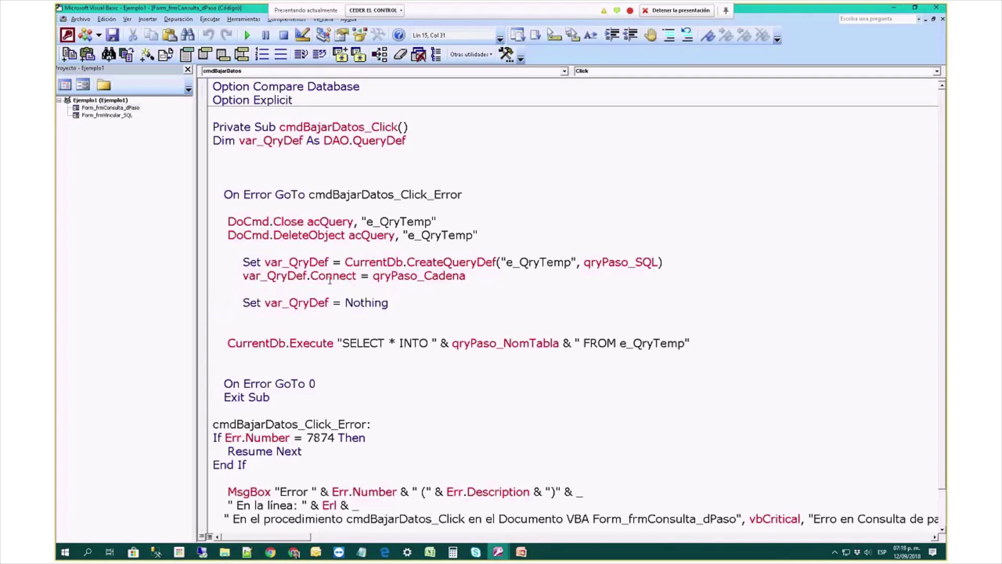
double_click(297, 303)
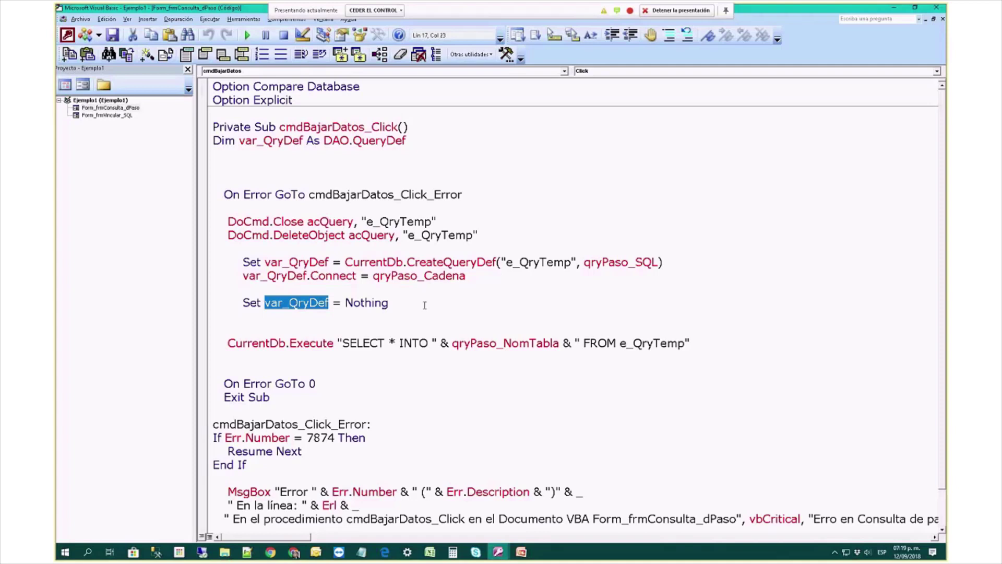
left_click(285, 336)
left_click_drag(337, 343, 438, 343)
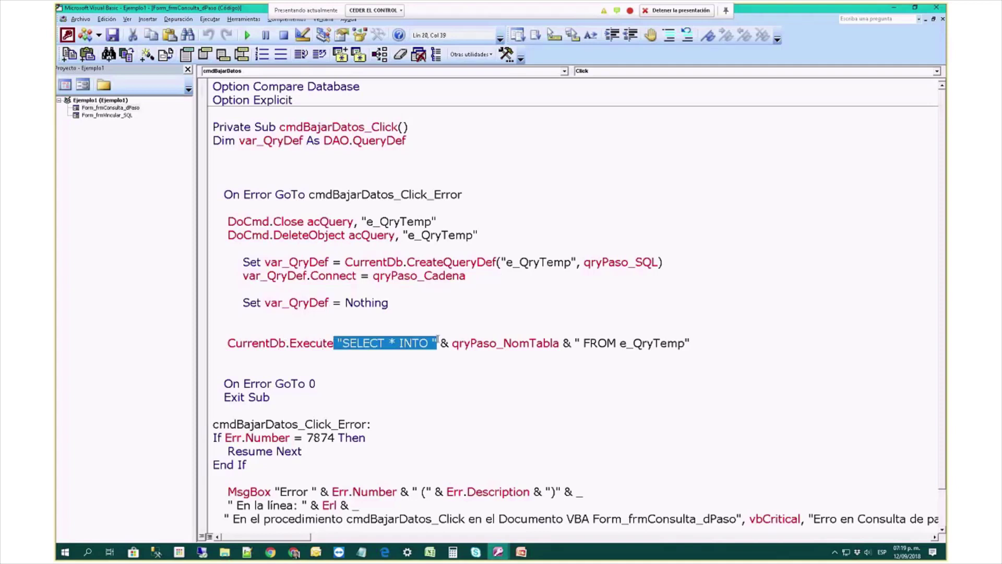
left_click(481, 340)
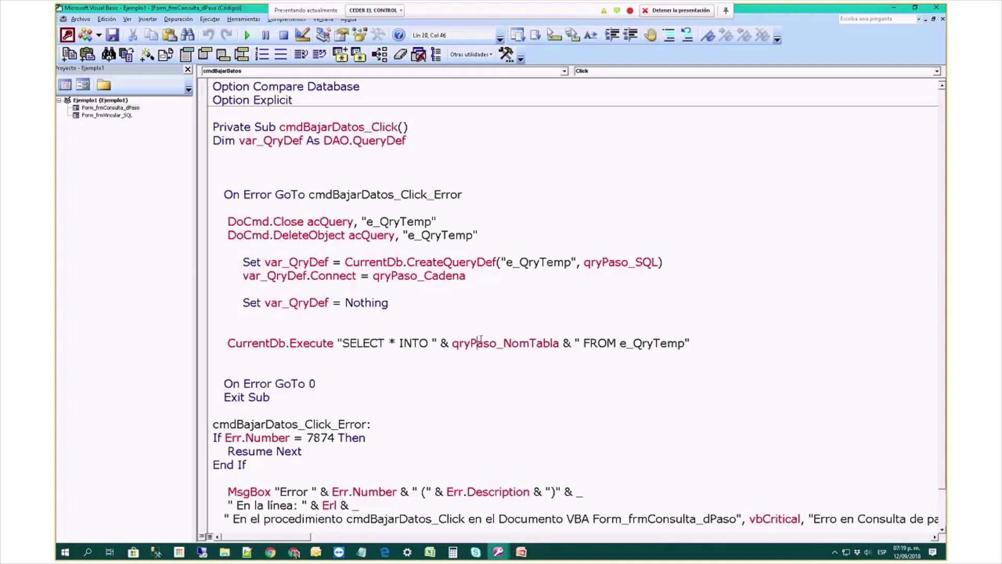
double_click(533, 344)
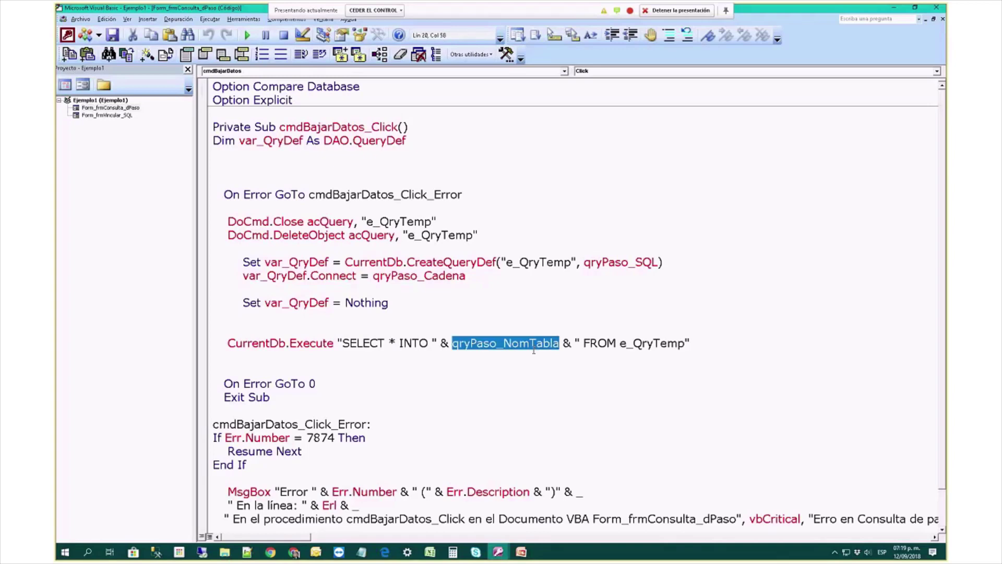
key("alt+F11")
key("Tab")
key("alt+F11")
key("alt+F11")
Change the form's SQL to SELECT * FROM tbclientes Where Cli_clienteID < 100;.
left_click(477, 183)
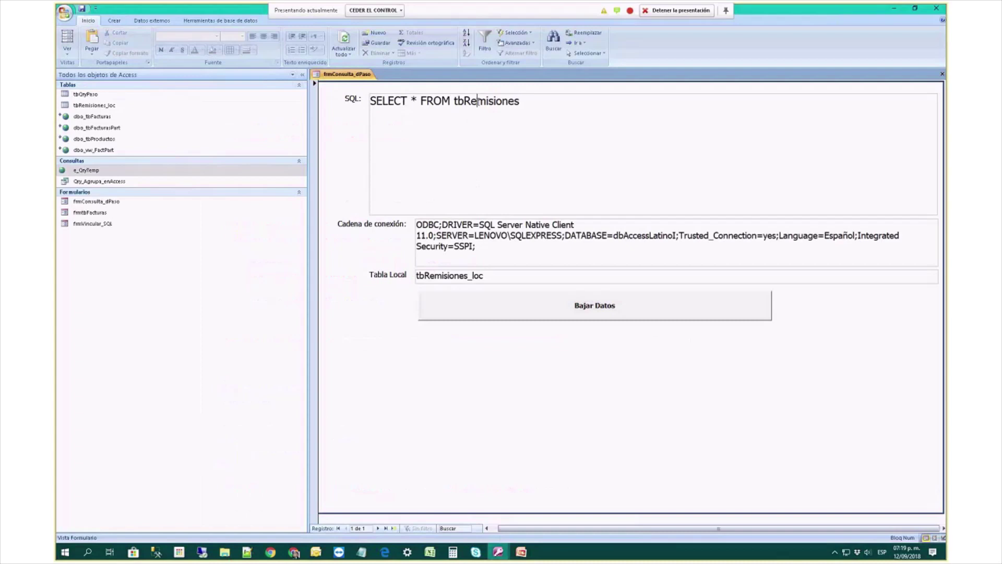
double_click(484, 101)
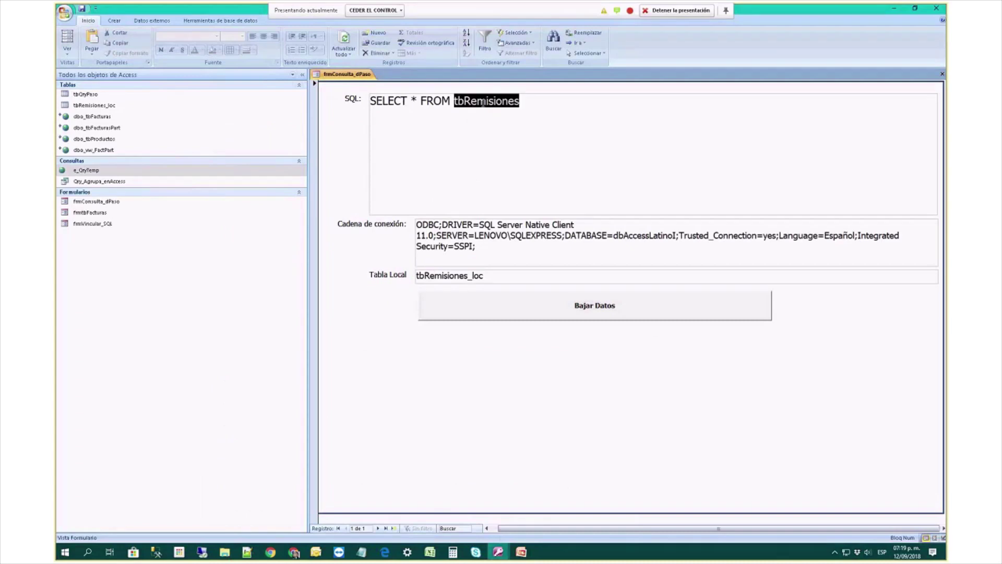
key("ctrl+v")
double_click(484, 102)
type("tbcl")
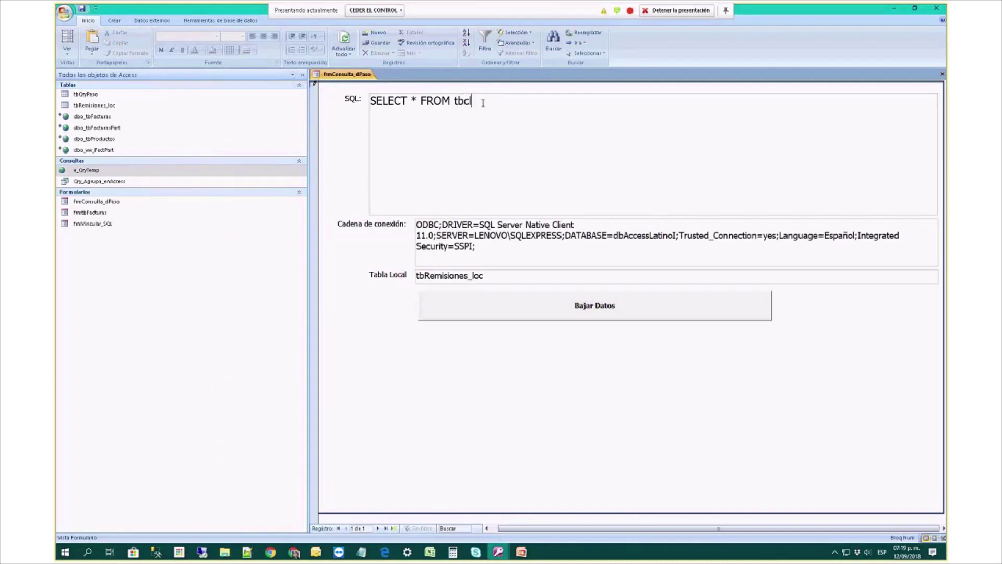
type("ientes Where Cli_cl")
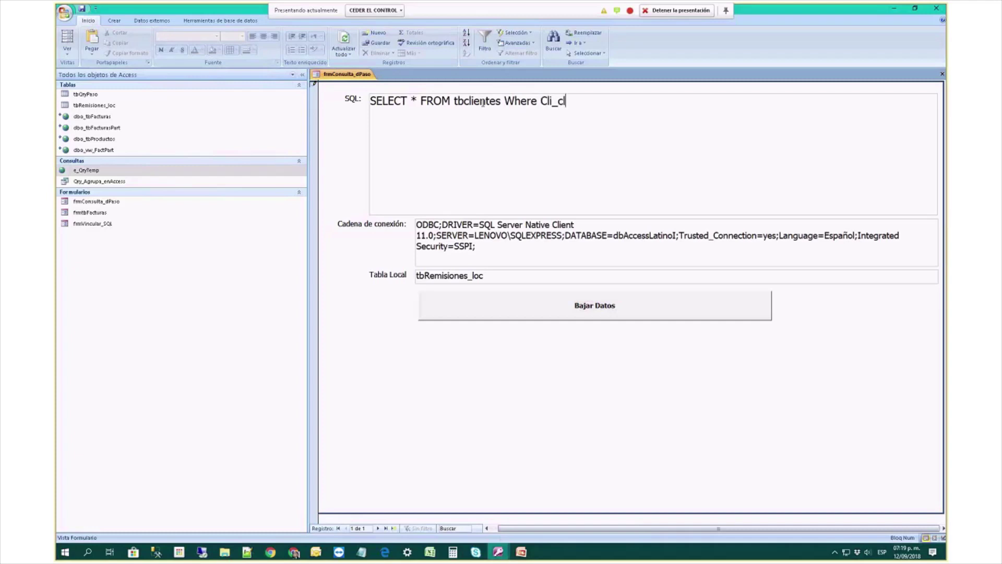
type("ienteID < 100;")
Set Tabla Local to tbcli_Loc and download the results with Bajar Datos.
double_click(478, 276)
key("BackSpace")
type("tbcli")
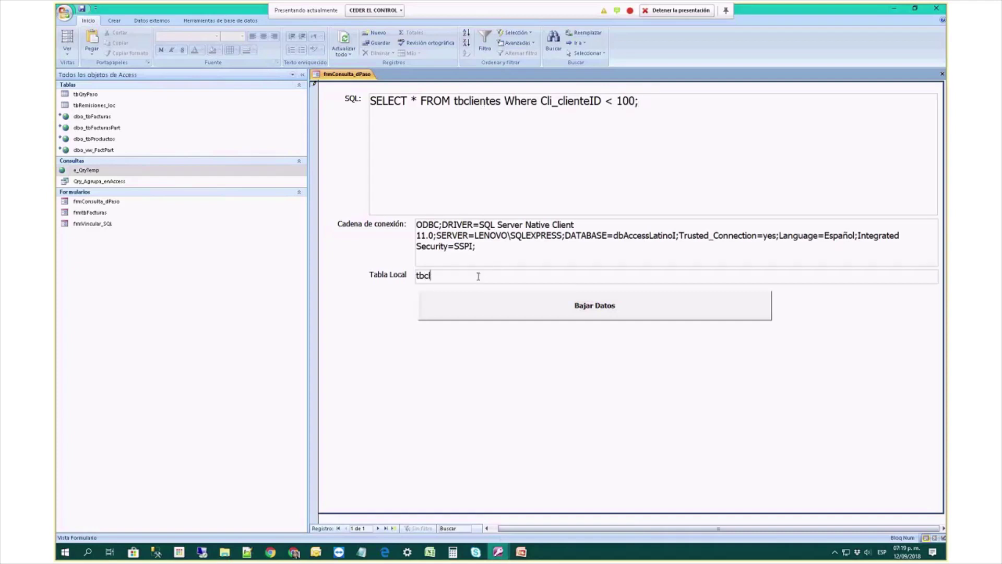
type("_Loc")
left_click(593, 309)
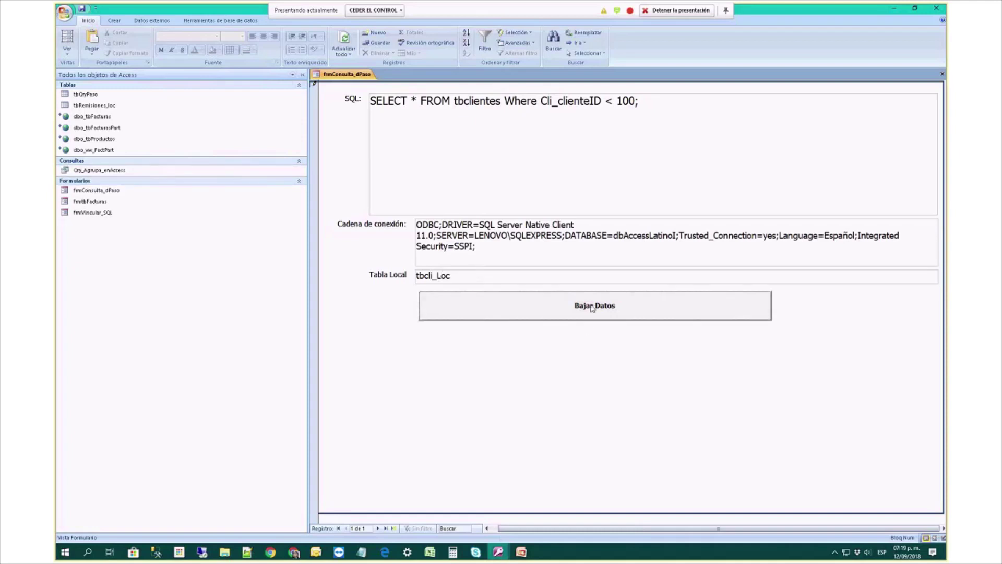
left_click(102, 118)
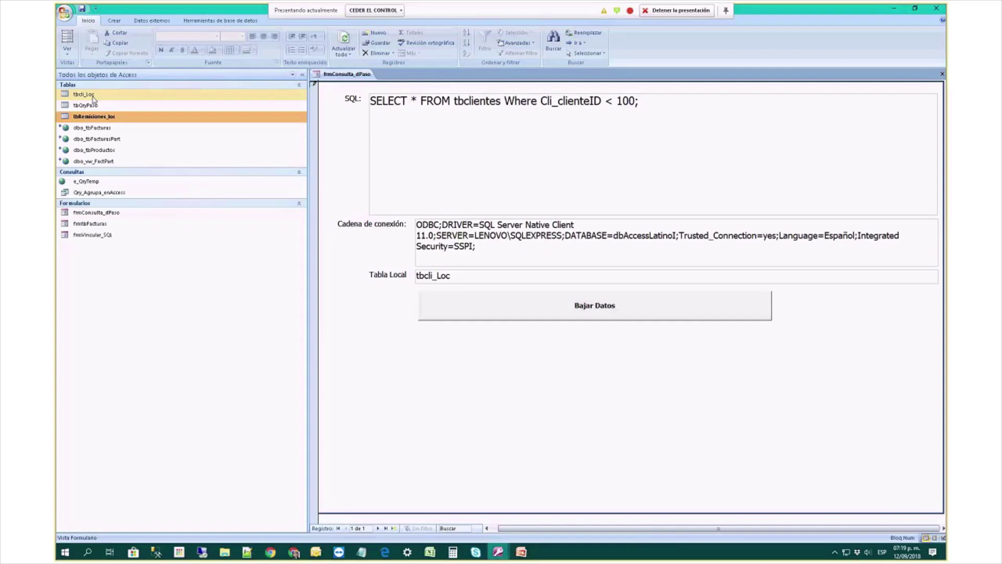
double_click(93, 96)
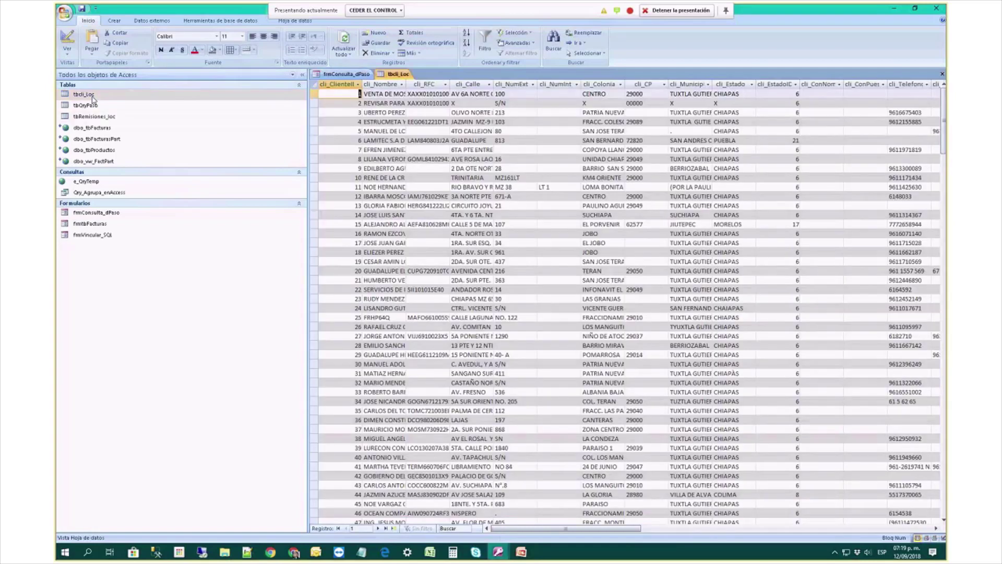
left_click(421, 197)
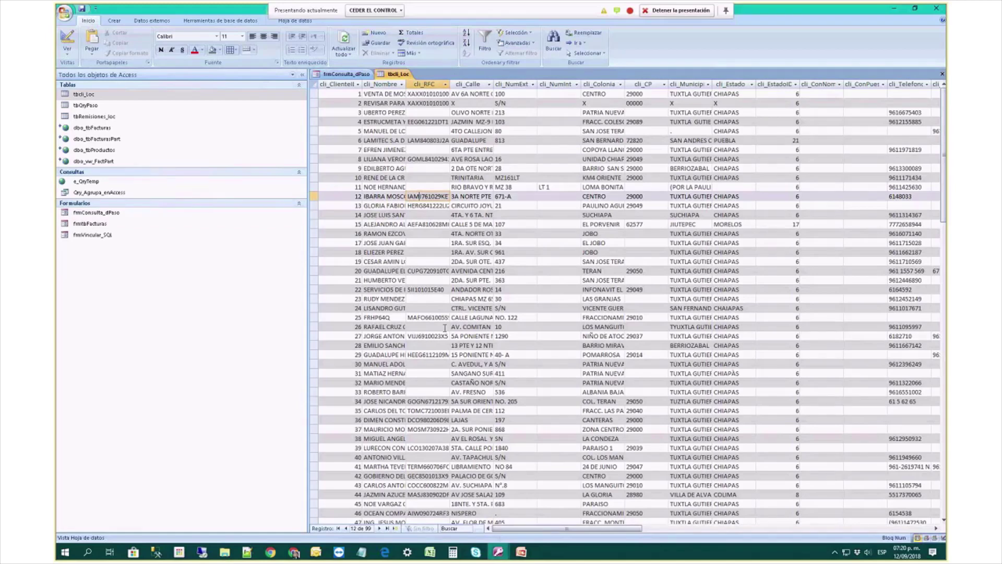
double_click(425, 234)
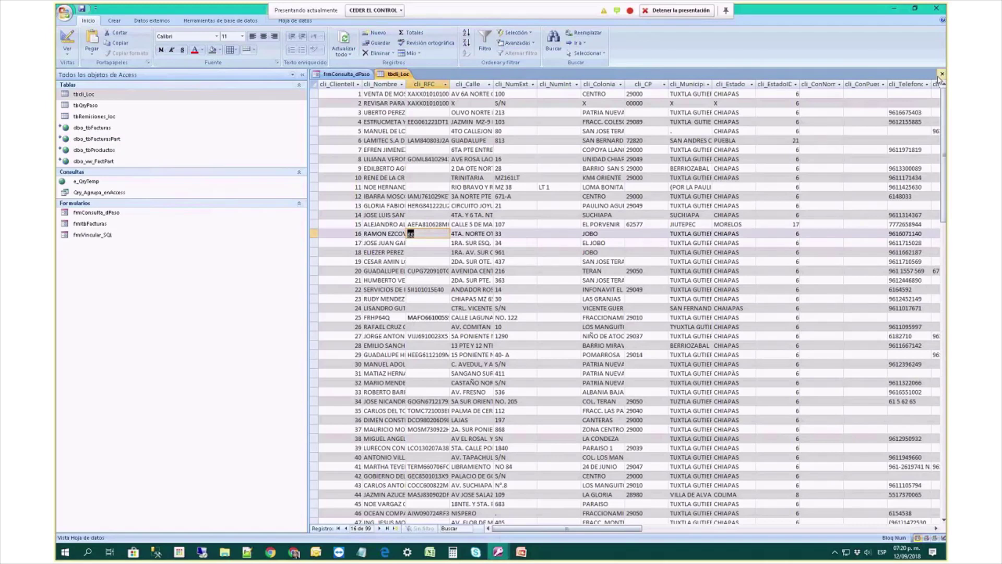
left_click(942, 74)
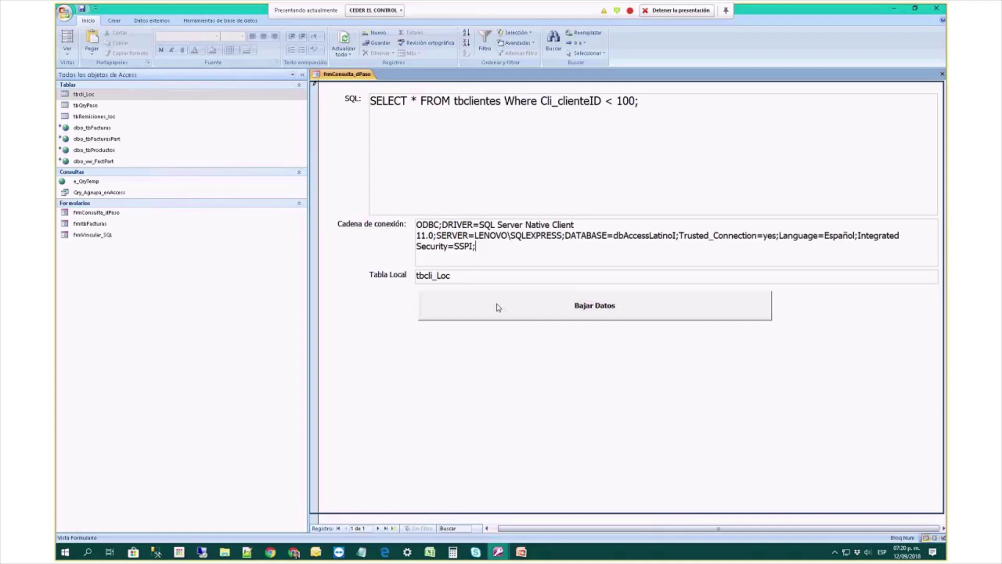
Change the SQL filter operator from < to = so it reads Cli_clienteID = 100.
left_click(612, 102)
key("BackSpace")
type("=")
Download the results, and after the table-exists error, into new local table tbcli2_Loc instead.
left_click(543, 303)
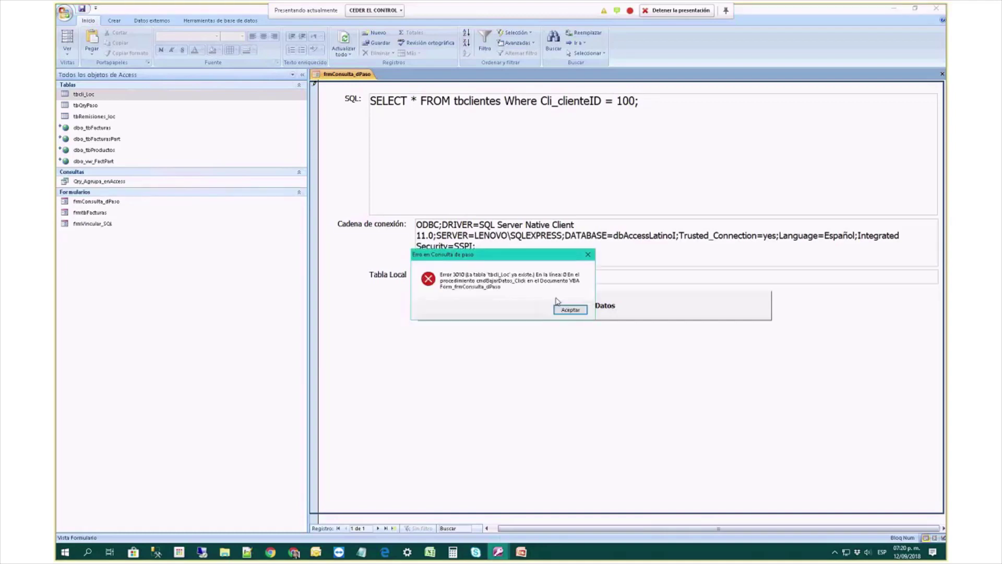
left_click(574, 312)
left_click(433, 275)
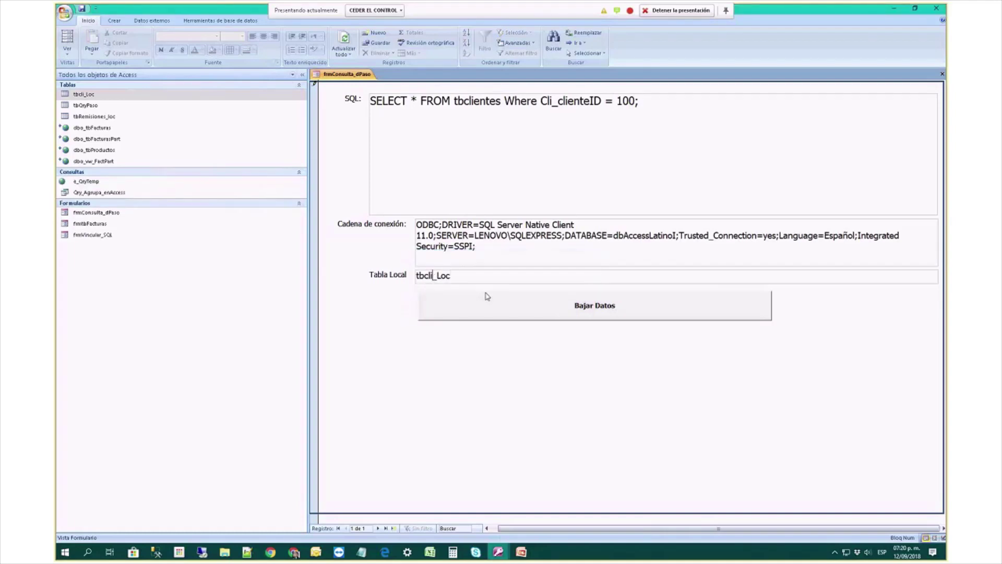
type("2")
left_click(573, 306)
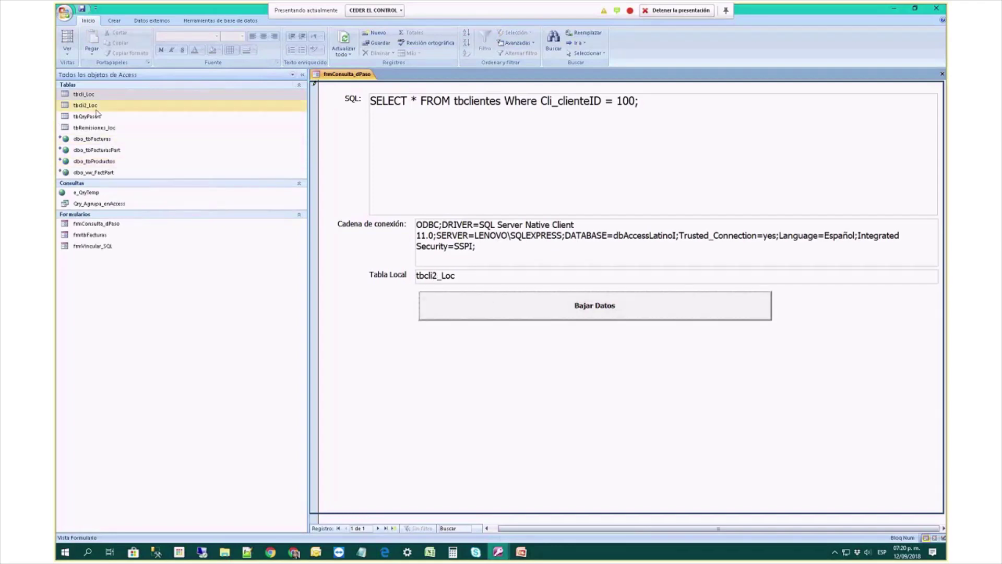
double_click(96, 107)
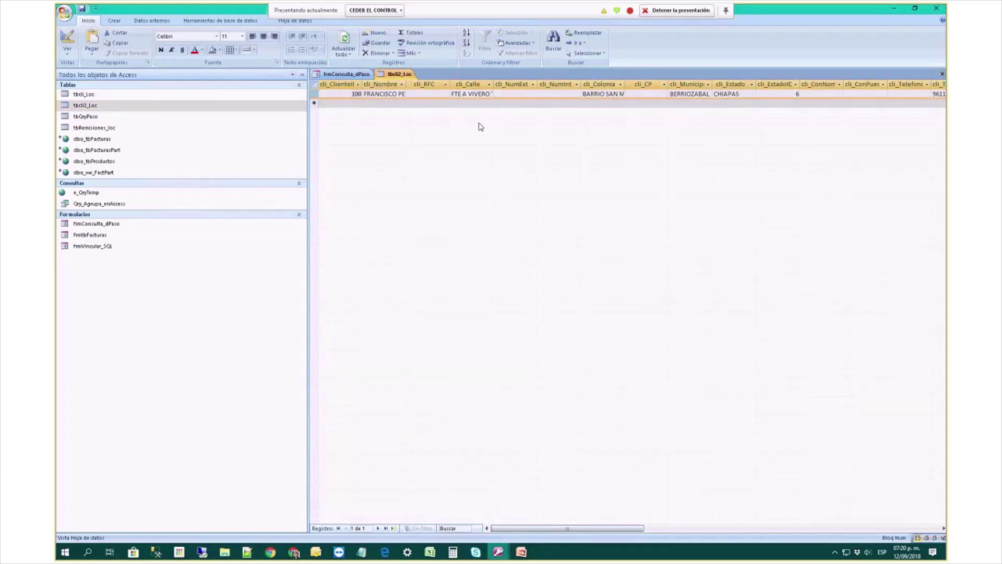
left_click(942, 74)
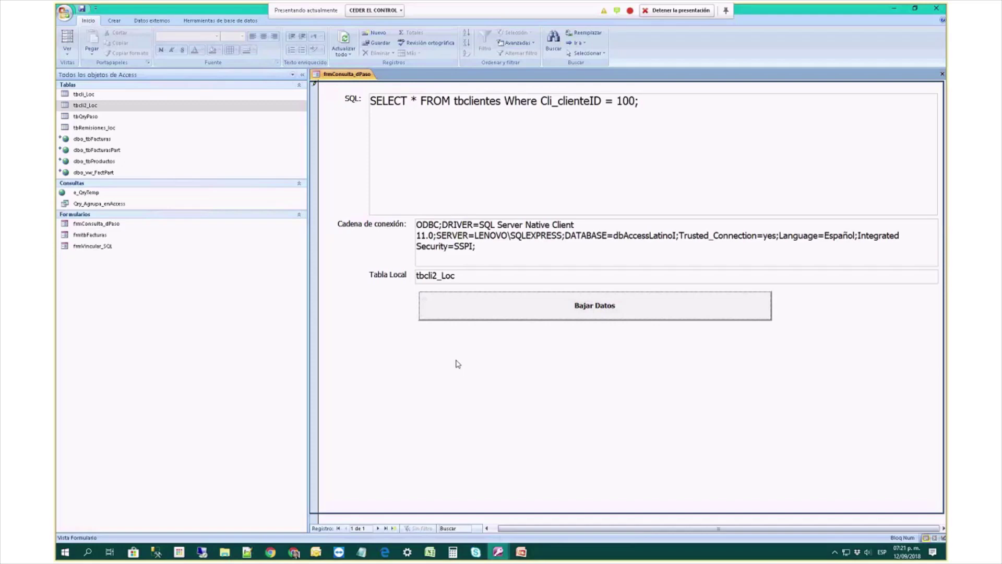
Highlight the connection string in the form to review it.
left_click_drag(480, 251, 399, 220)
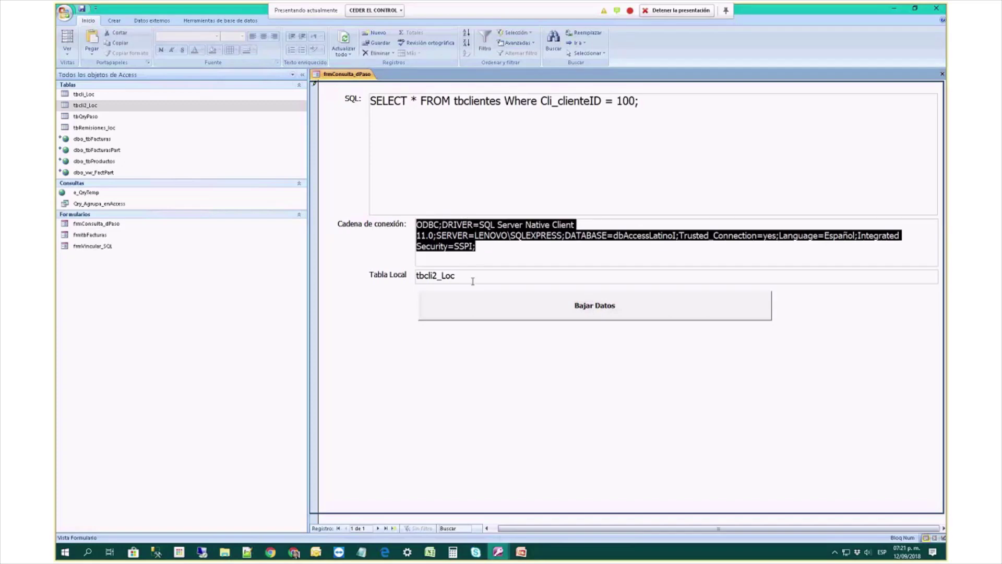
left_click(495, 253)
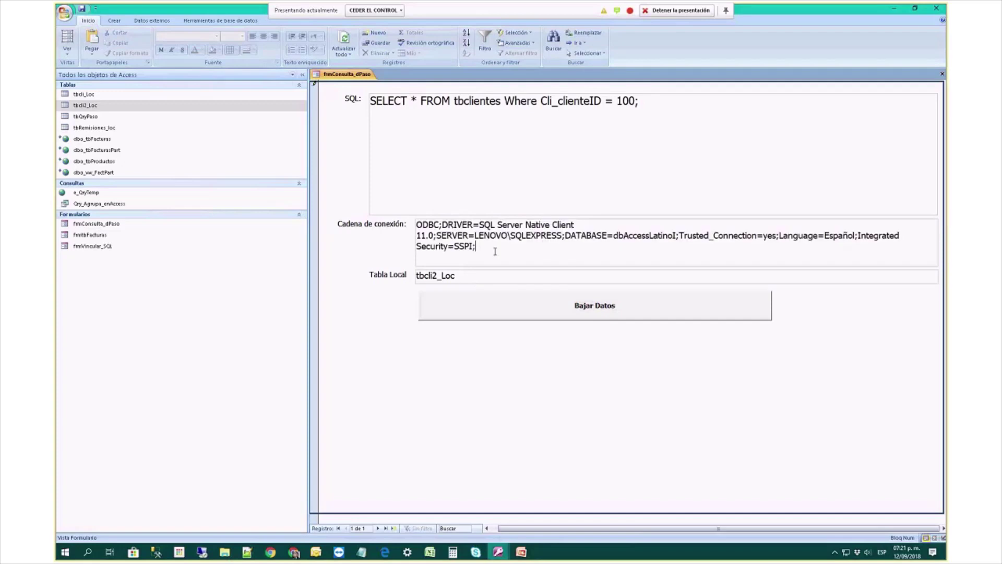
left_click_drag(495, 253, 403, 220)
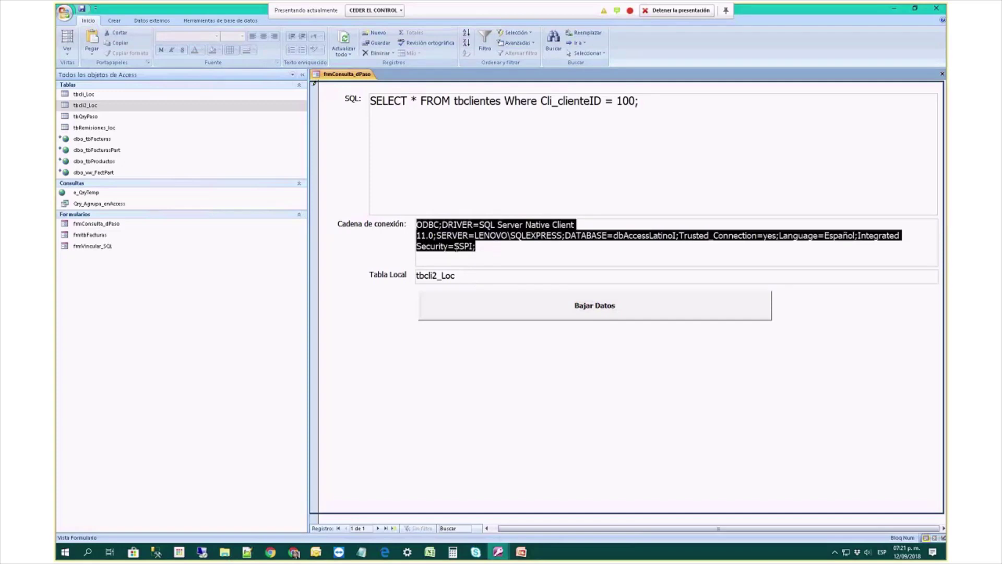
left_click(456, 247)
left_click_drag(456, 247, 407, 218)
left_click(341, 214)
Delete the four linked tables dbo_tbFacturas through dbo_vw_FactPart and confirm the deletion.
left_click(94, 139)
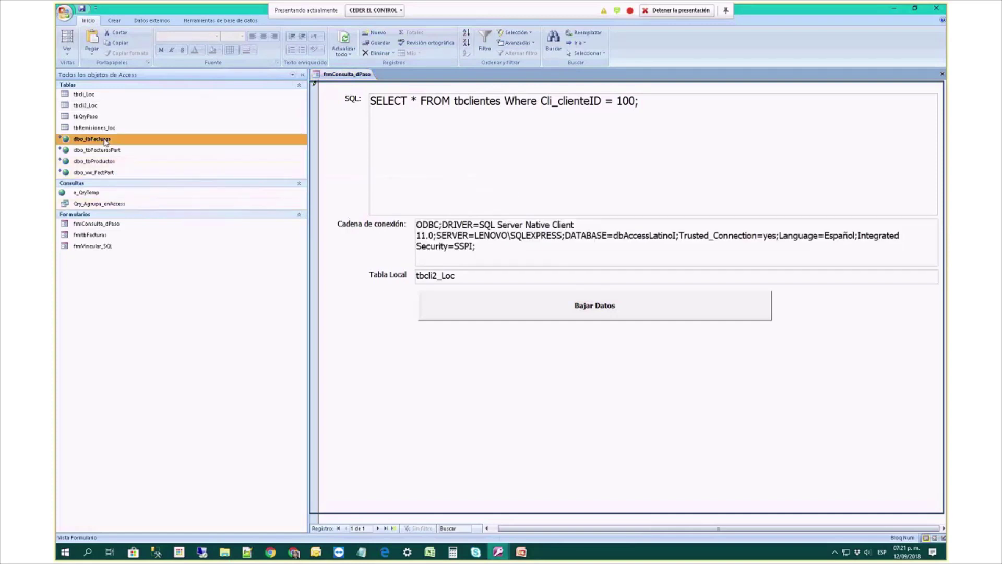
left_click(107, 171, "shift")
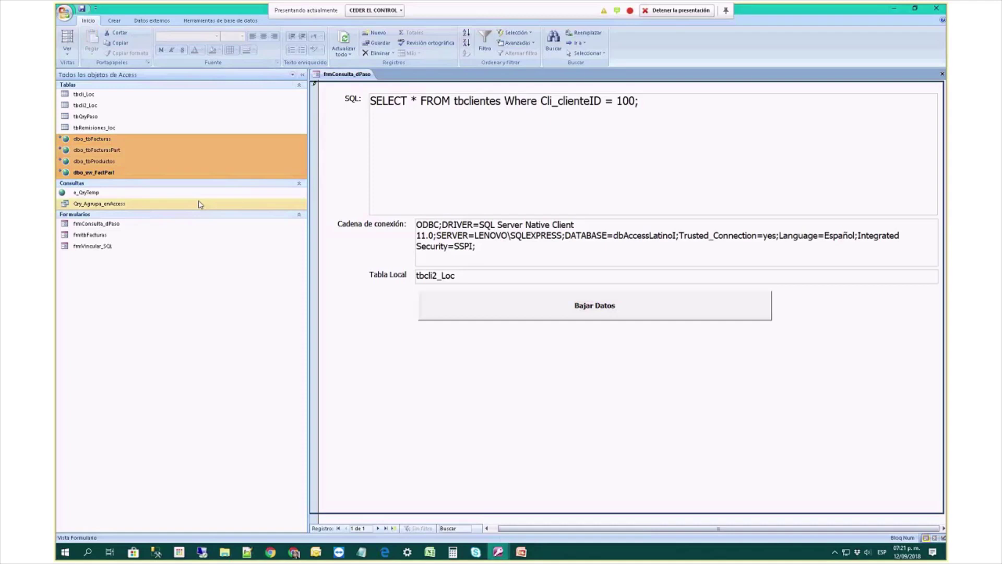
key("Delete")
key("Tab")
key("Return")
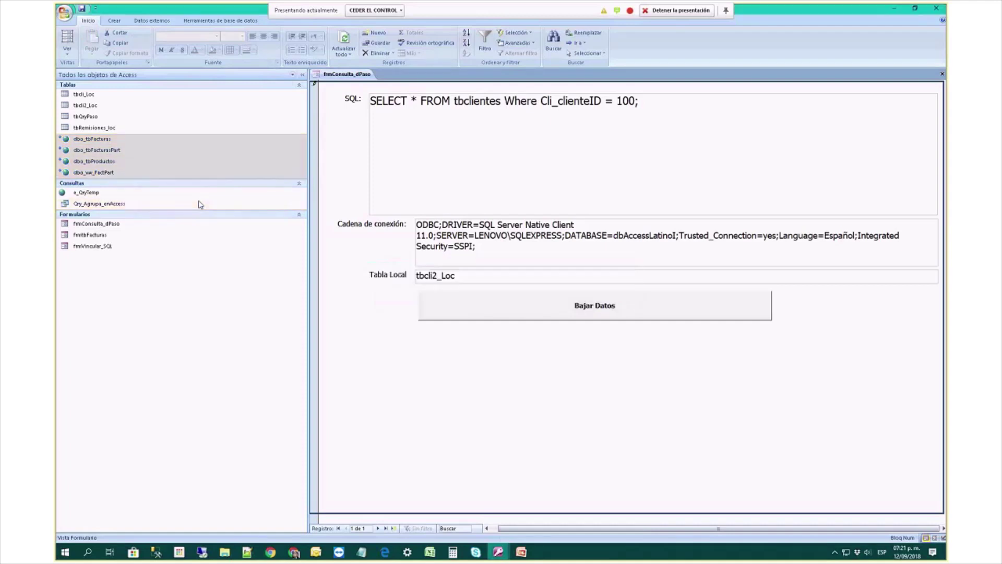
left_click(104, 150)
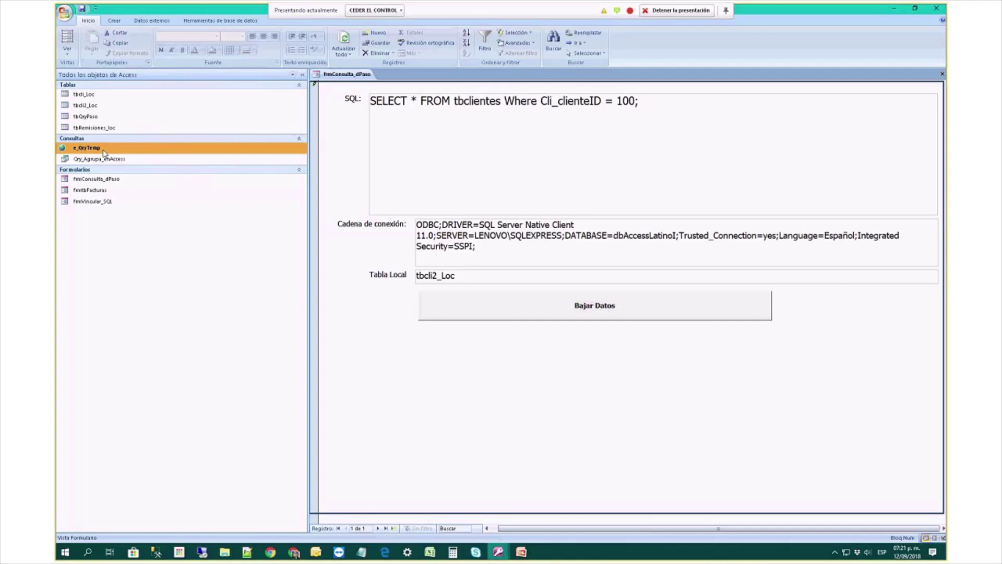
Open e_QryTemp in design view, check its ODBC connection string, then close it.
right_click(103, 151)
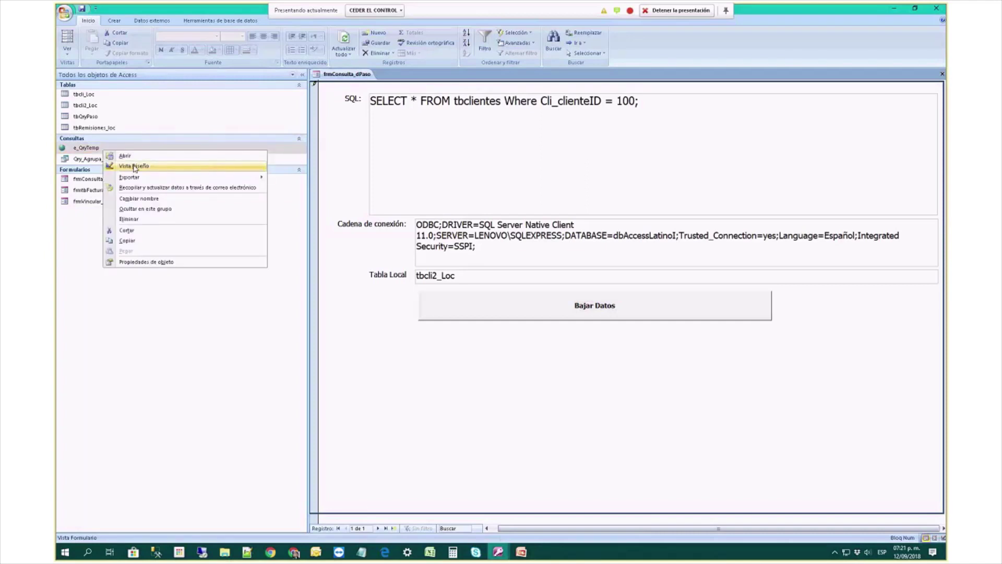
left_click(134, 166)
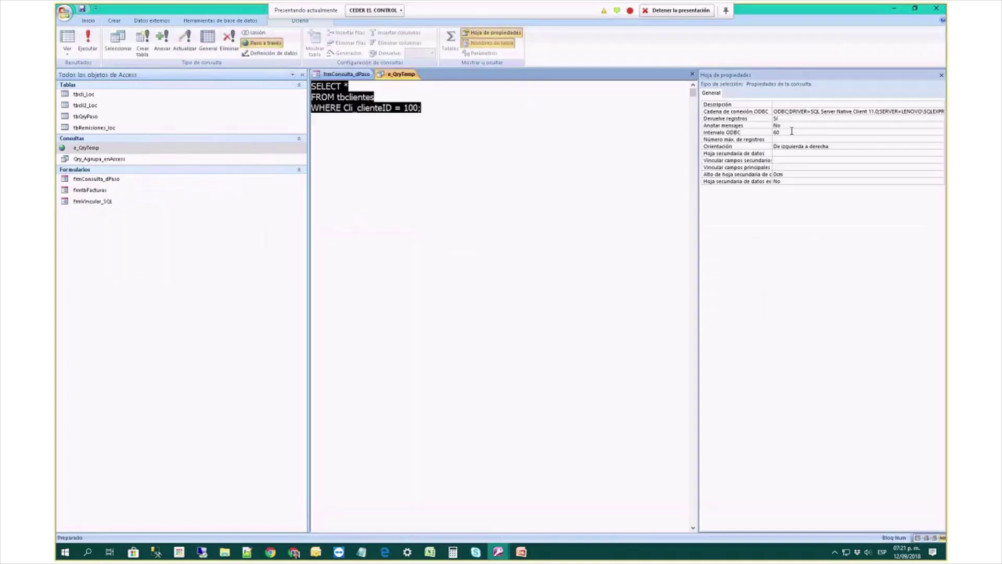
left_click(797, 111)
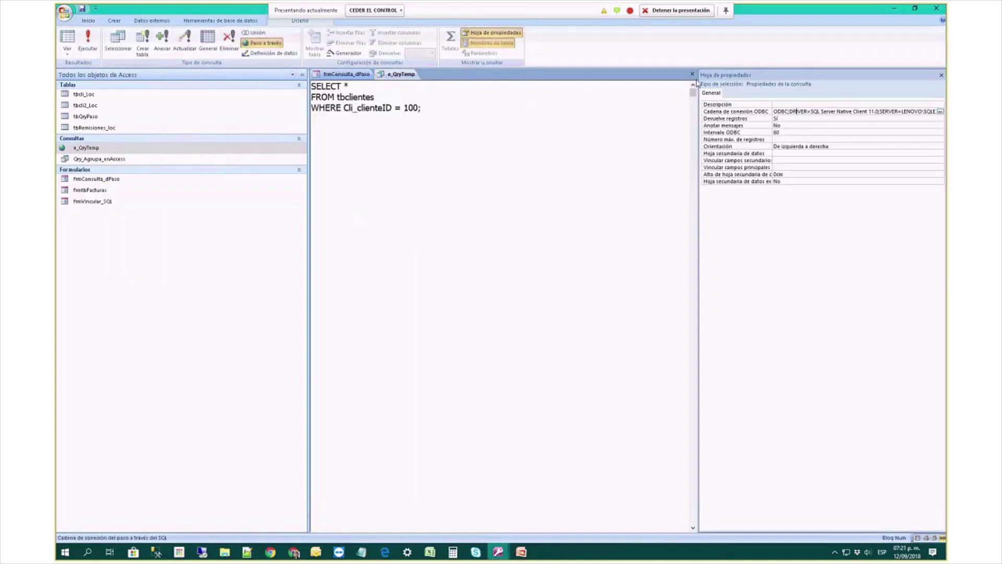
left_click(692, 74)
left_click(96, 148)
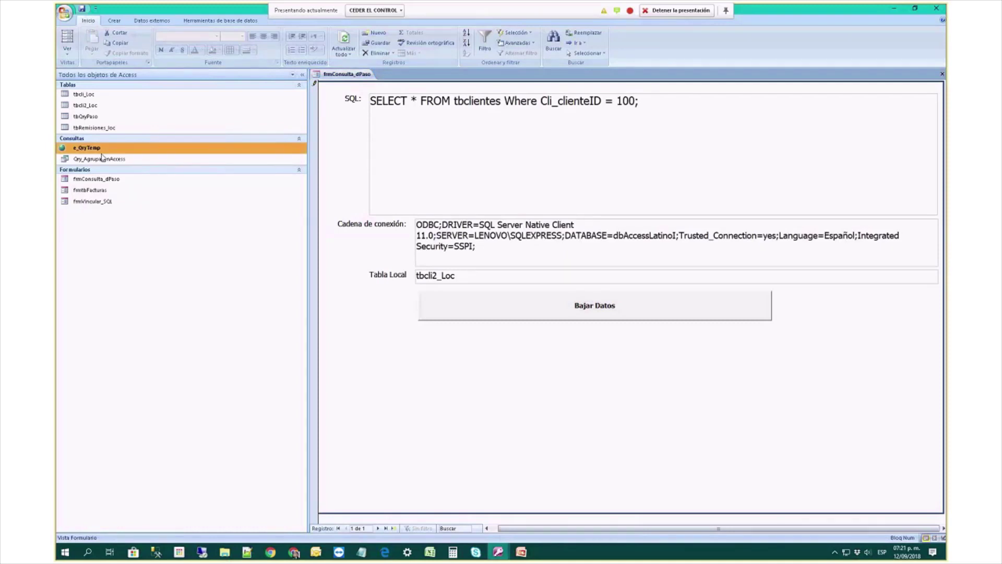
In the VBA code, add DoCmd.Close acQuery, "e_QryTemp" after the CurrentDb.Execute line.
key("alt+F11")
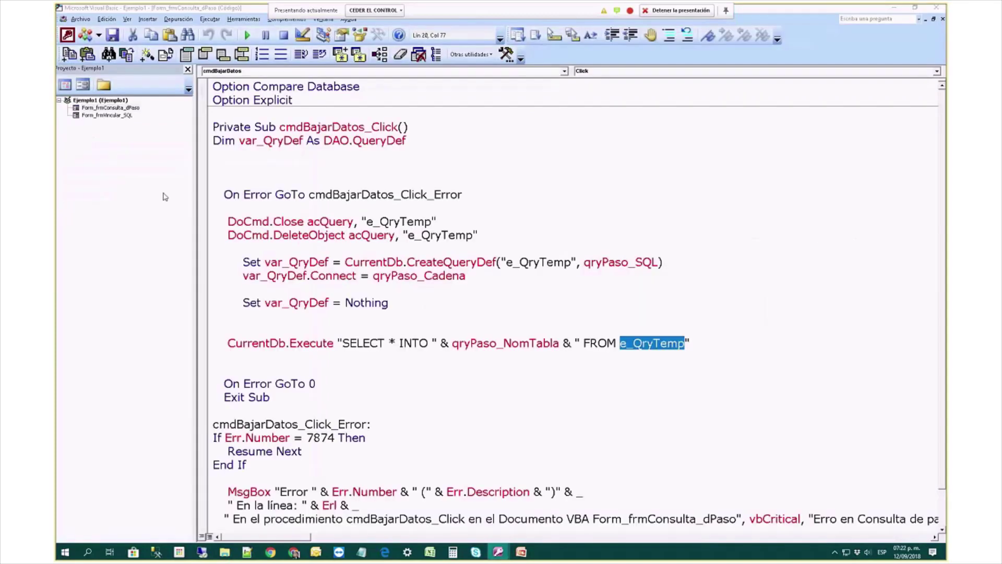
key("Down")
key("Return")
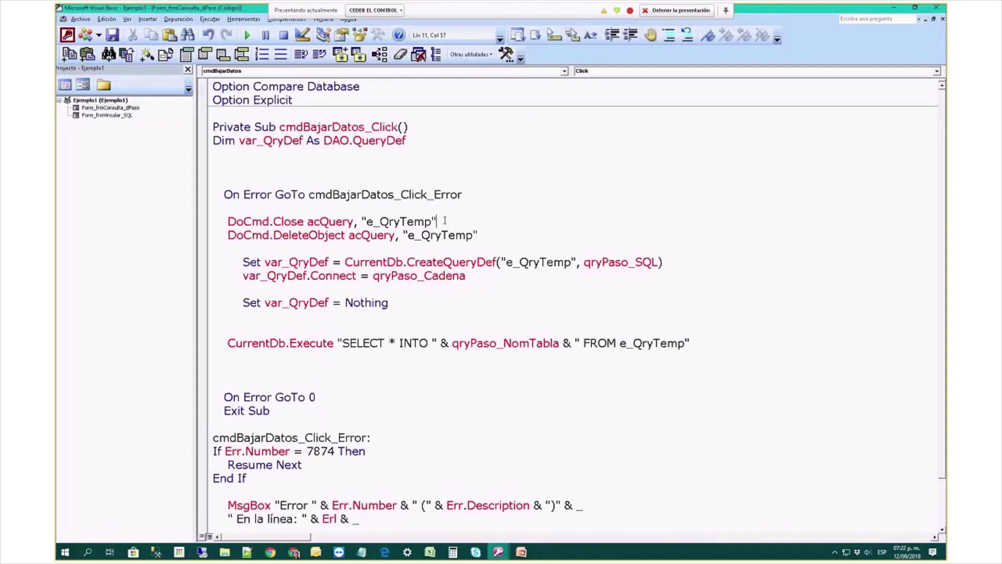
type("DoCmd.Close acQuery, \"e_QryTemp\"")
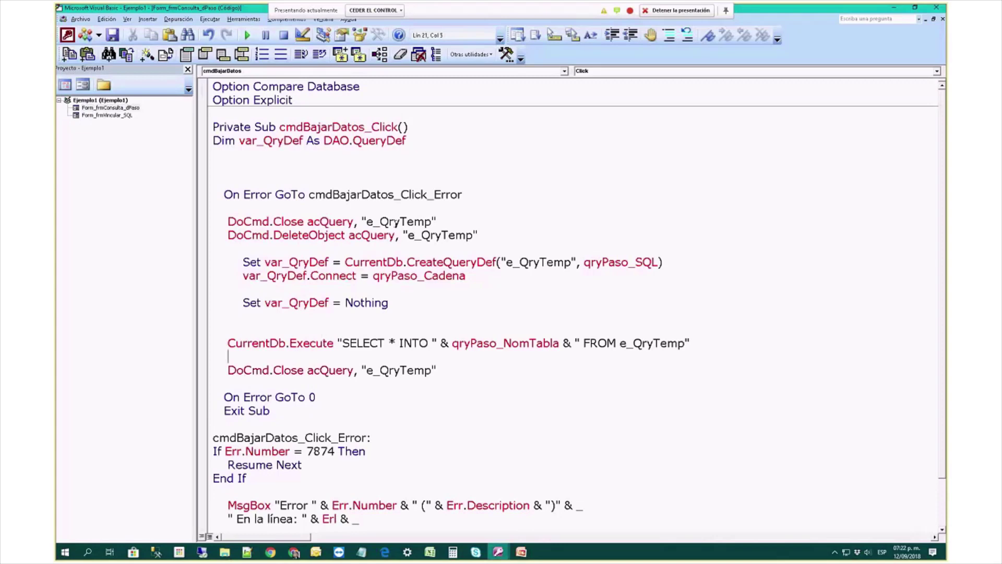
key("alt+F11")
Change the SQL filter to Cli_clienteID = 101 and the local table to tbcli_101_Loc.
left_click(591, 150)
key("Left")
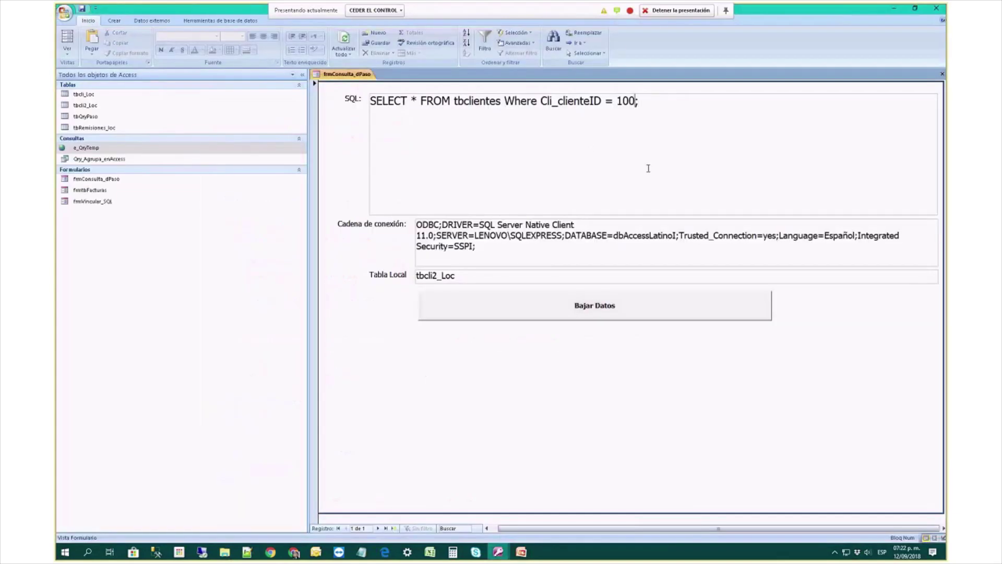
key("BackSpace")
type("1")
left_click(438, 277)
key("BackSpace")
type("_101")
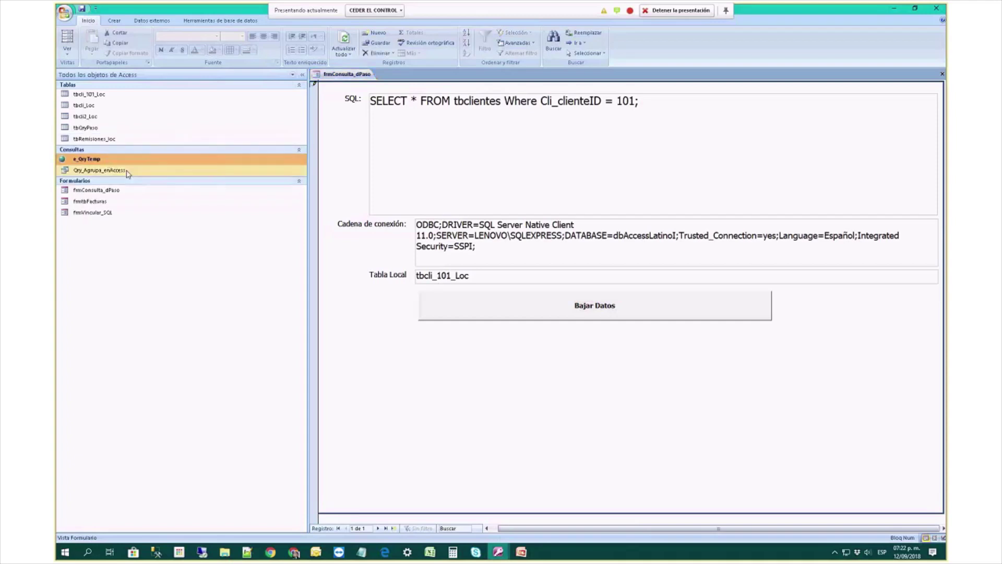
key("alt+F11")
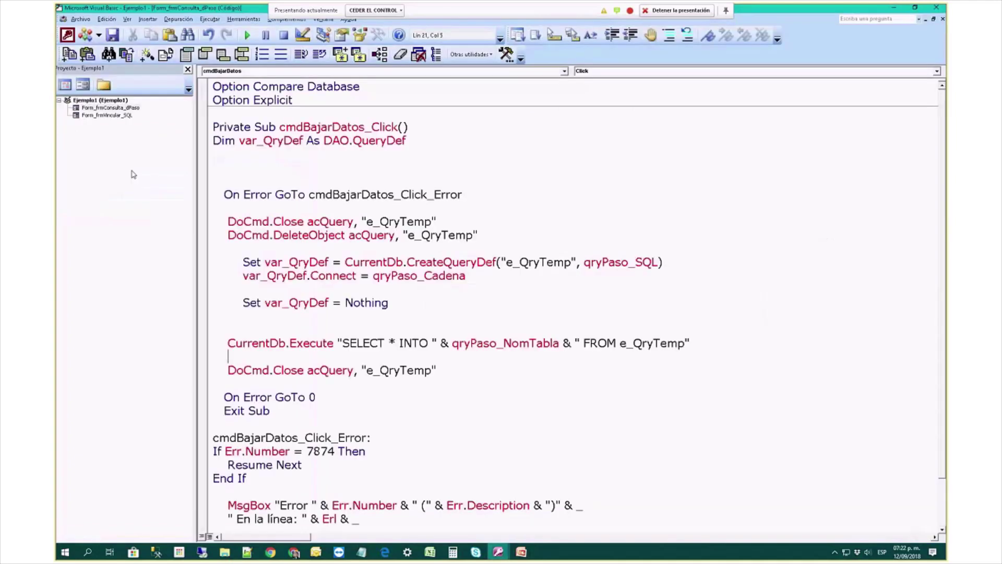
Replace the DoCmd.Close line after Execute with a copy of the DoCmd.DeleteObject statement for e_QryTemp.
left_click(413, 381)
key("Up")
key("Up")
key("Up")
key("Up")
key("Up")
key("Up")
key("Up")
key("Up")
key("Up")
key("Up")
key("Up")
key("shift+End")
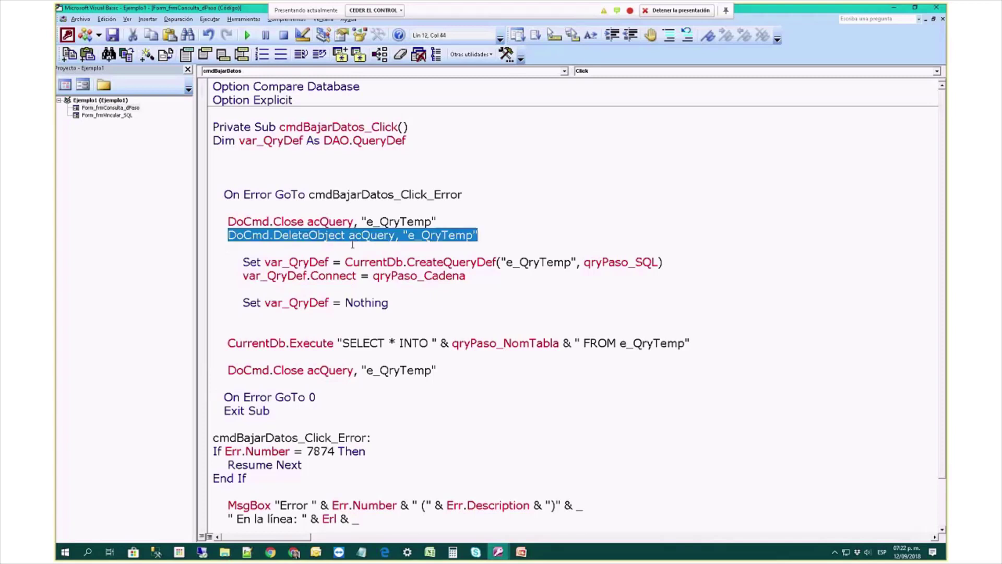
key("ctrl+c")
left_click(428, 373)
key("Home")
key("shift+End")
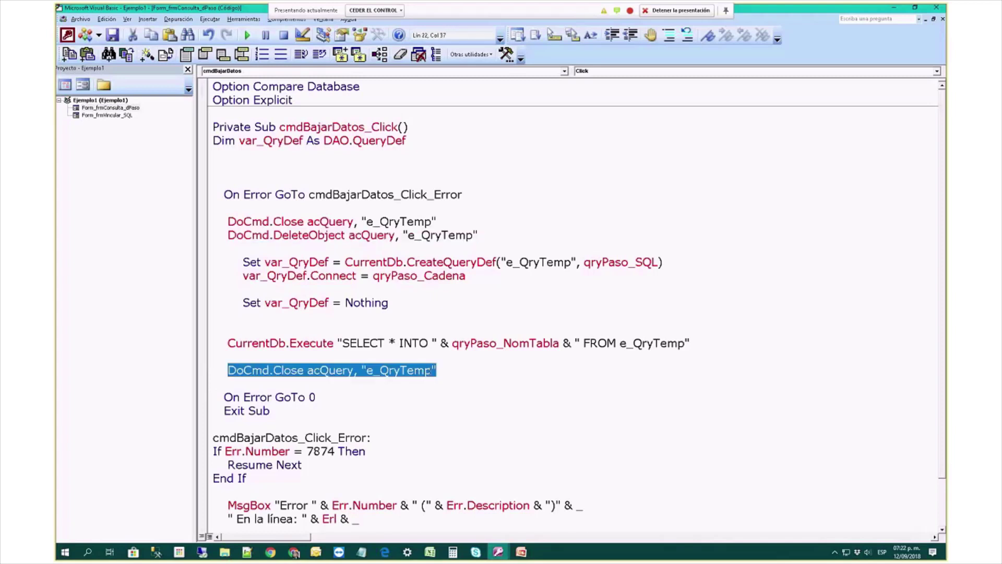
key("ctrl+v")
key("Up")
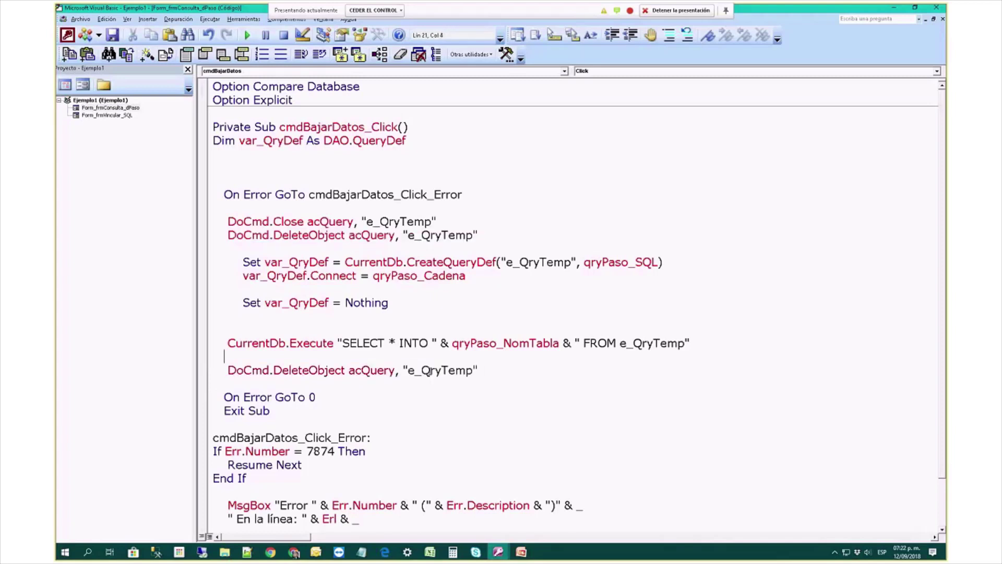
key("alt+F11")
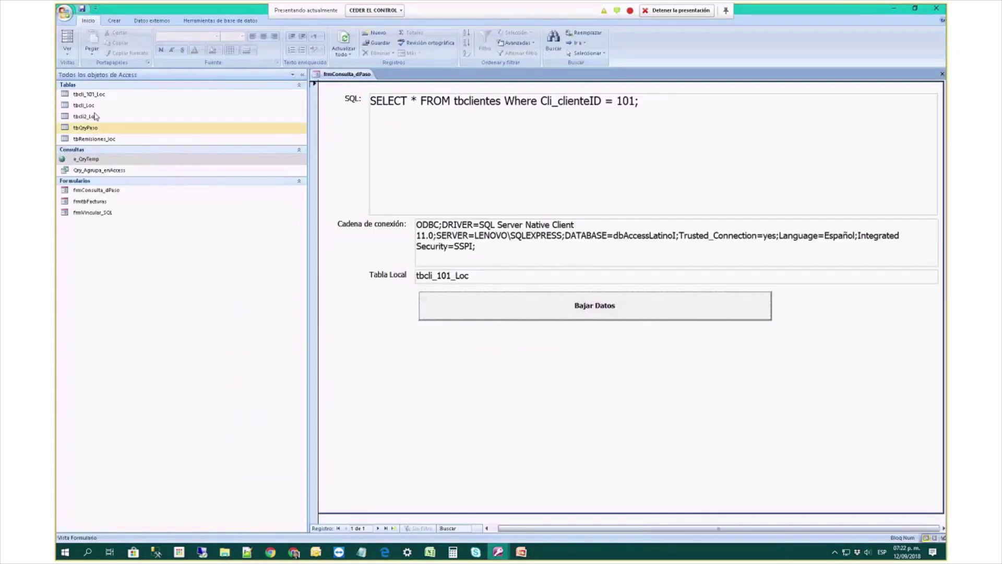
Delete table tbcli_101_Loc, re-download the client 101 data into it, and open the new table.
left_click(102, 97)
key("Delete")
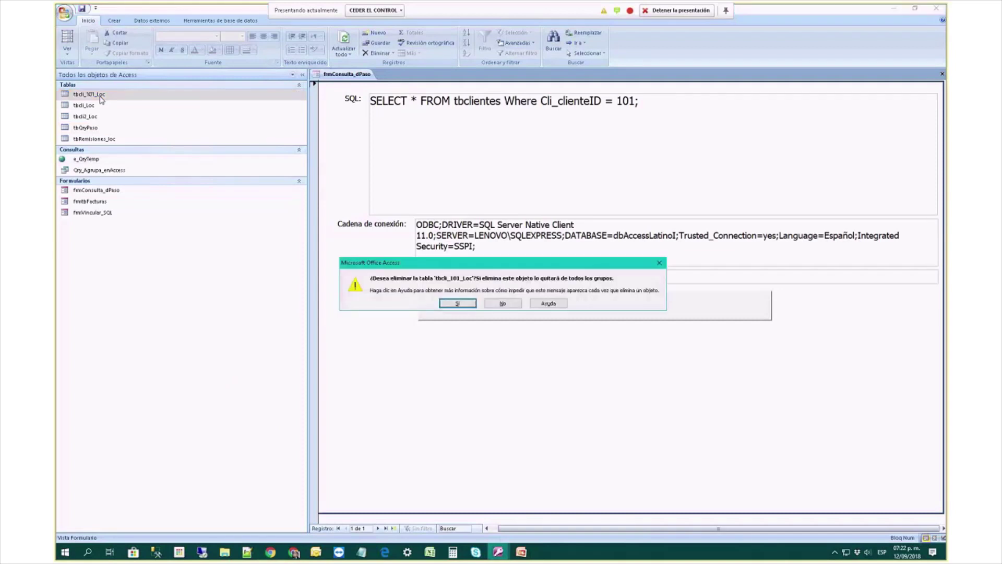
left_click(454, 304)
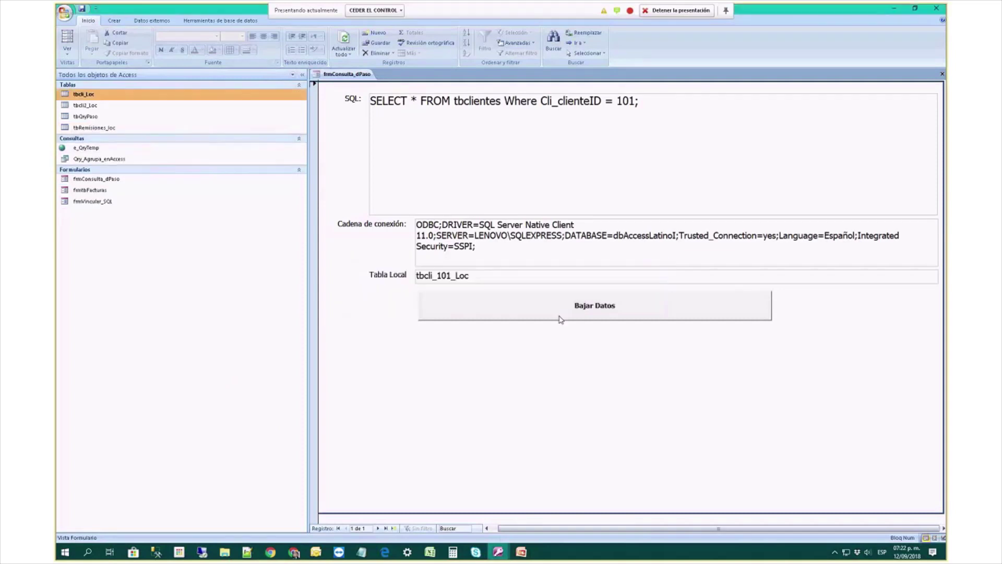
left_click(594, 316)
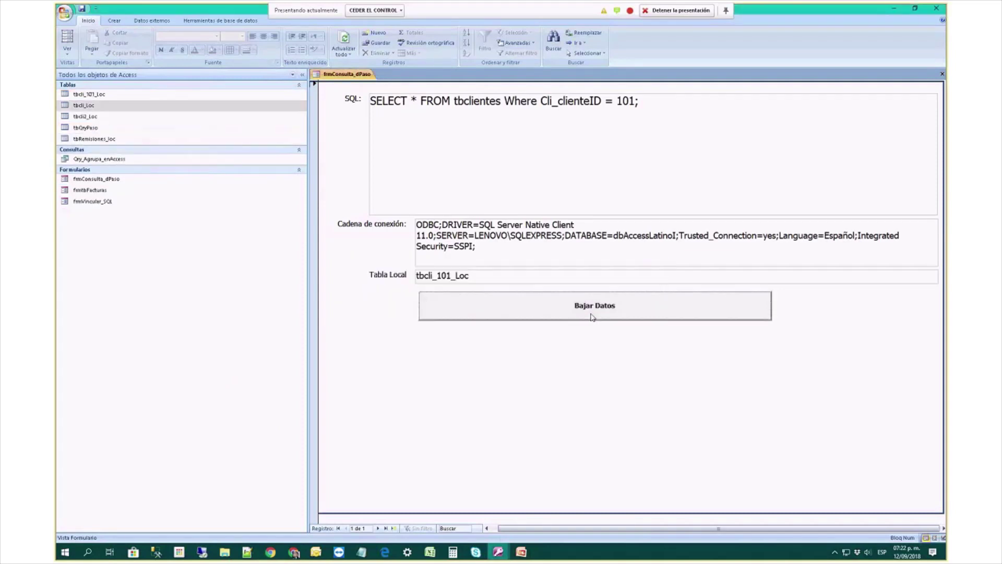
double_click(96, 95)
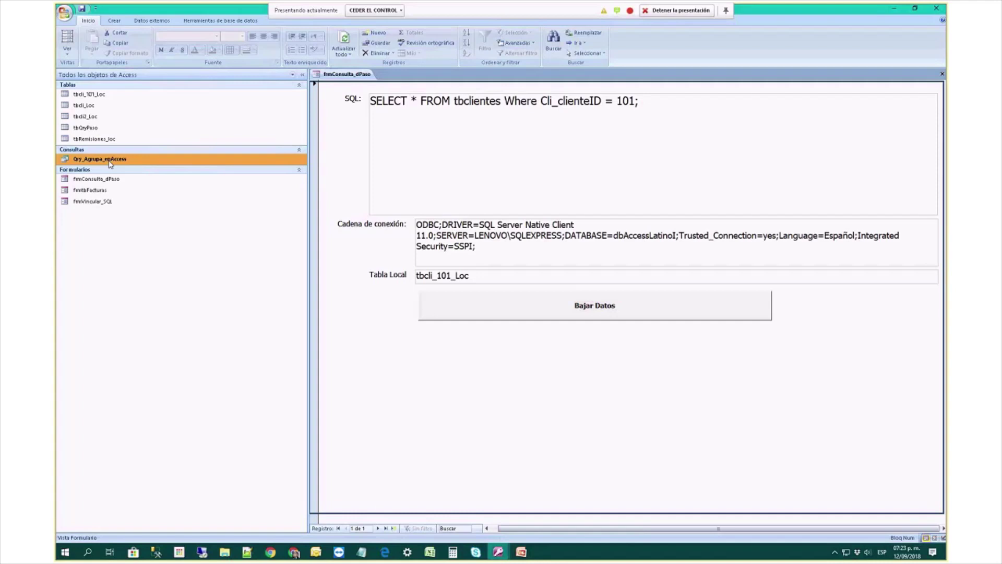
left_click(492, 245)
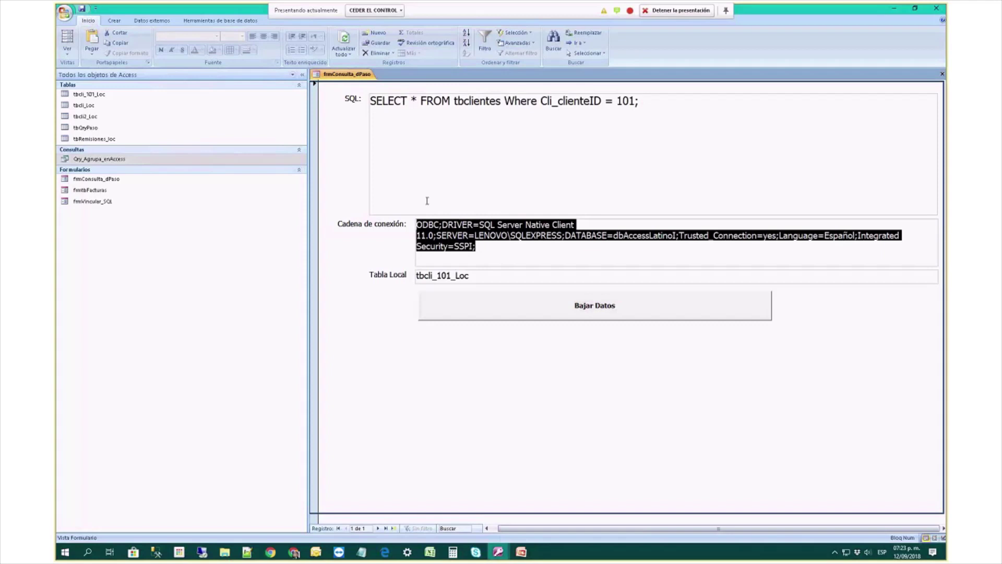
left_click(427, 201)
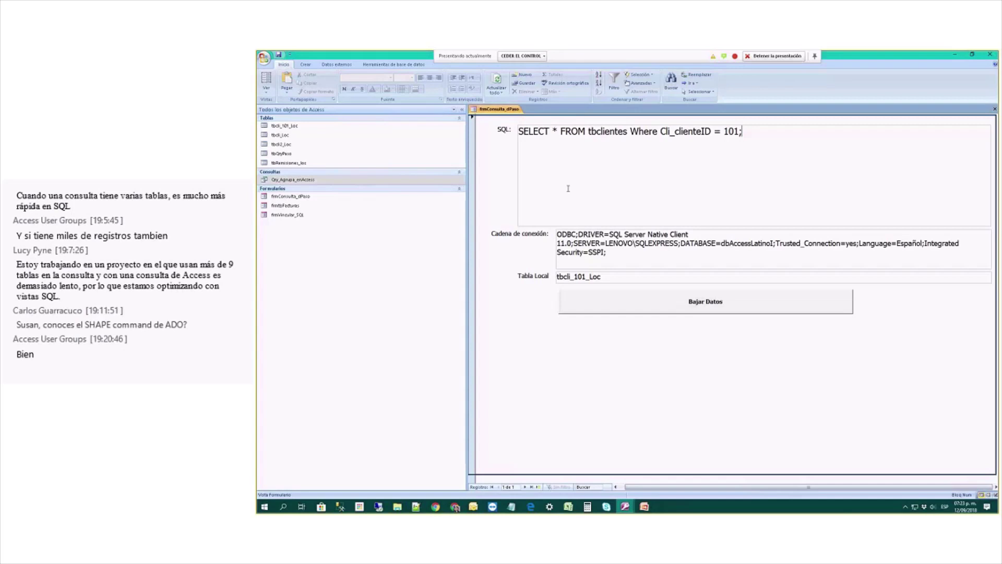
left_click(280, 126)
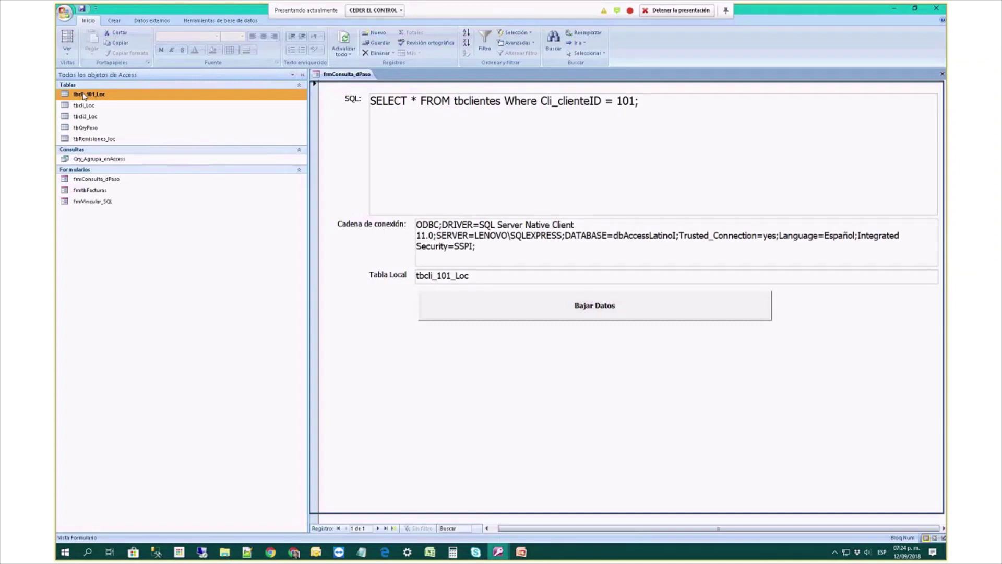
left_click(84, 106)
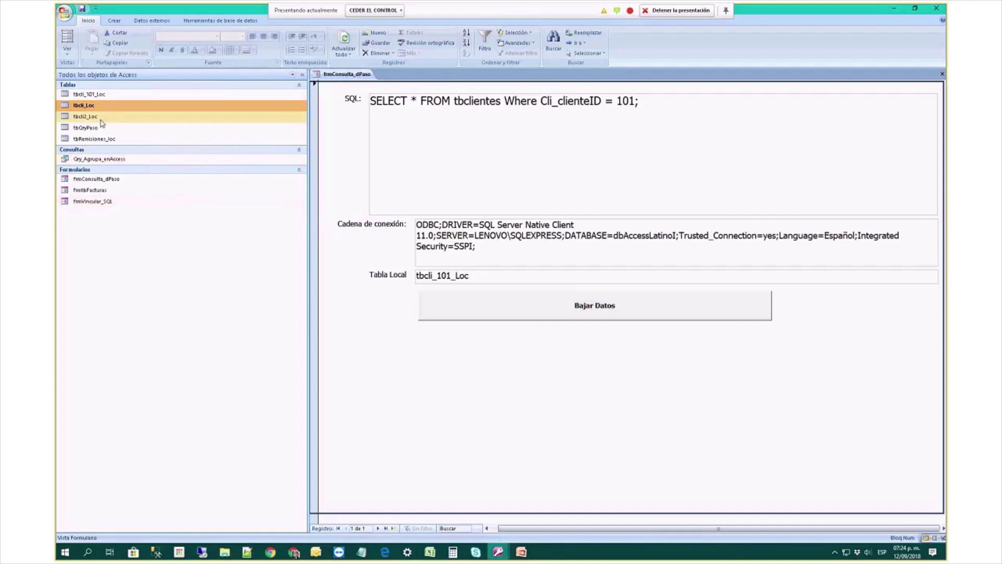
left_click(100, 94)
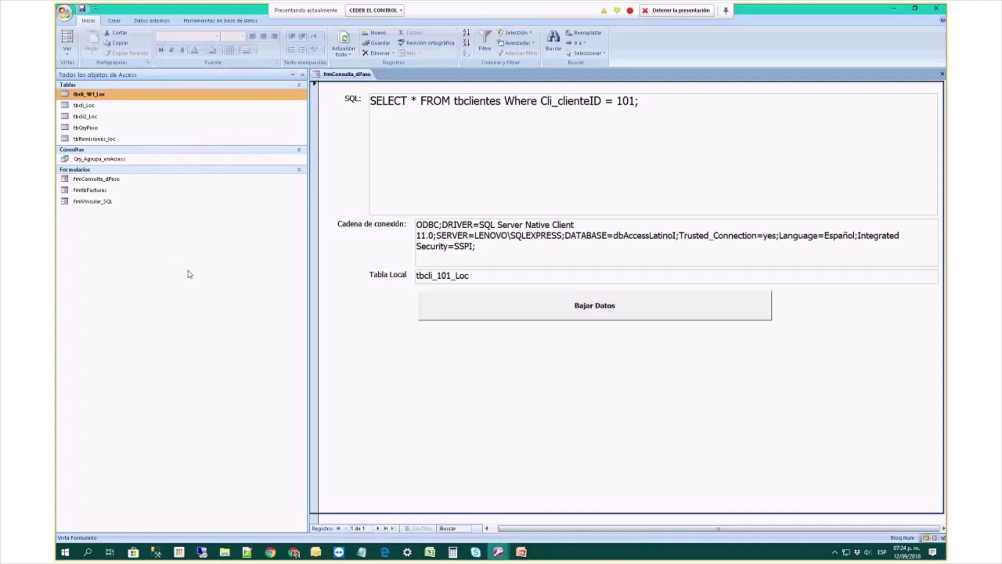
left_click(227, 555)
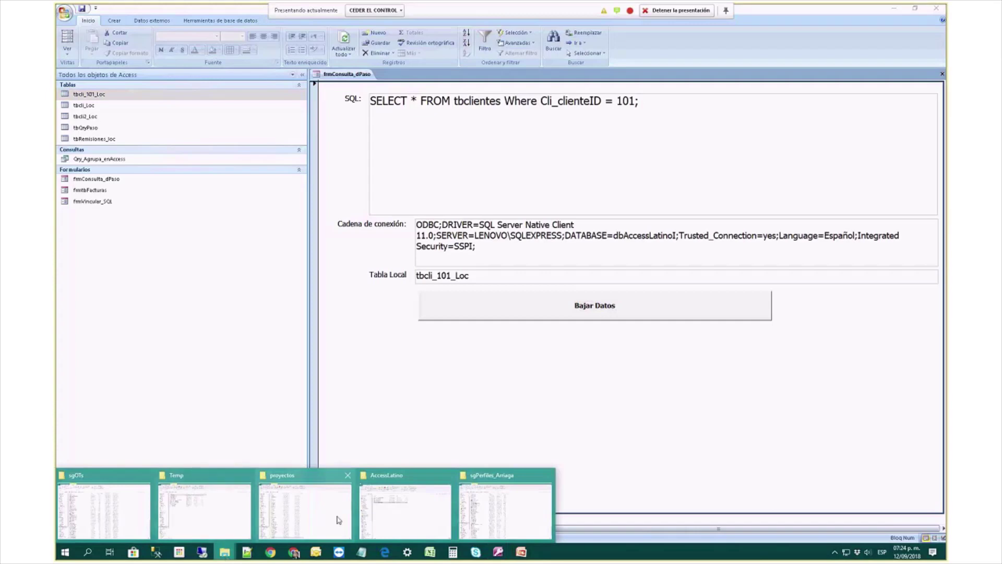
left_click(488, 510)
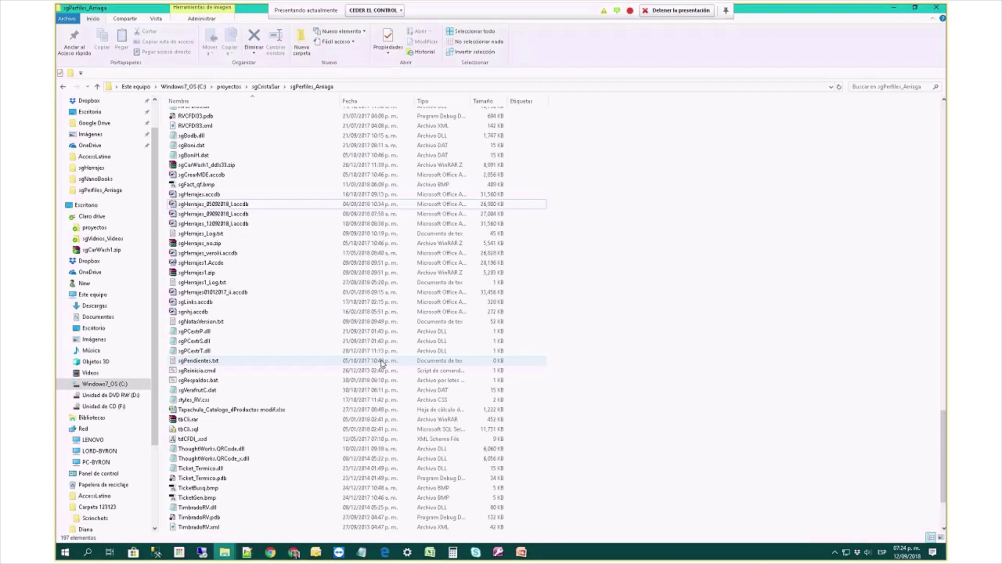
left_click(338, 321)
scroll(275, 260, "up", 15)
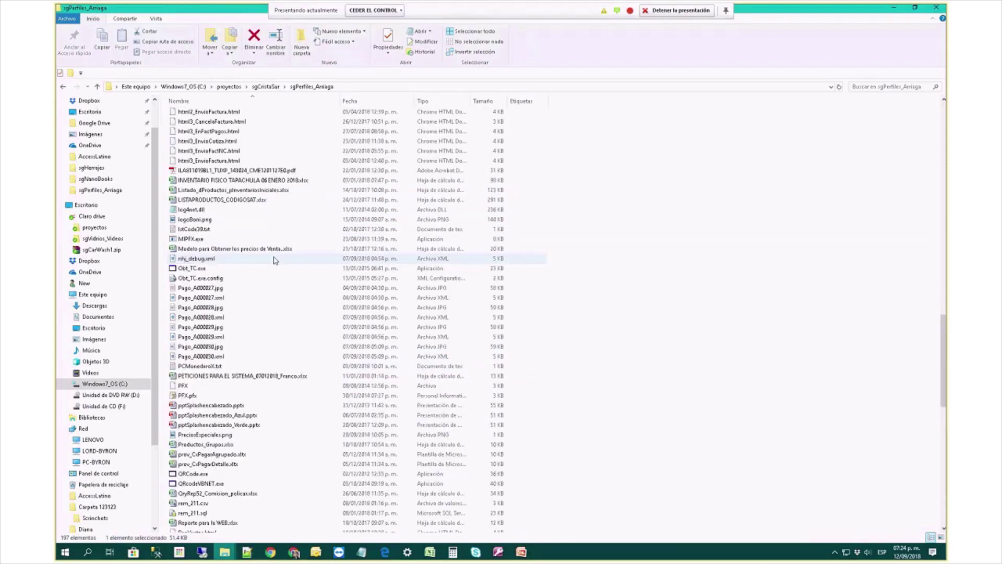
scroll(275, 260, "up", 20)
left_click(292, 252)
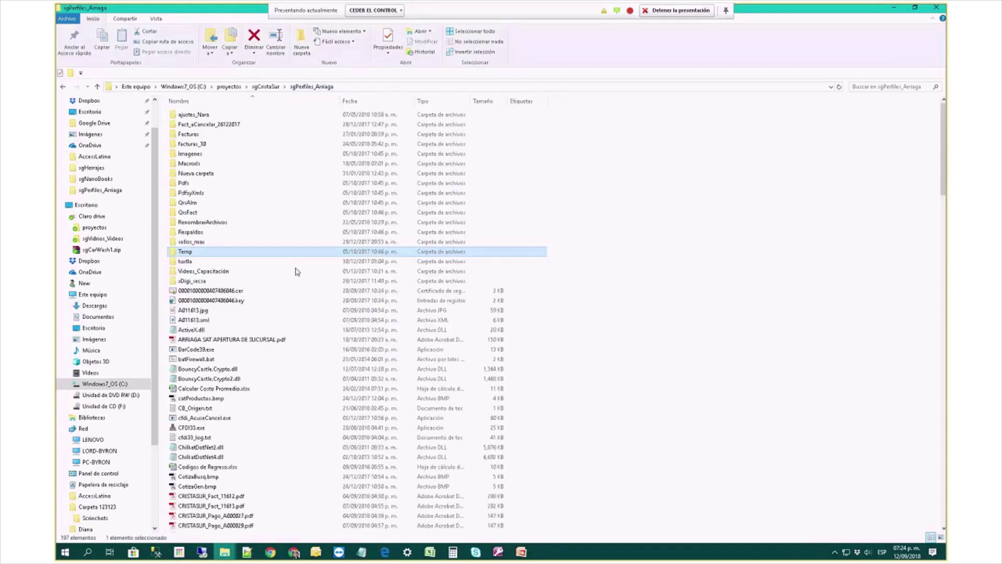
scroll(302, 376, "down", 5)
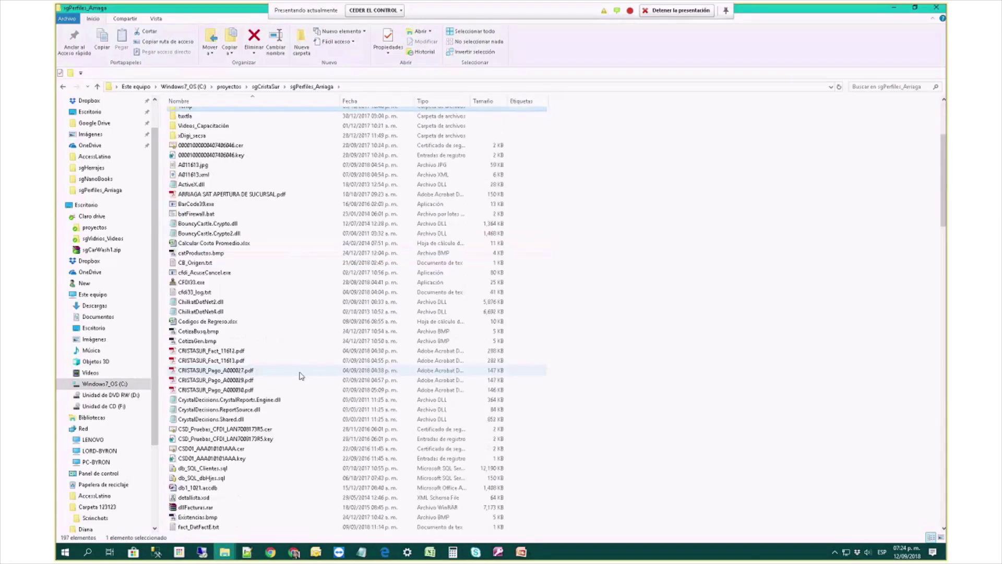
scroll(227, 319, "down", 20)
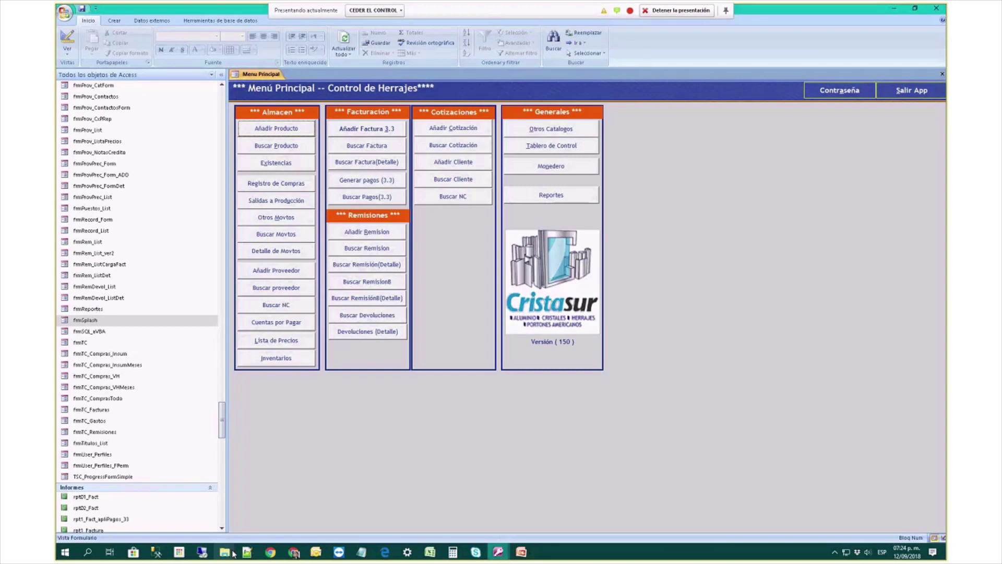
left_click(225, 552)
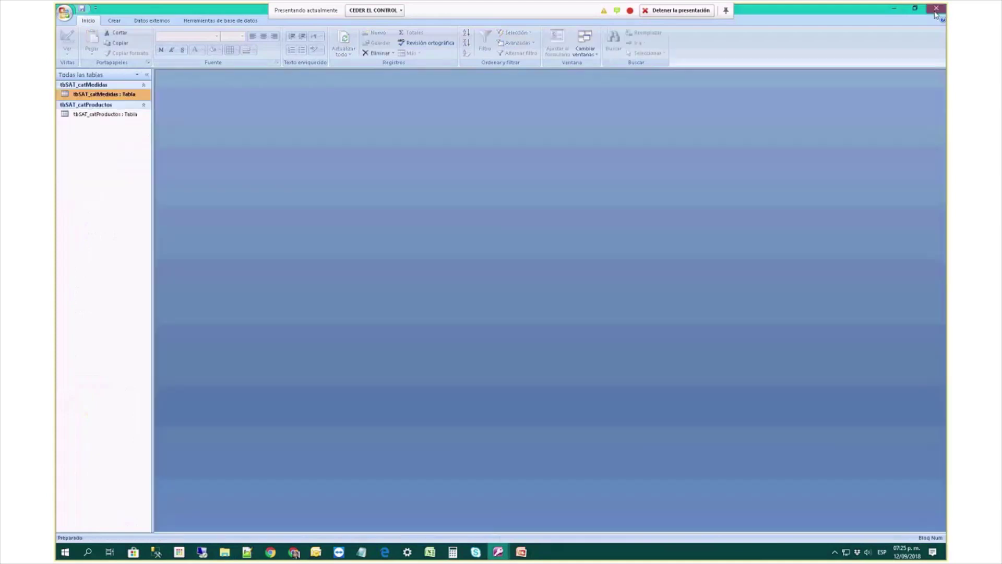
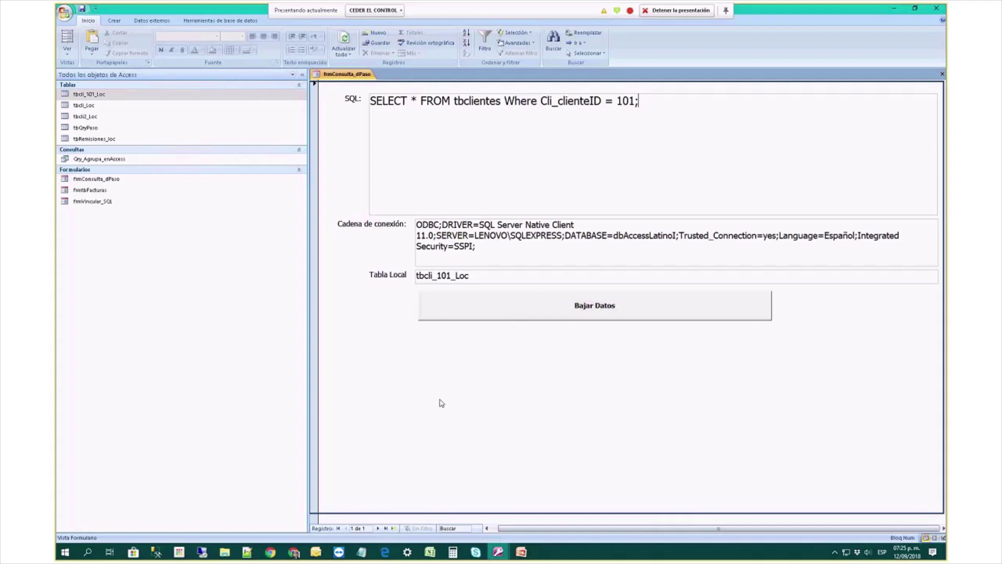
Select the tbcli2_Loc and then the tbcli_101_Loc tables, and show the Datos externos commands.
left_click(157, 117)
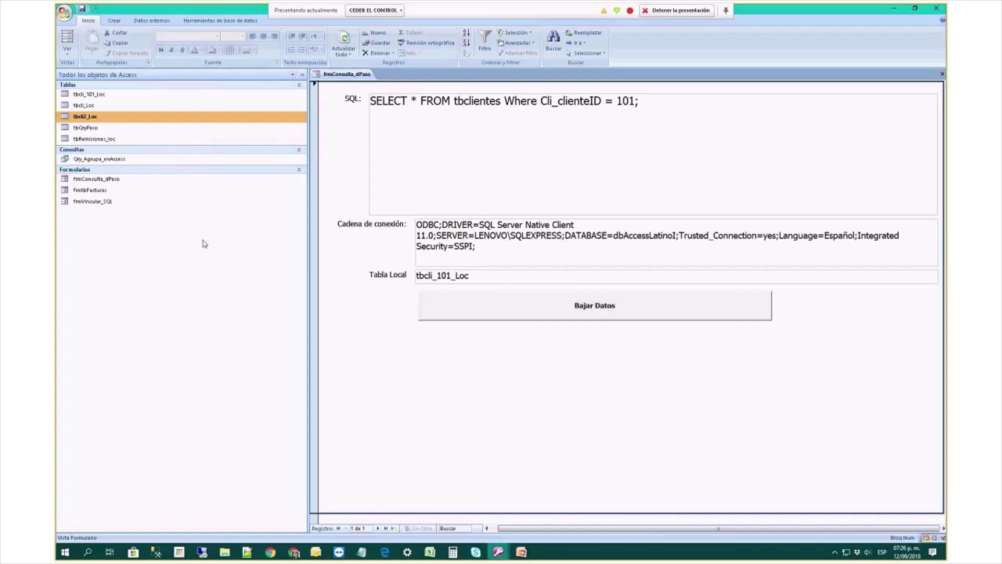
left_click(107, 97)
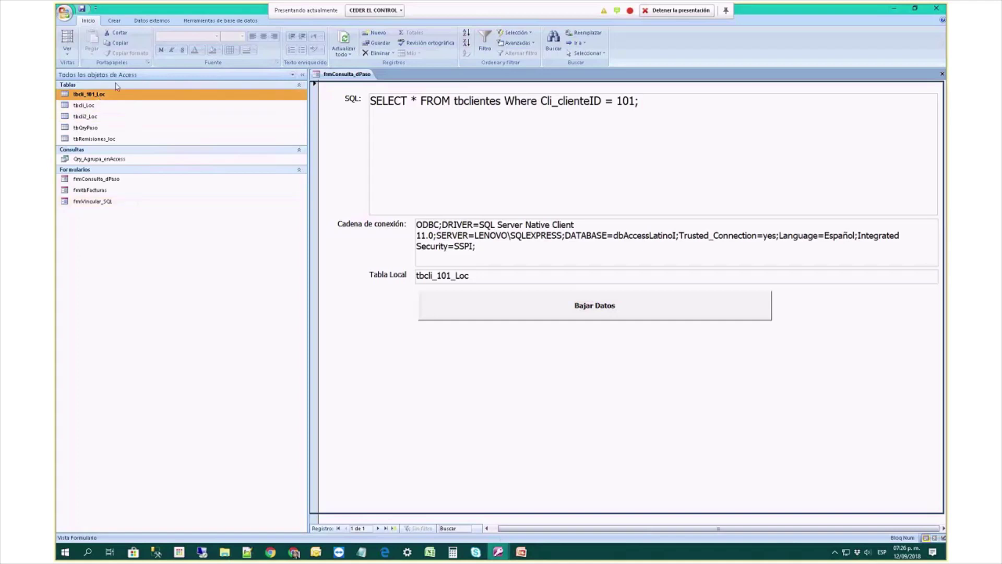
left_click(153, 21)
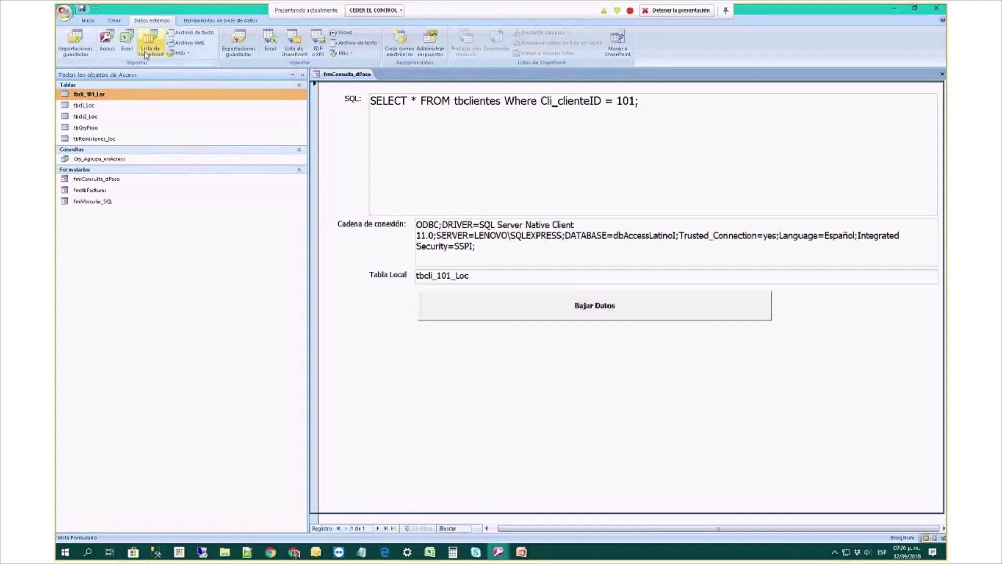
Create a new form based on the tbcli_101_Loc table.
left_click(115, 23)
left_click(276, 54)
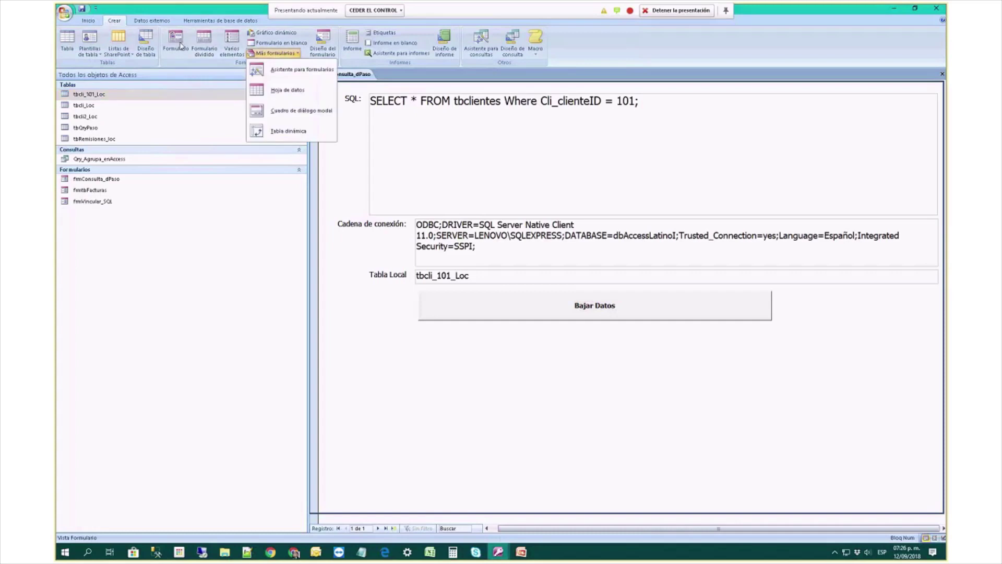
left_click(178, 46)
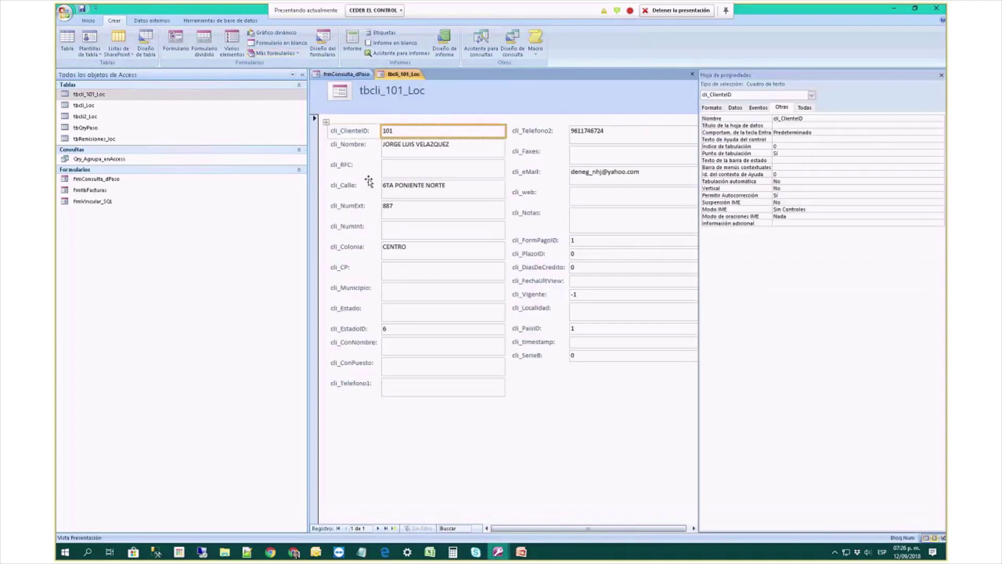
Set the form's Al cerrar event to an event procedure and open its Form_Close code.
left_click(942, 76)
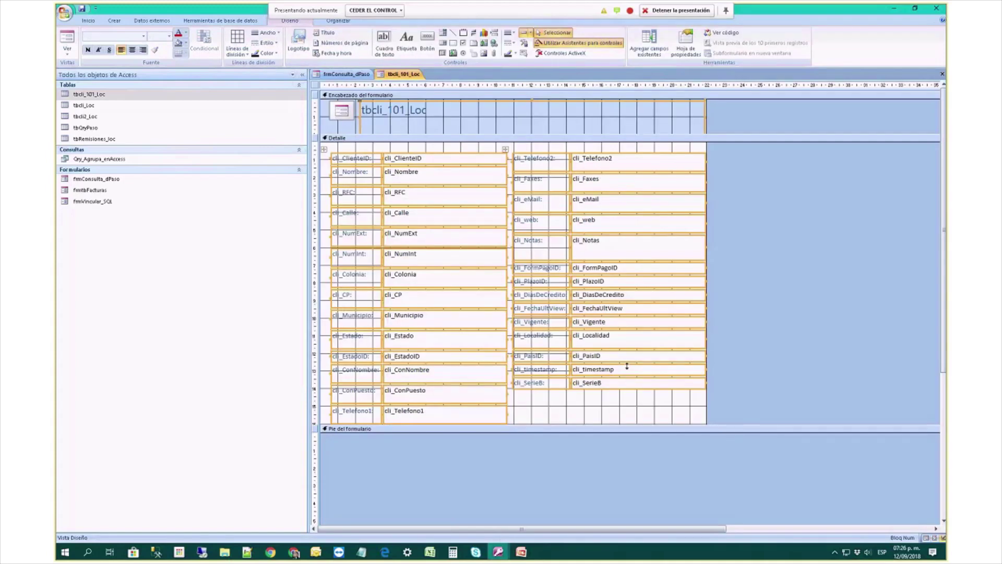
double_click(716, 167)
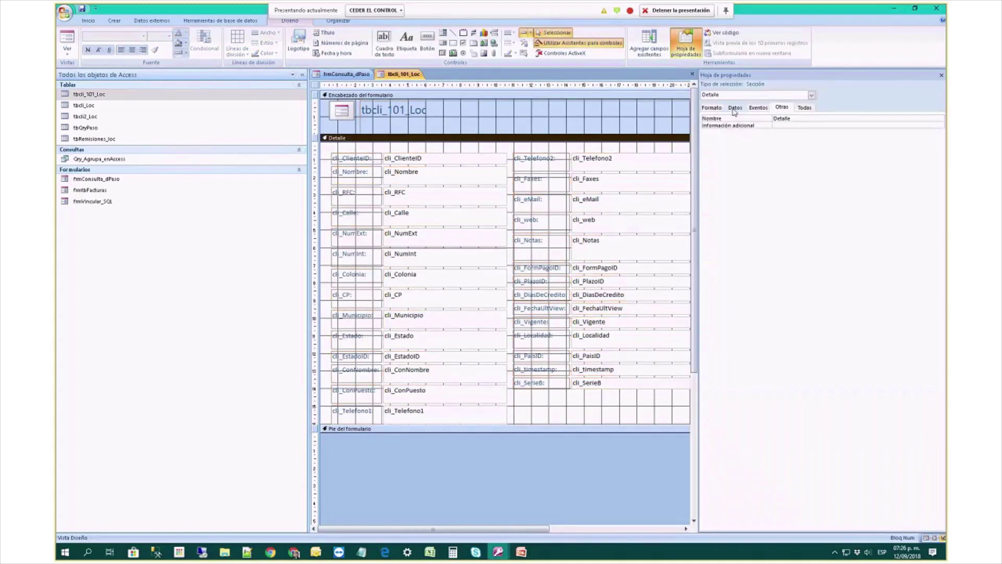
left_click(758, 107)
key("ctrl+r")
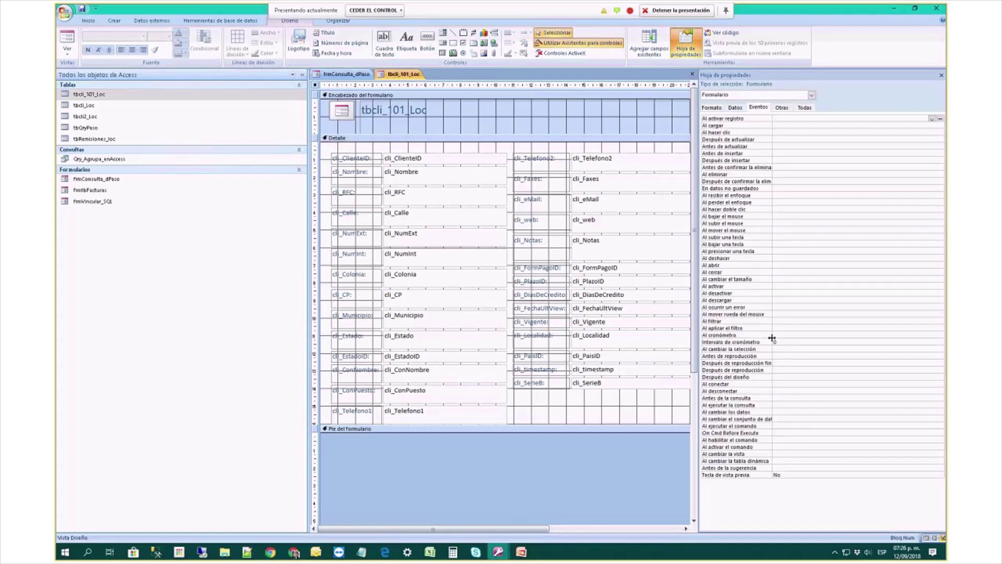
left_click(939, 273)
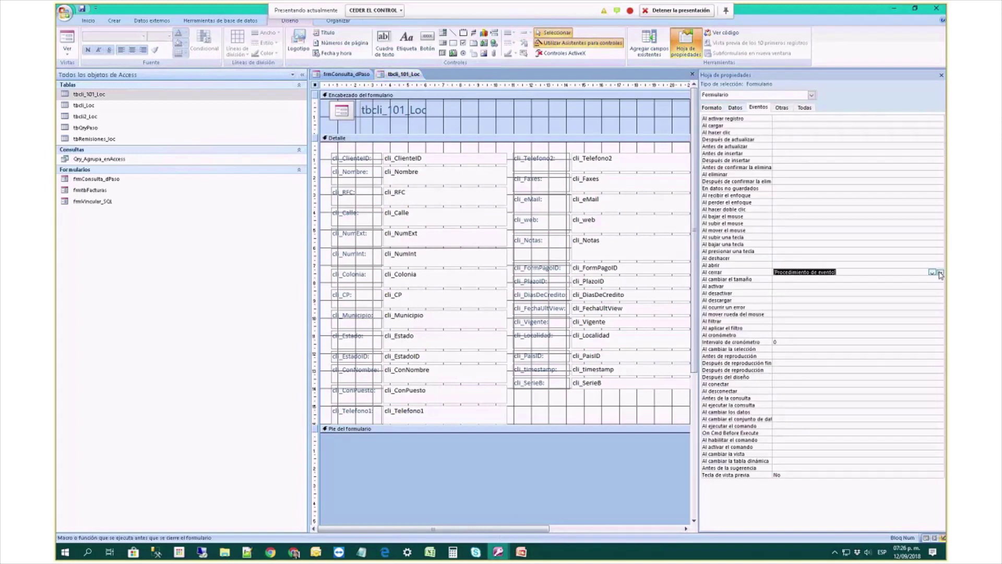
left_click(941, 272)
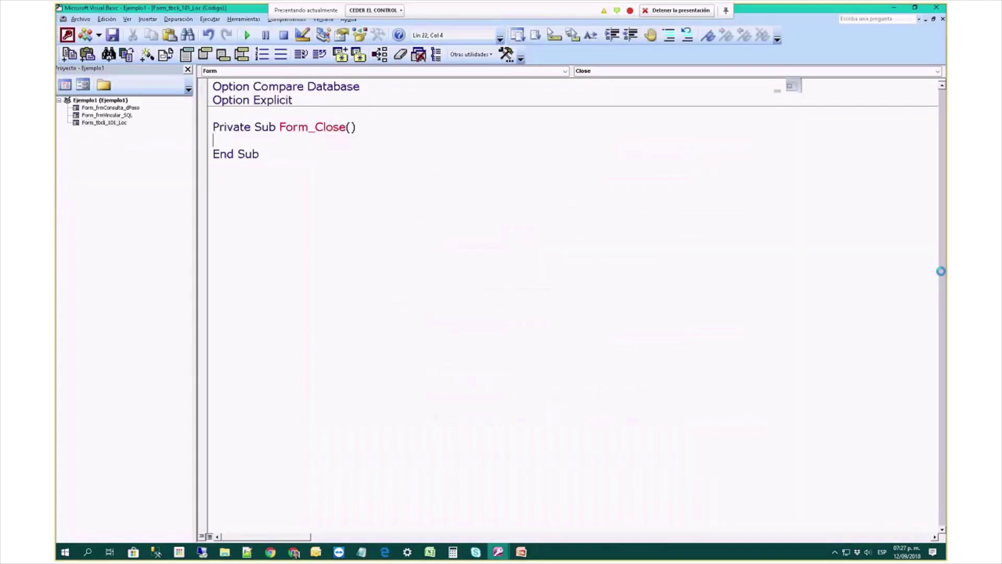
Write Me.RecordSource = "" in Form_Close, followed by a ddd placeholder line.
key("Tab")
type("me.re")
key("Down")
key("Down")
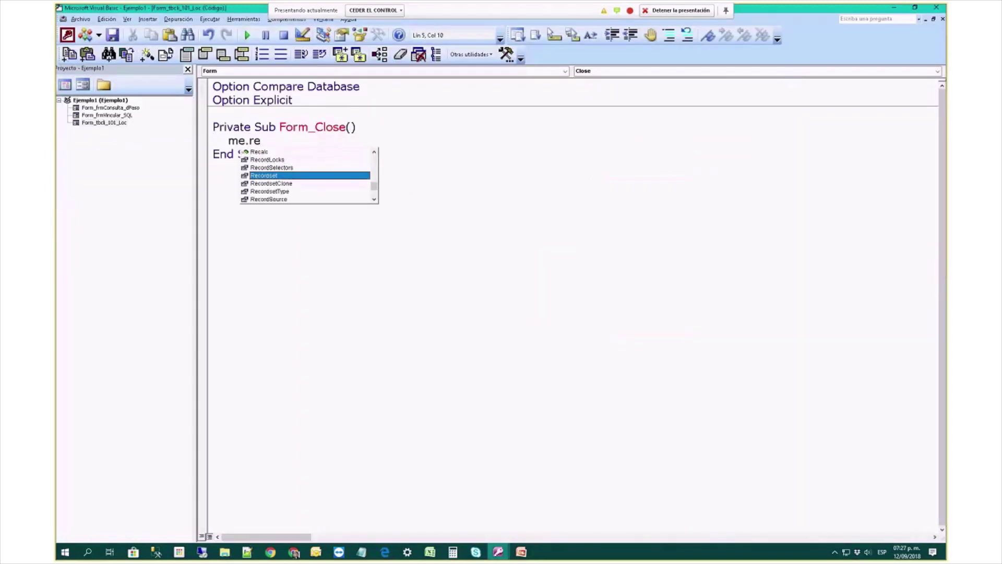
key("Return")
type("=")
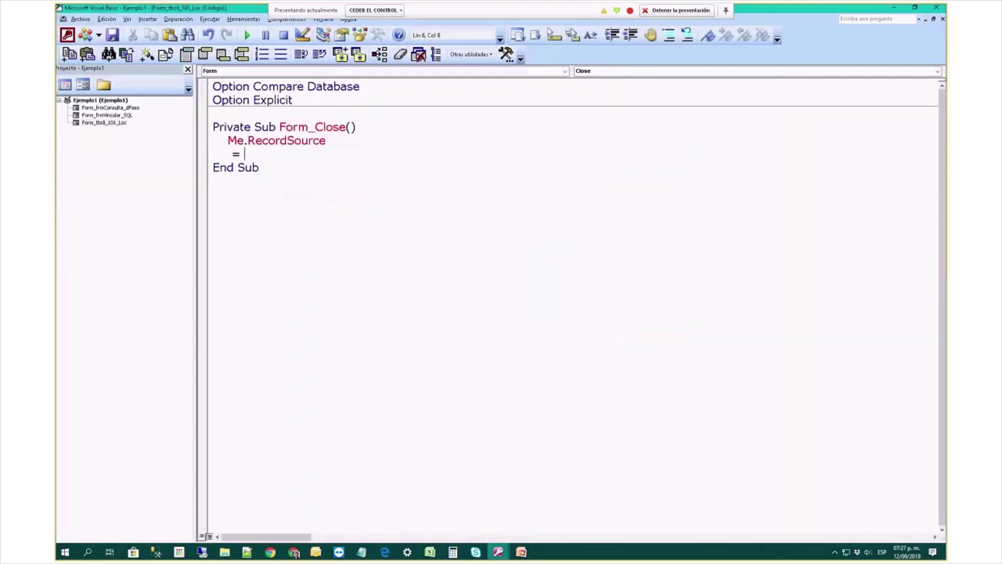
key("ctrl+z")
key("End")
type("= \"\"")
key("Return")
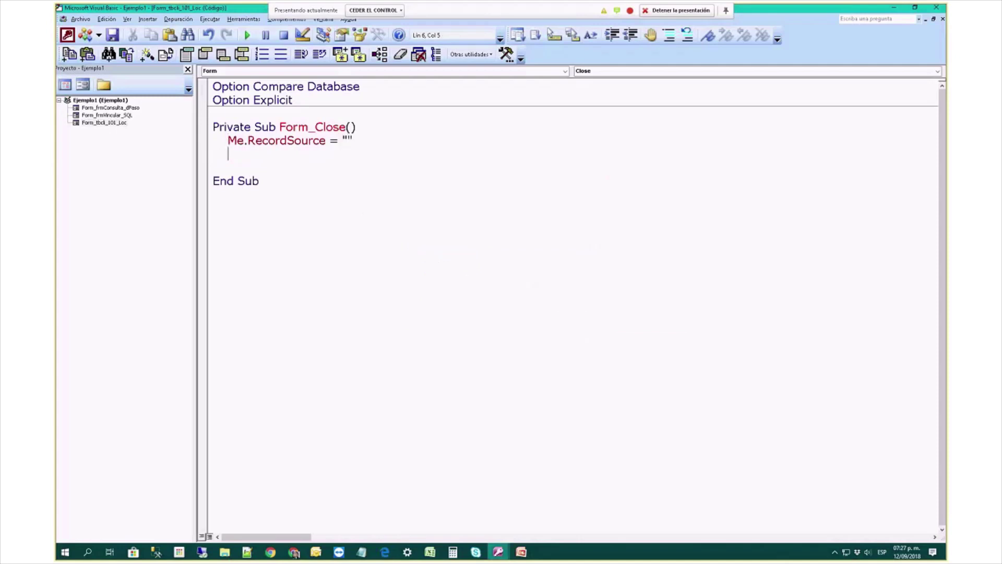
key("Return")
type("ddd")
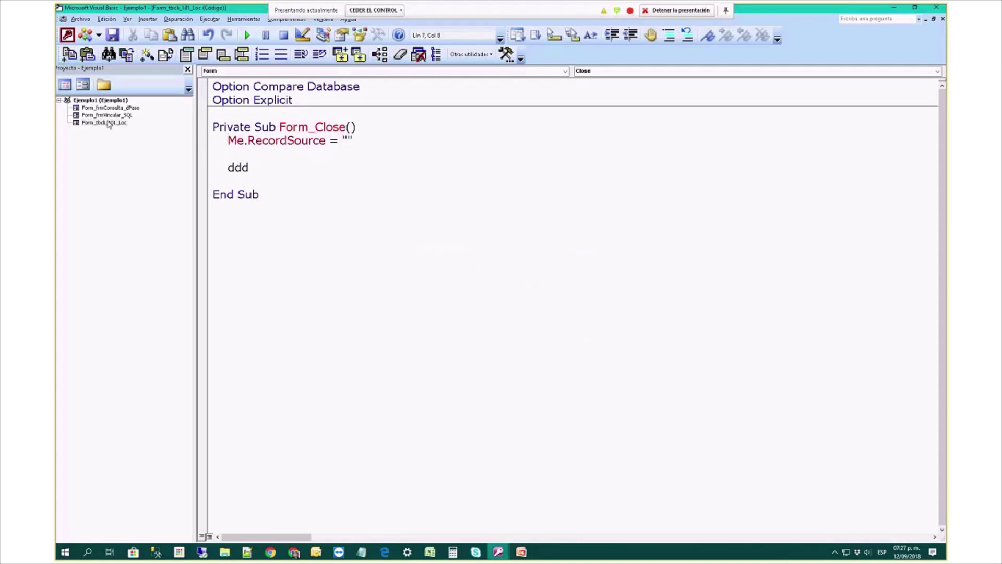
Copy DoCmd.DeleteObject acQuery, "e_QryTemp" from frmVincular_SQL's code and paste it over ddd.
left_click(109, 115)
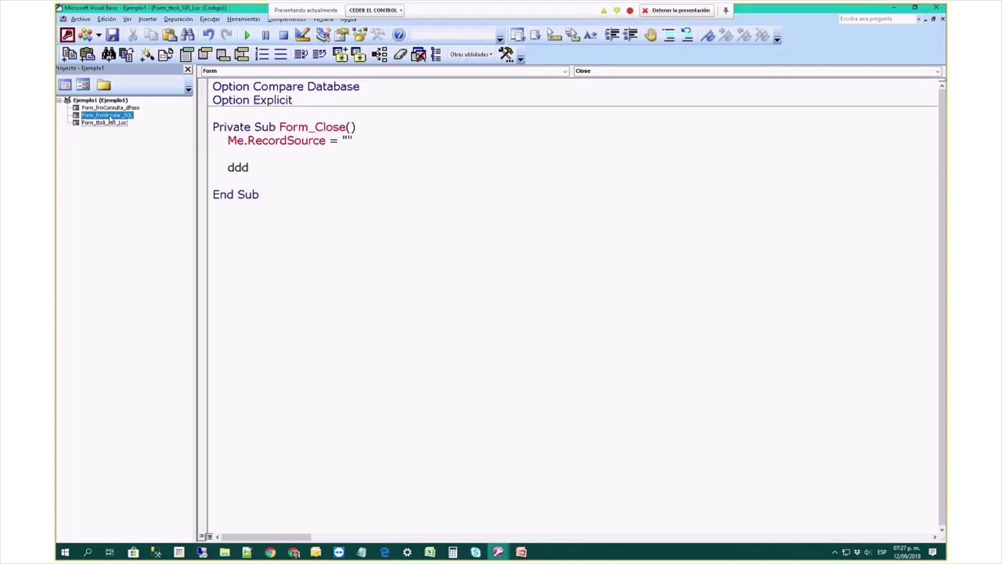
double_click(109, 115)
left_click(380, 236)
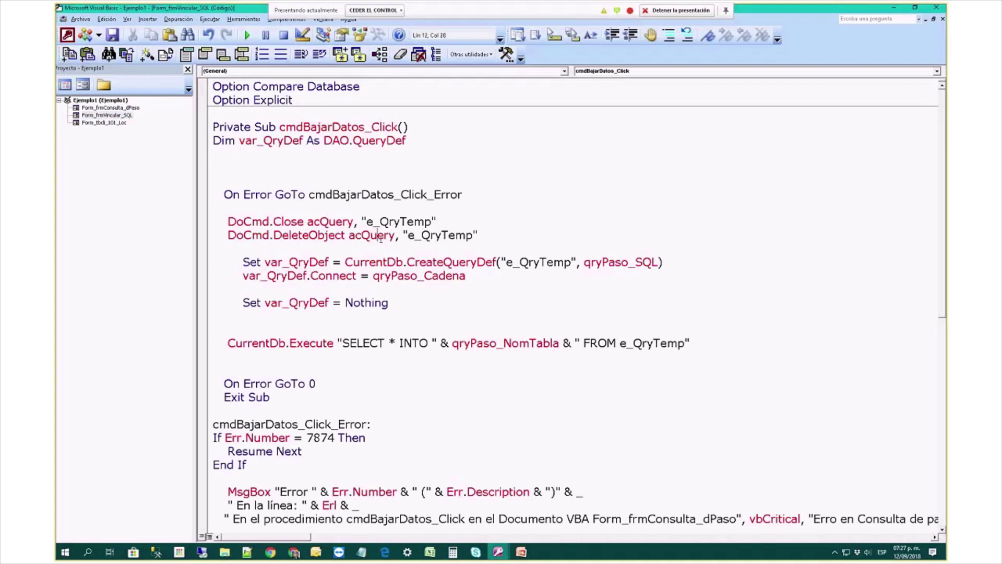
left_click(350, 215)
double_click(104, 122)
key("Up")
key("End")
key("shift+Home")
type("DoCmd.DeleteObject acQuery, \"e_QryTemp\"")
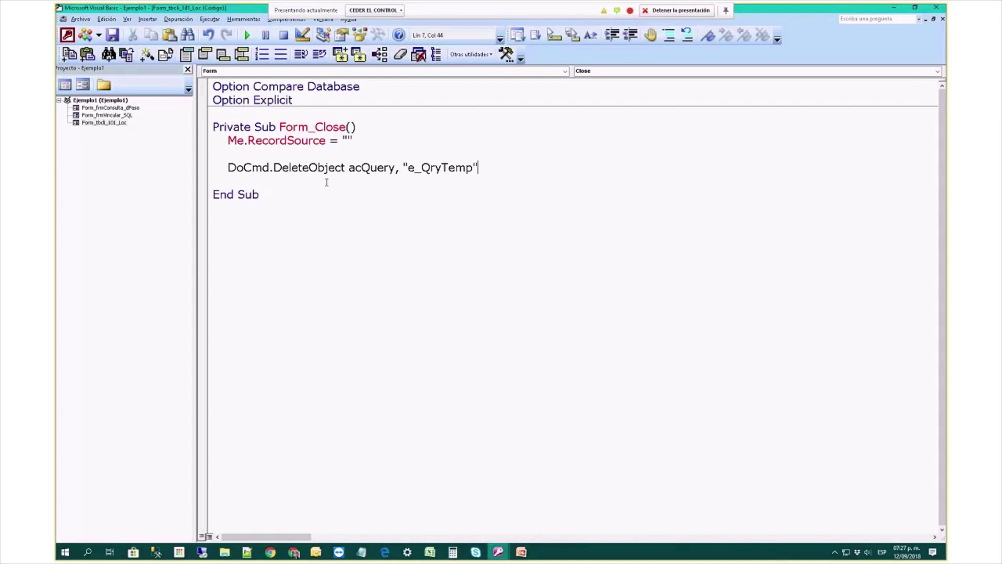
key("alt+Tab")
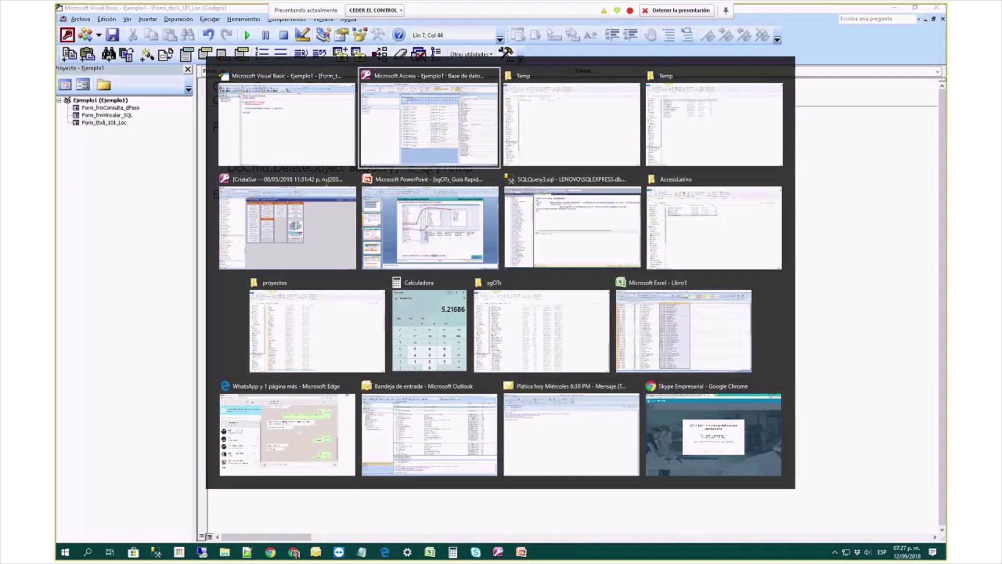
Save the new form with the name tbcli_101_Loc.
key("alt+Tab")
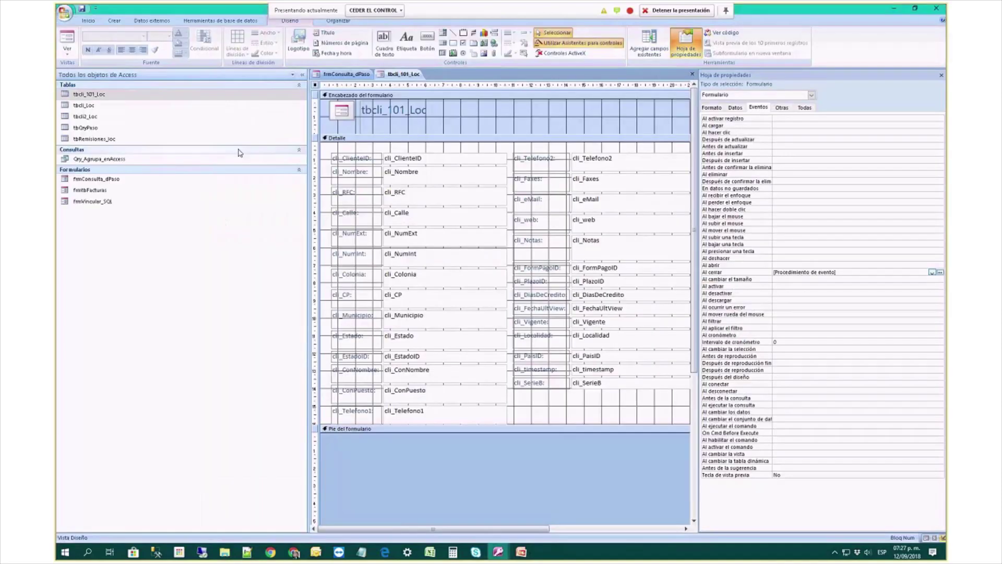
key("alt+Tab")
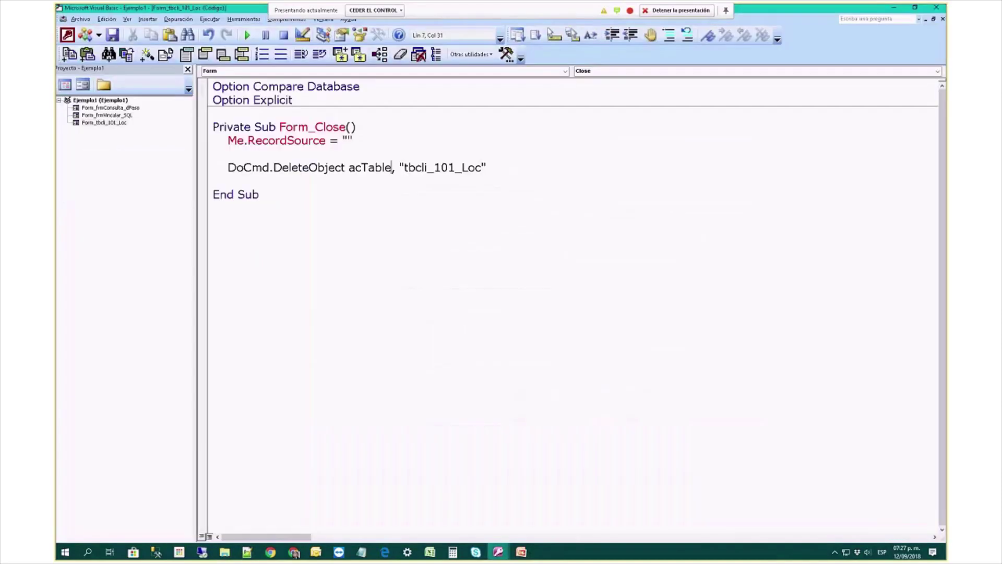
key("ctrl+s")
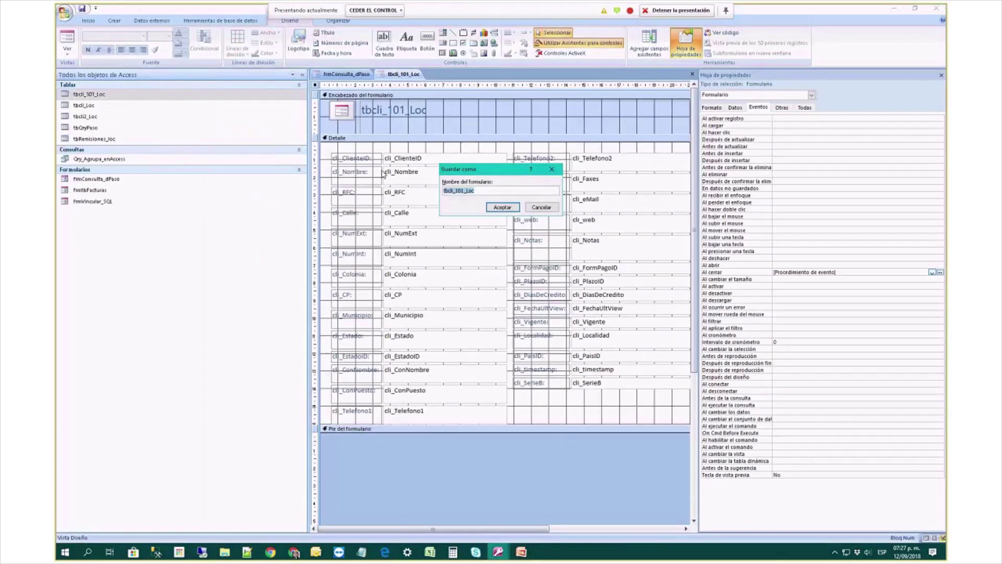
key("Return")
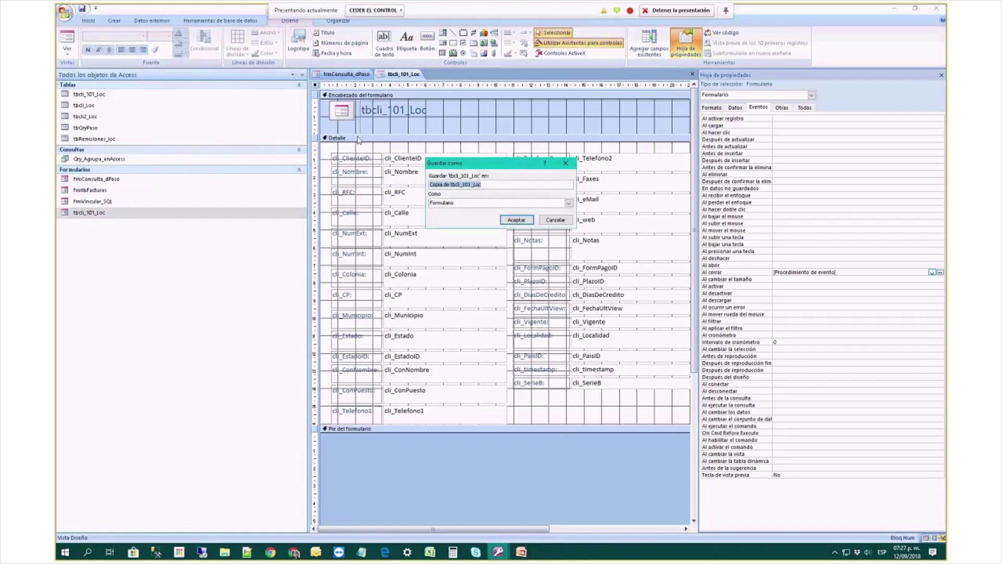
Close the tbcli_101_Loc form design and return to the frmConsulta_dPaso design.
left_click(693, 75)
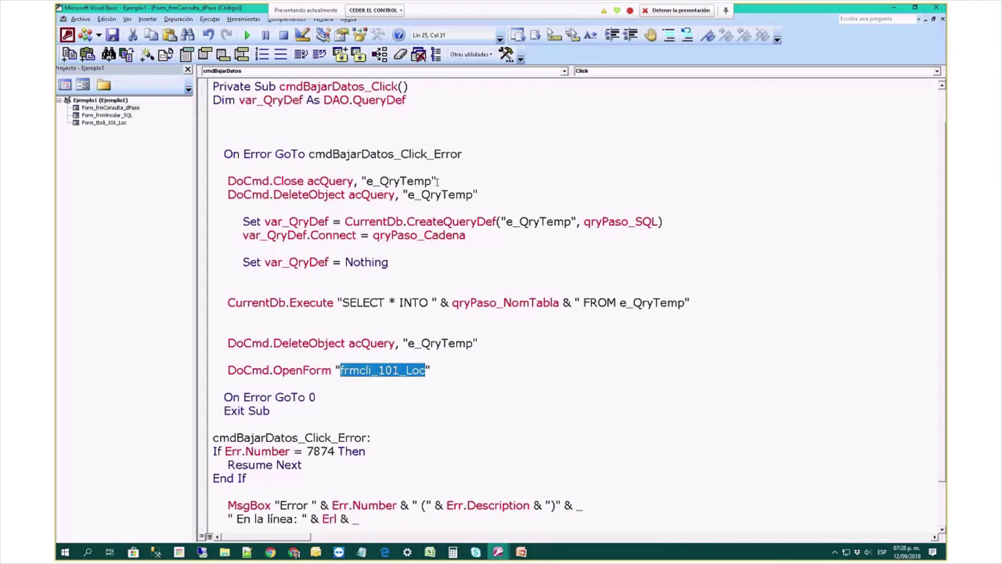
key("alt+F11")
Open frmConsulta_dPaso, delete the tbcli_101_Loc table, and run Bajar Datos for client 101.
left_click(694, 76)
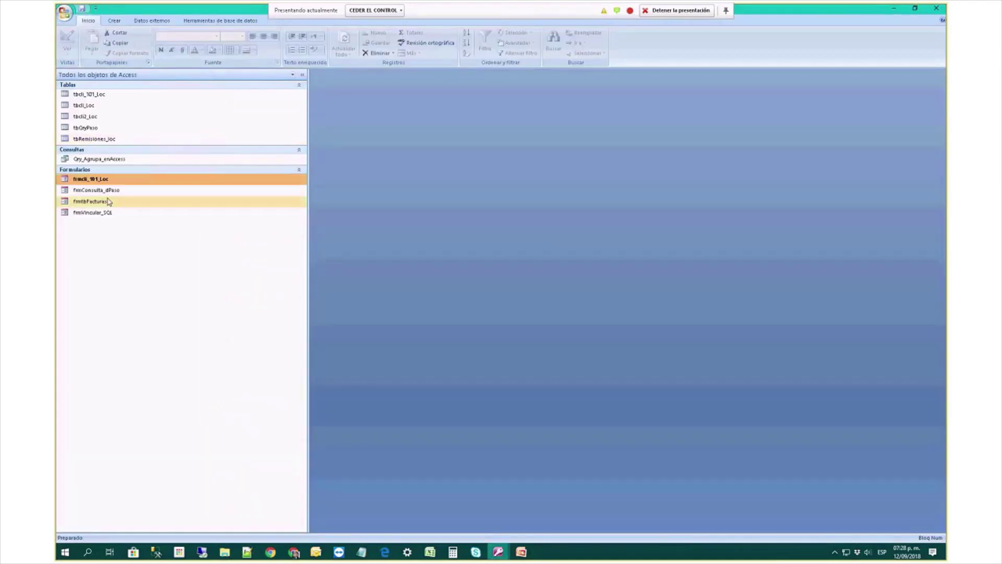
left_click(114, 191)
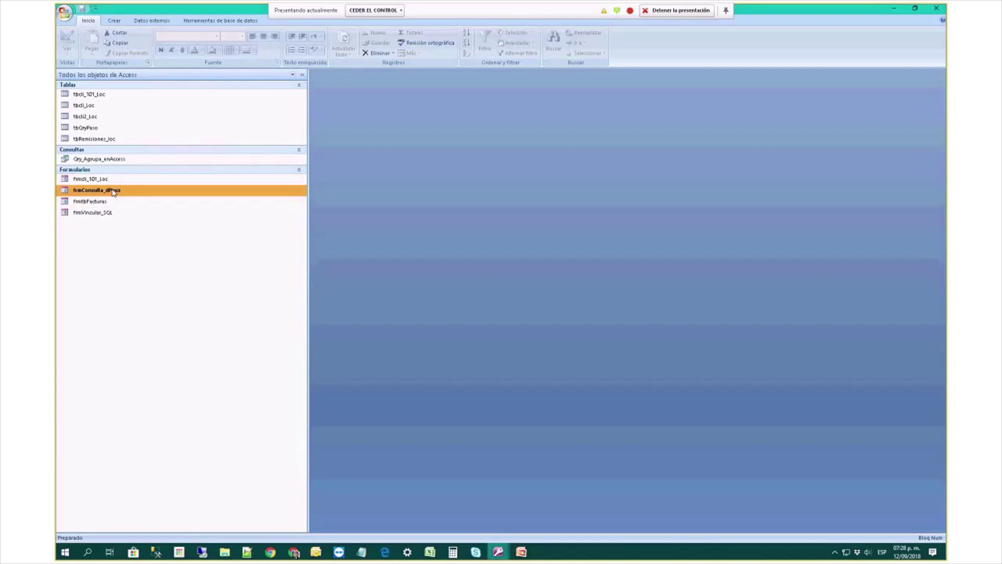
left_click(455, 169)
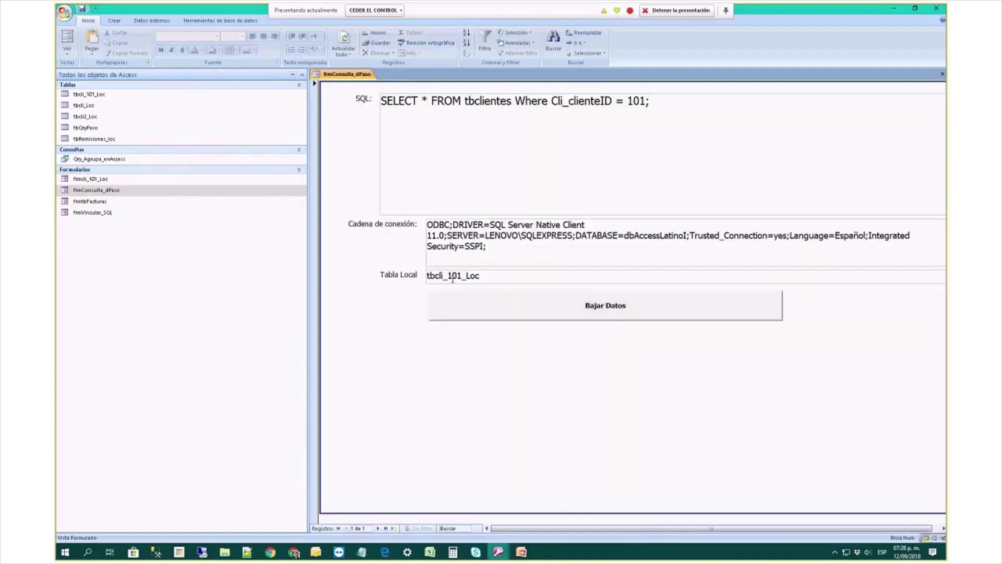
left_click(100, 96)
key("Delete")
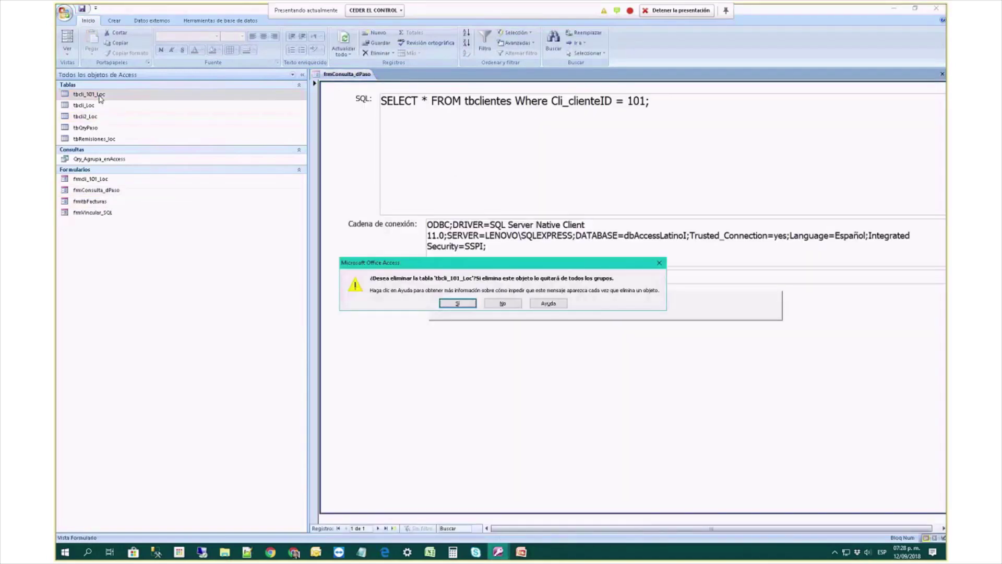
key("Return")
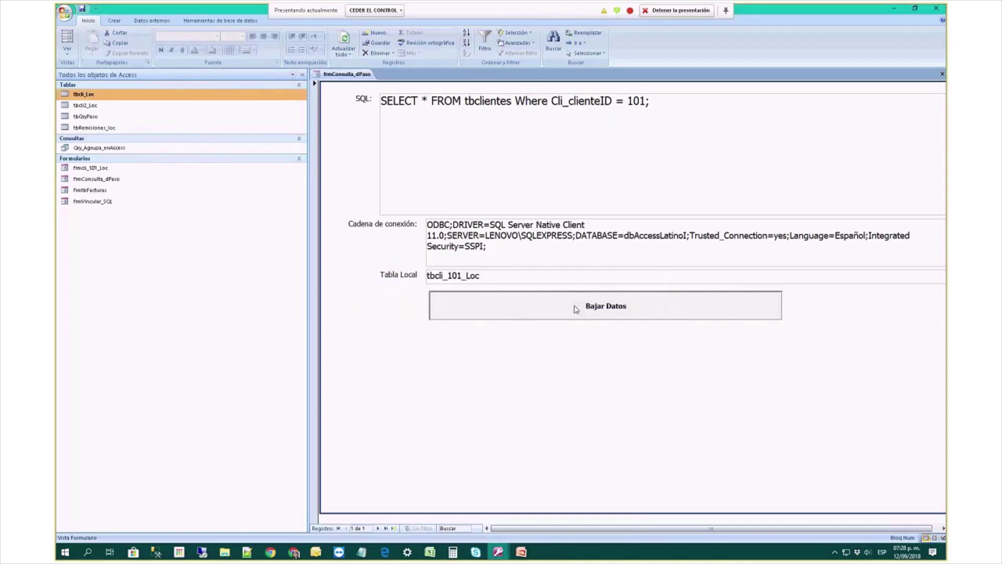
left_click(576, 309)
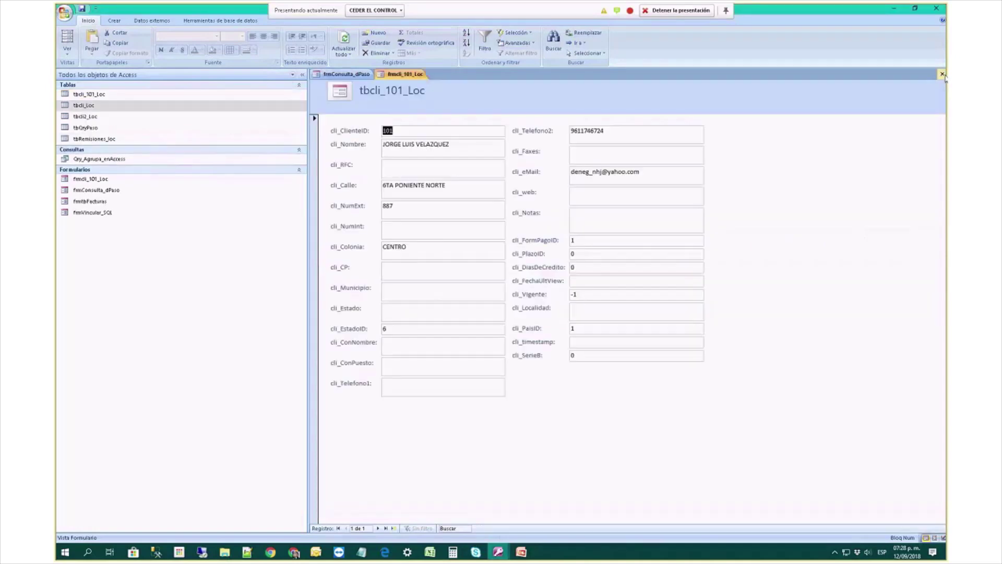
Close the frmcli_101_Loc client record form to return to frmConsulta_dPaso.
left_click(942, 73)
left_click(509, 297)
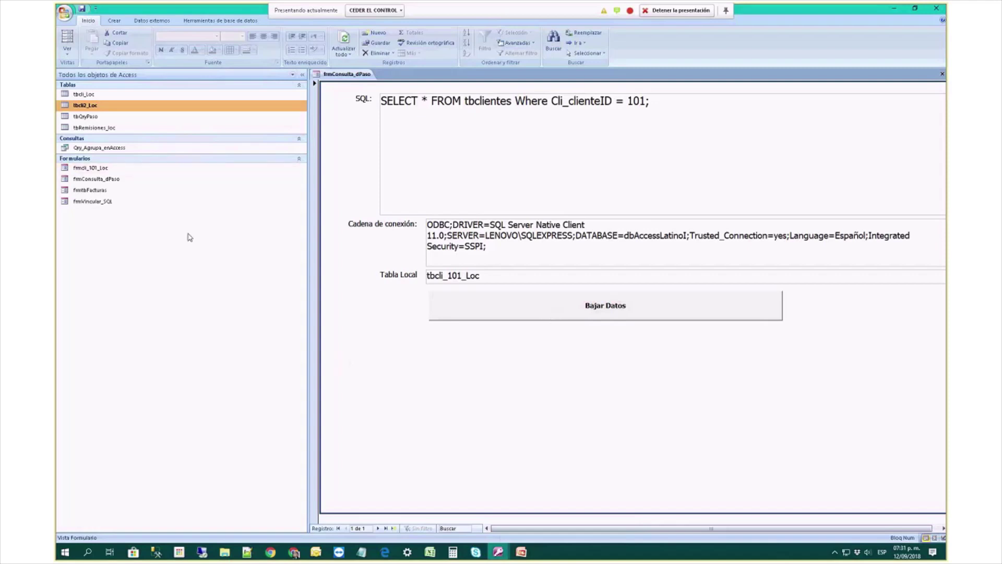
Switch to the CristaSur database window and exit it with Salir App.
left_click(496, 552)
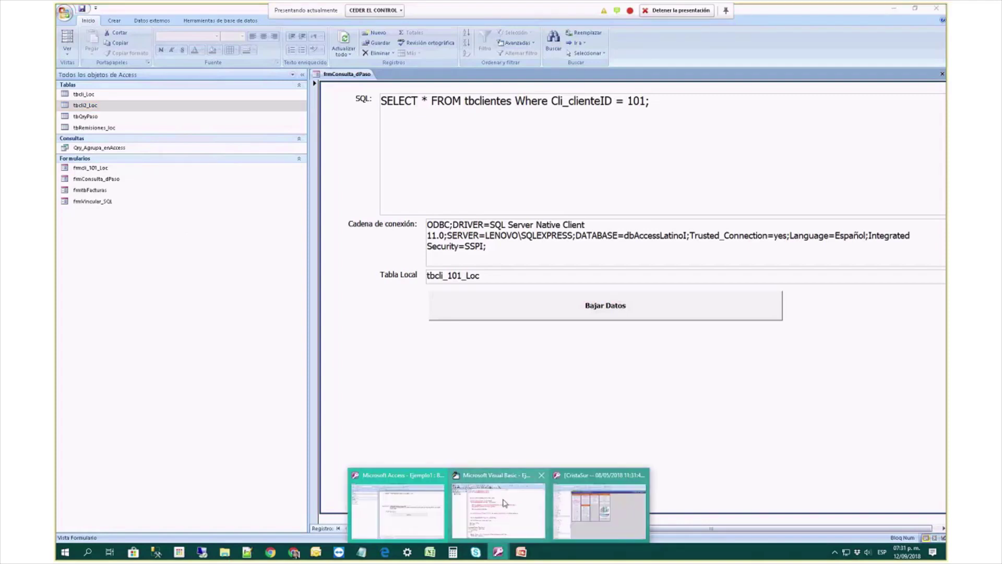
left_click(621, 523)
left_click(910, 90)
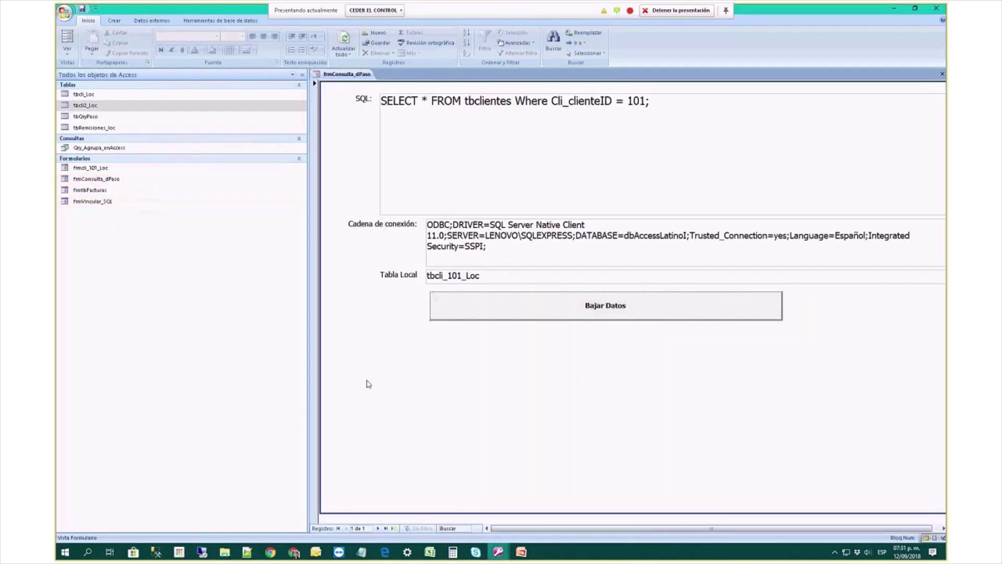
mouse_move(508, 552)
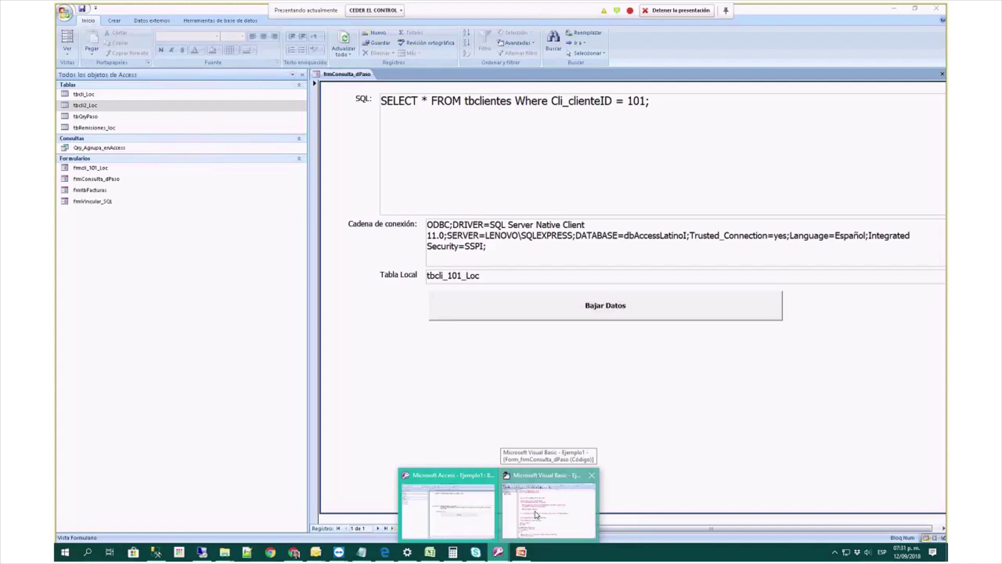
Comment out the DoCmd.OpenForm "frmcli_101_Loc" line in cmdBajarDatos_Click, then return to Access.
left_click(536, 515)
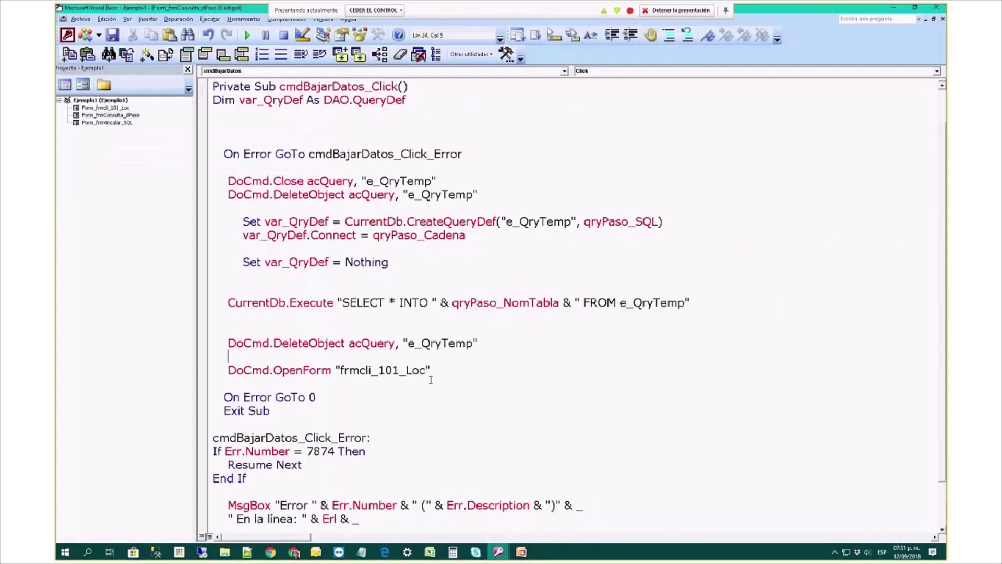
key("Return")
type("'-- Elimianmos la t")
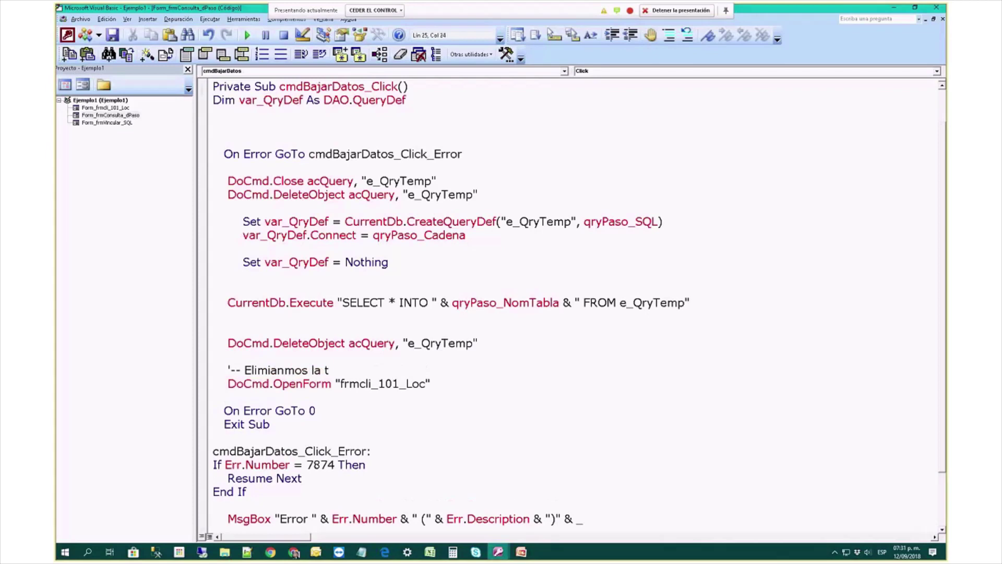
key("ctrl+z")
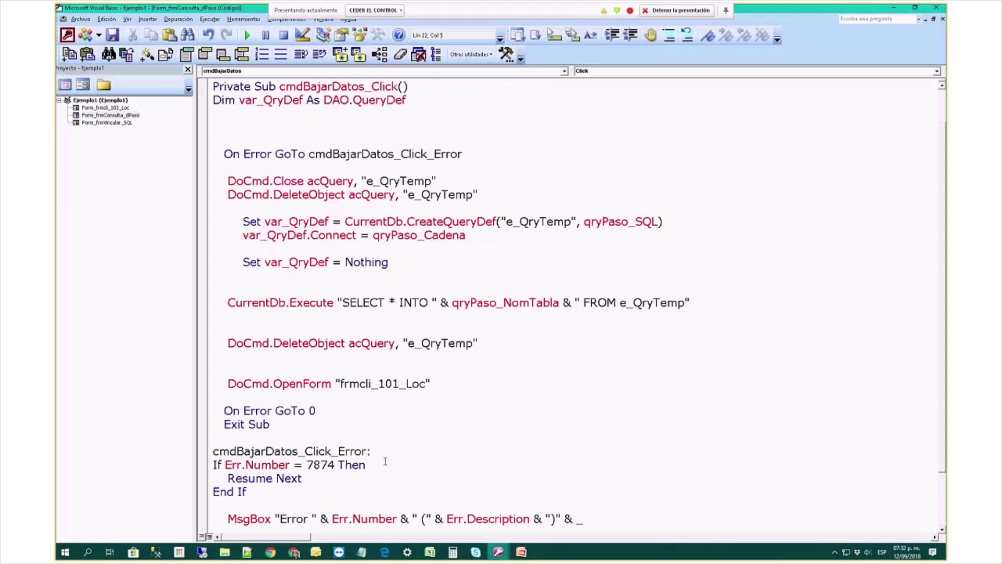
mouse_move(361, 552)
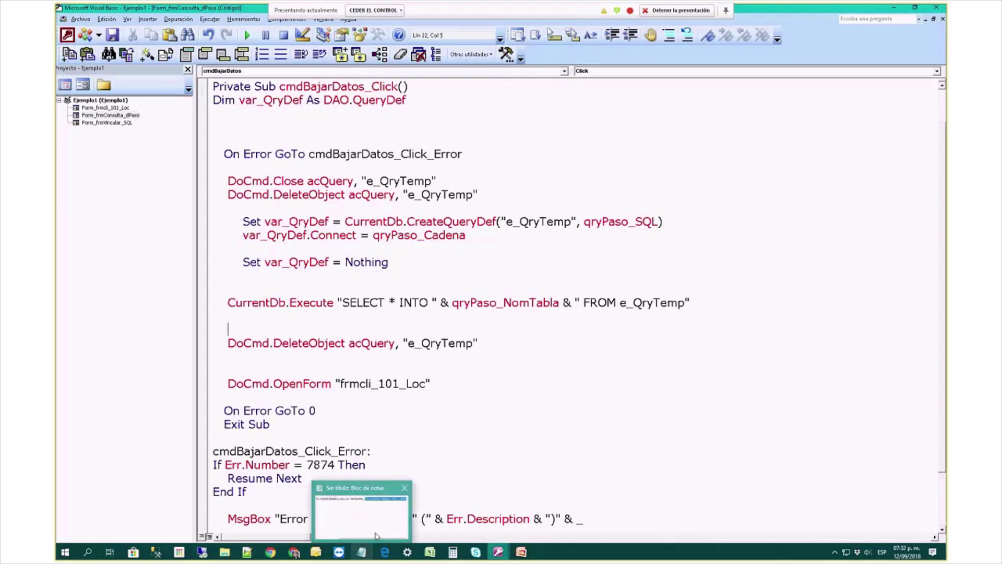
left_click(388, 384)
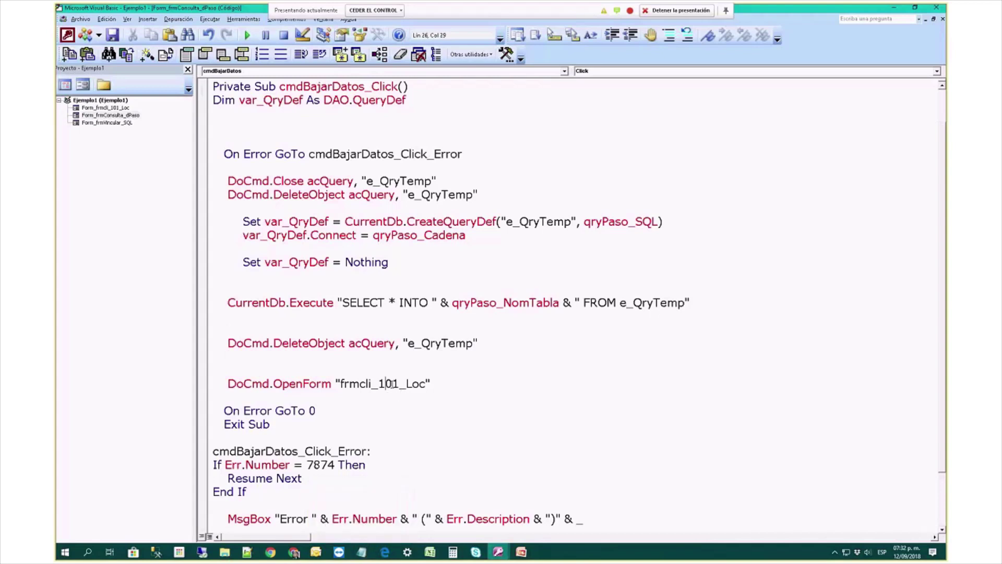
left_click(348, 384)
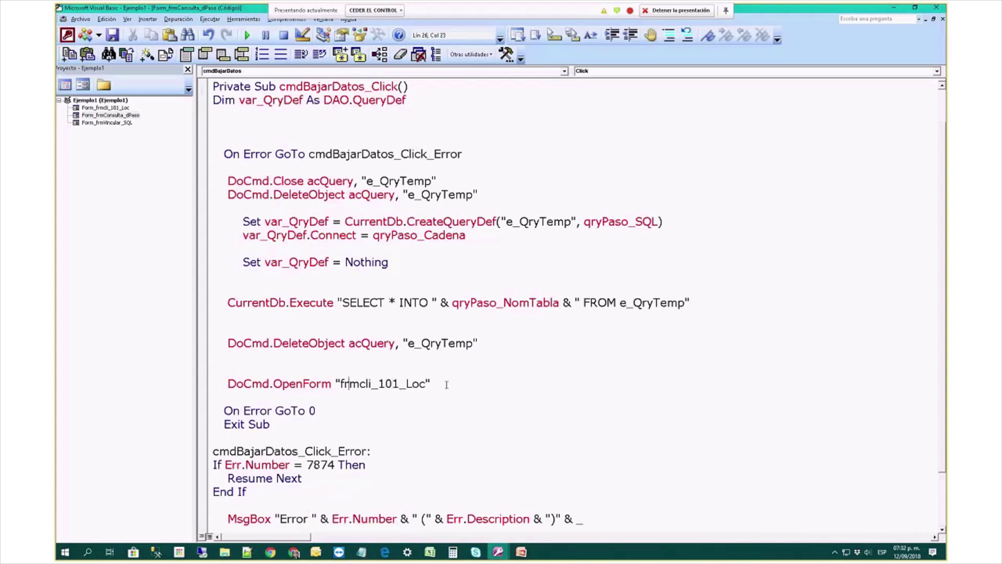
left_click(669, 37)
left_click(414, 343)
key("Left")
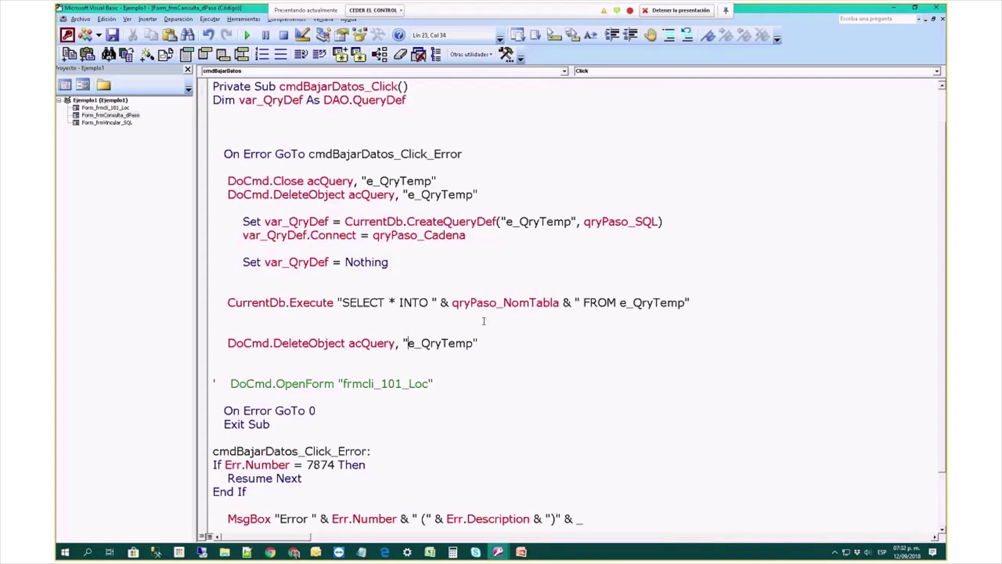
key("alt+F11")
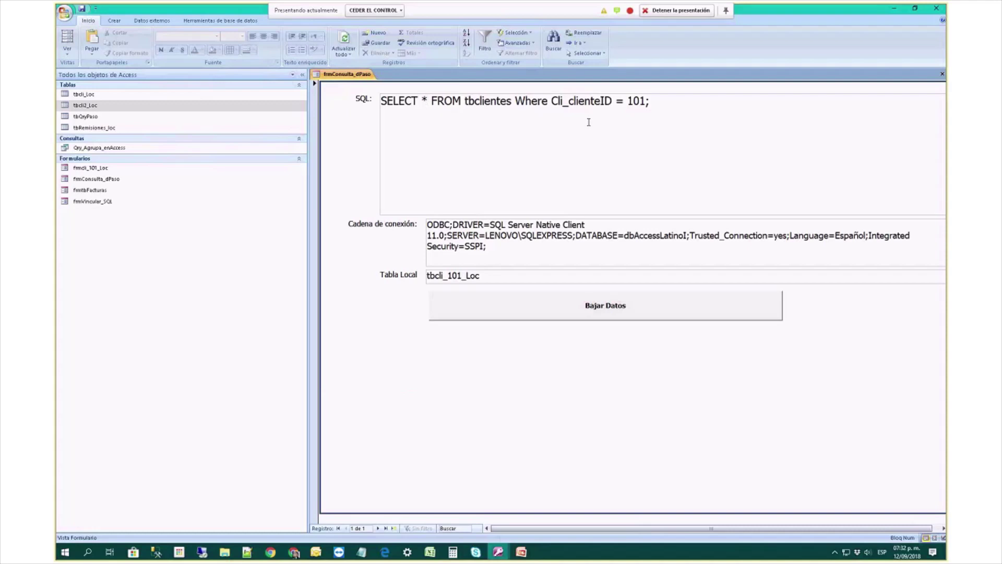
Delete the client 101 SELECT statement from the frmConsulta_dPaso SQL box.
key("ctrl+shift+Right")
key("Delete")
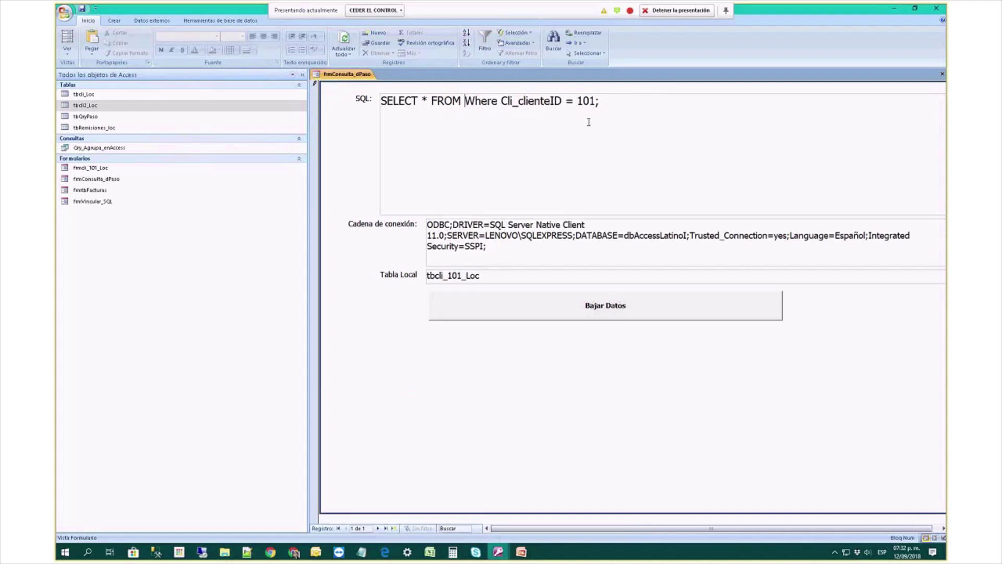
key("ctrl+a")
key("Delete")
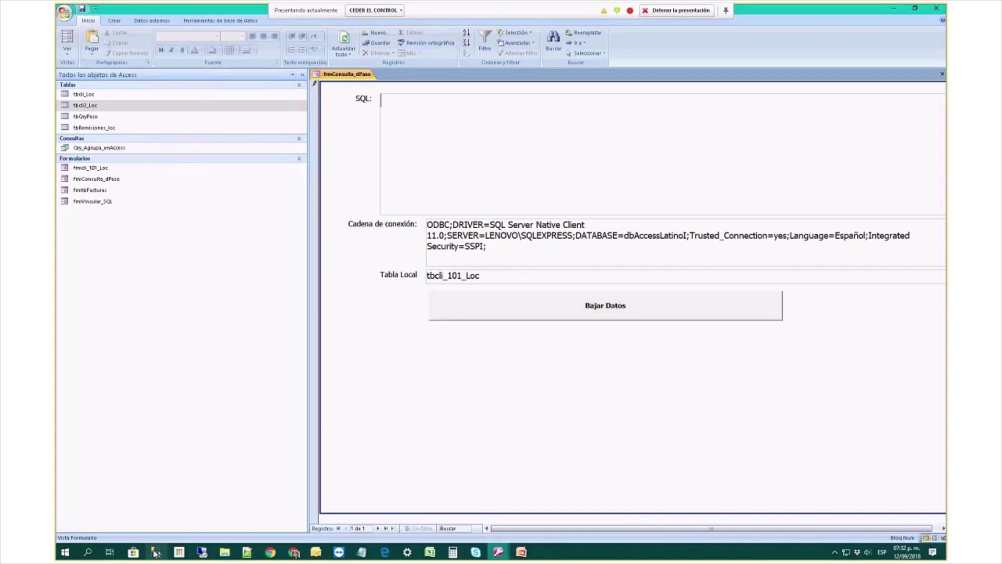
Copy the vw_FactPart SELECT…GROUP BY query text from SQL Server Management Studio back to Access.
left_click(155, 552)
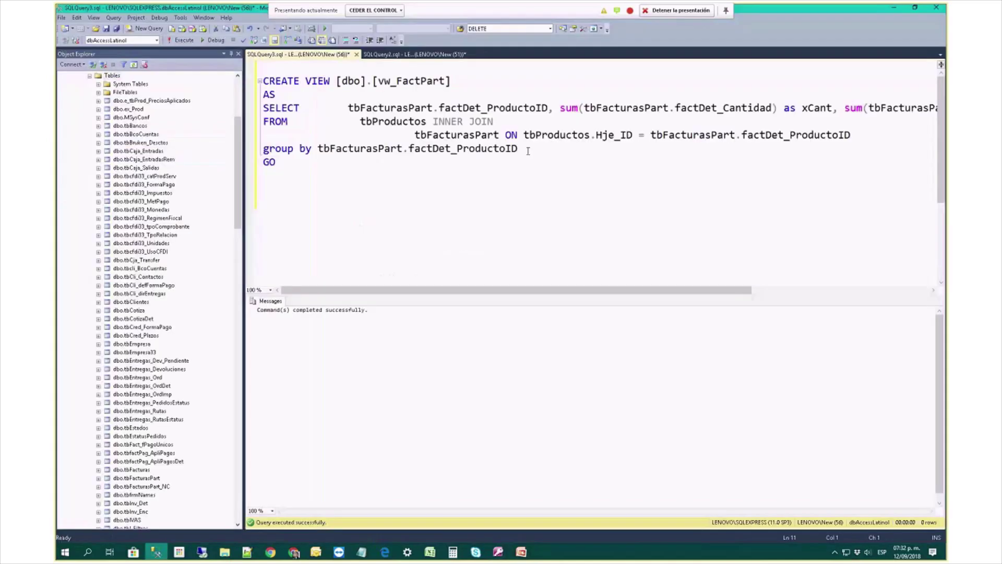
left_click_drag(528, 151, 261, 111)
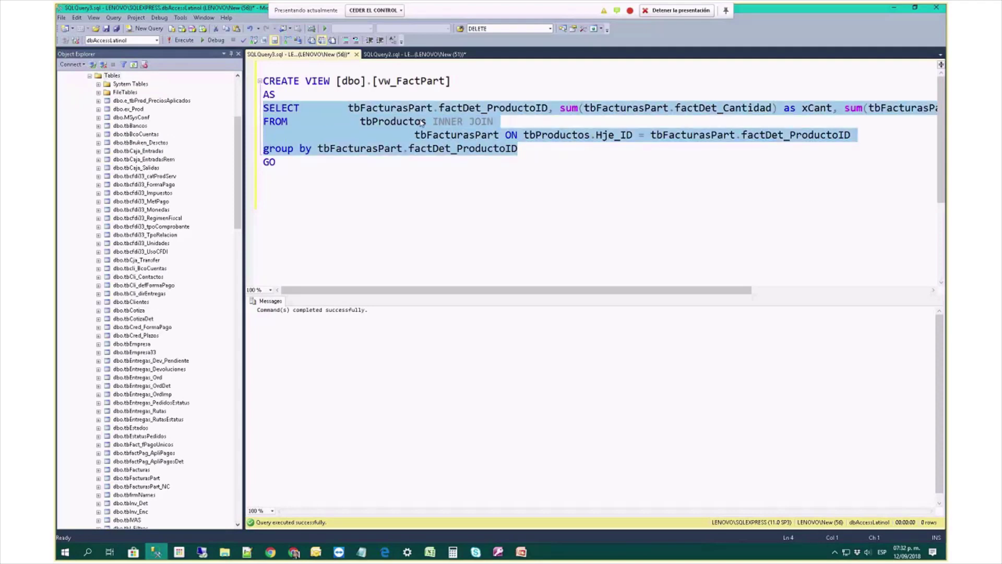
key("alt+Tab")
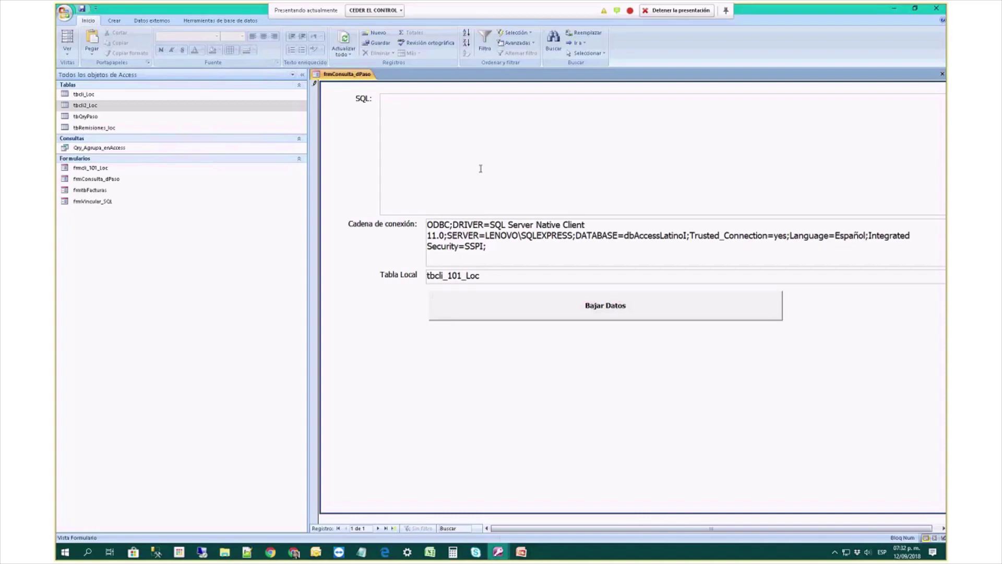
Change tbQryPaso's qryPaso_SQL field to the Memo data type and save the design.
key("alt+Tab")
key("alt+Tab")
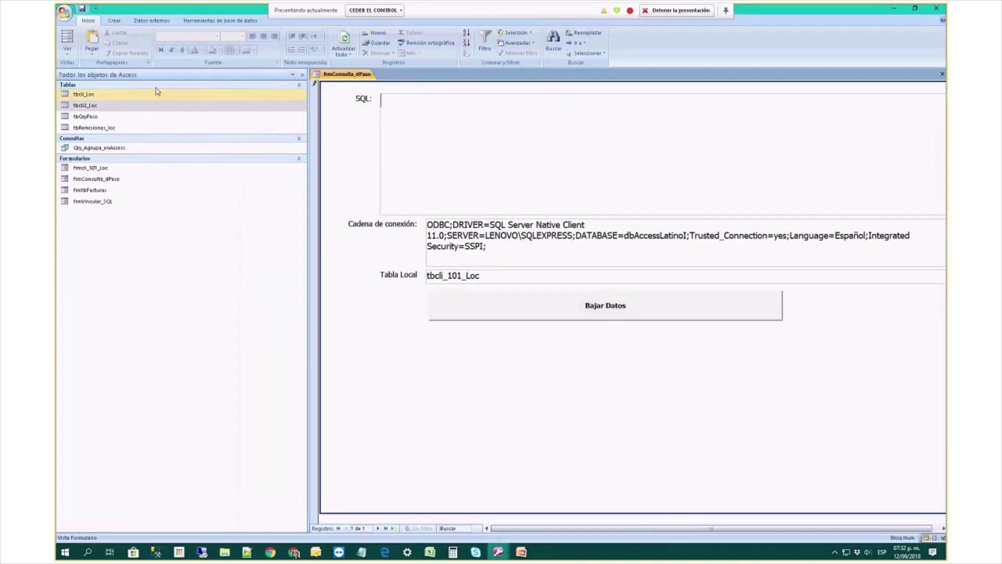
left_click(93, 116)
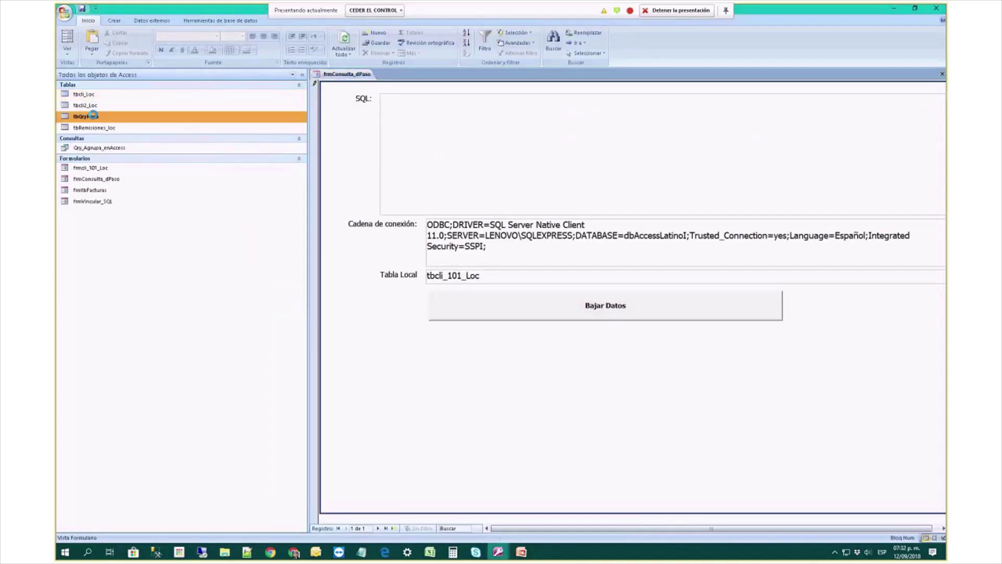
double_click(93, 116)
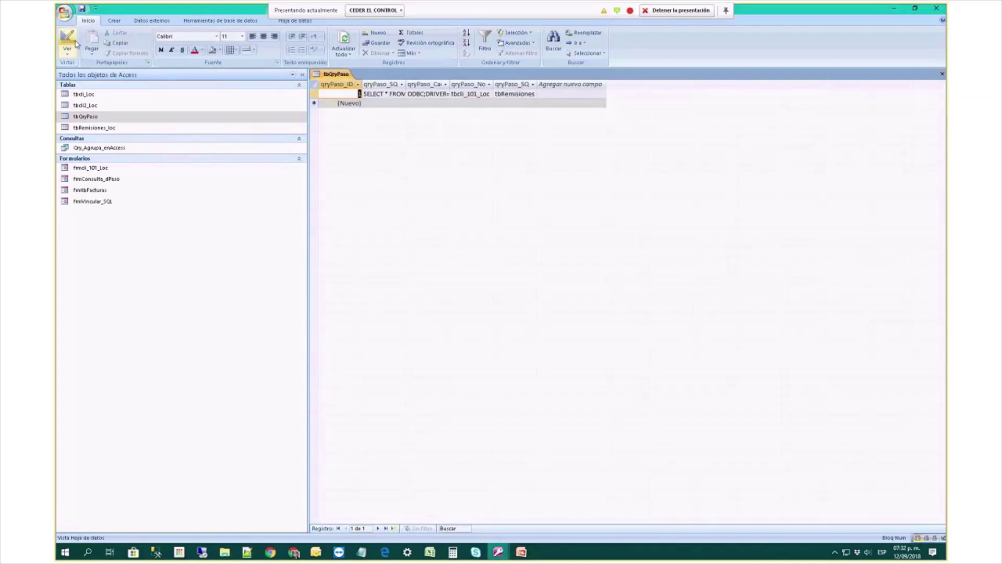
left_click(75, 43)
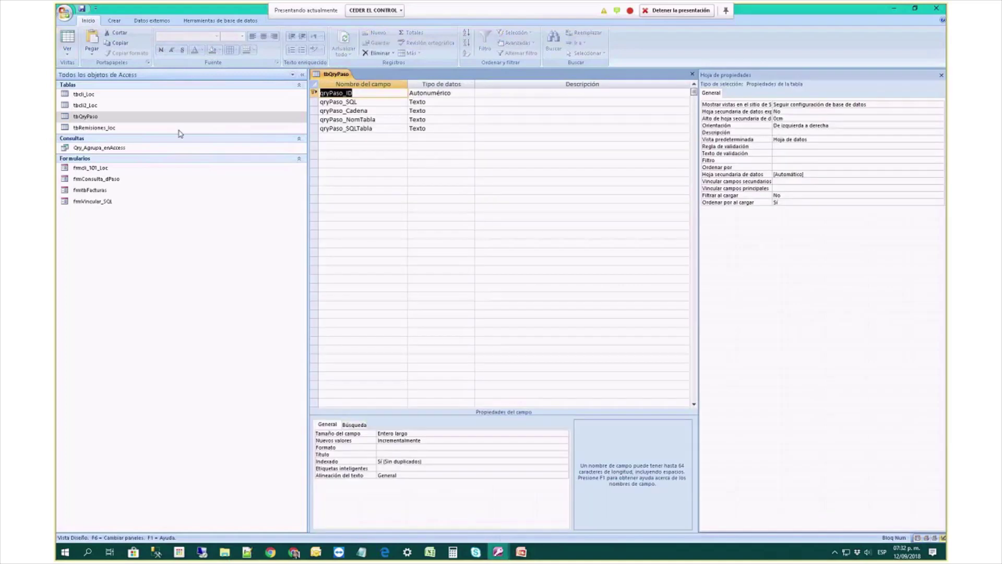
left_click(365, 104)
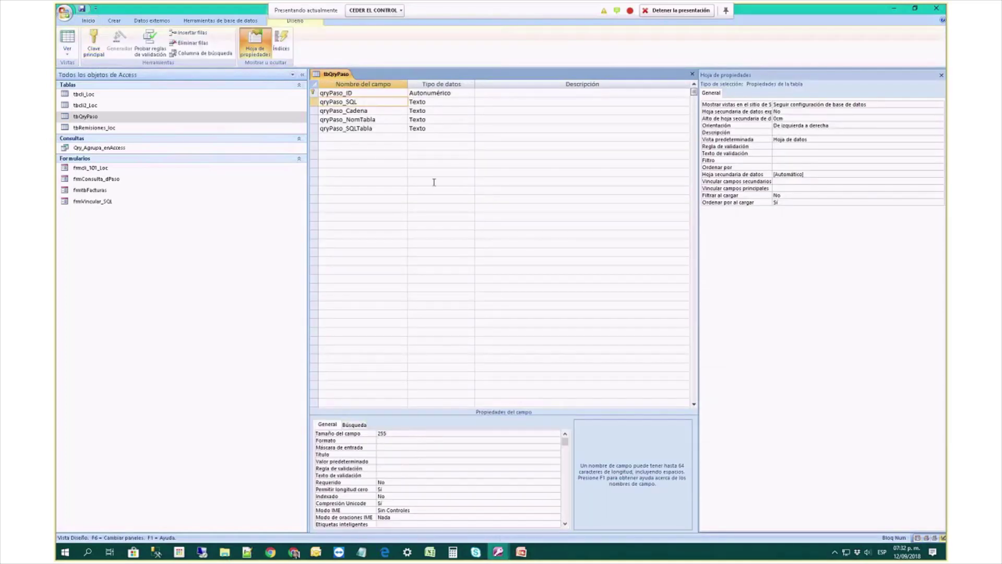
key("Tab")
type("m")
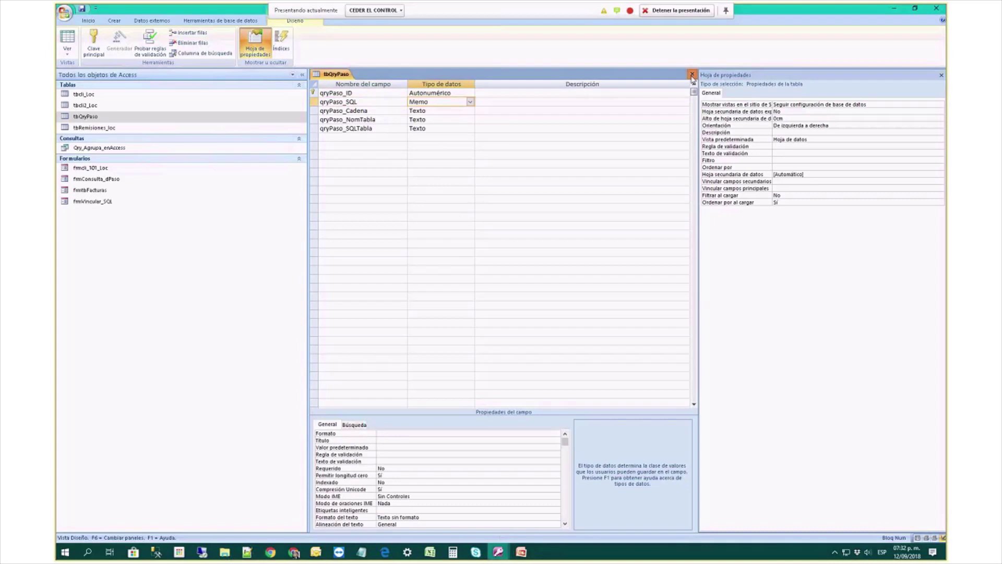
key("ctrl+w")
key("Return")
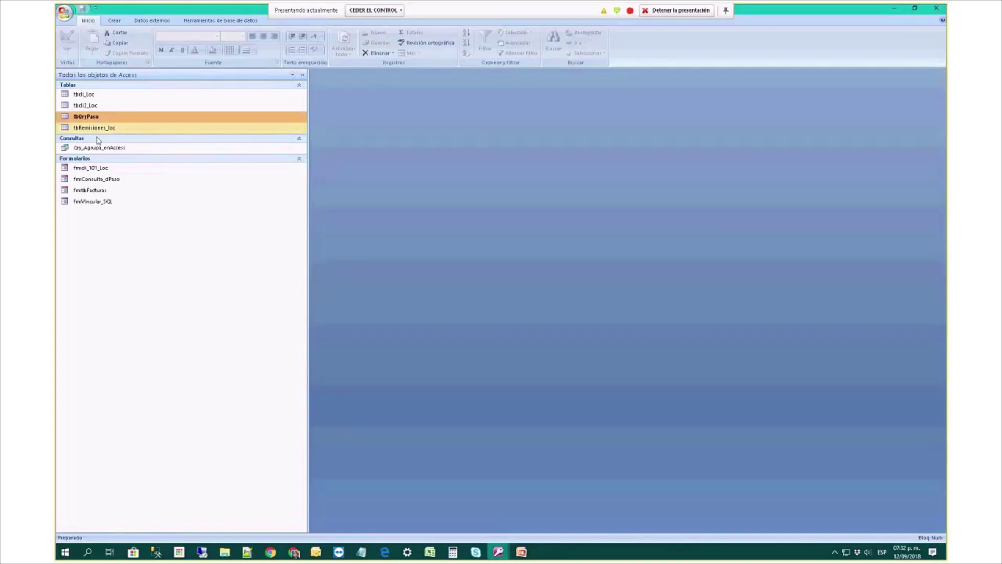
Paste the GROUP BY query into frmConsulta_dPaso's SQL box and set Tabla Local to tbUnion.
double_click(111, 180)
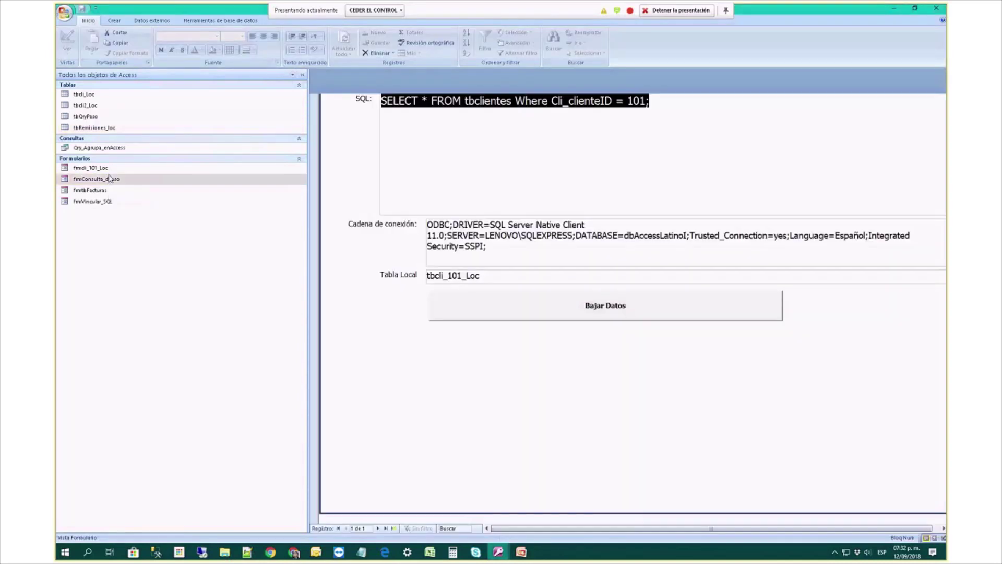
type("SELECT        tbFacturasPart.factDet_ProductoID, sum(tbFacturasPart.factDet_Cantidad) as xCant, sum(tbFacturasPart.factDet_Total) as xImp FROM            tbProductos INNER JOIN                          tbFacturasPart ON tbProductos.Hje_ID = tbFacturasPart.factDet_ProductoID group by tbFacturasPart.factDet_ProductoID")
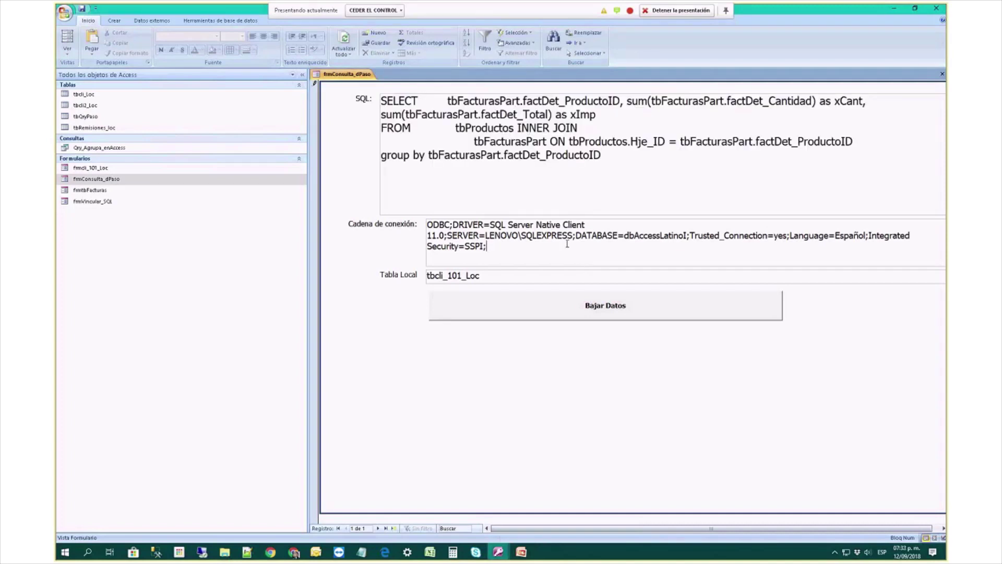
left_click(552, 276)
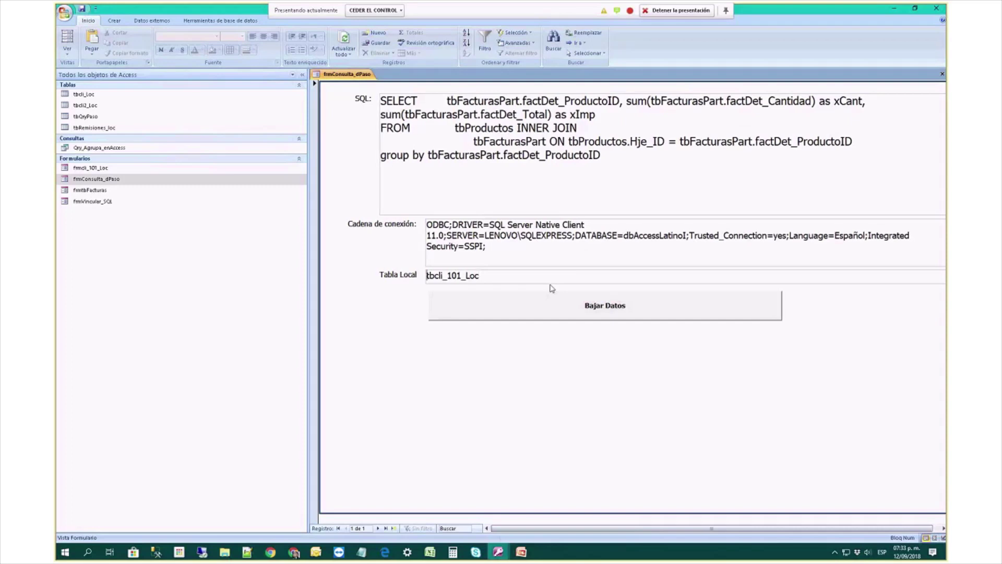
key("shift+Home")
type("tbUnion")
key("shift+Tab")
key("shift+Tab")
left_click_drag(627, 166, 495, 149)
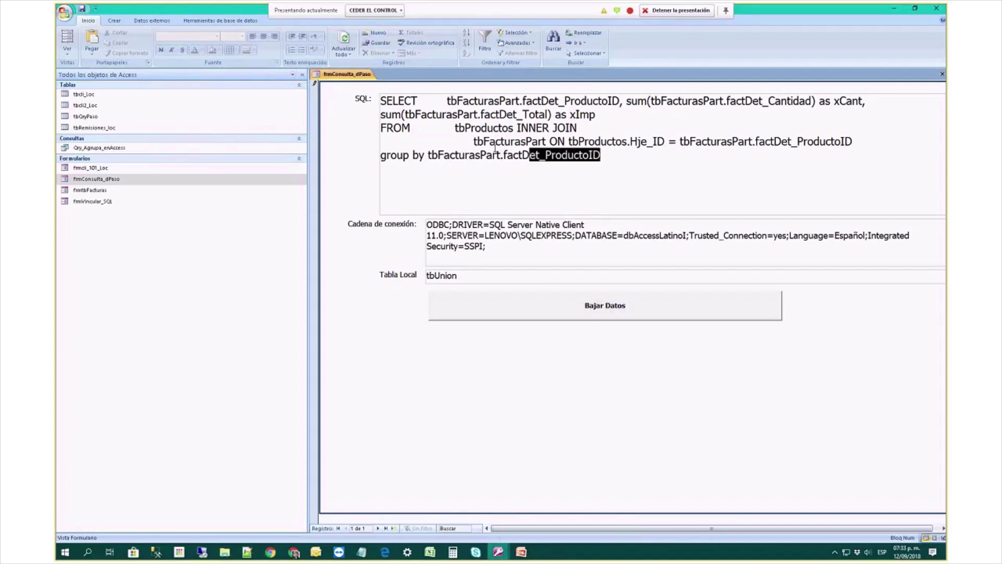
key("ctrl+a")
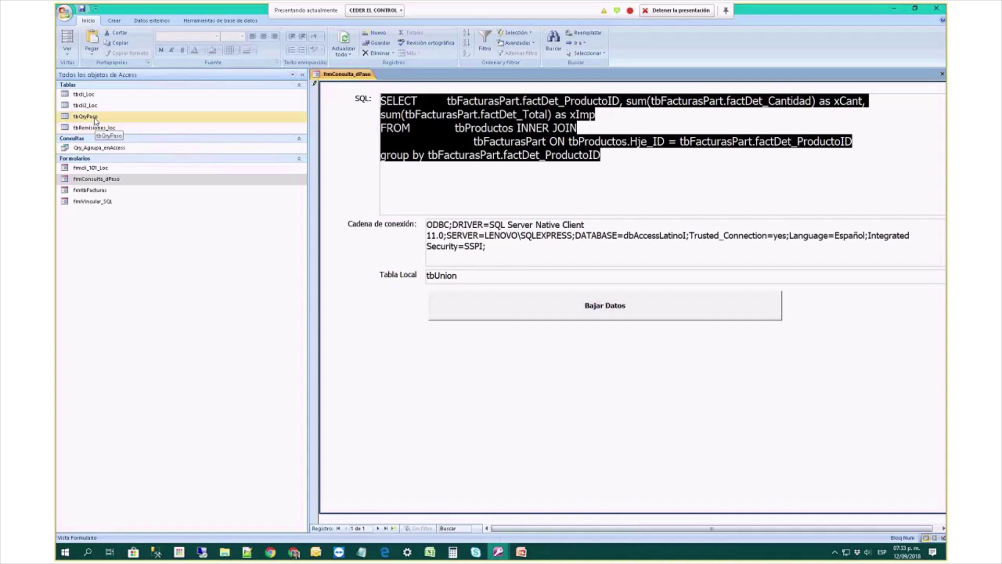
Widen tbQryPaso's qryPaso_SQL column and close the table, saving the layout.
double_click(95, 118)
double_click(423, 89)
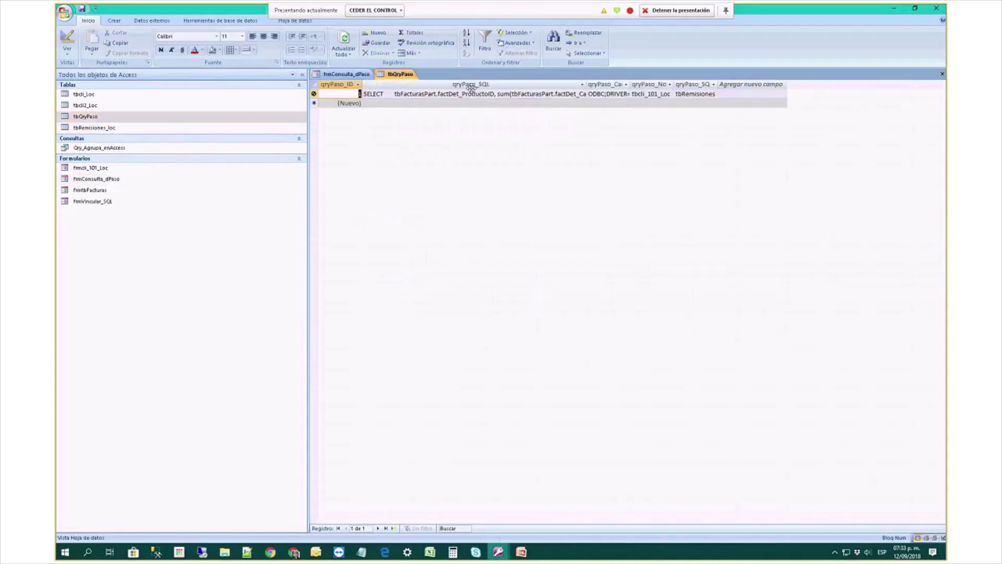
left_click(472, 85)
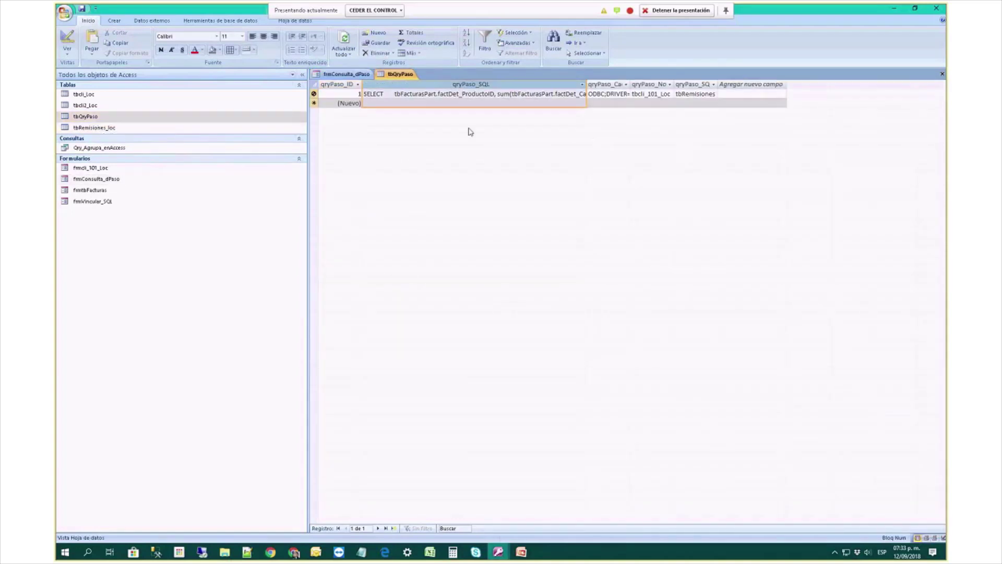
left_click(942, 74)
left_click(503, 301)
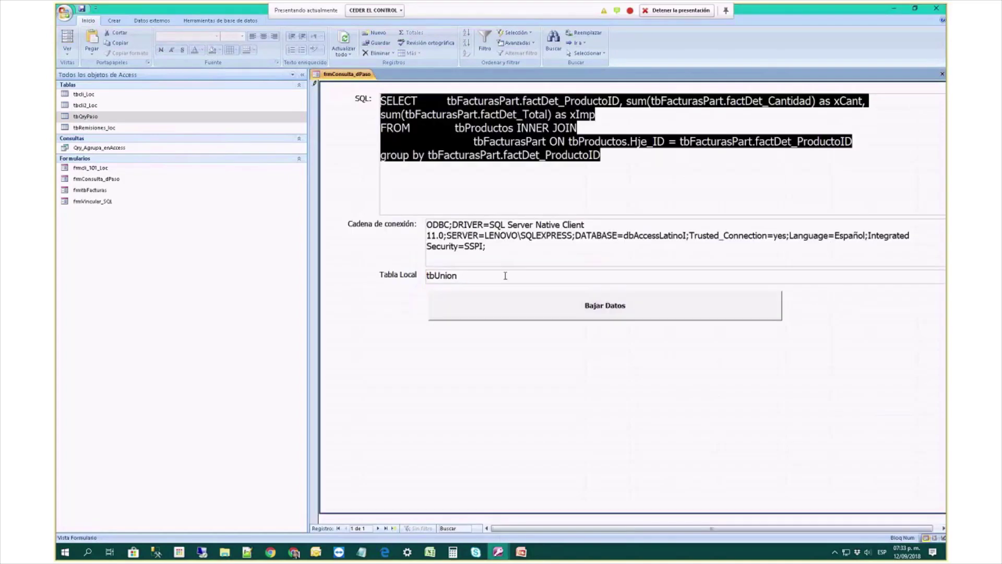
key("F2")
Run the GROUP BY pass-through query with Bajar Datos to download it into tbUnion.
left_click_drag(622, 155, 340, 100)
left_click(444, 236)
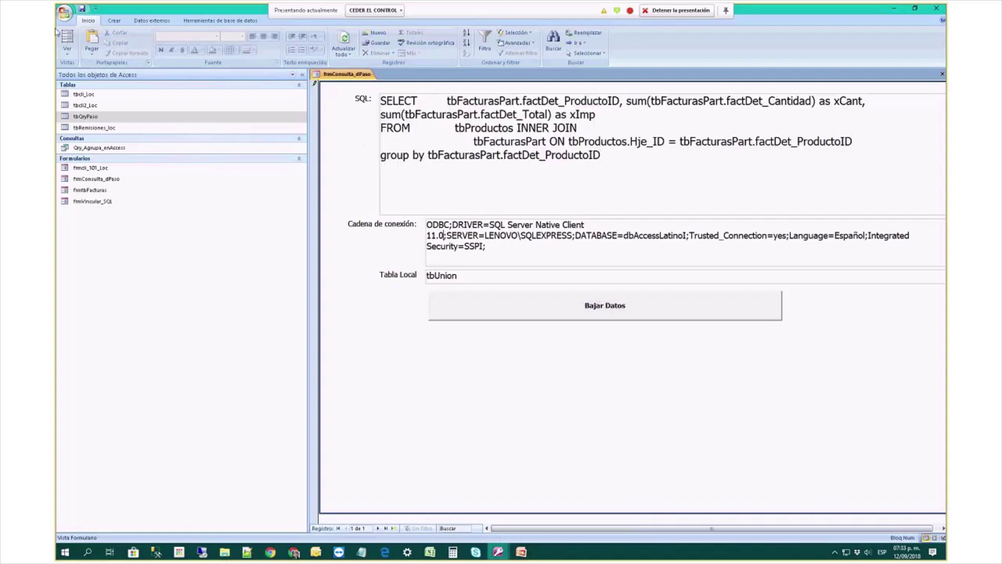
left_click(548, 307)
left_click(103, 127)
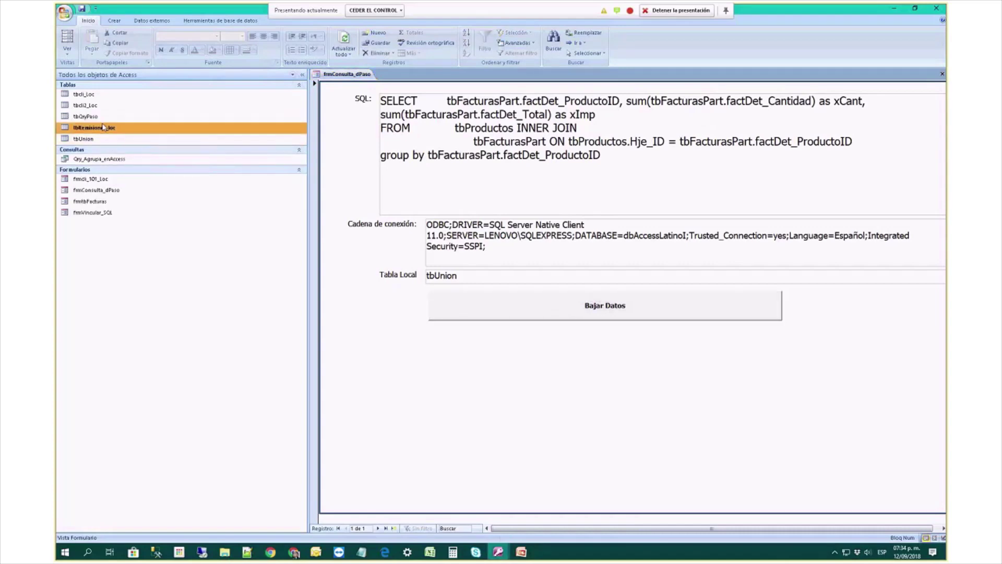
left_click(95, 118)
left_click_drag(95, 121, 91, 145)
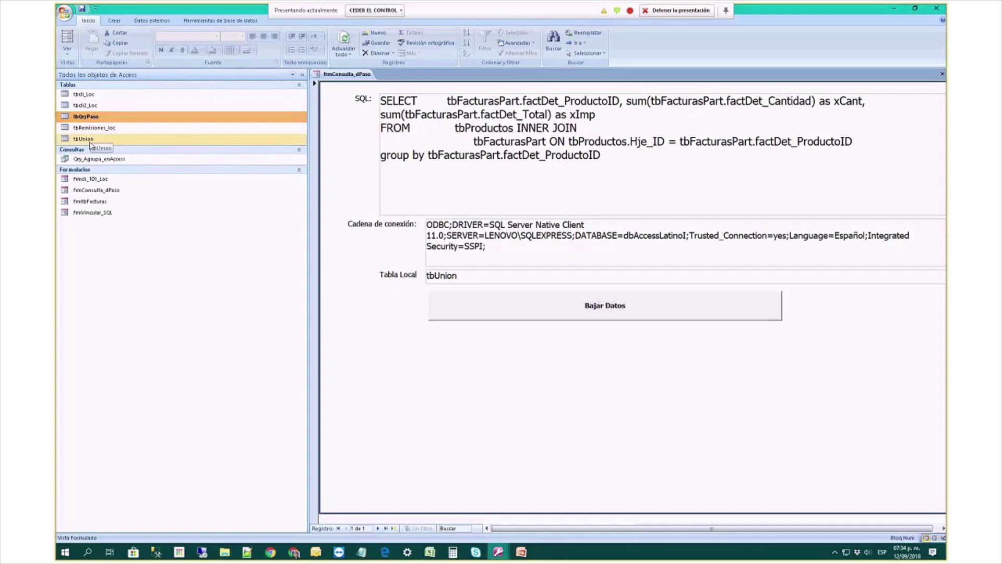
double_click(91, 142)
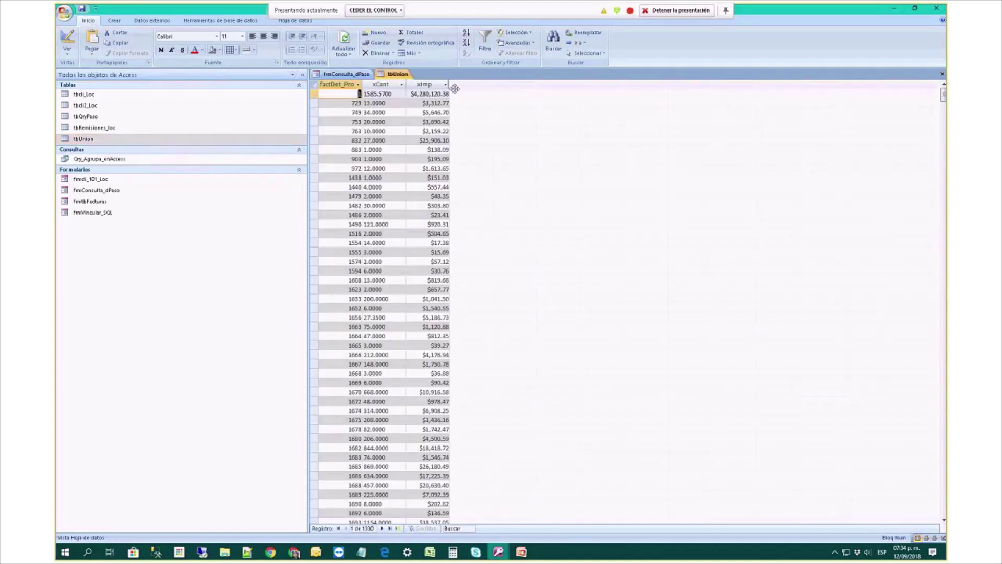
left_click_drag(455, 89, 497, 89)
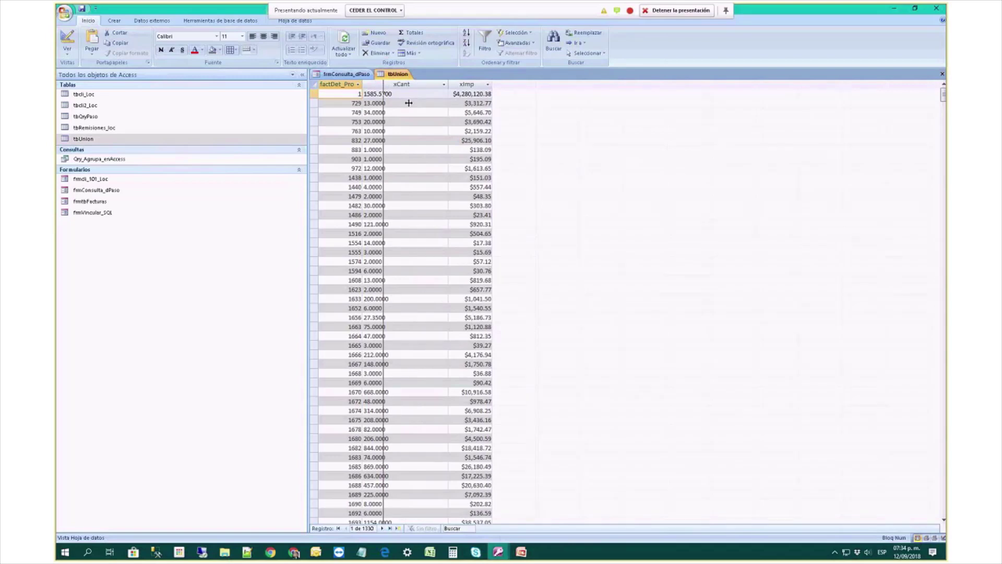
left_click(448, 150)
left_click_drag(409, 103, 627, 141)
key("ctrl+w")
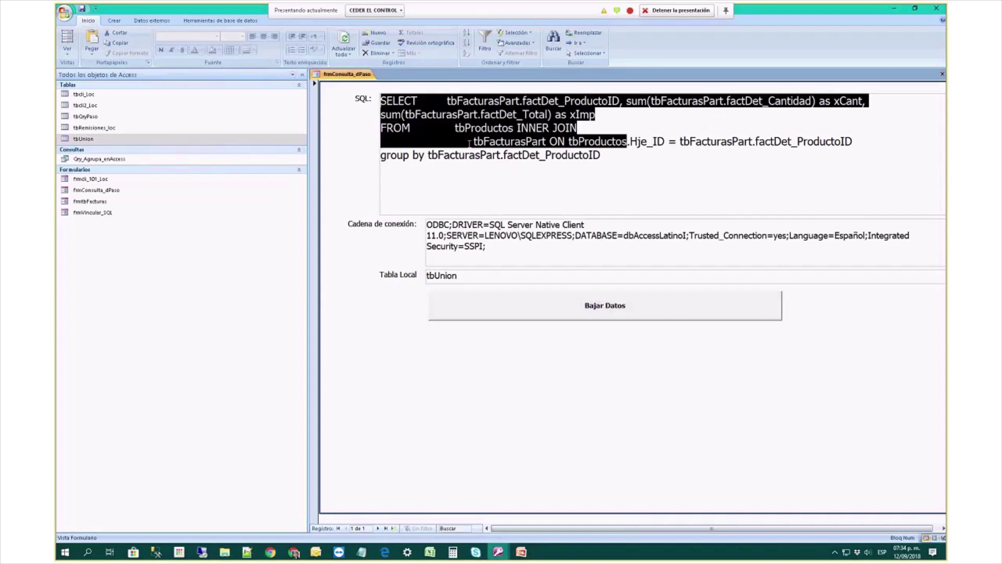
left_click(469, 142)
left_click(357, 100)
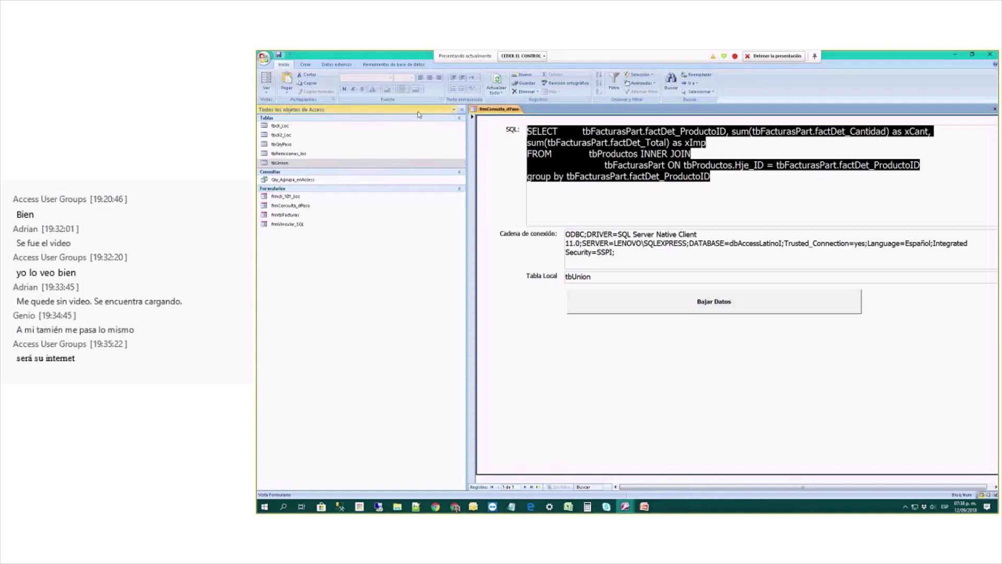
left_click(703, 191)
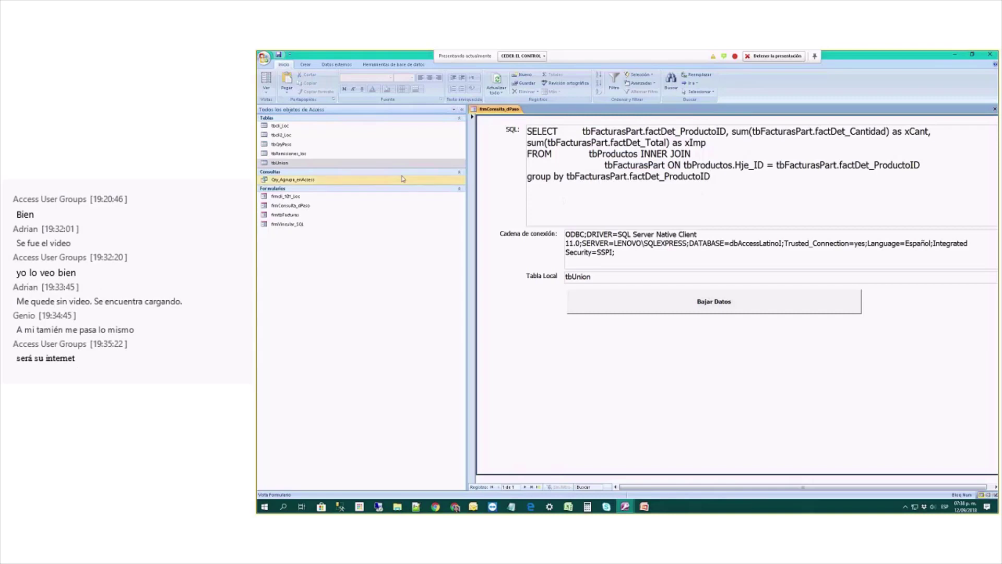
Close frmConsulta_dPaso, then browse and dismiss the Datos externos Más import sources list.
left_click(288, 153)
left_click(995, 110)
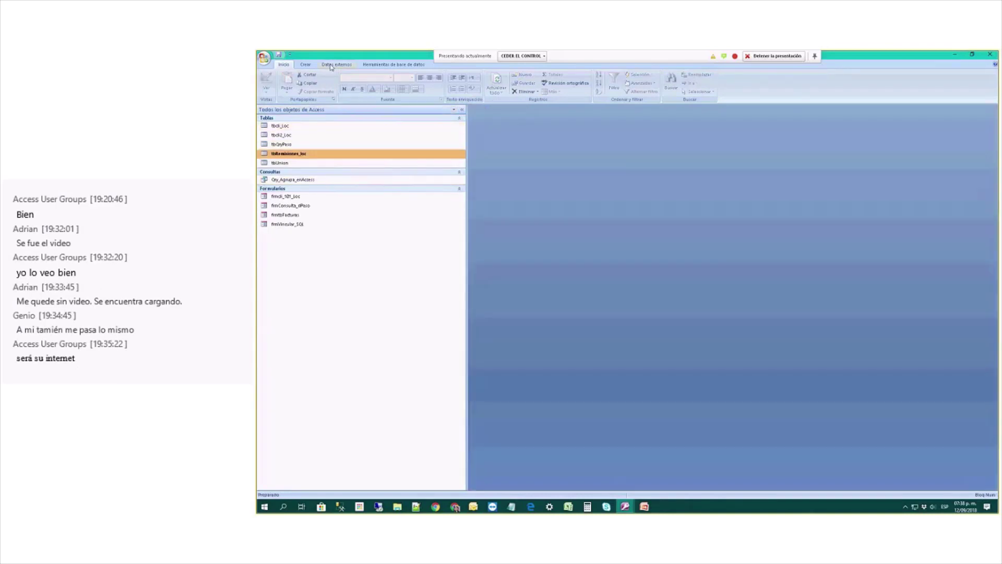
left_click(331, 65)
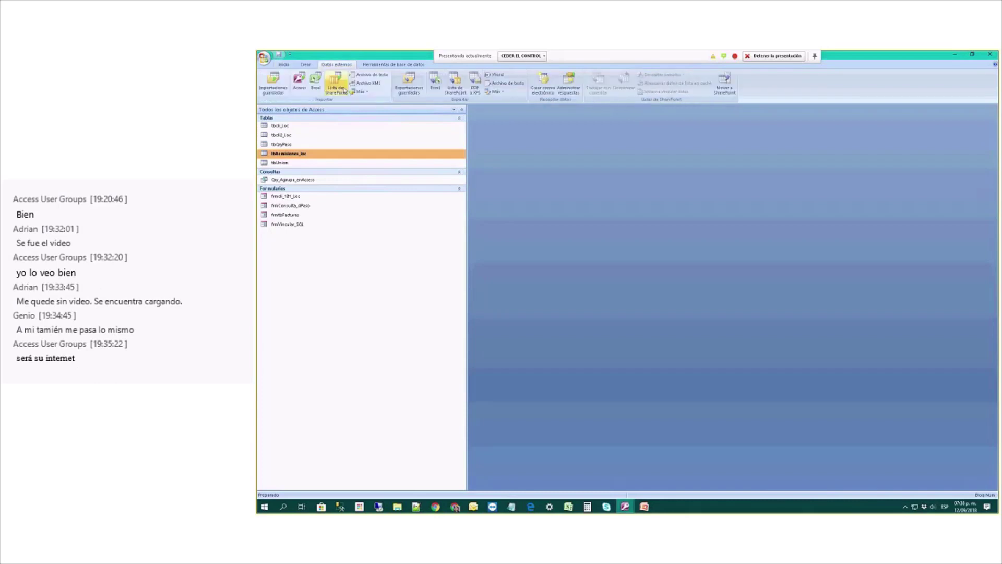
left_click(359, 91)
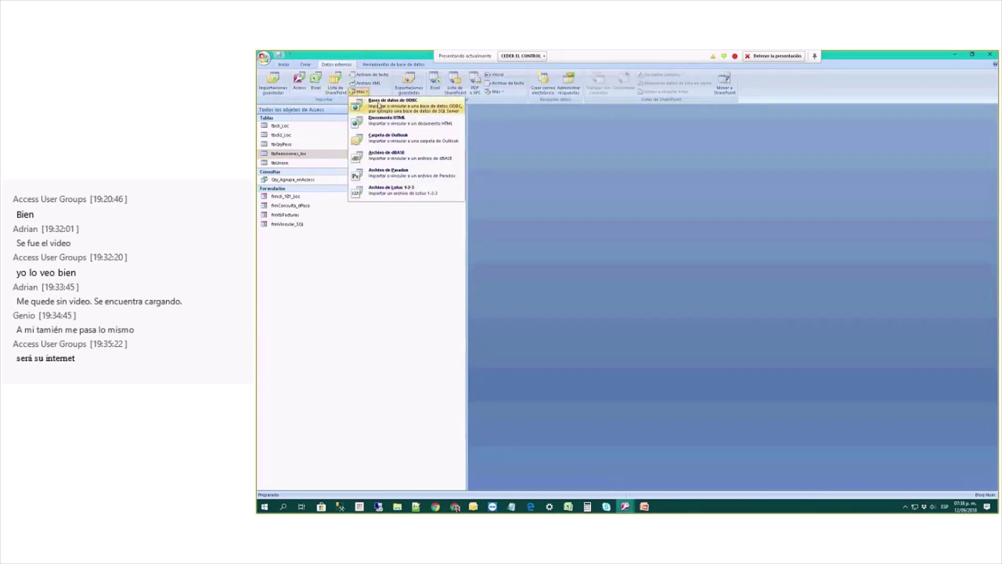
left_click(303, 226)
left_click(304, 226)
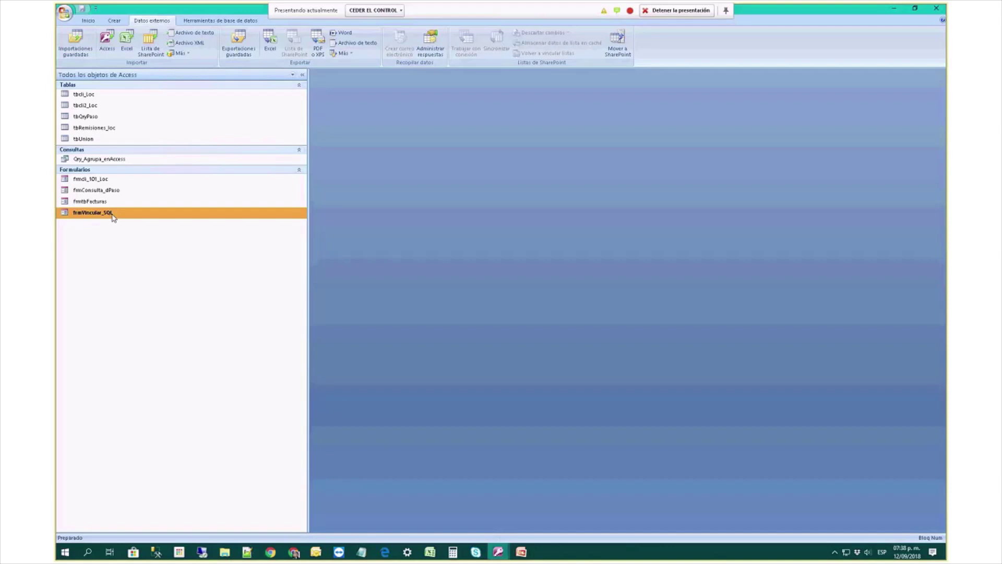
Open frmVincular_SQL and delete local tables tbRemisiones_loc, tbcli_Loc and tbUnion, confirming each.
double_click(112, 214)
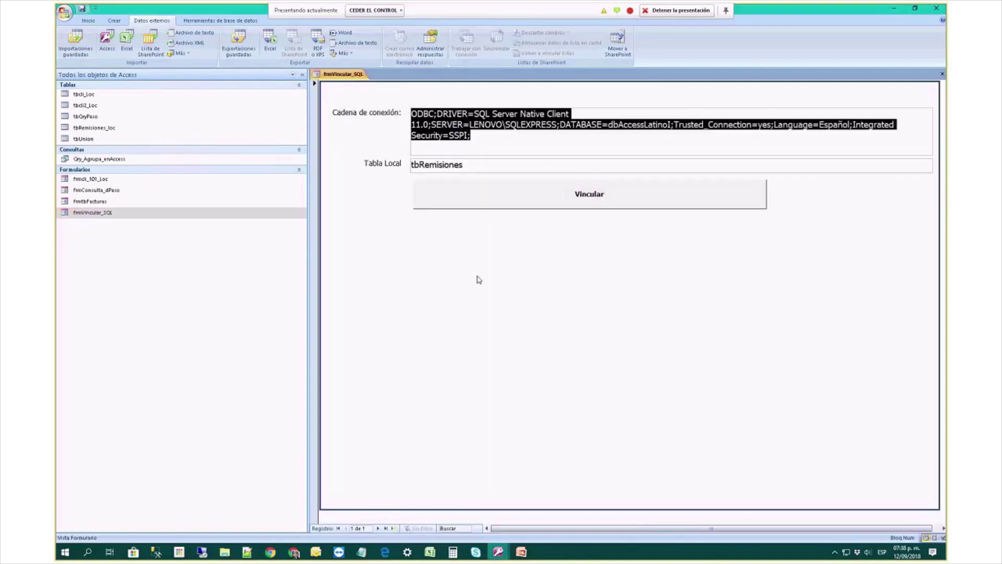
left_click(491, 150)
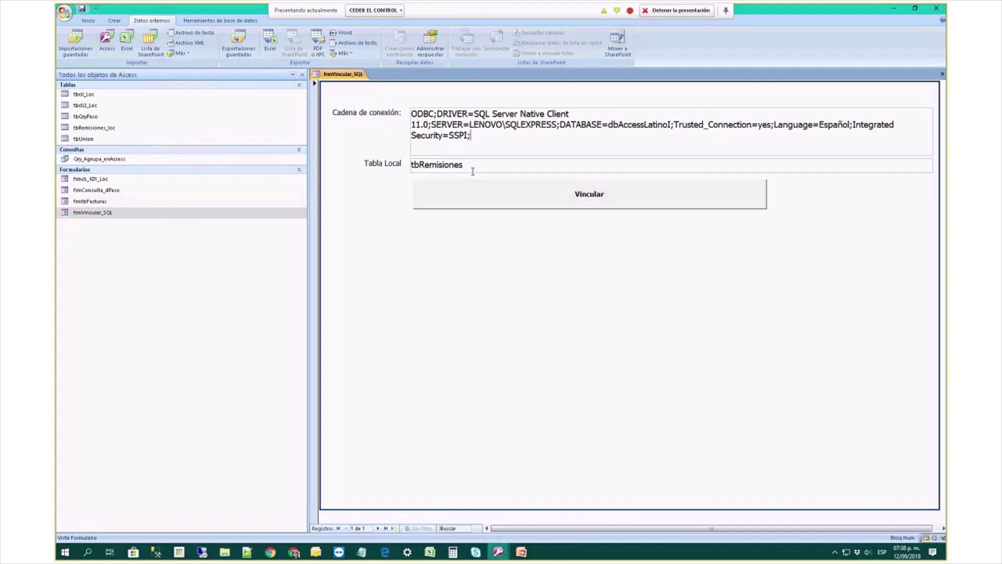
left_click(131, 132)
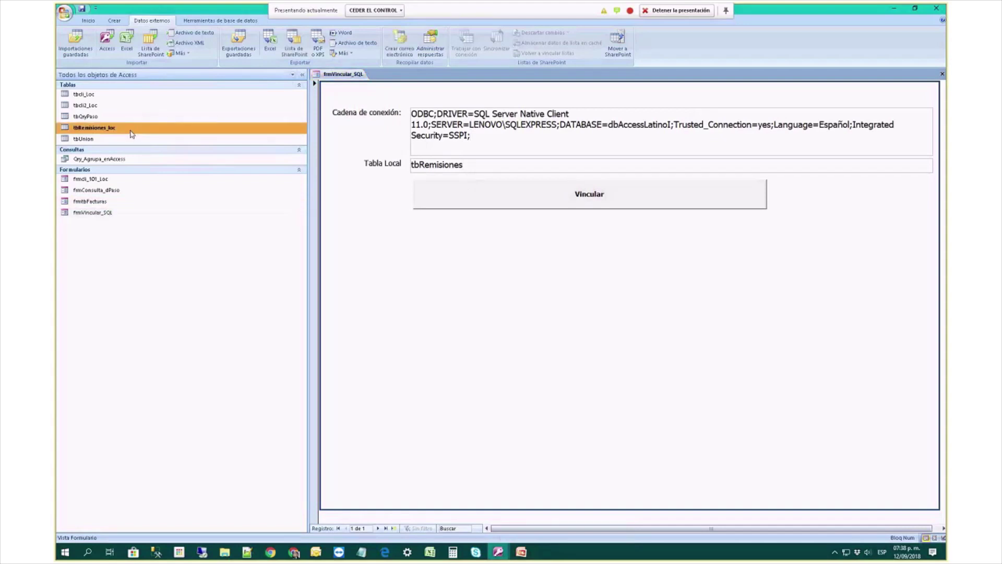
key("Delete")
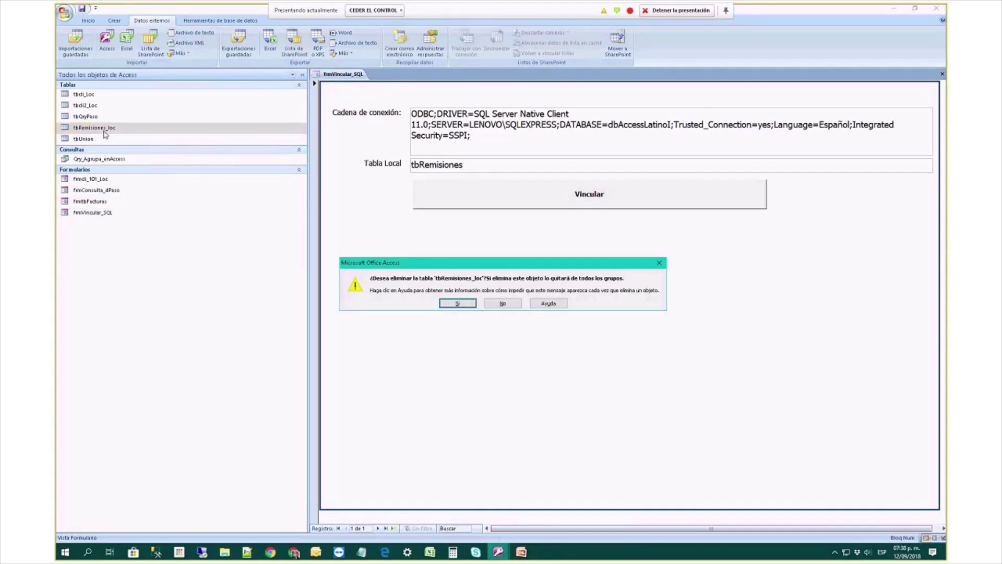
key("Return")
key("Delete")
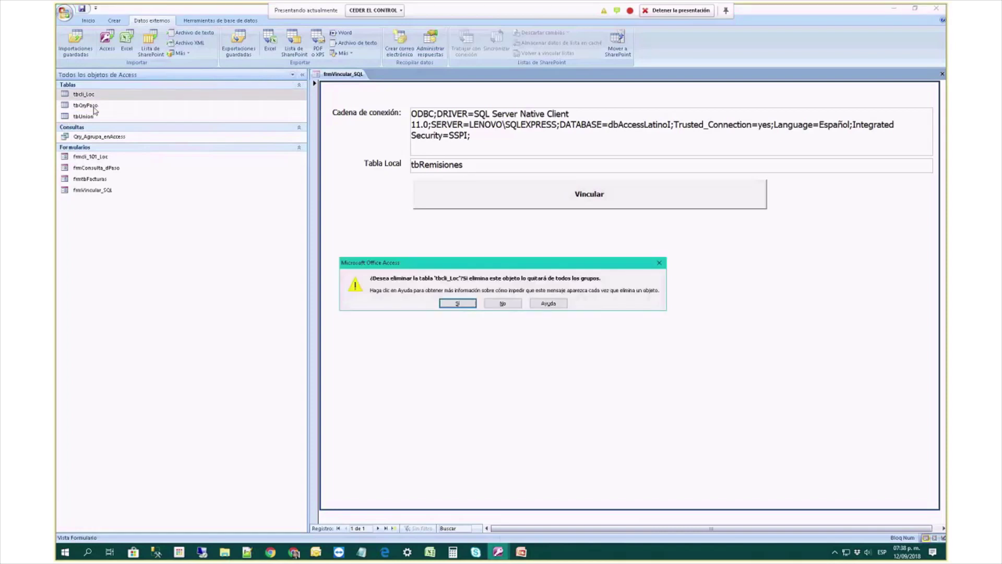
key("Return")
key("Delete")
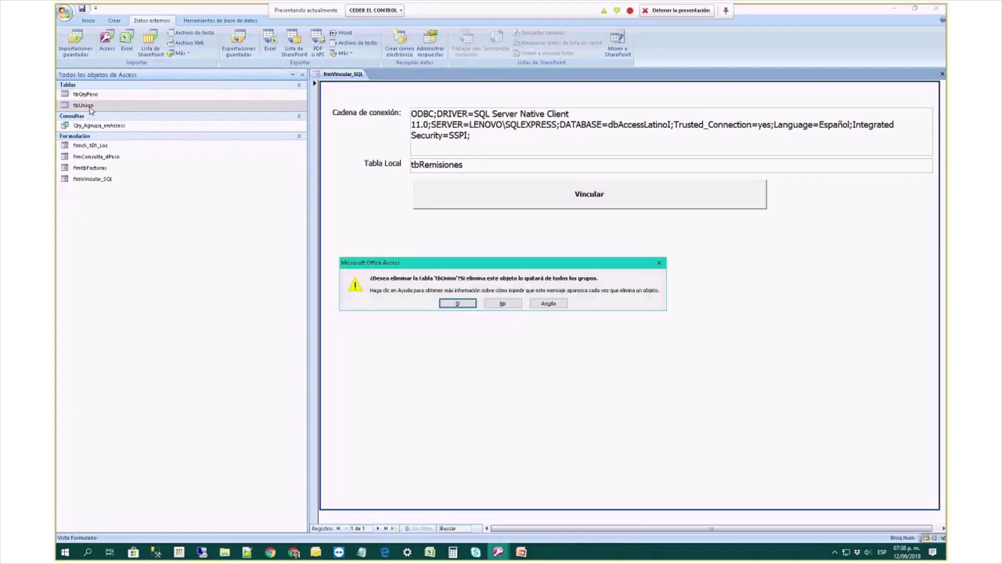
key("Return")
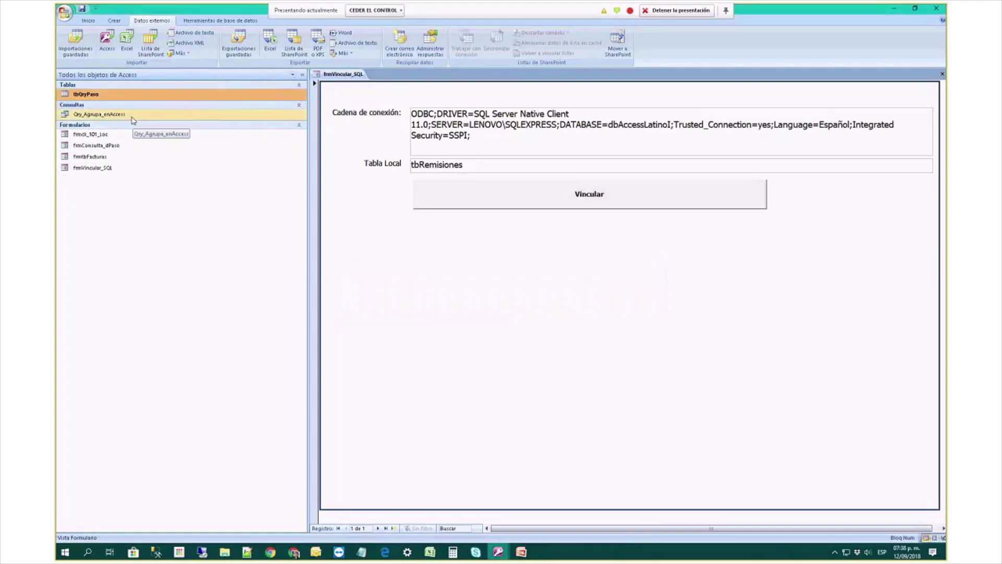
left_click(131, 114)
left_click(464, 165)
Check the connection string and tbRemisiones Tabla Local value, then refresh to show linked tbRemisiones.
left_click(529, 146)
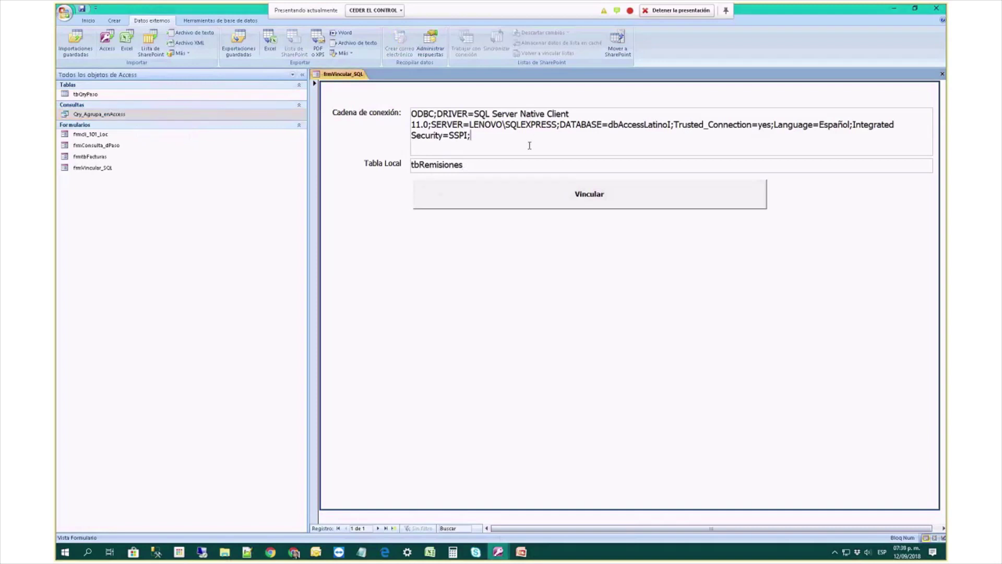
left_click_drag(530, 145, 411, 113)
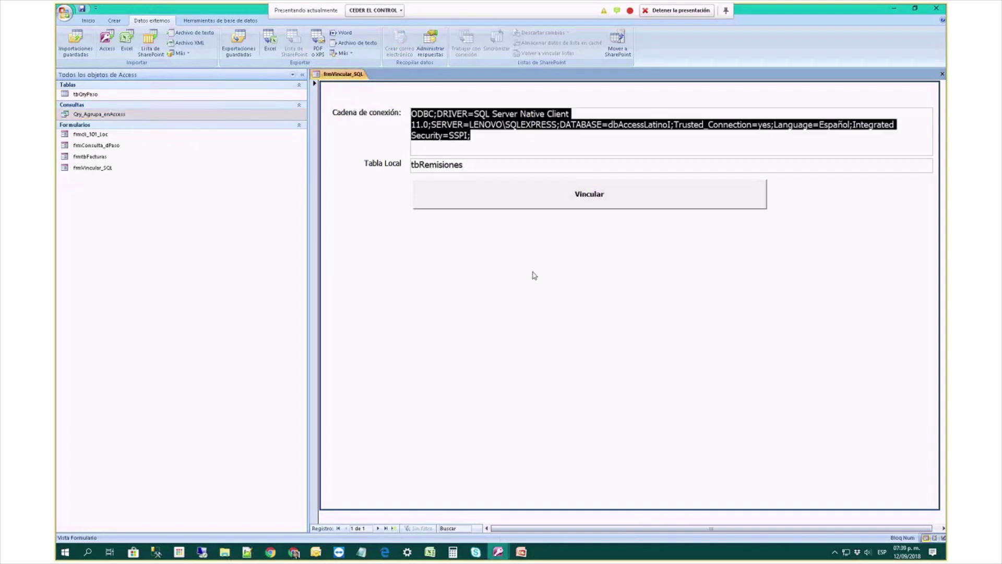
left_click(488, 139)
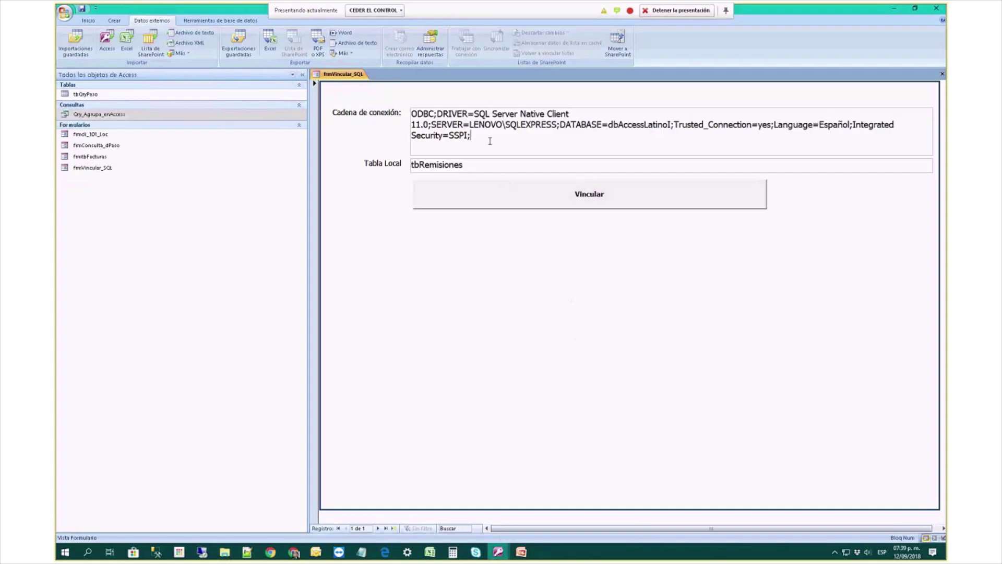
left_click_drag(488, 138, 398, 112)
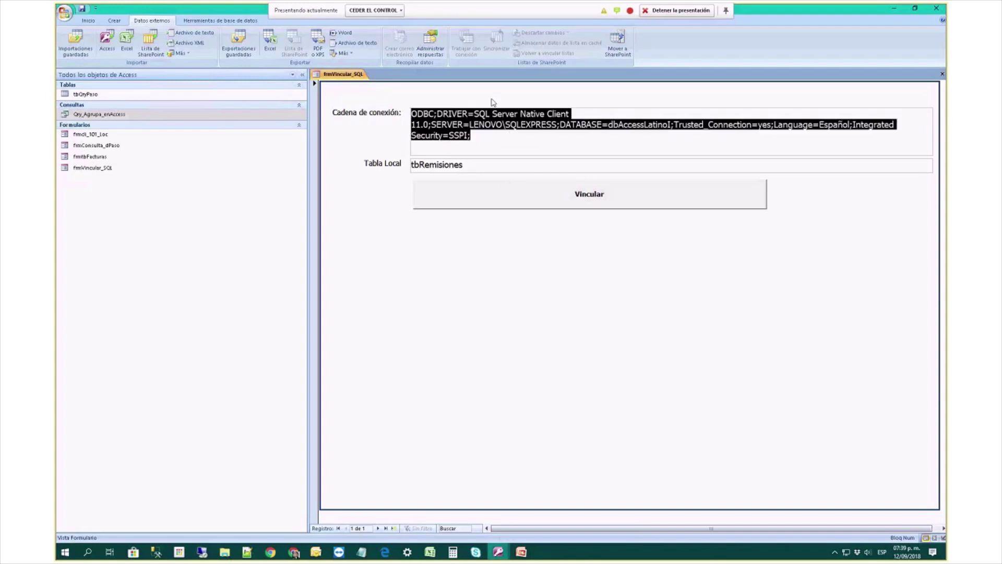
key("Tab")
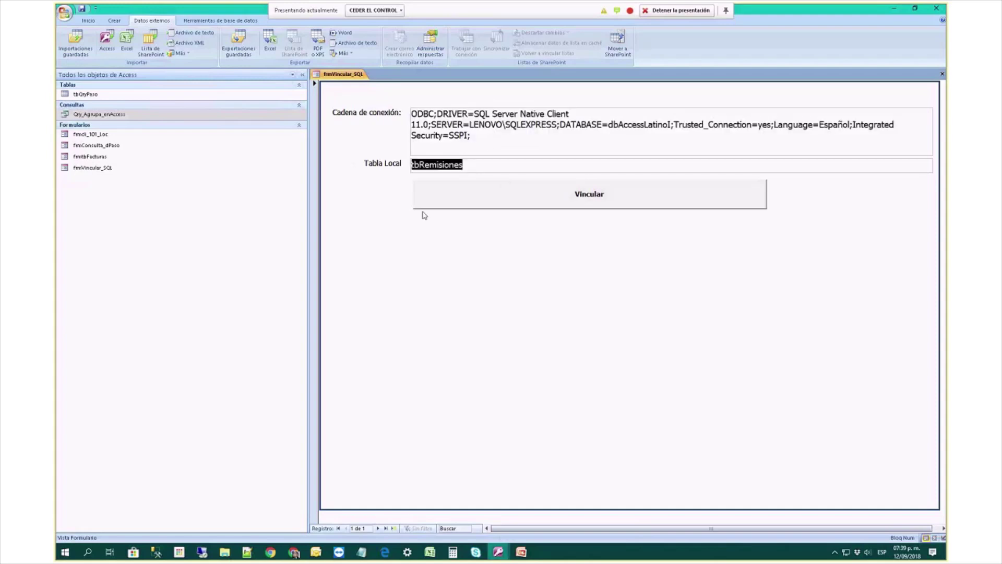
left_click(470, 168)
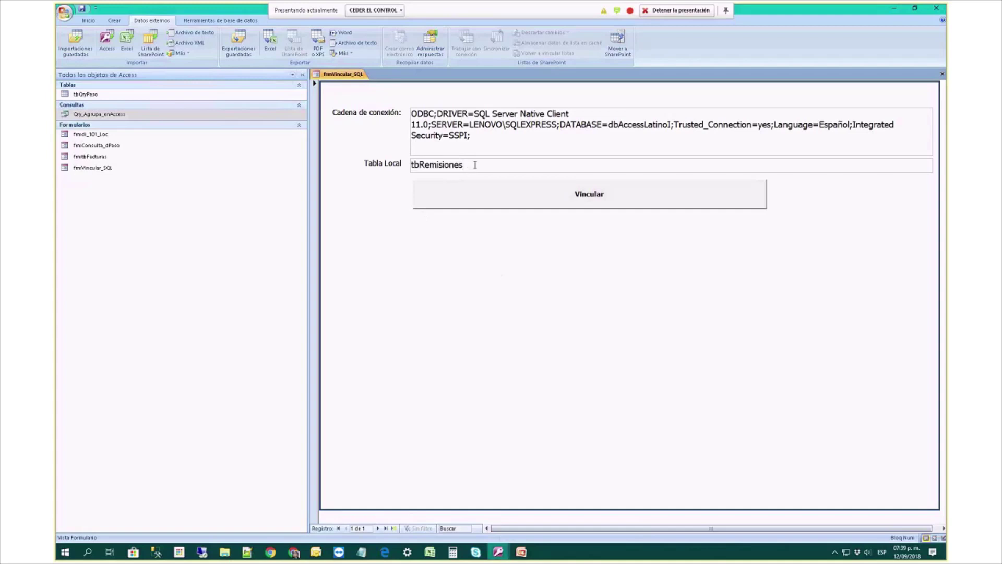
left_click_drag(475, 165, 360, 163)
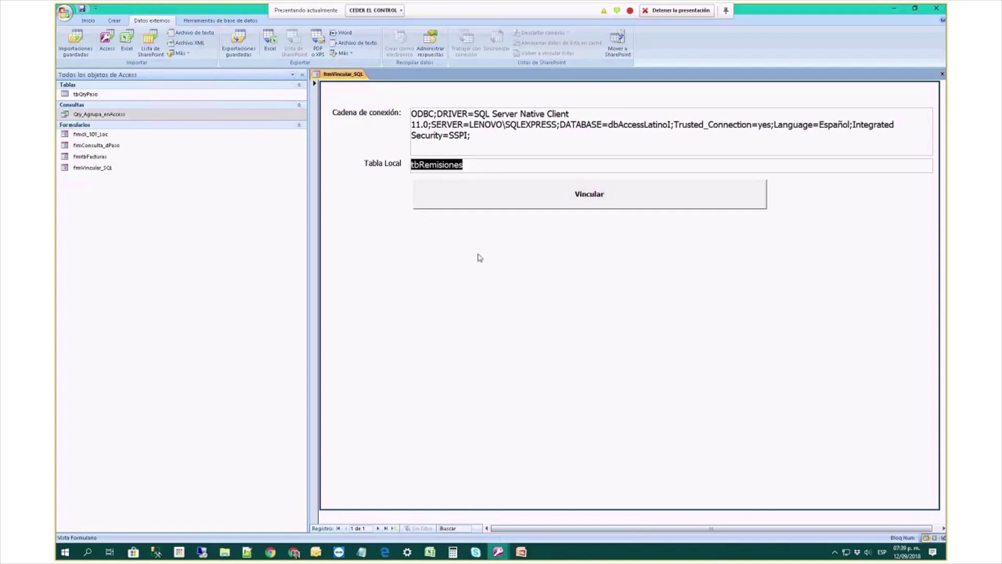
left_click(461, 204)
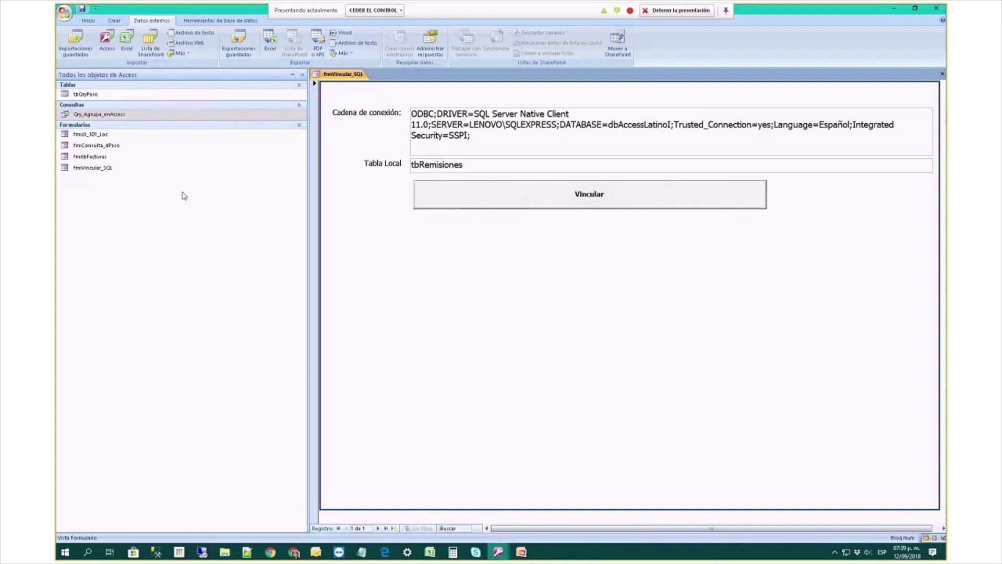
left_click(104, 156)
left_click(113, 96)
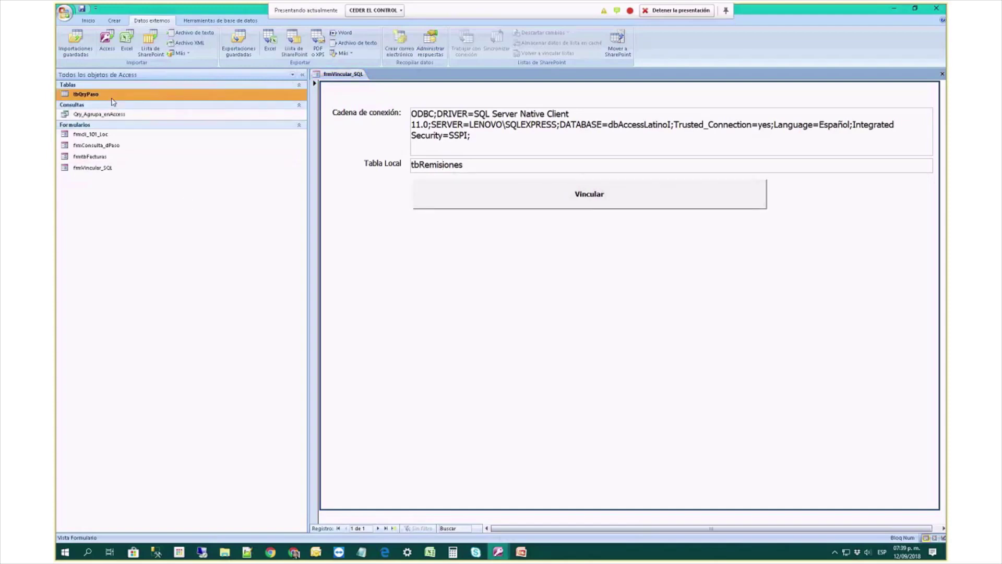
left_click(105, 109)
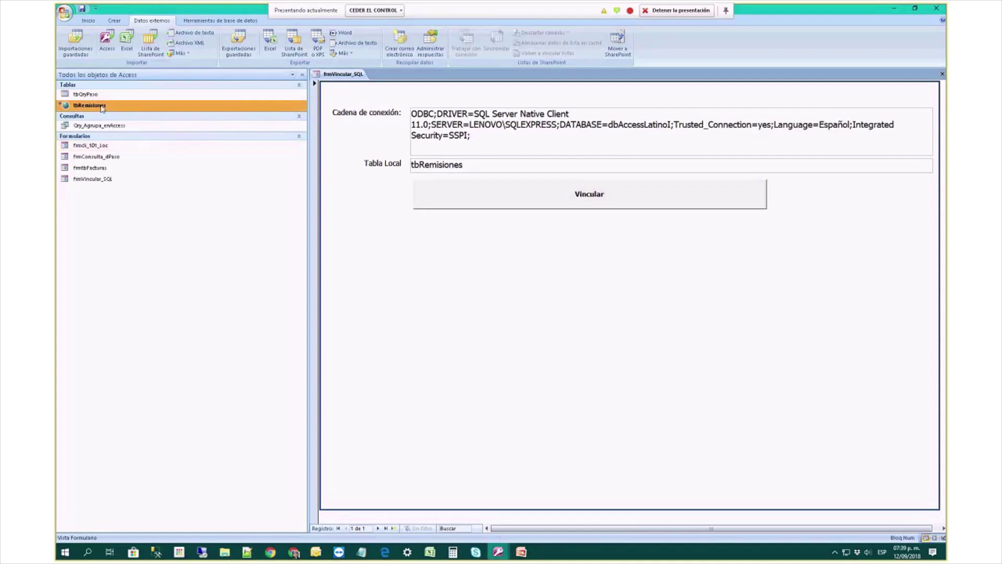
Change Tabla Local to tbProductos and link it from SQL Server with Vincular.
left_click(457, 166)
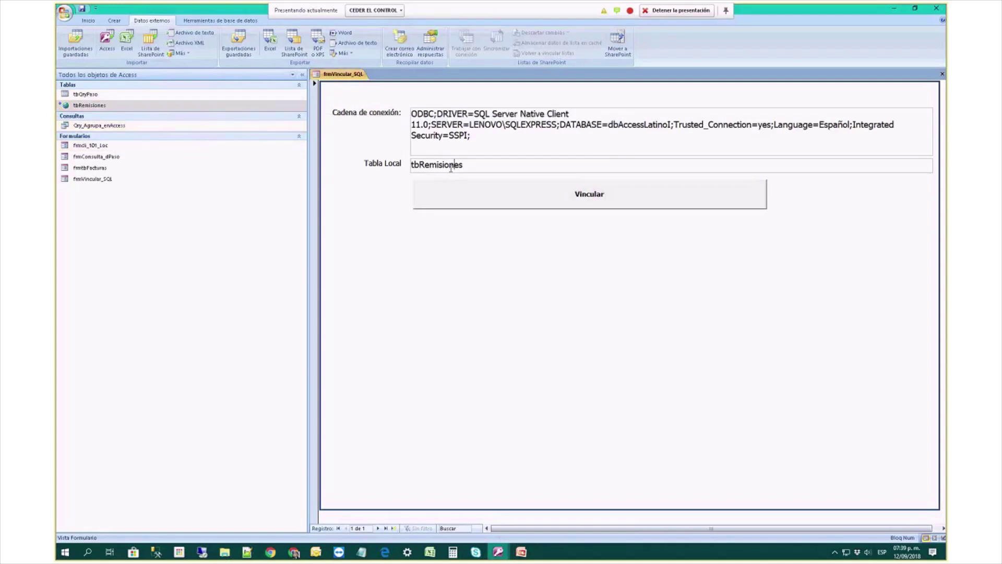
left_click(642, 187)
key("BackSpace")
type("t")
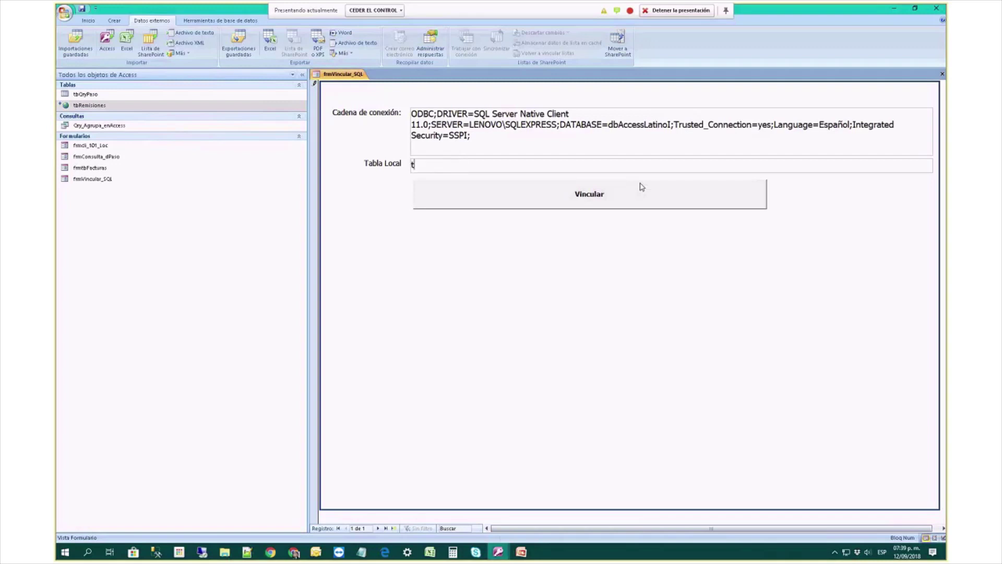
type("bProductos")
left_click(499, 206)
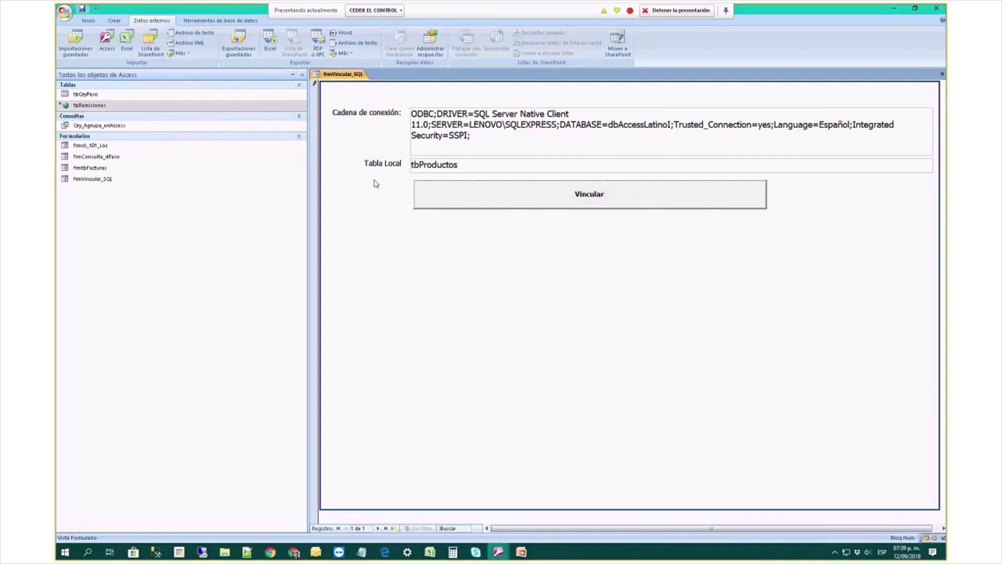
left_click(154, 105)
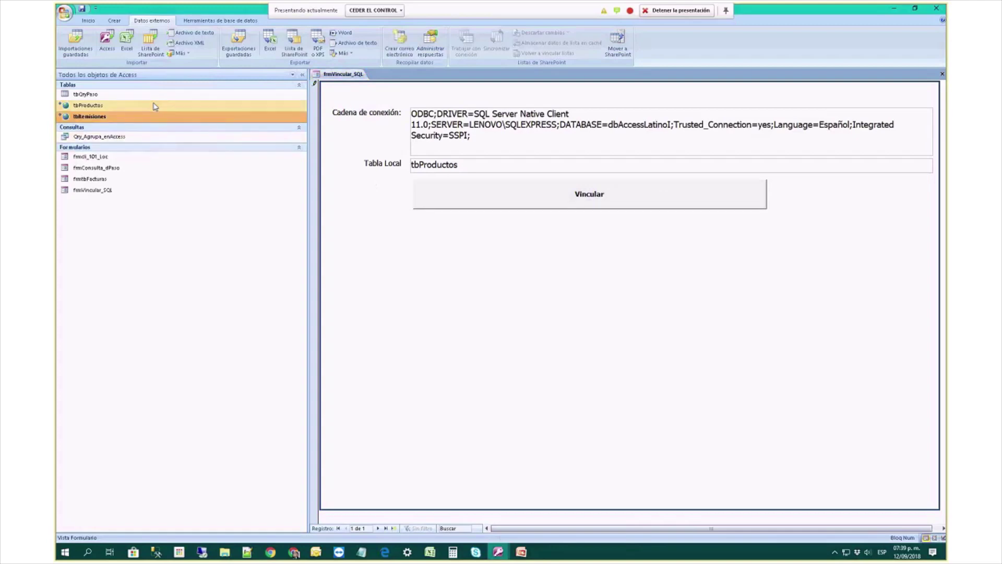
left_click(154, 106)
View the linked tbProductos rows, then switch frmVincular_SQL to Design view.
double_click(154, 105)
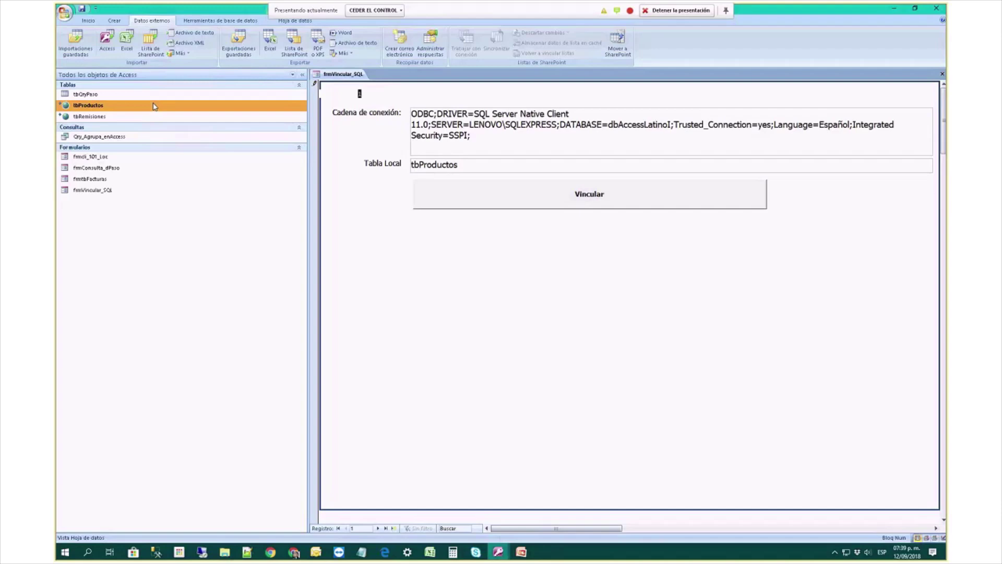
double_click(154, 107)
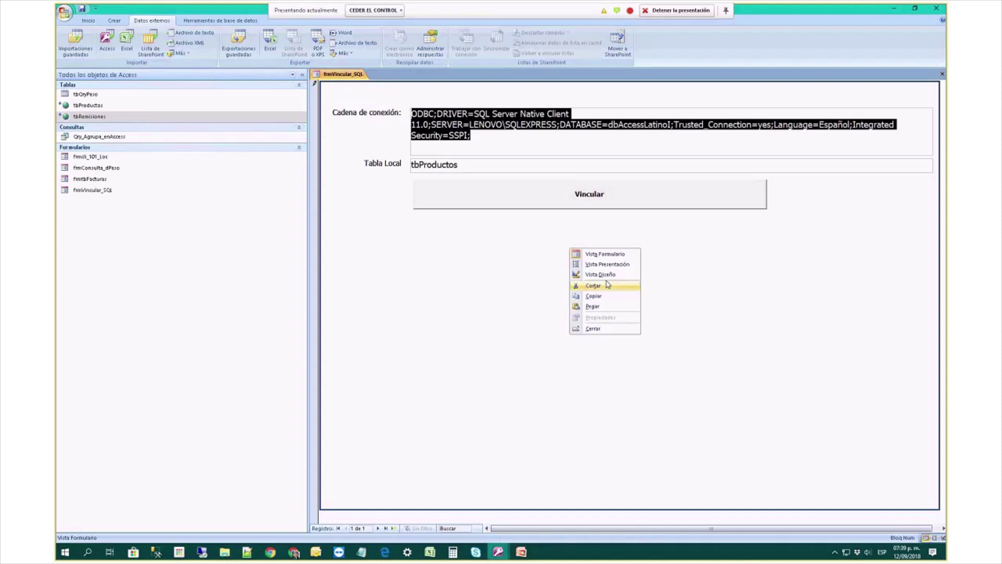
left_click(601, 274)
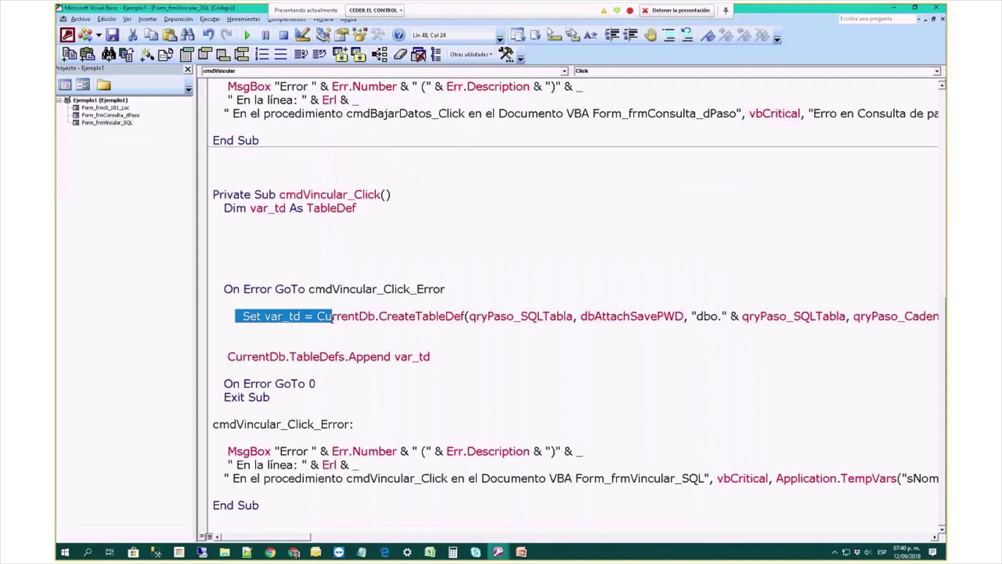
Align the Append line's indentation, remove the blank line and space the argument comma.
key("Down")
key("Down")
key("Home")
key("Tab")
key("Up")
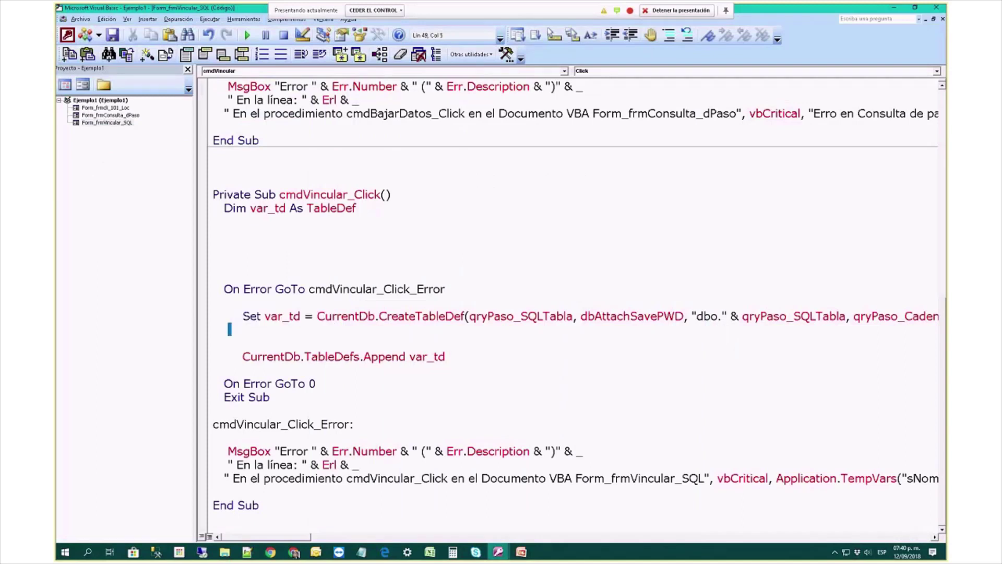
key("BackSpace")
key("BackSpace")
key("ctrl+shift+Right")
key("ctrl+shift+Right")
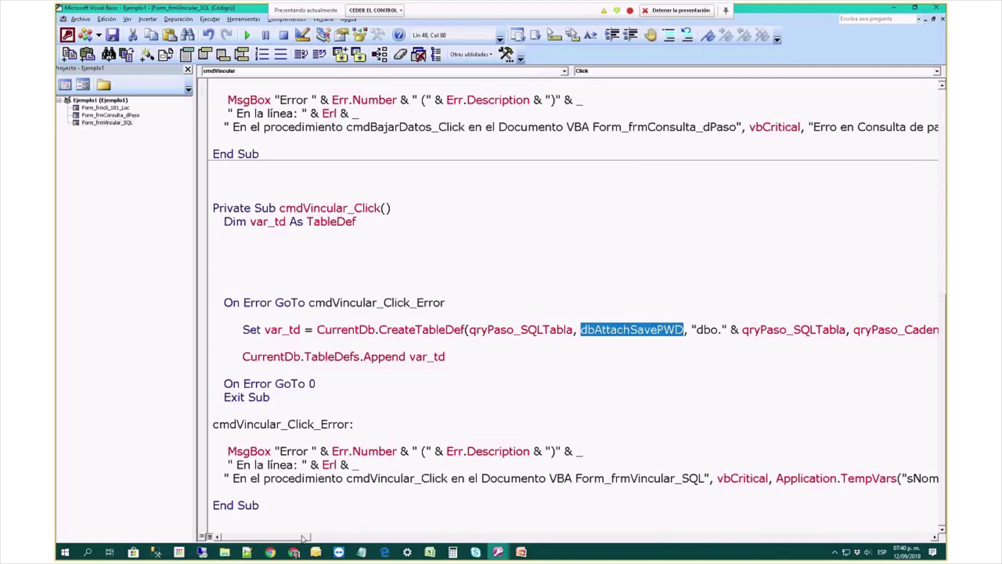
left_click_drag(303, 538, 326, 537)
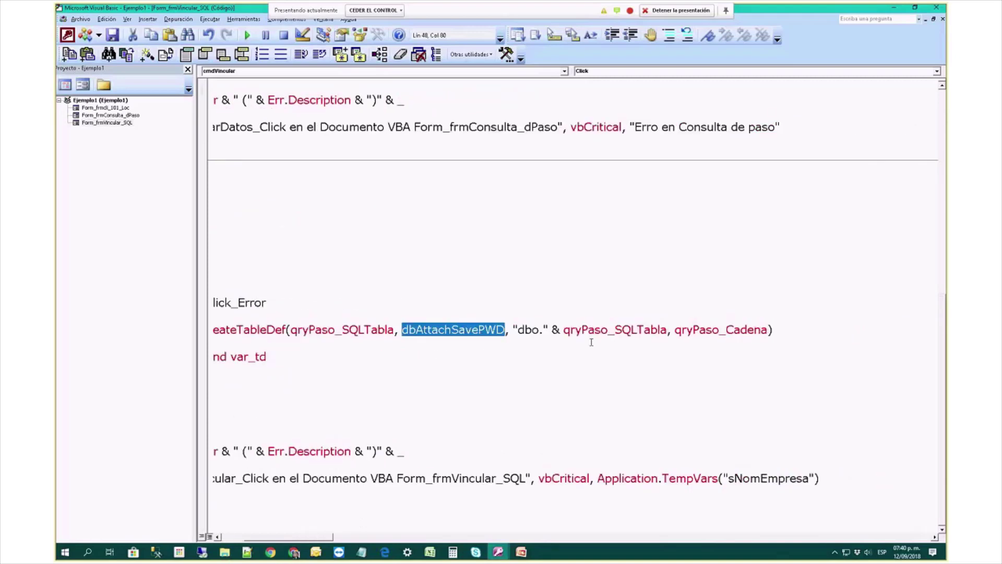
left_click(622, 330)
double_click(622, 329)
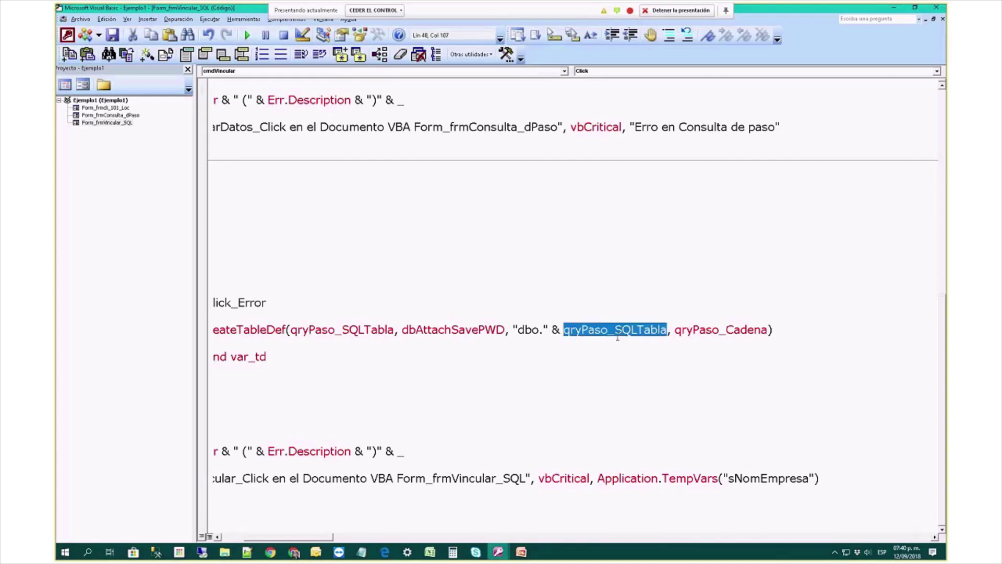
left_click(669, 333)
key("Left")
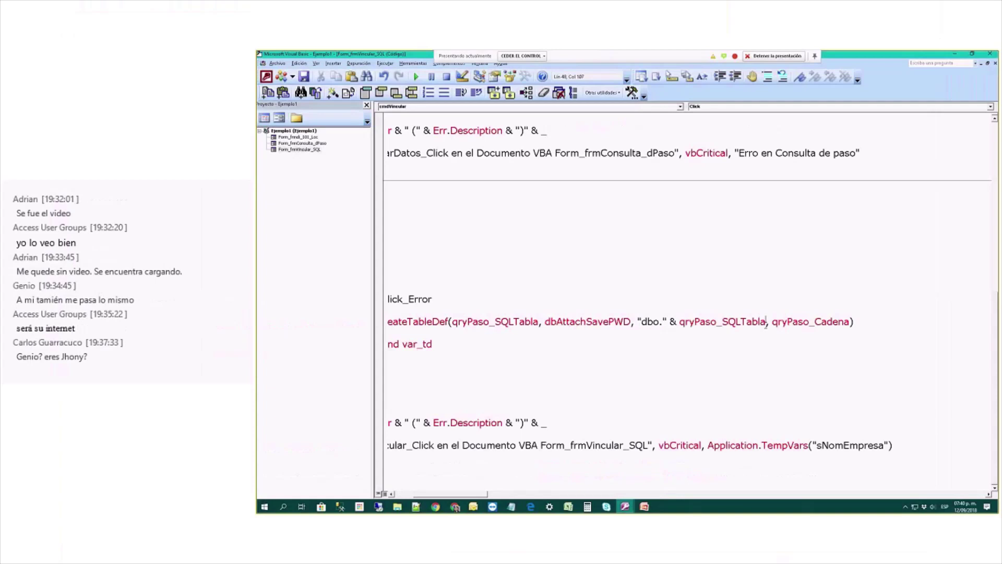
key("Right")
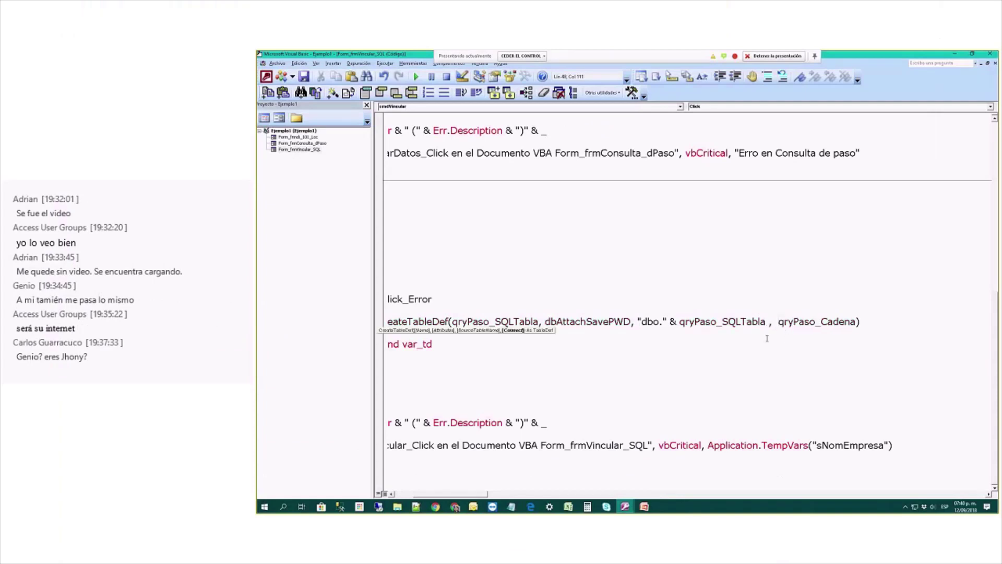
left_click(536, 356)
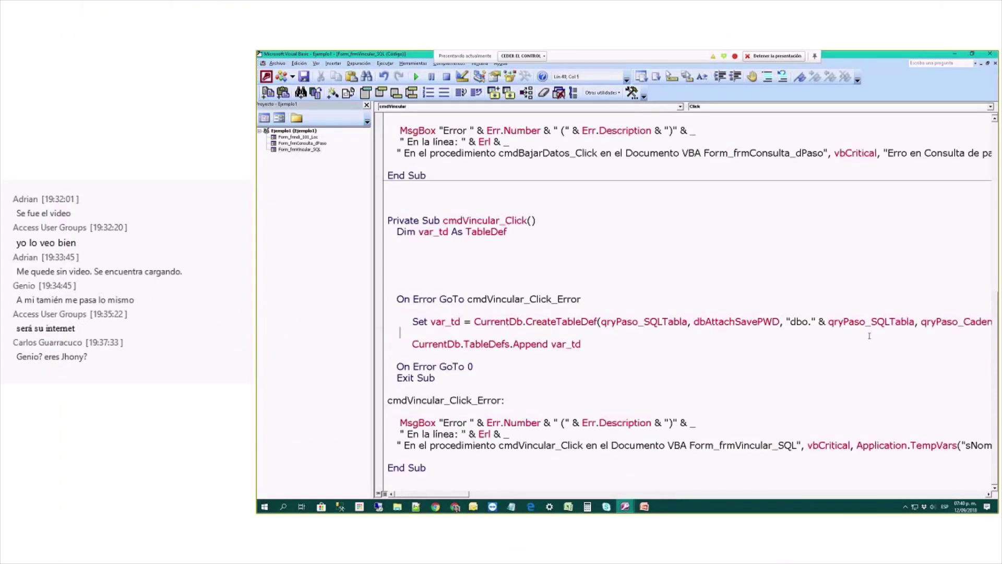
Review the TableDef declaration and the CreateTableDef call's qryPaso_SQLTabla and dbAttachSavePWD arguments.
left_click(452, 322)
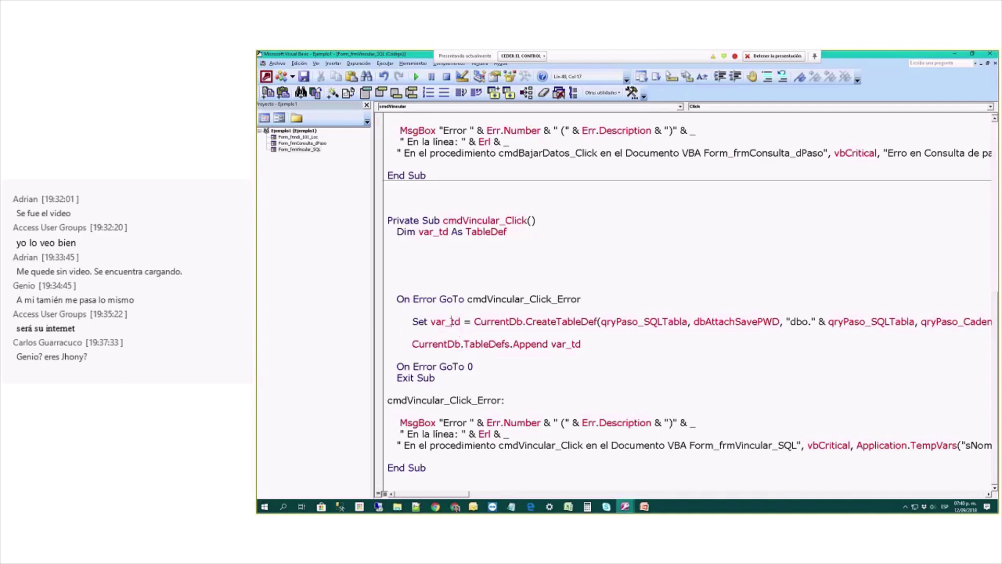
double_click(485, 231)
left_click(486, 266)
double_click(487, 232)
left_click(486, 265)
left_click(454, 321)
double_click(434, 232)
double_click(498, 321)
left_click(559, 323)
double_click(558, 323)
left_click(684, 323)
double_click(687, 323)
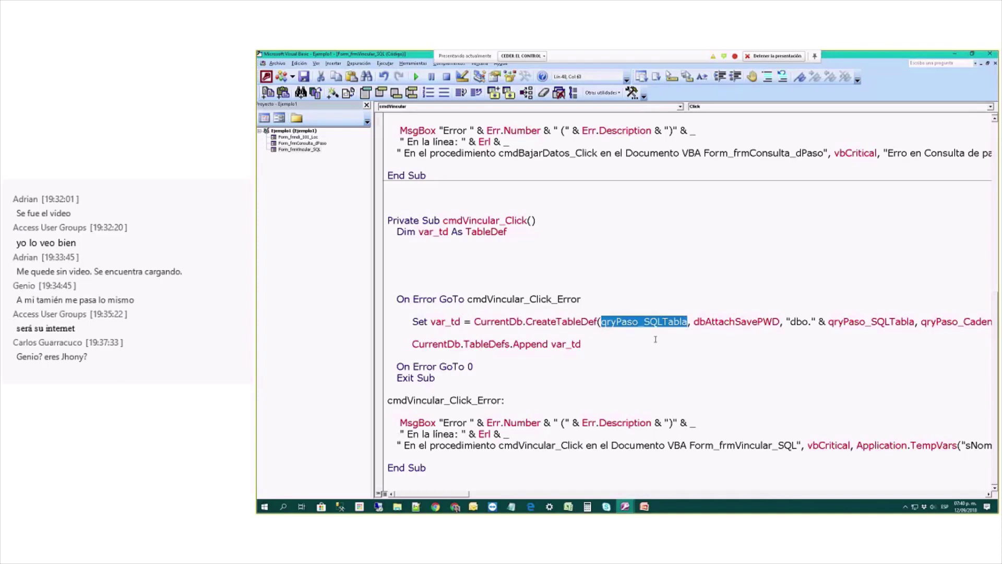
left_click(678, 322)
double_click(678, 322)
left_click(677, 323)
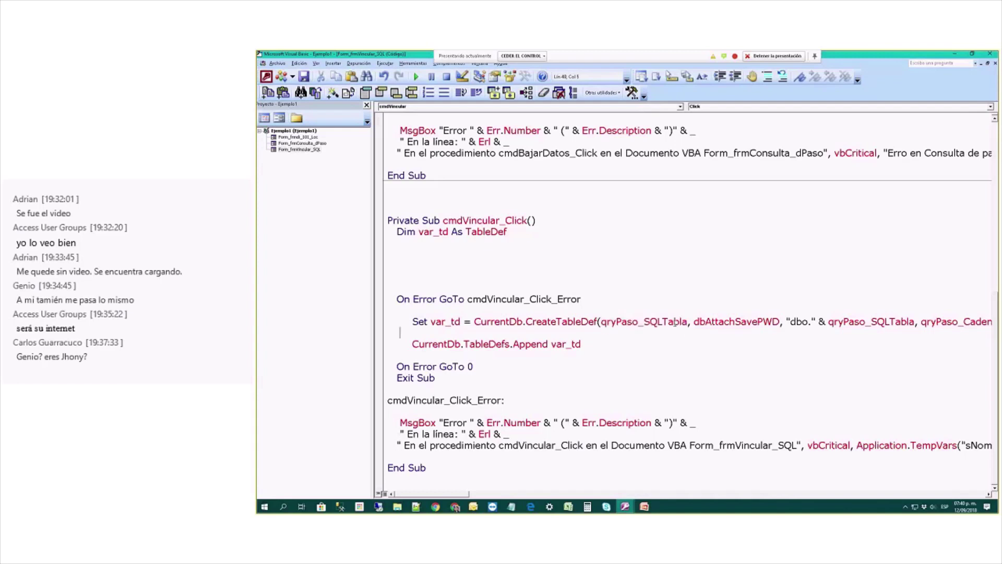
double_click(678, 322)
left_click(759, 323)
double_click(761, 323)
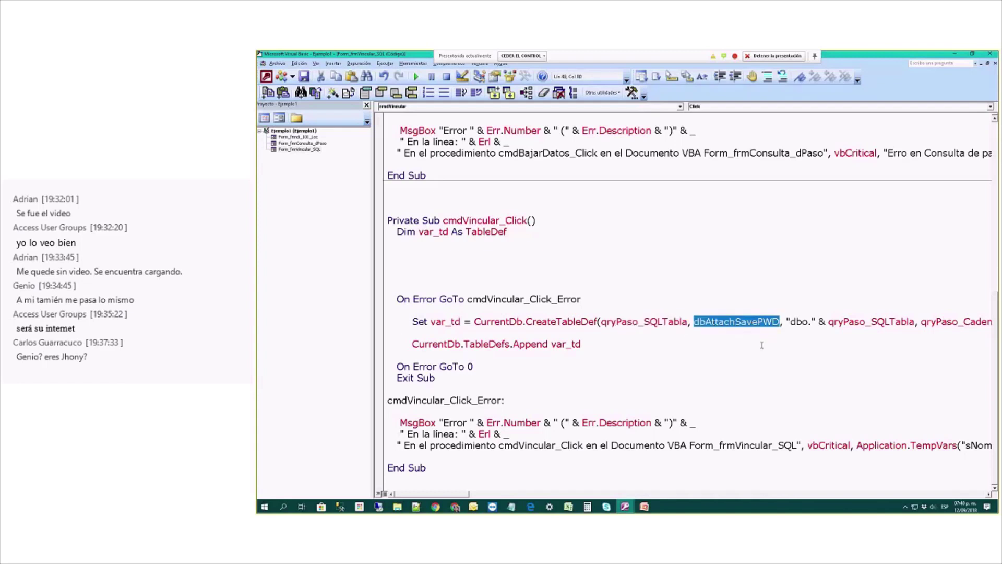
double_click(899, 322)
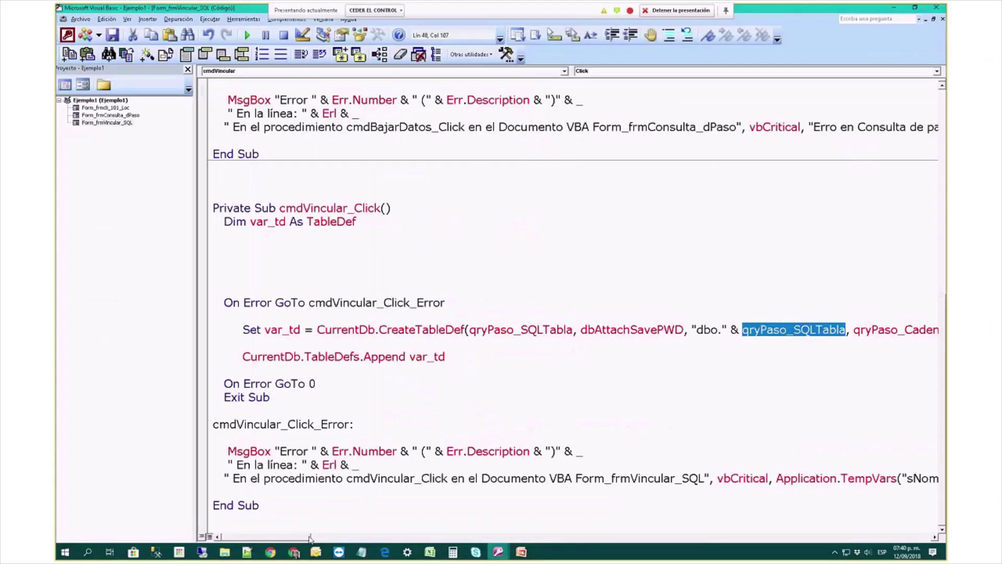
Review the Set and TableDefs.Append var_td statements, then close frmVincular_SQL in Access.
left_click_drag(310, 538, 336, 537)
left_click(449, 358)
left_click(329, 331)
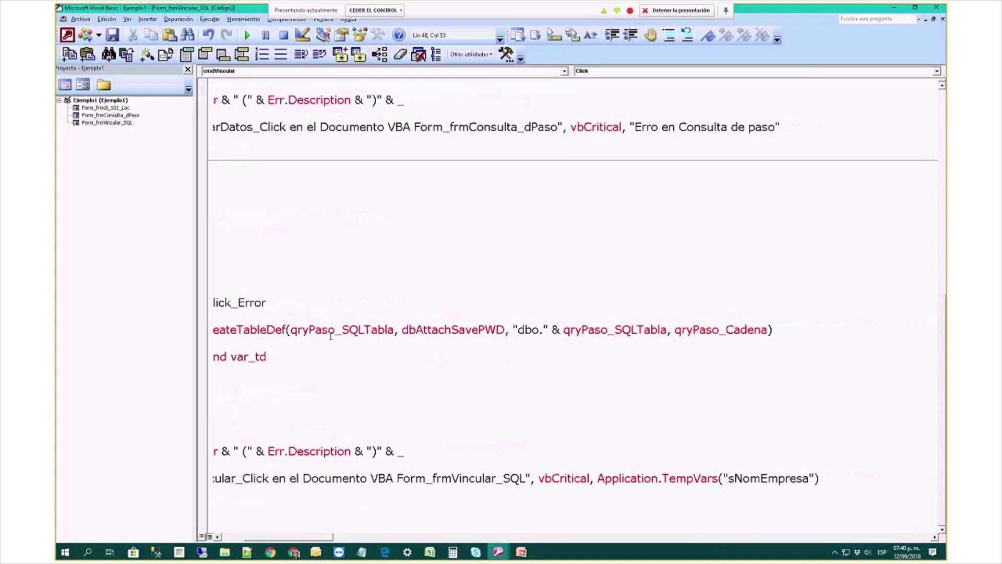
key("Home")
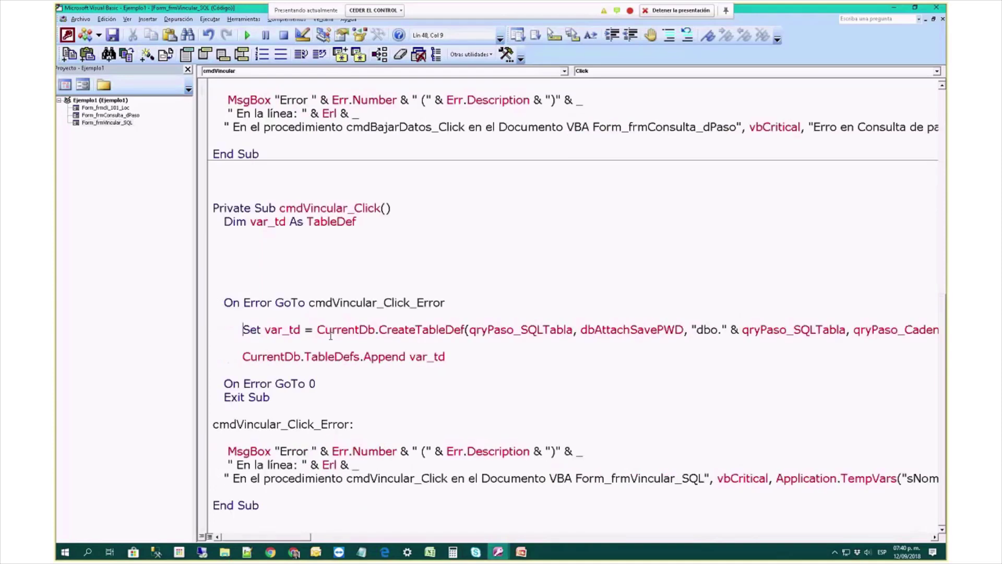
key("shift+End")
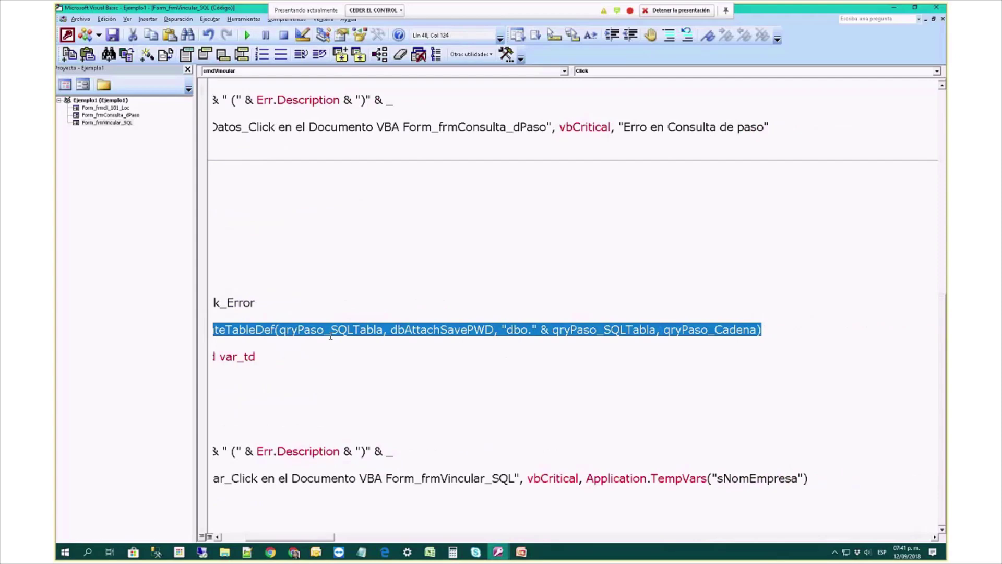
key("Left")
key("ctrl+shift+Left")
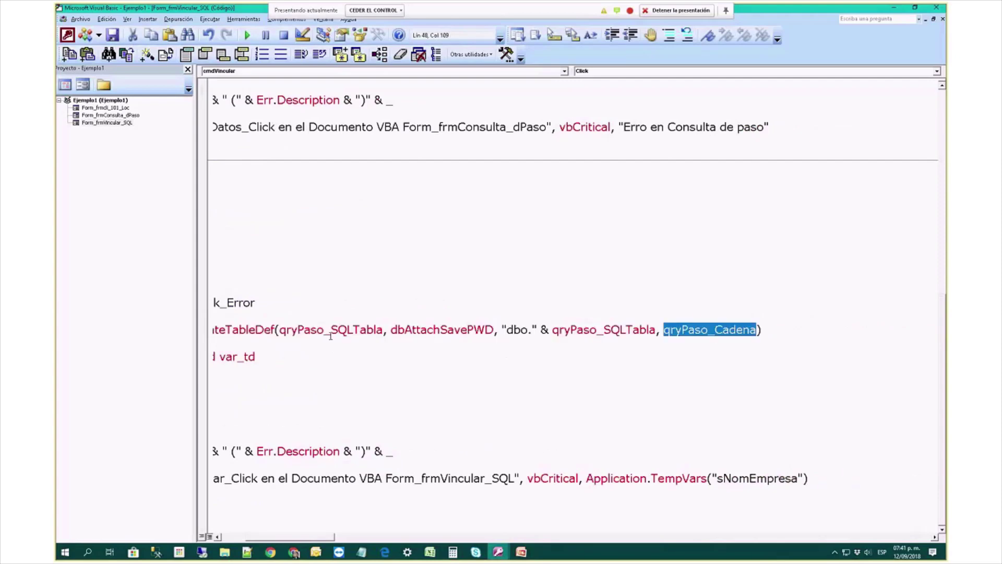
key("Home")
key("Down")
key("Down")
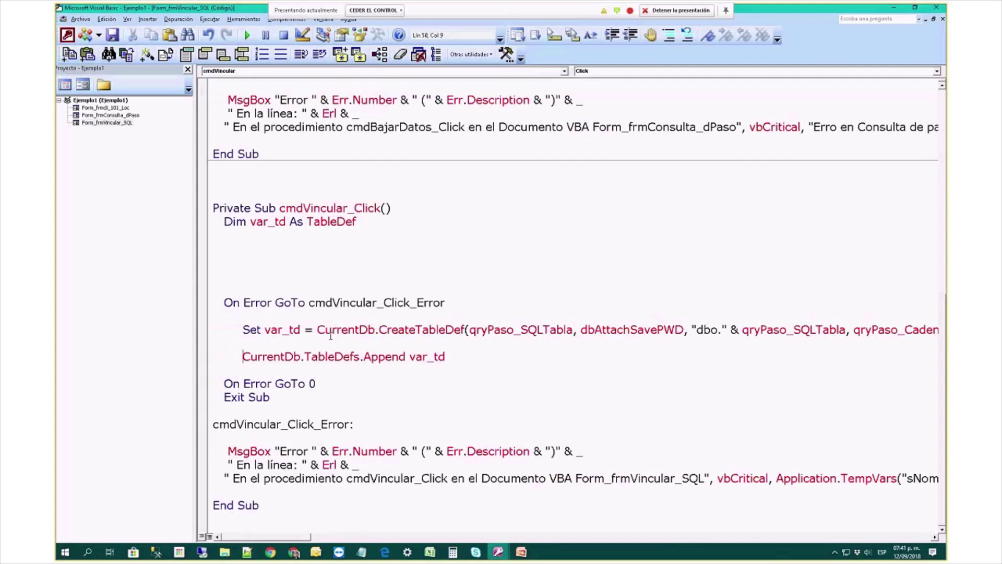
key("shift+End")
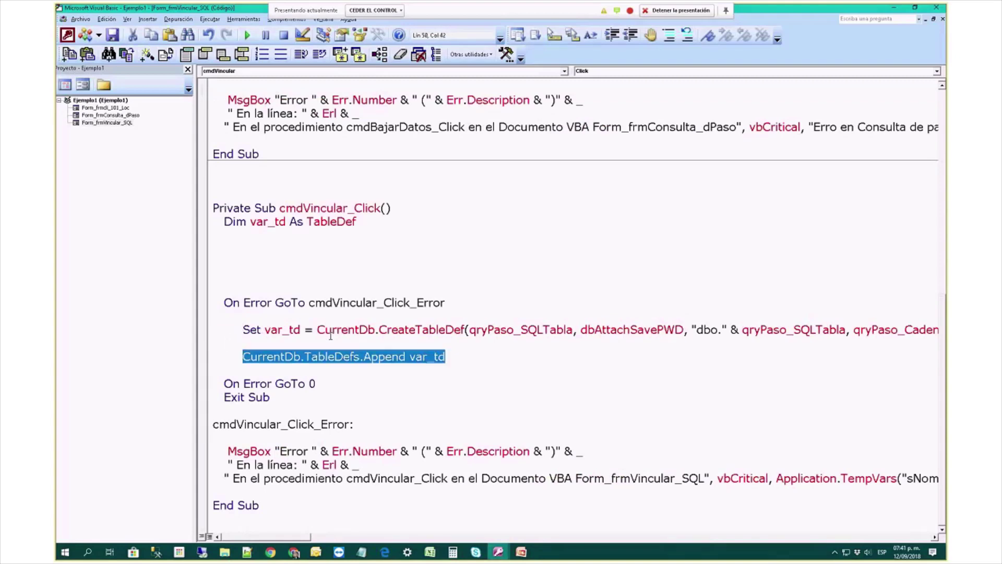
key("End")
key("ctrl+shift+Left")
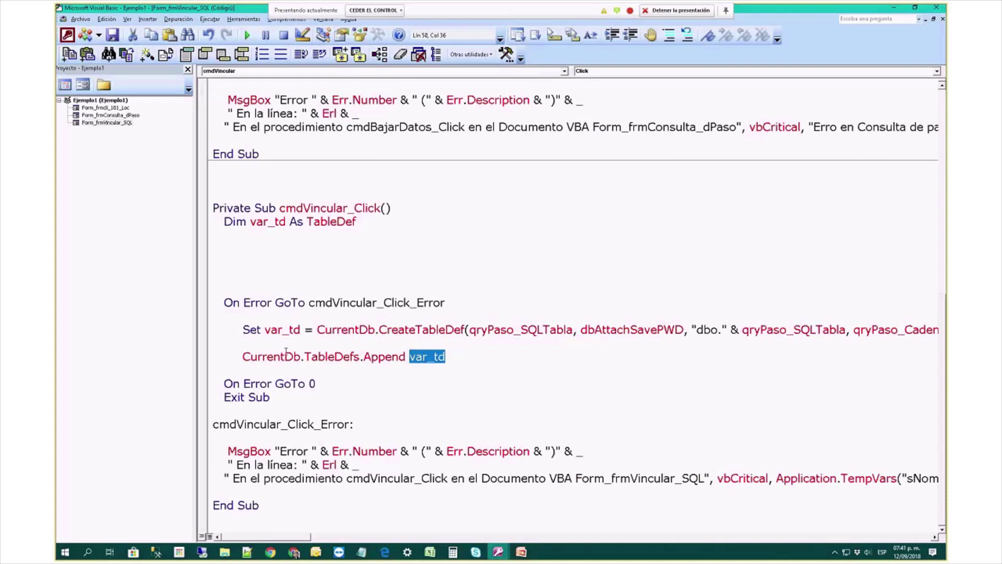
key("shift+F3")
left_click(354, 359)
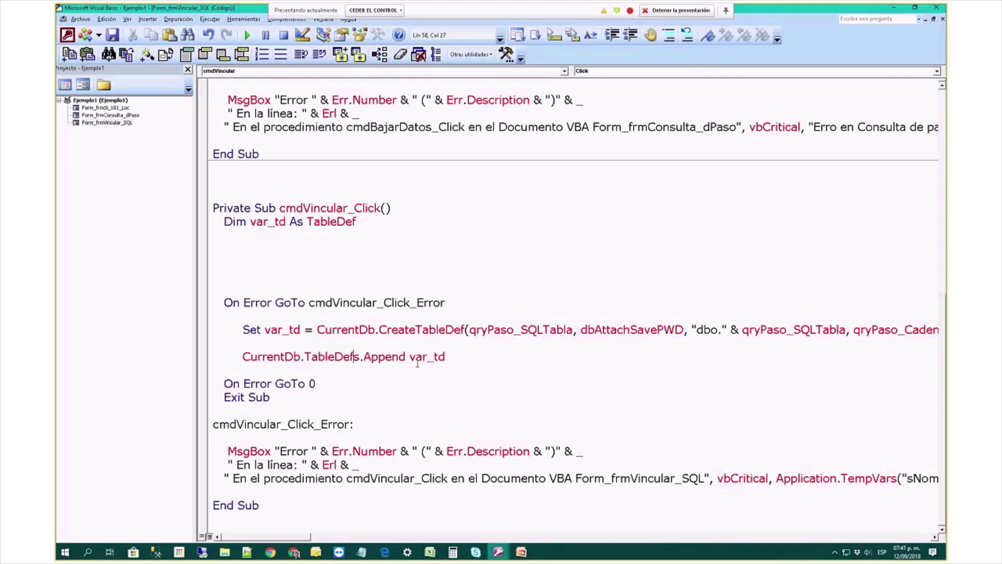
key("alt+F11")
left_click(692, 74)
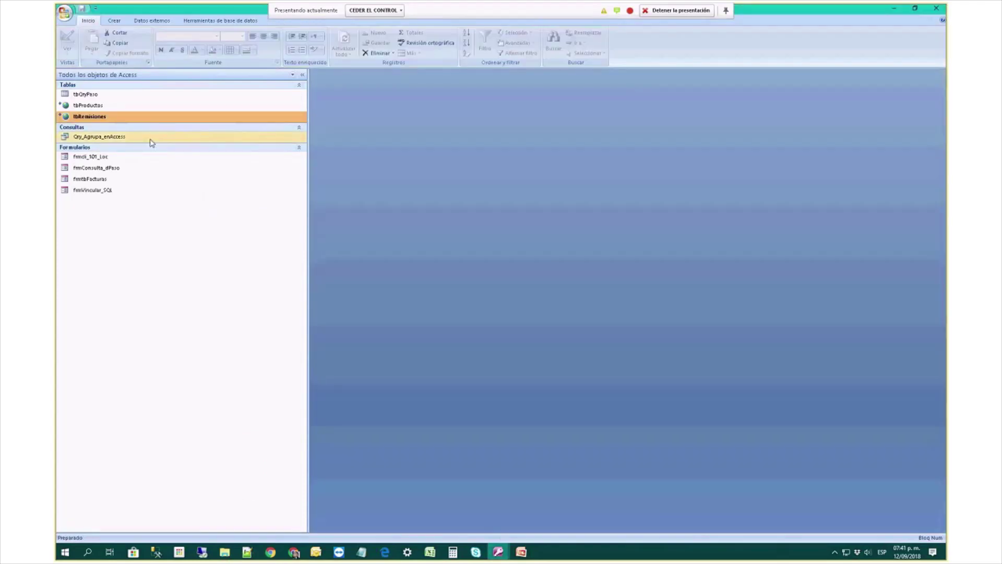
Reopen frmVincular_SQL, link tbClientes as the local table, and open the linked table.
double_click(104, 190)
key("Tab")
type("tbC")
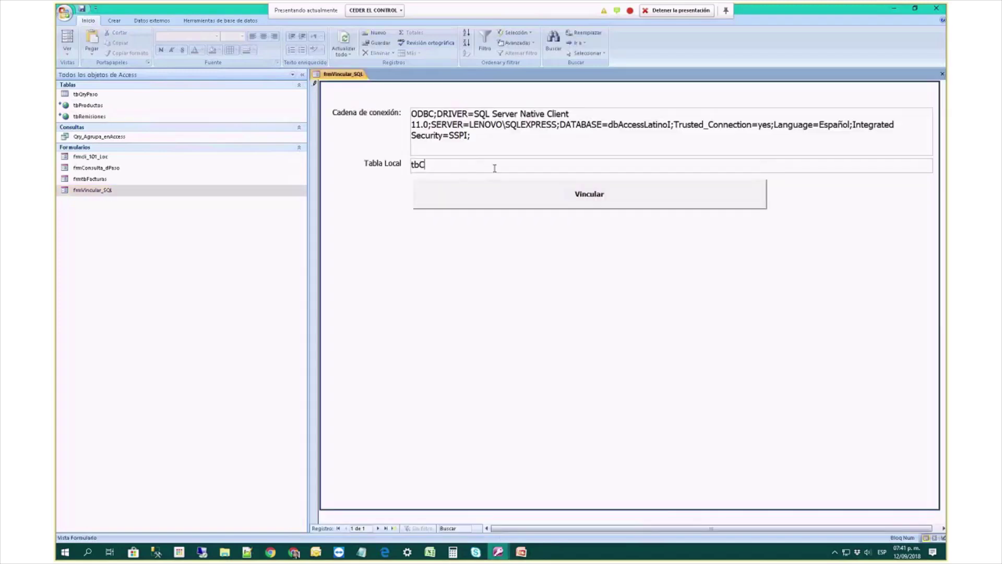
type("lientes")
left_click(496, 194)
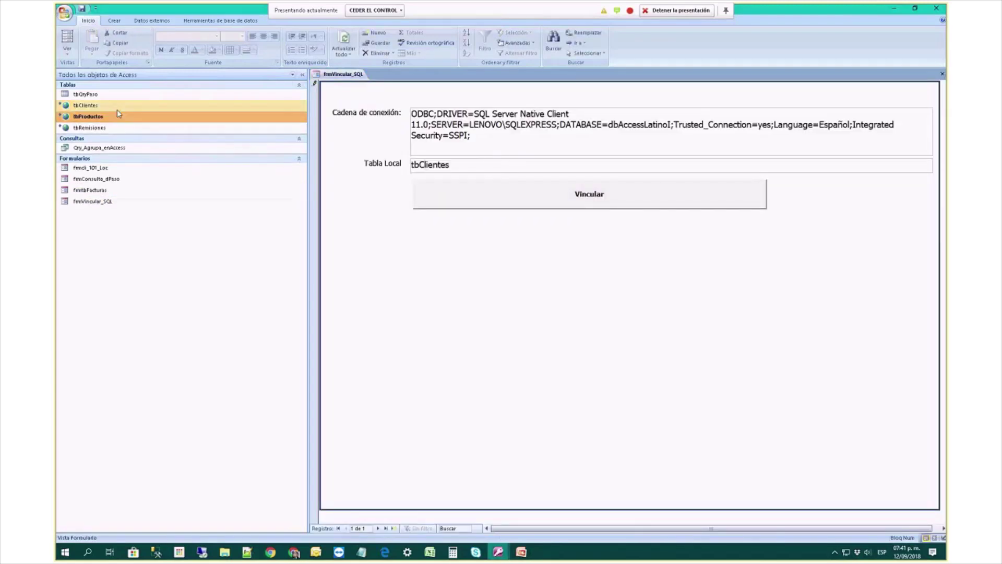
left_click(116, 106)
double_click(115, 105)
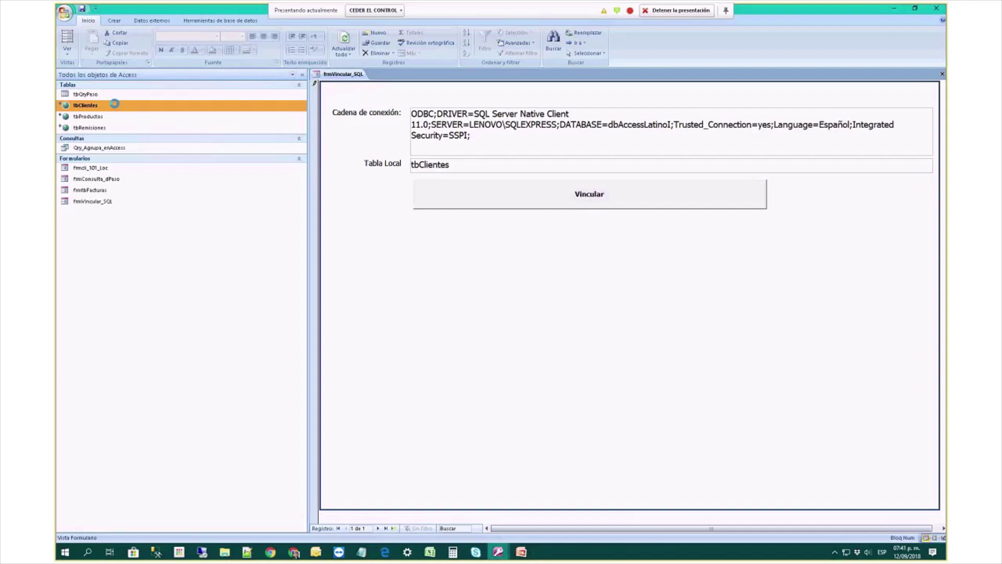
left_click(589, 195)
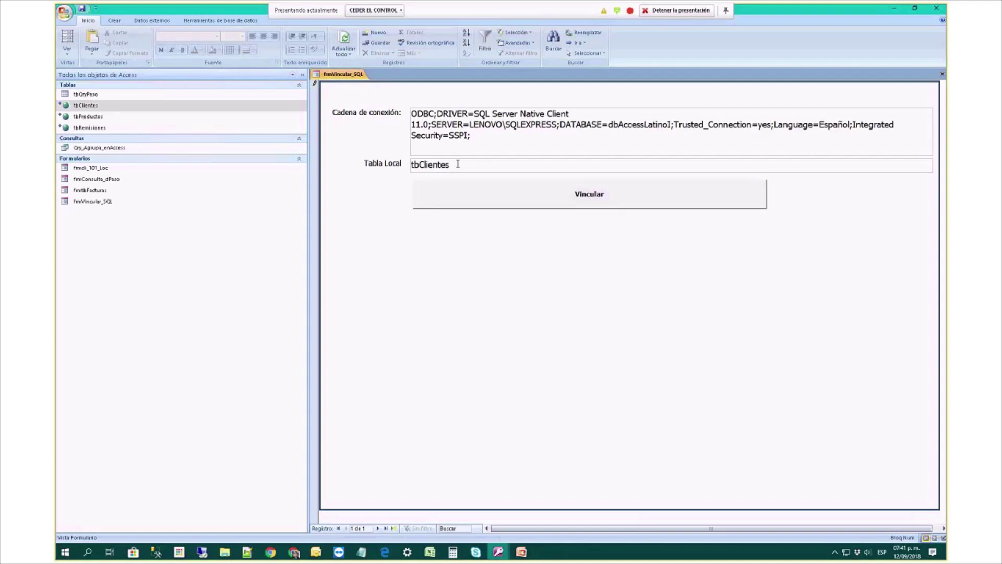
From Datos externos > Más, start an HTML document import, cancel it, then select tbProductos.
left_click(142, 20)
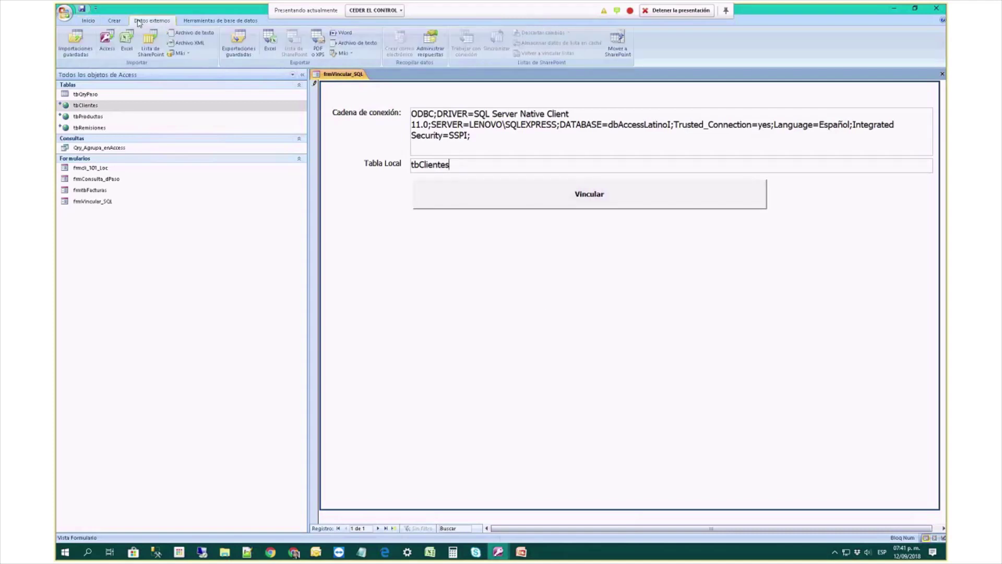
left_click(181, 54)
left_click(454, 136)
left_click(180, 54)
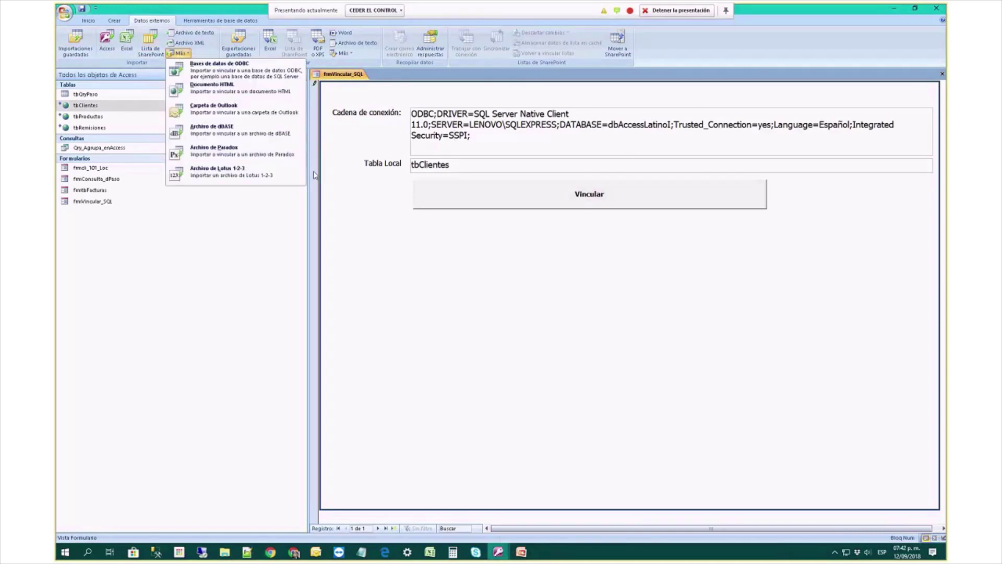
left_click(237, 89)
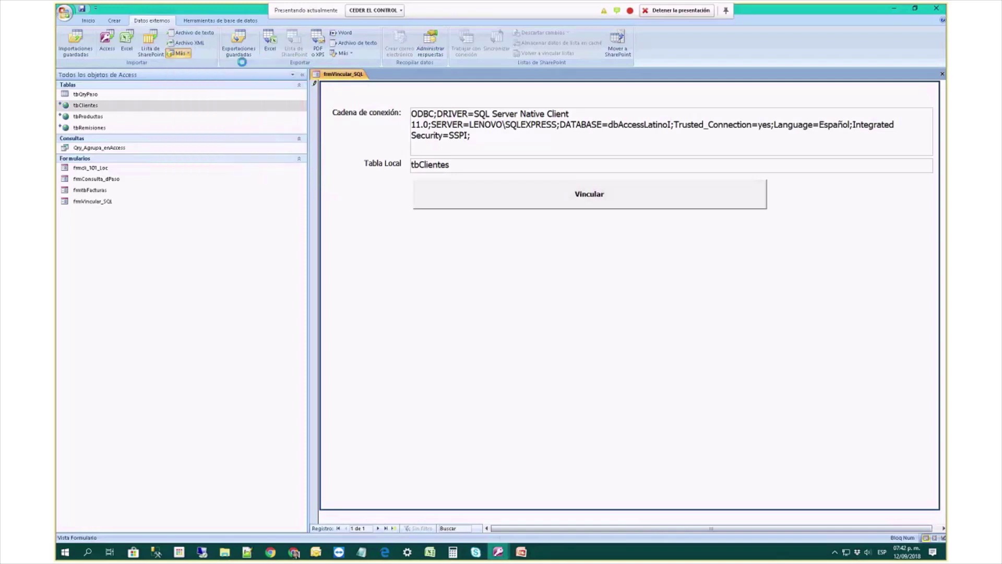
key("Escape")
left_click(114, 120)
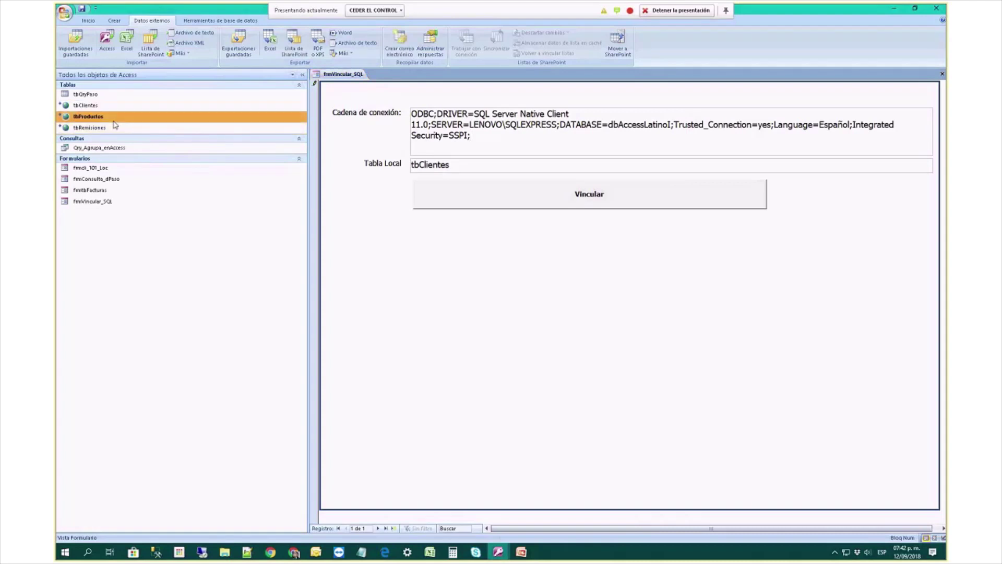
right_click(115, 120)
left_click(143, 138)
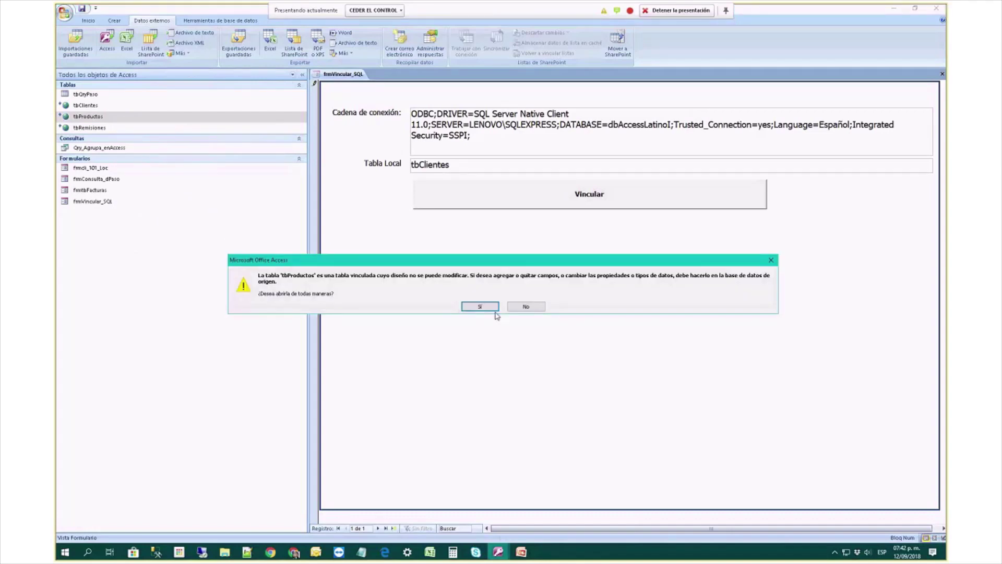
left_click(480, 307)
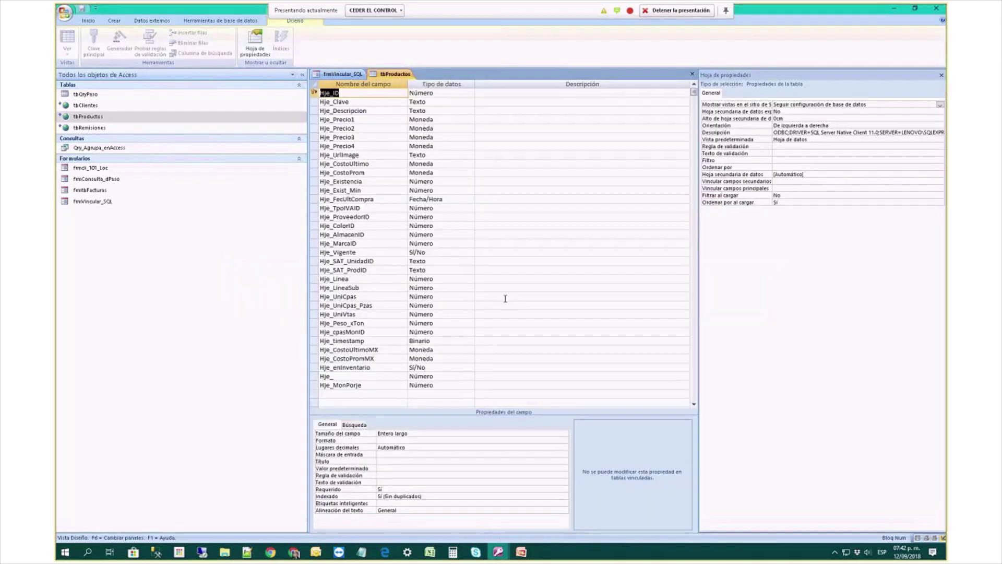
left_click(693, 74)
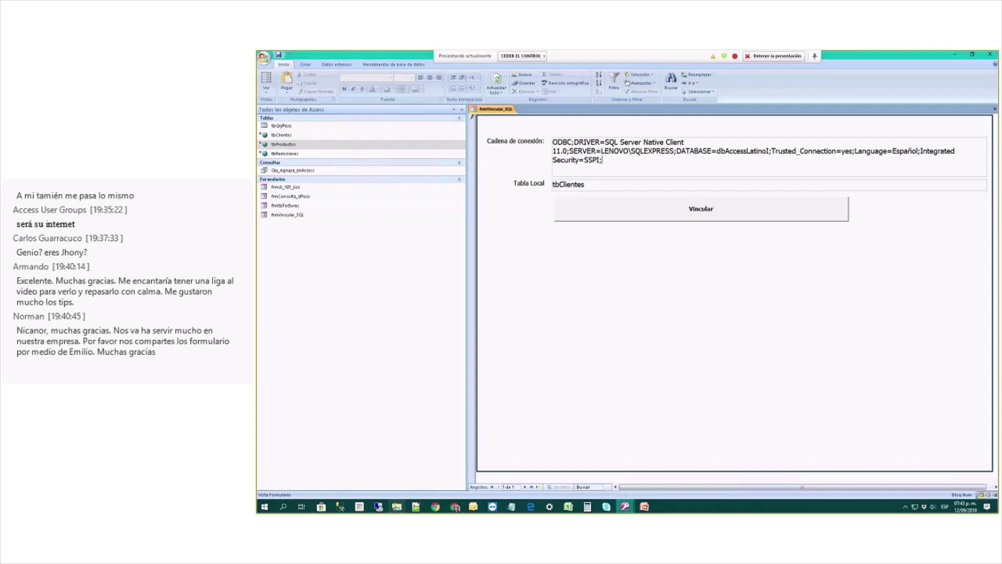
Bring the proyectos File Explorer window in front of Access.
left_click(397, 507)
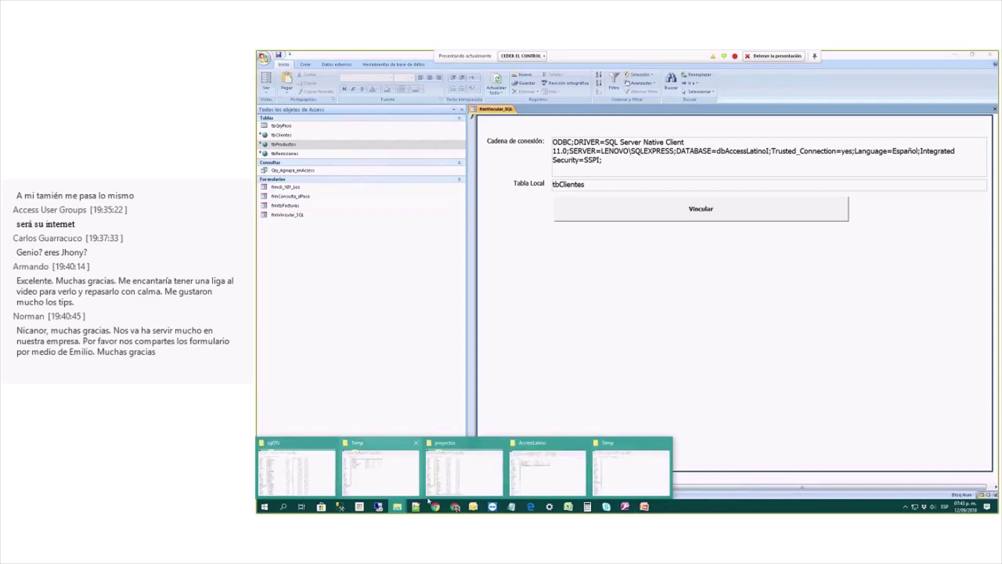
left_click(474, 486)
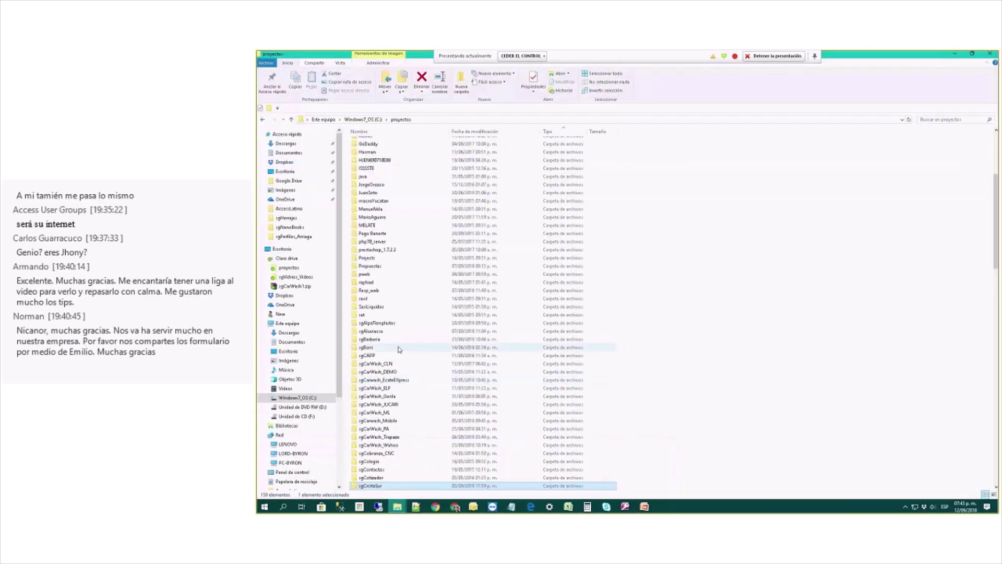
scroll(400, 349, "up", 6)
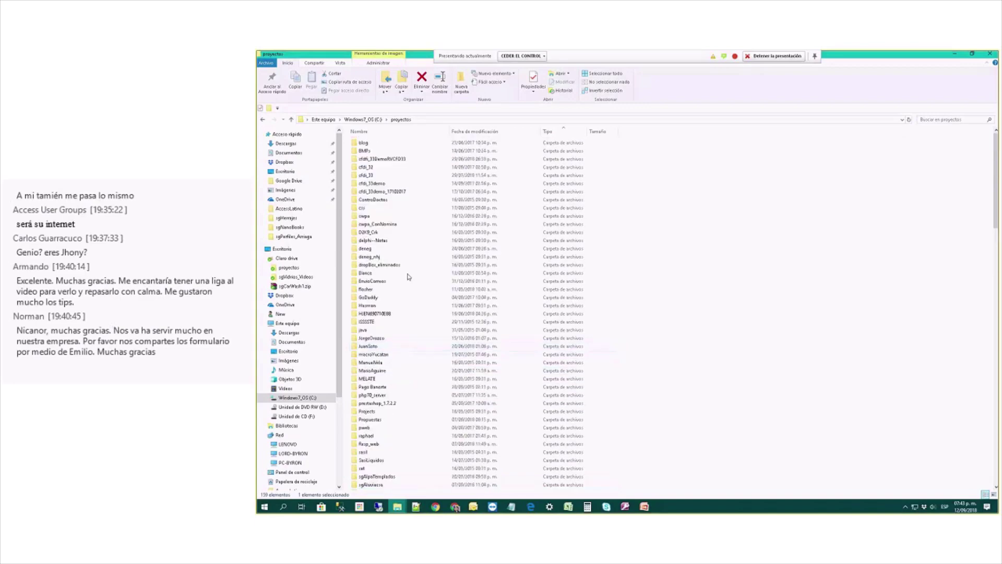
left_click(392, 372)
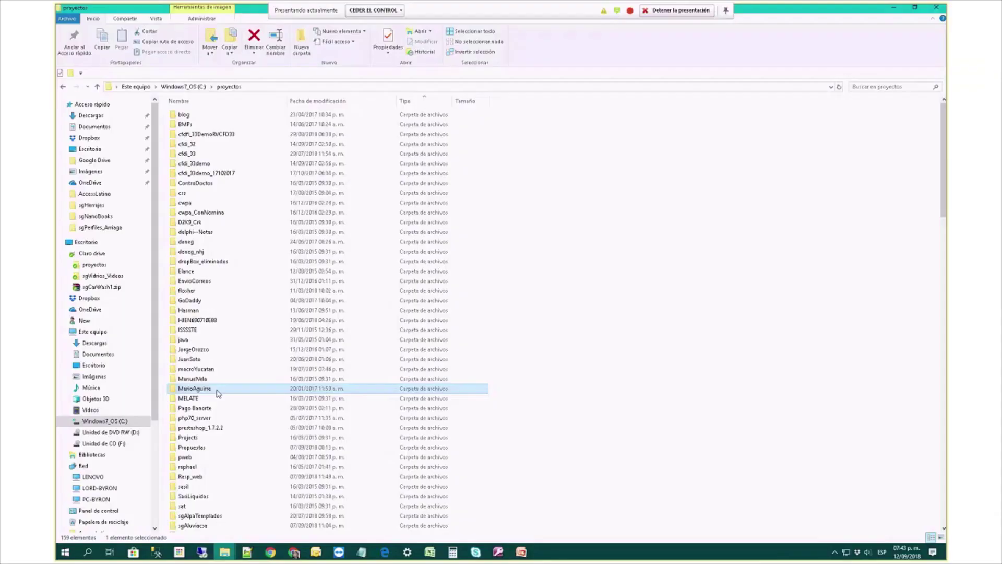
scroll(218, 394, "down", 4)
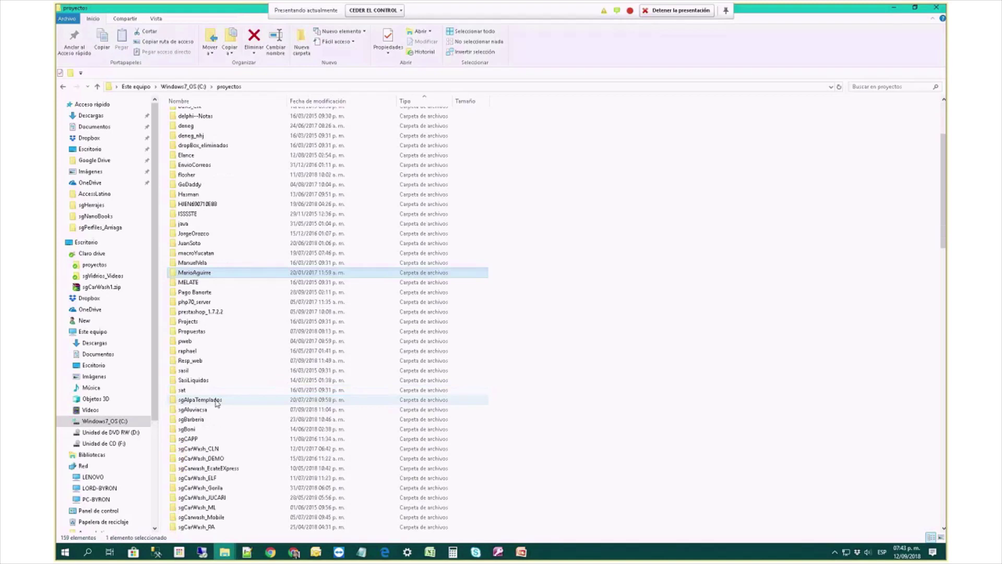
scroll(217, 402, "down", 3)
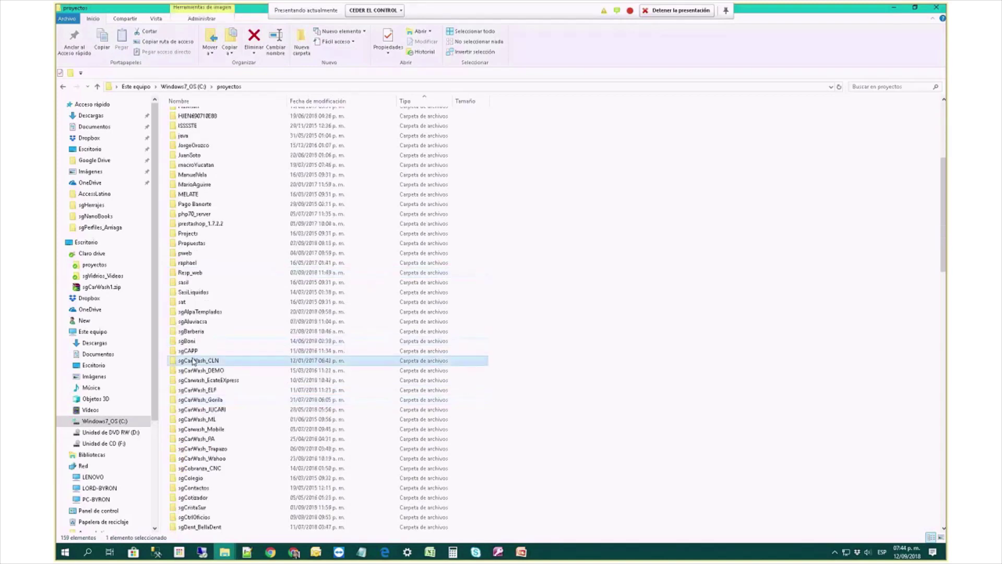
double_click(193, 341)
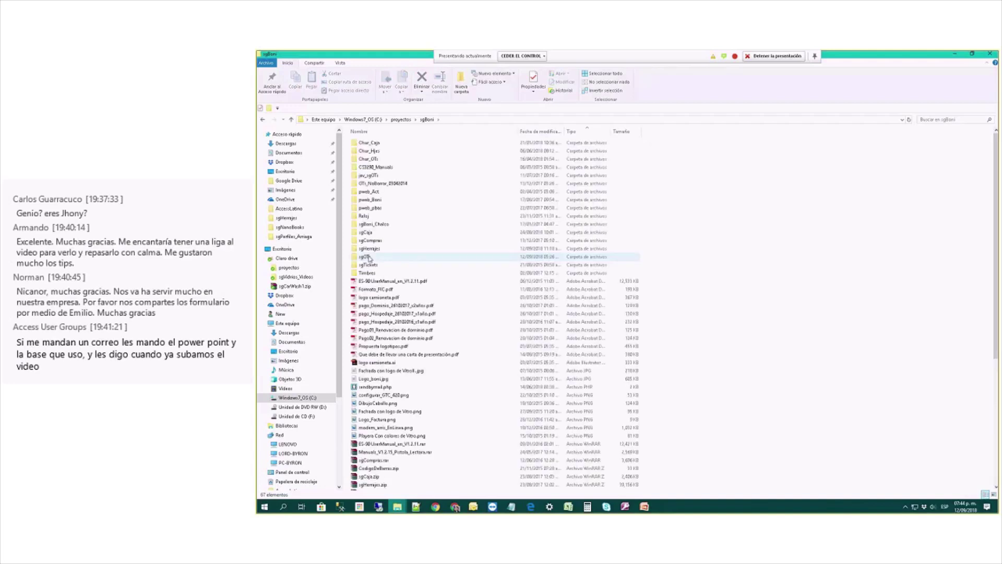
key("BackSpace")
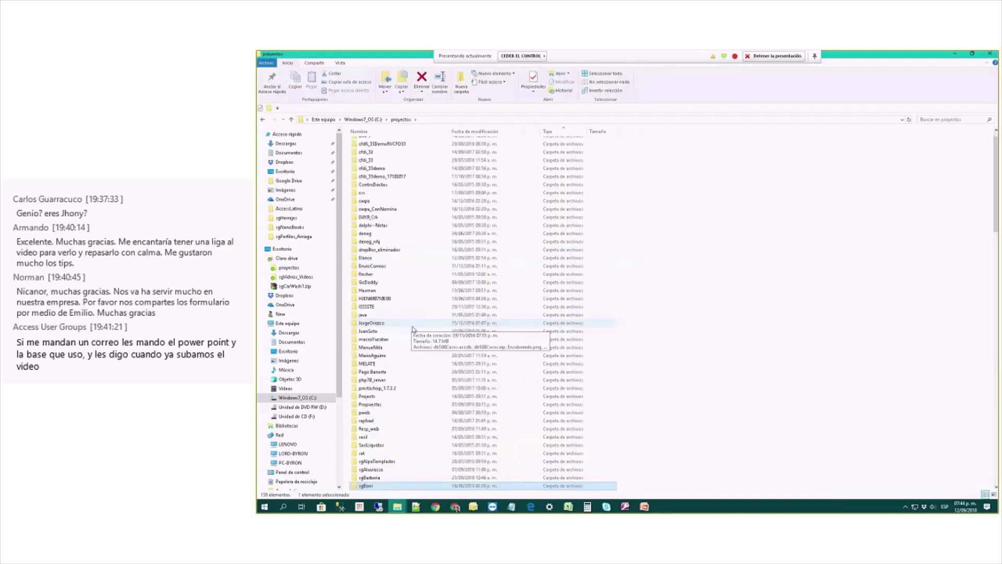
scroll(405, 364, "down", 4)
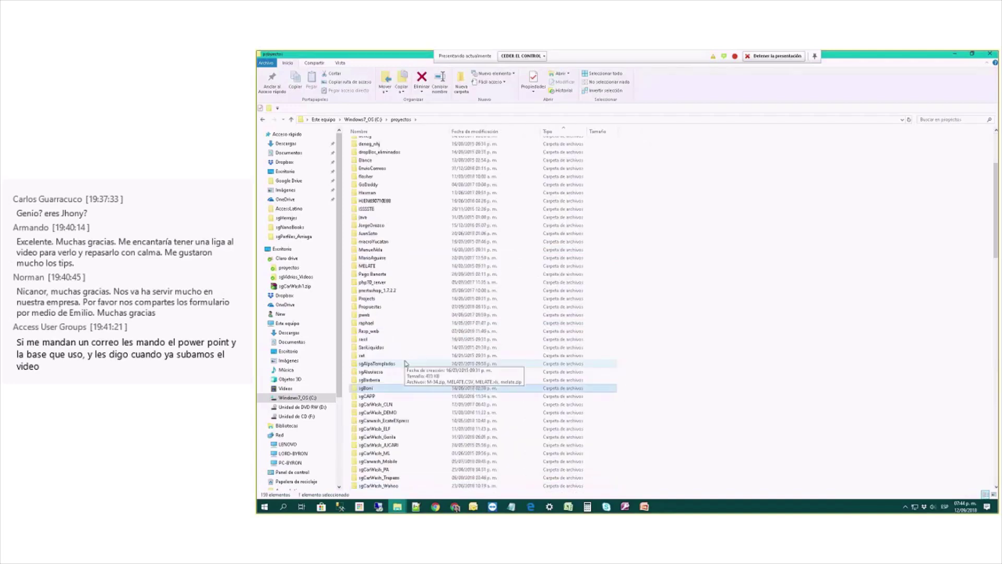
scroll(405, 363, "down", 3)
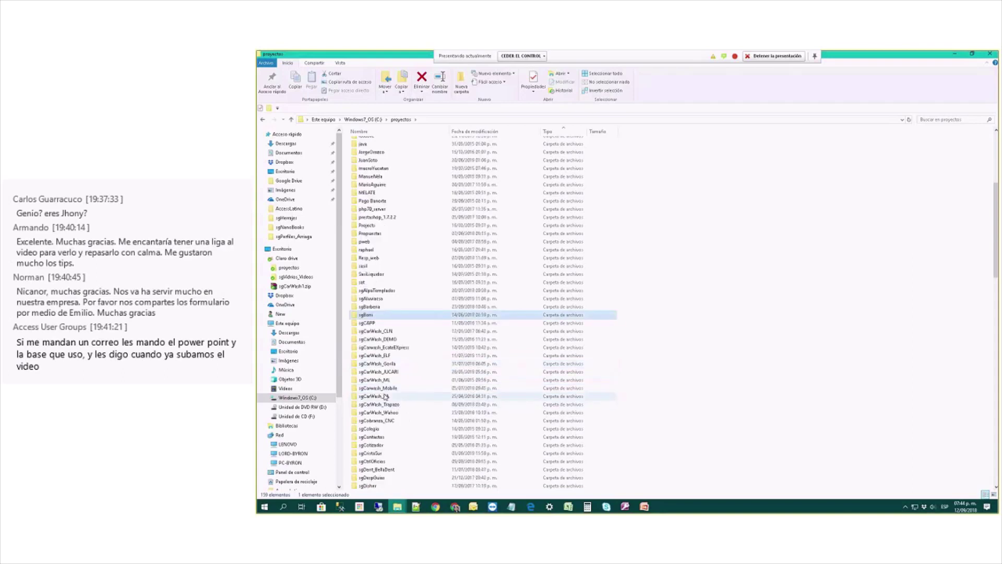
scroll(385, 397, "down", 3)
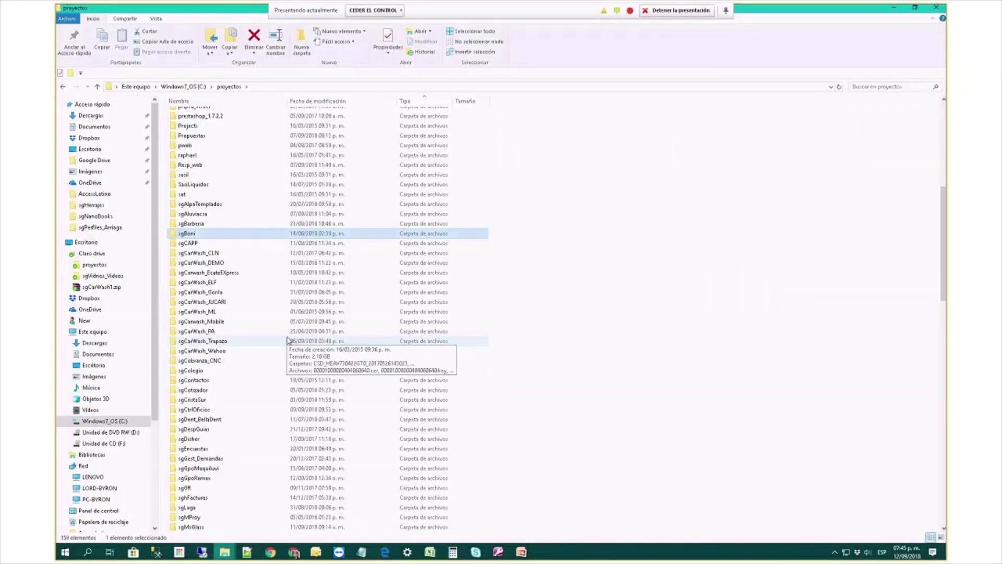
Scroll through the proyectos folder's loose PDFs, programs, images and zip archives.
scroll(287, 339, "down", 3)
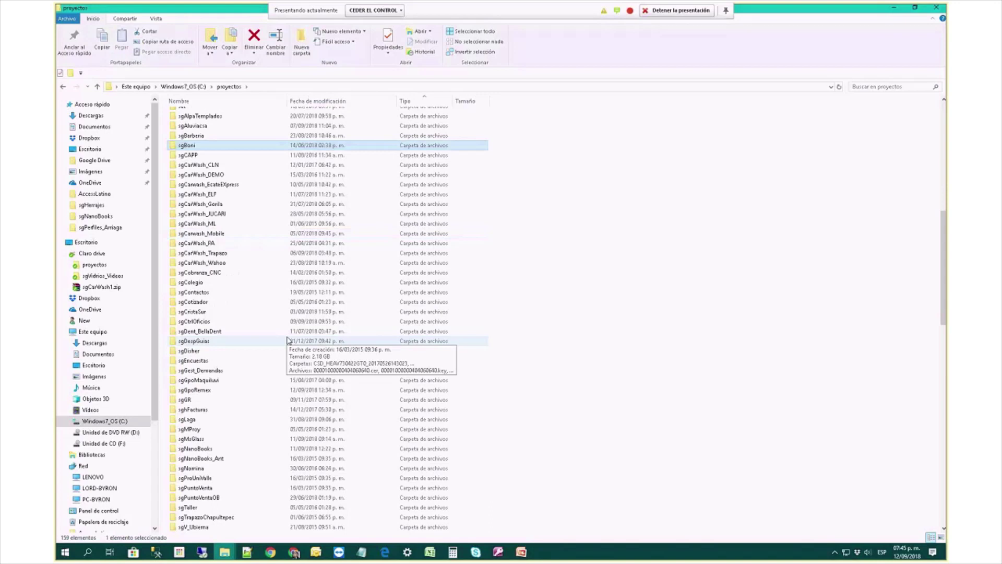
scroll(287, 340, "down", 2)
scroll(288, 340, "down", 2)
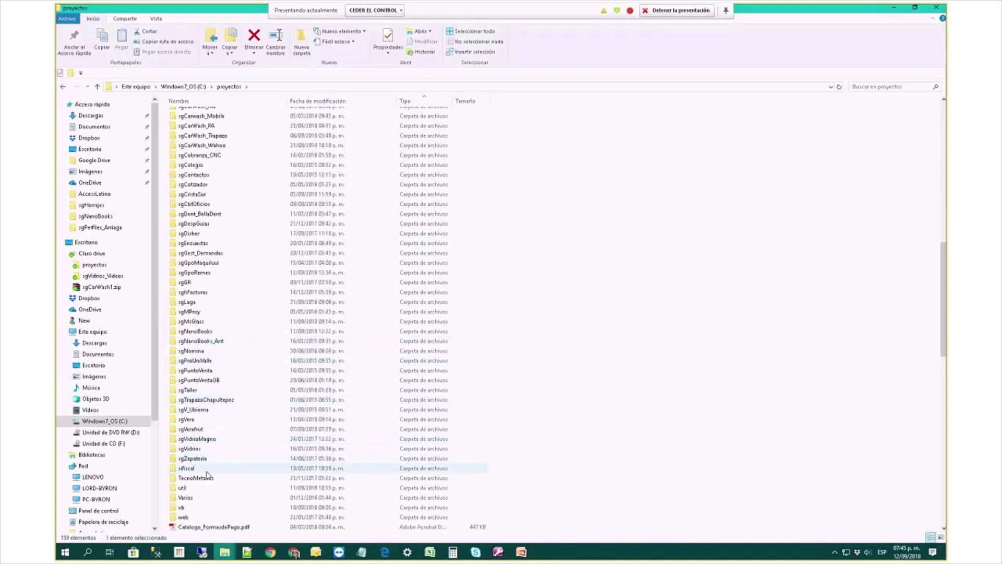
scroll(207, 473, "down", 1)
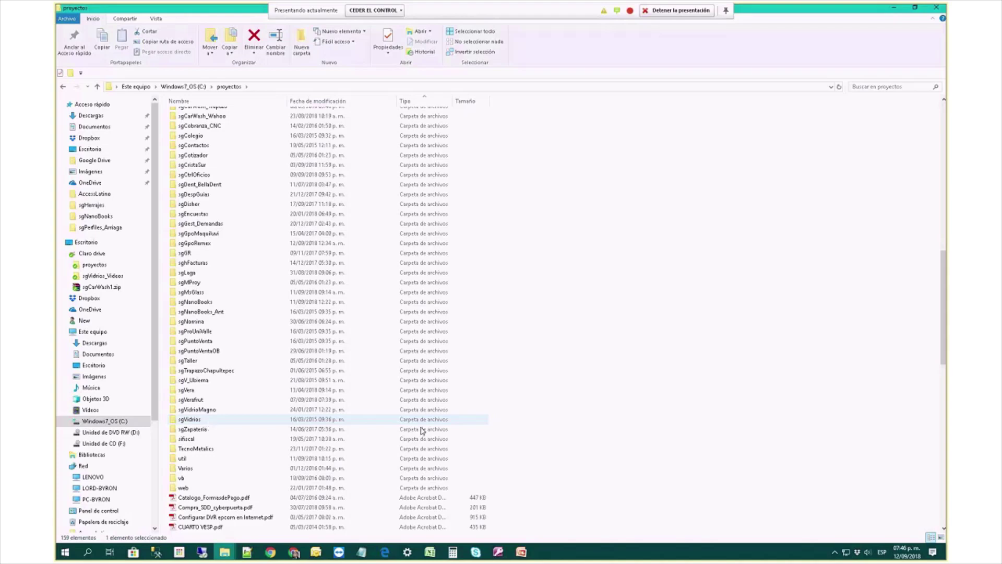
left_click(543, 397)
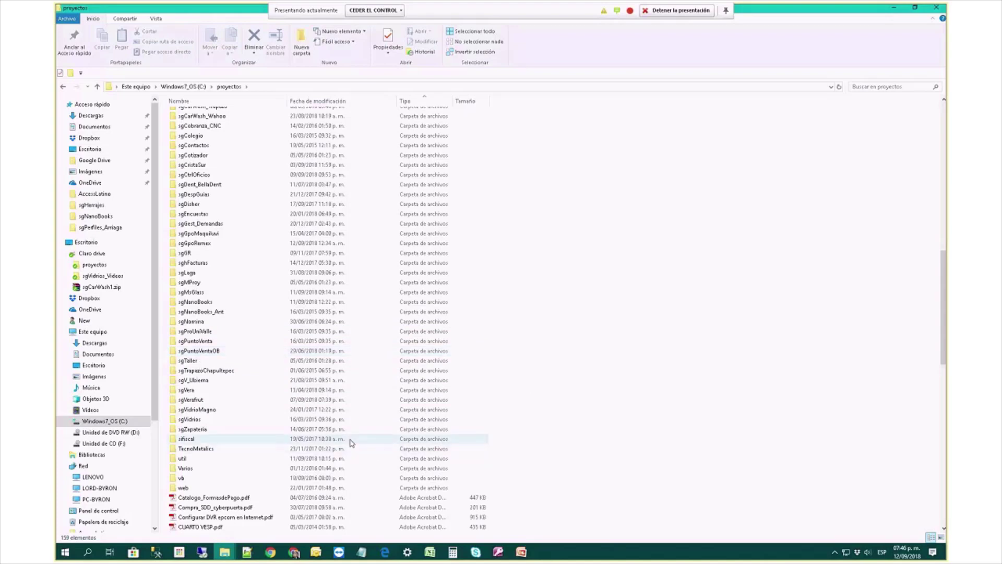
scroll(351, 443, "down", 4)
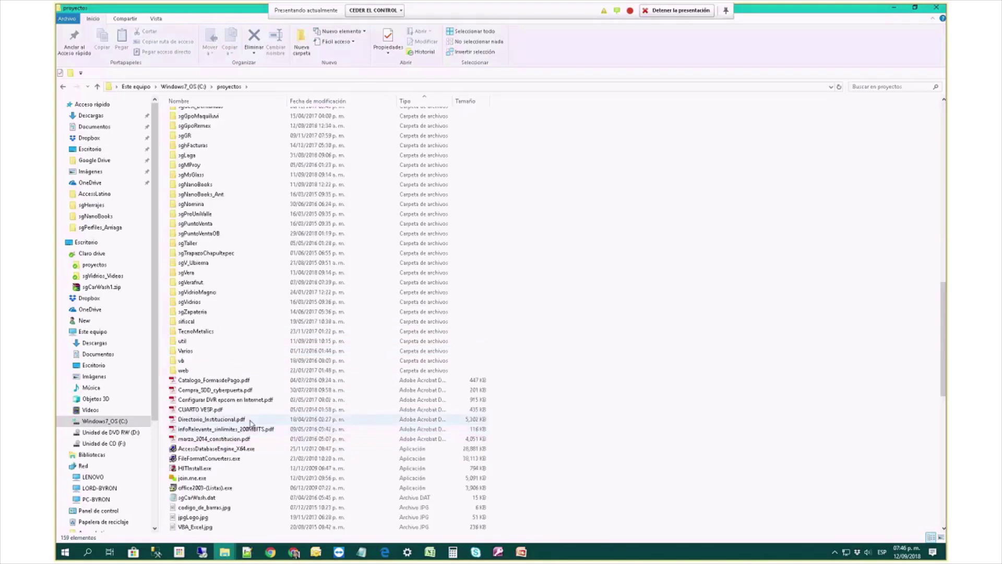
scroll(251, 423, "down", 4)
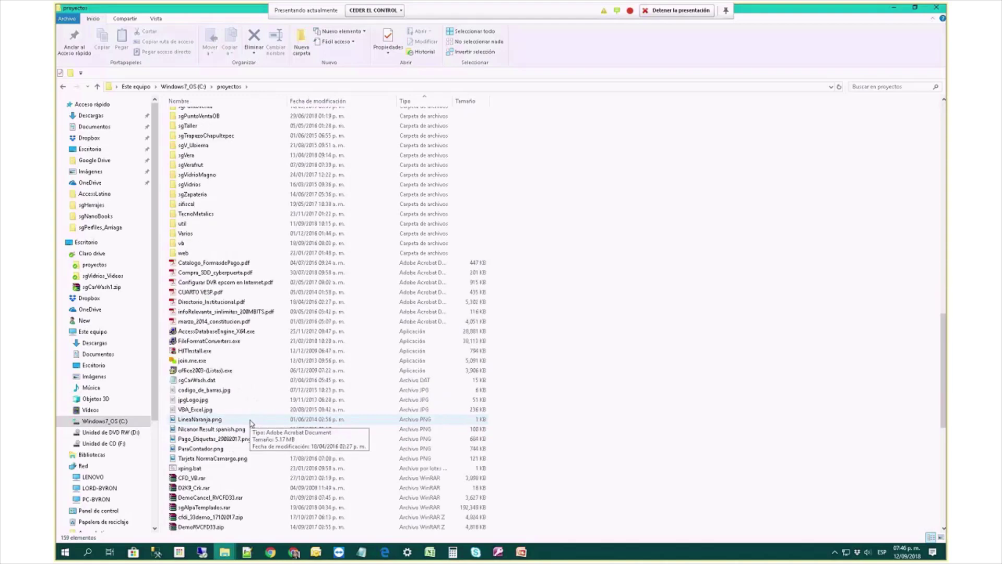
Bring the Access database with frmVincular_SQL forward and close it.
left_click(498, 552)
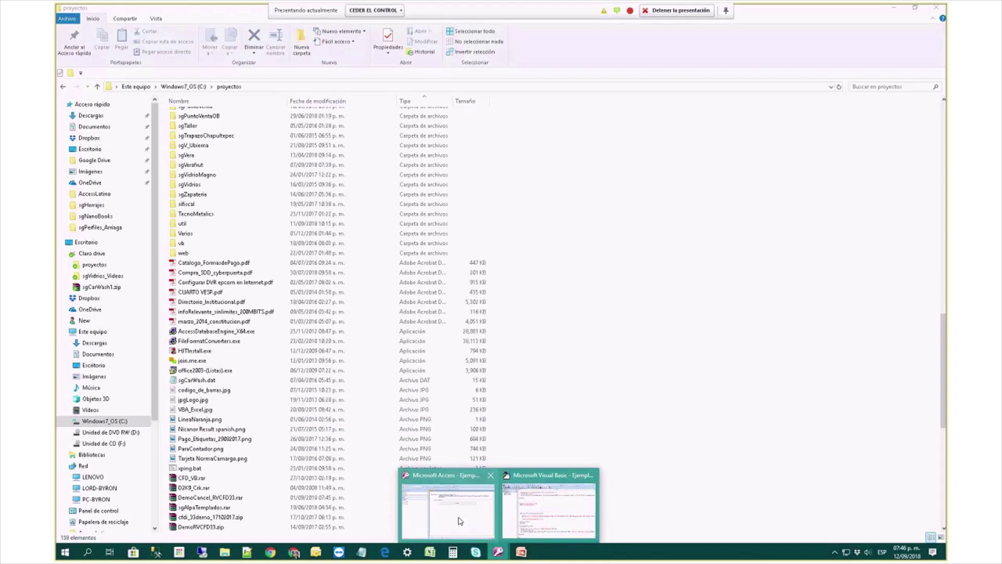
left_click(460, 520)
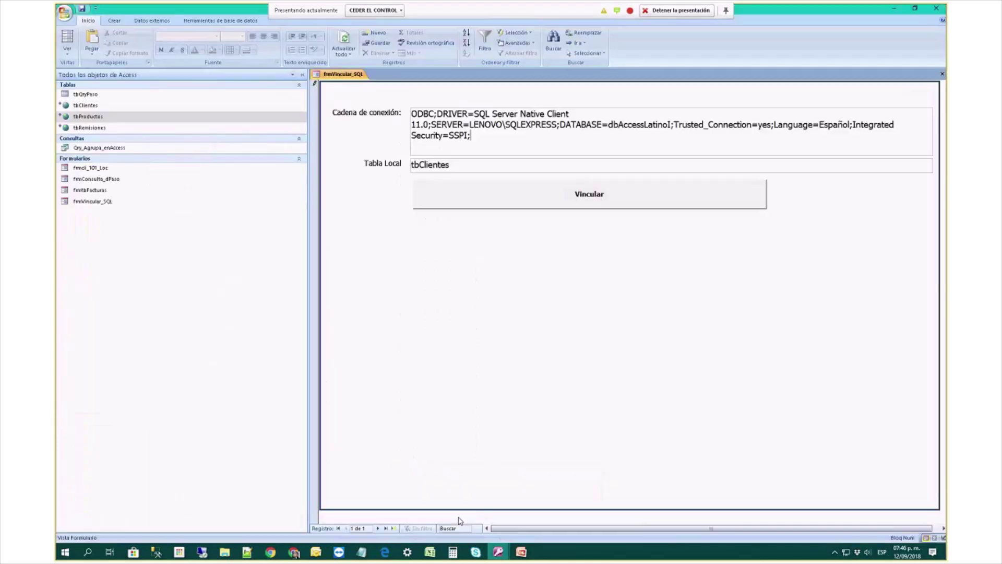
left_click(934, 13)
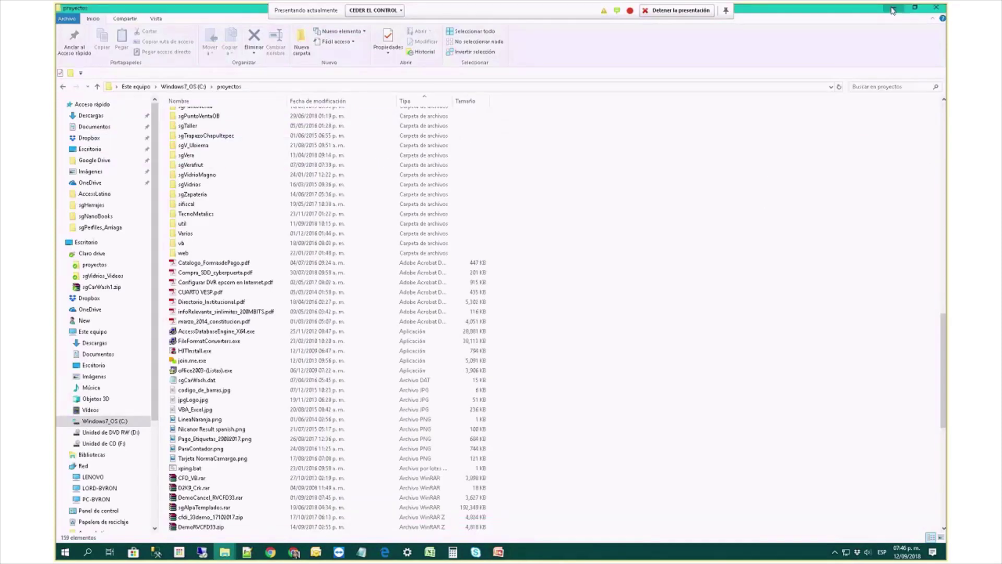
Minimize the proyectos folder and clear all windows to show the desktop.
left_click(893, 10)
left_click(673, 227)
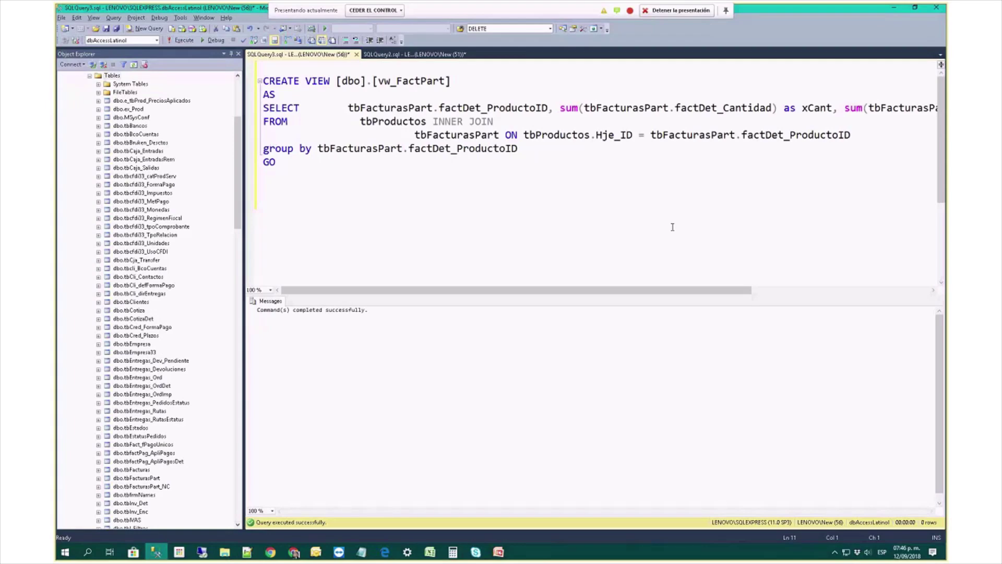
key("super+d")
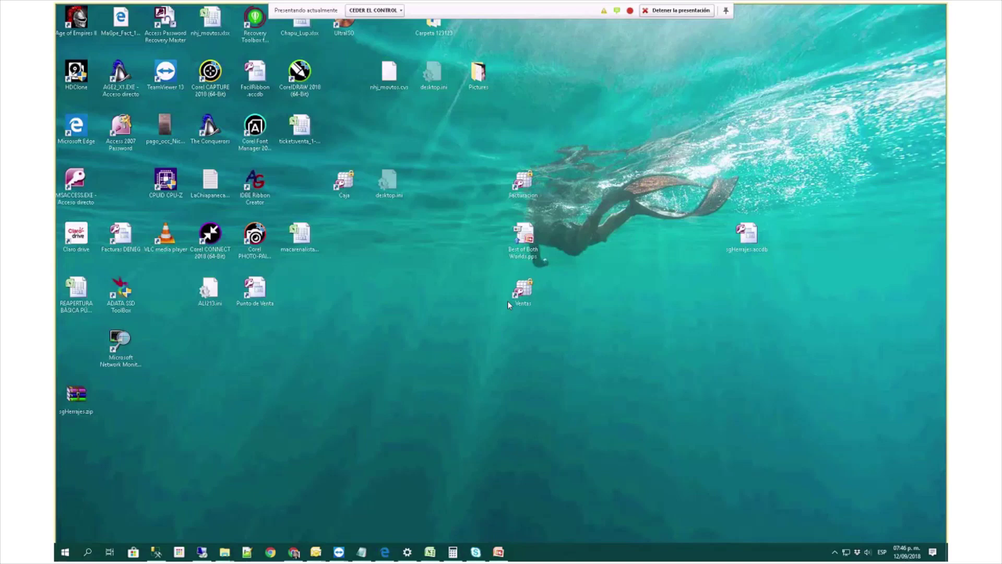
Open otraBD.accdb and choose a database in Desktop\AccessLatino as the Access import source.
key("alt+Tab")
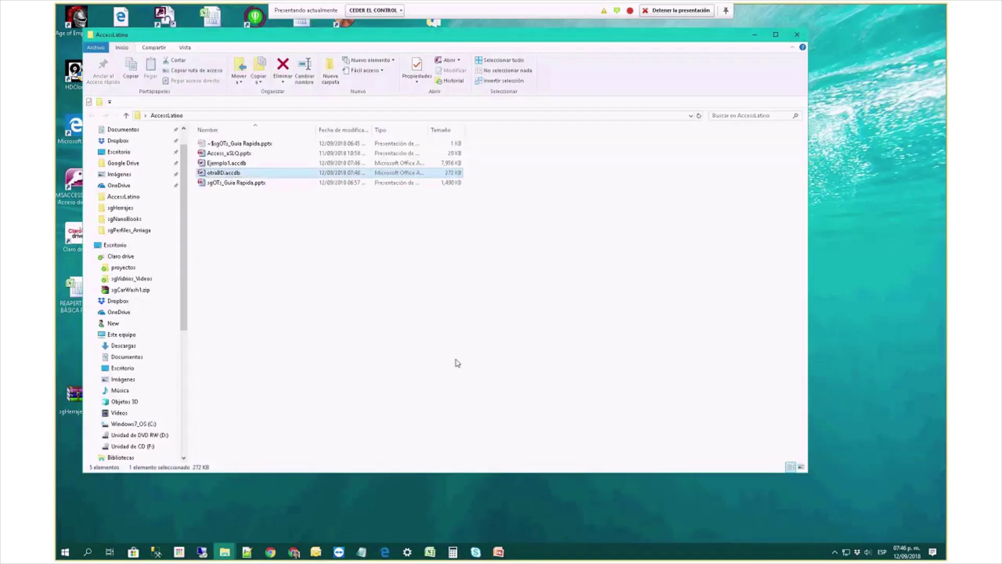
key("Return")
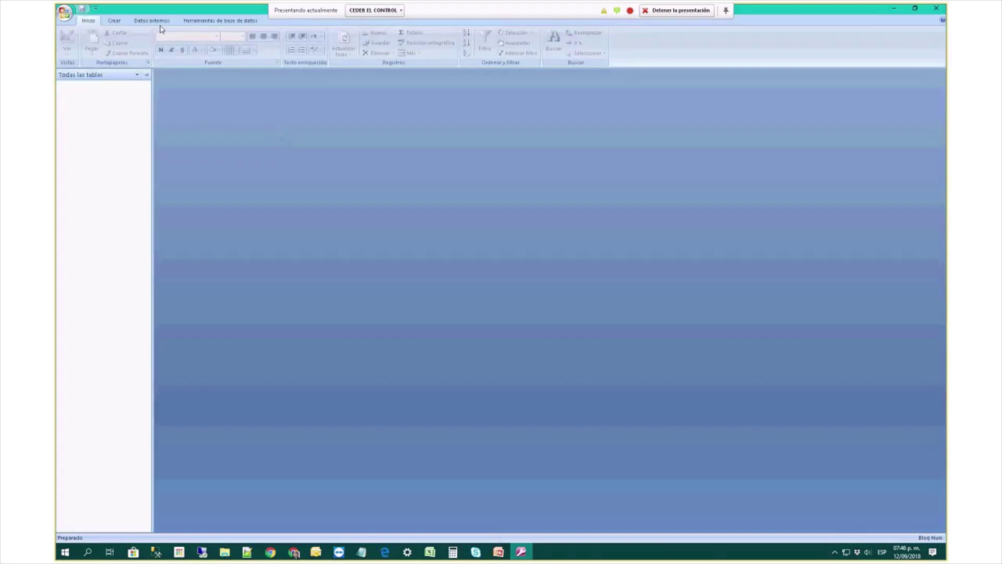
left_click(153, 21)
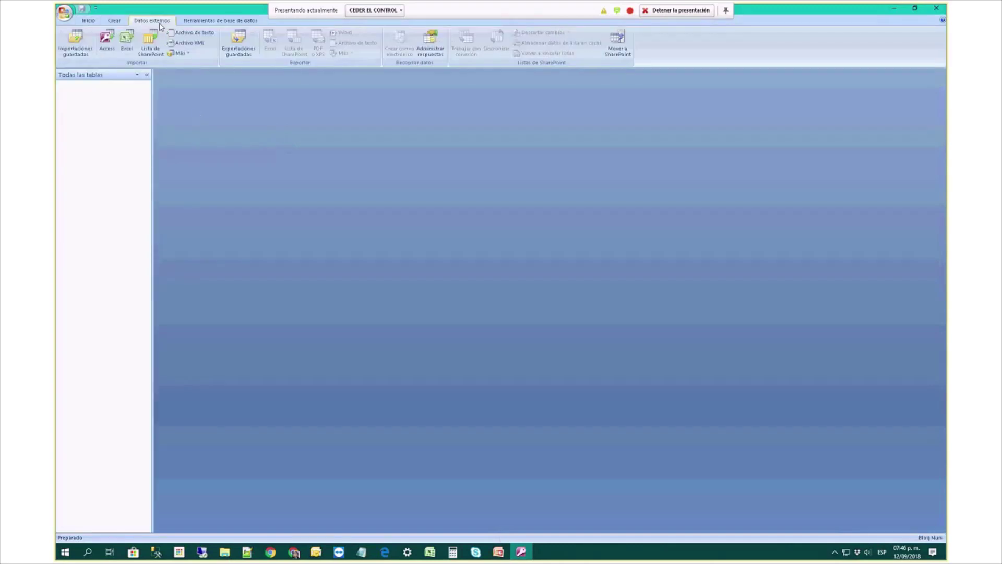
left_click(115, 53)
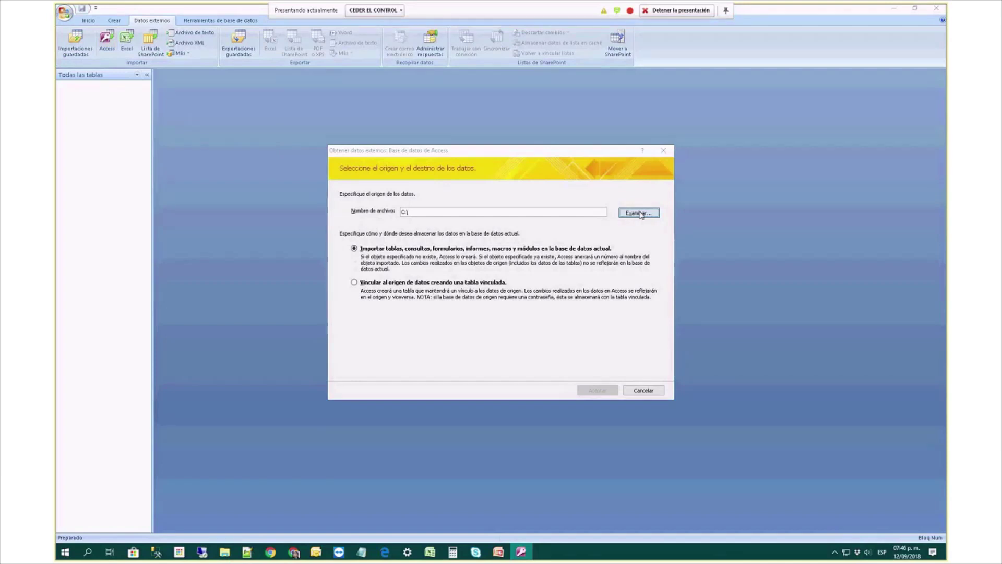
left_click(639, 214)
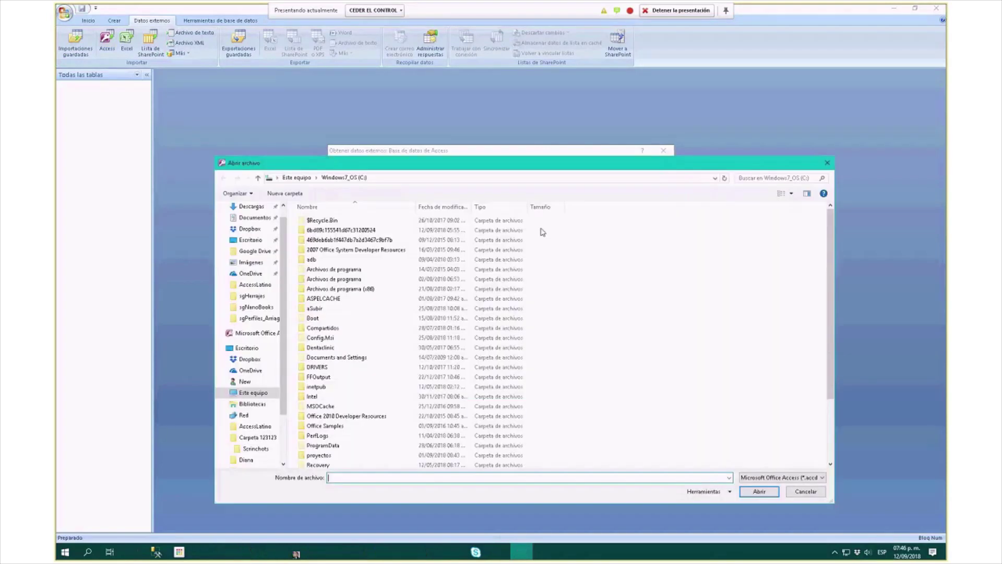
left_click(250, 240)
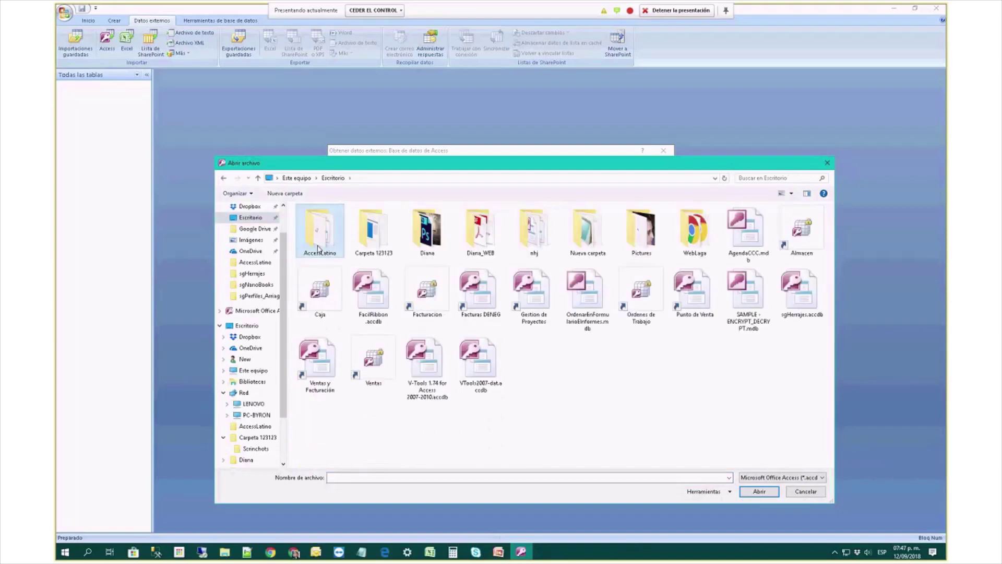
double_click(320, 224)
double_click(334, 224)
left_click(598, 391)
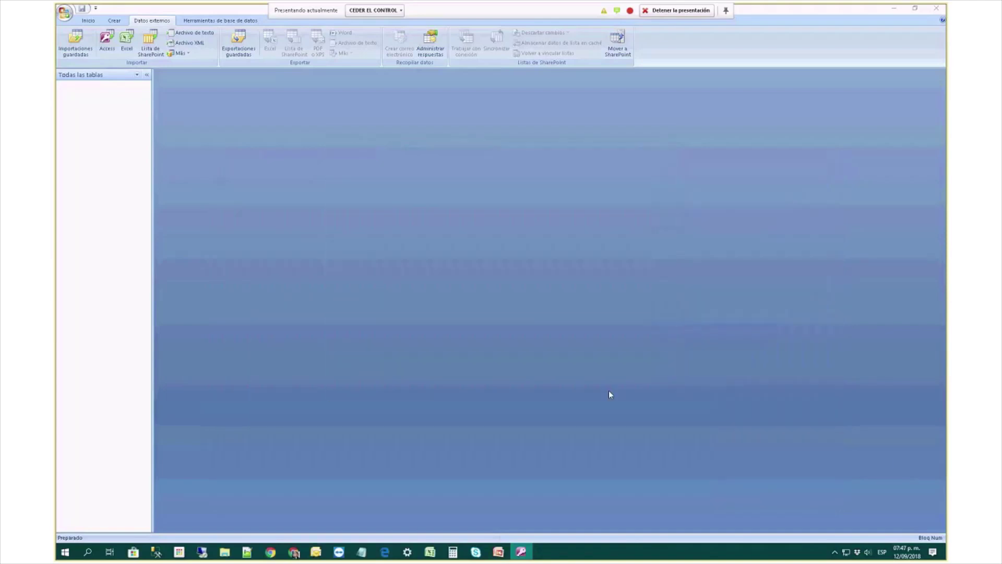
Import tbClientes, tbProductos, tbQryPaso and tbRemisiones without saving the import steps.
left_click_drag(211, 82, 311, 154)
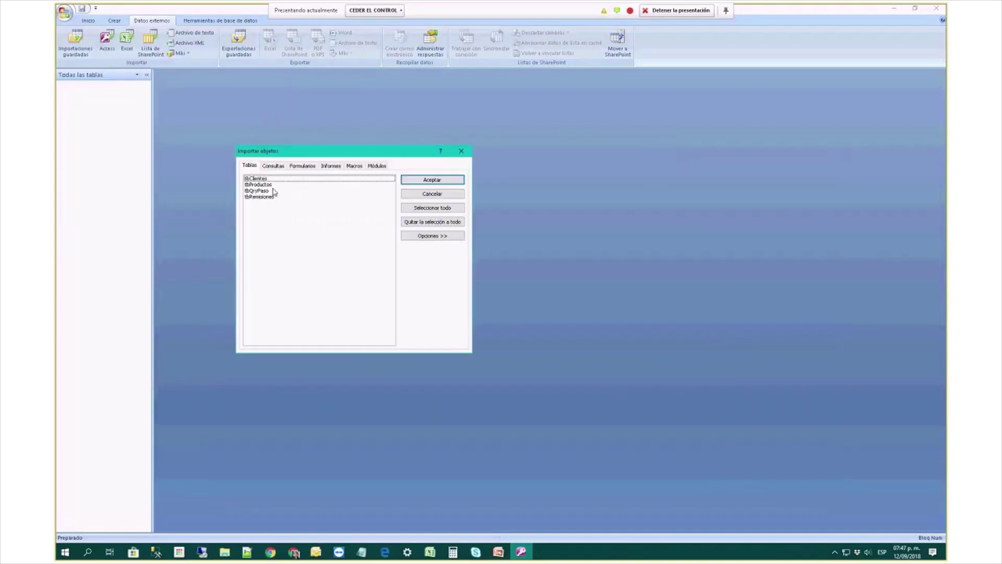
left_click_drag(258, 179, 268, 185)
left_click(271, 198, "ctrl")
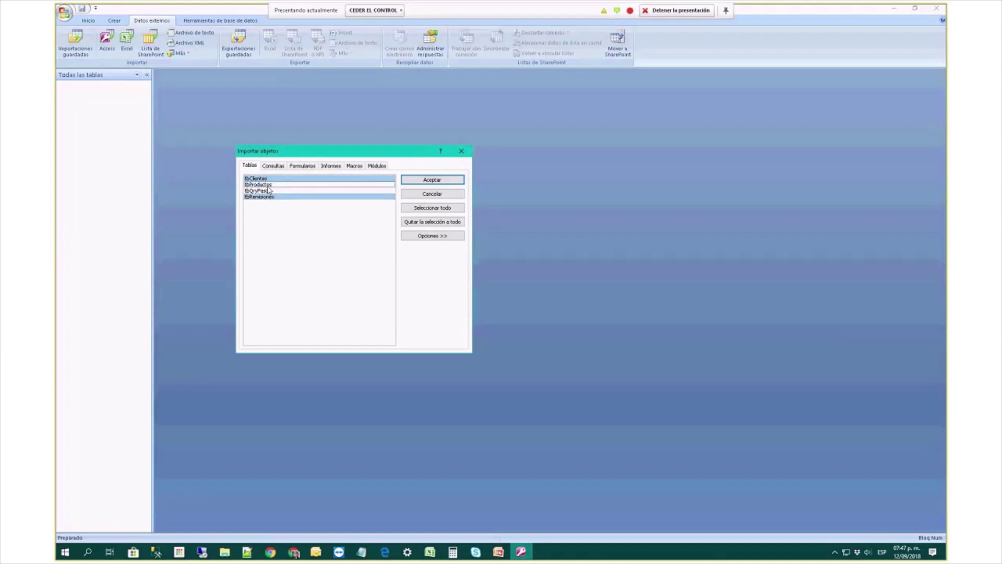
left_click(268, 191, "ctrl")
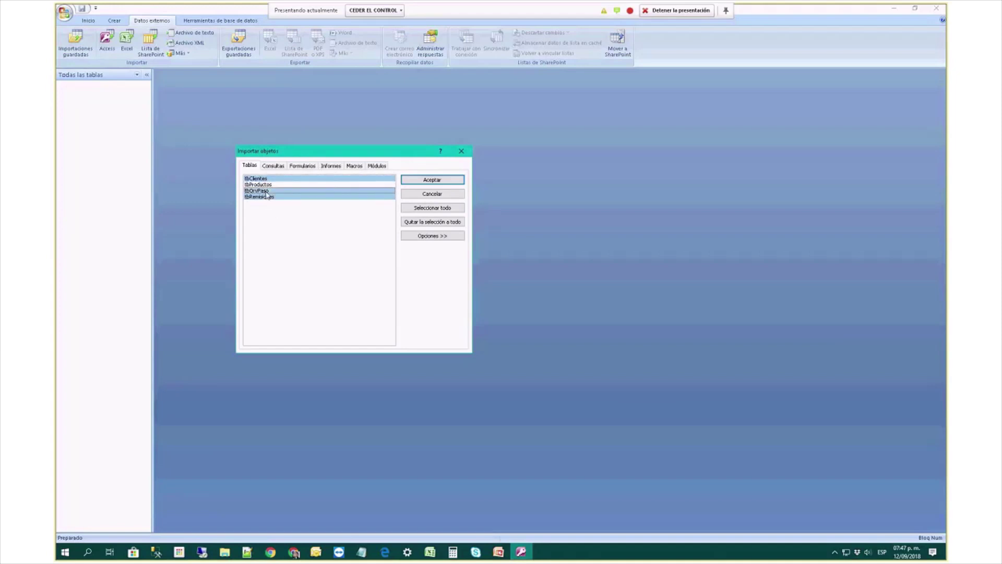
left_click(433, 179)
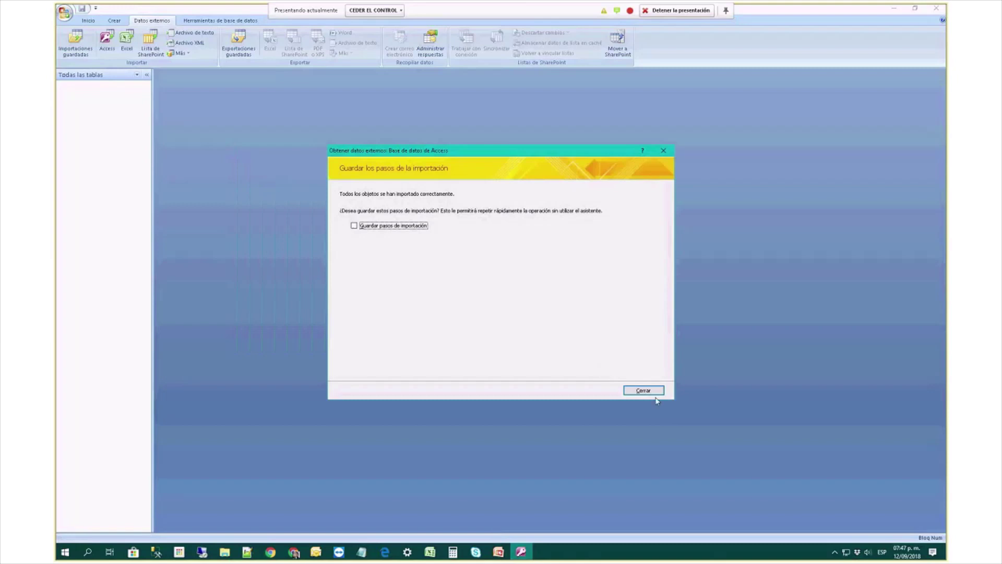
left_click(643, 391)
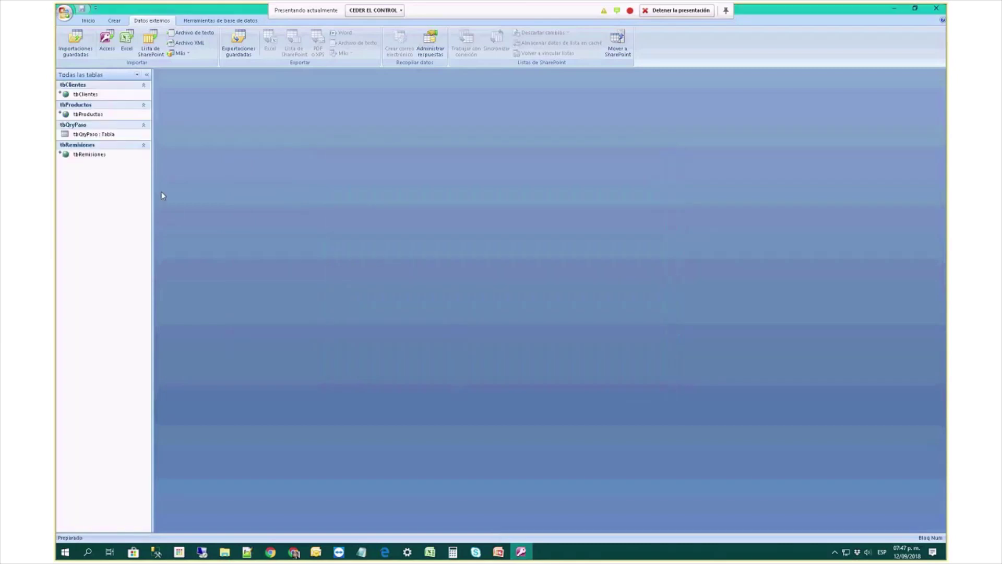
Widen the navigation pane and view then close the tbProductos datasheet.
left_click_drag(175, 186, 270, 183)
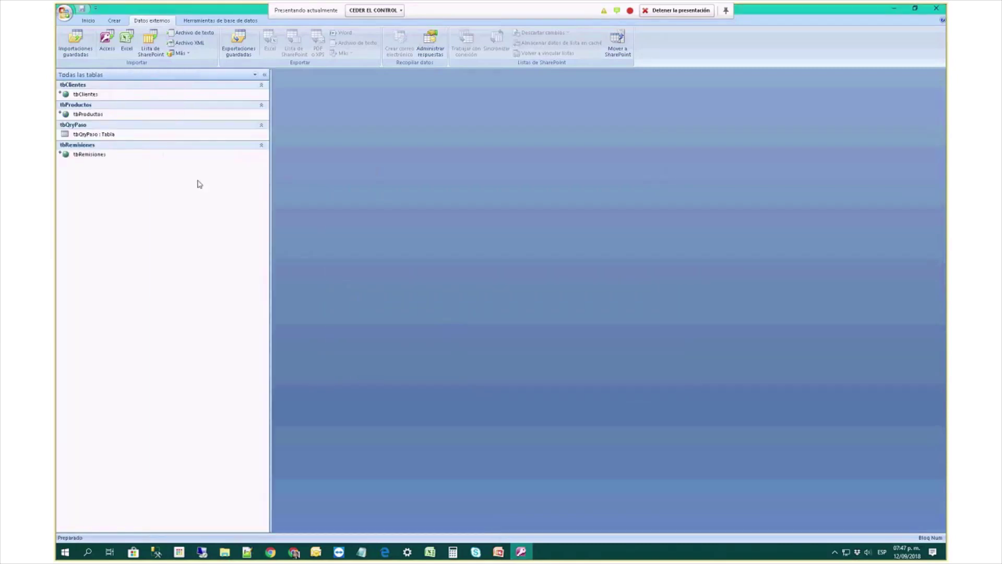
left_click(89, 114)
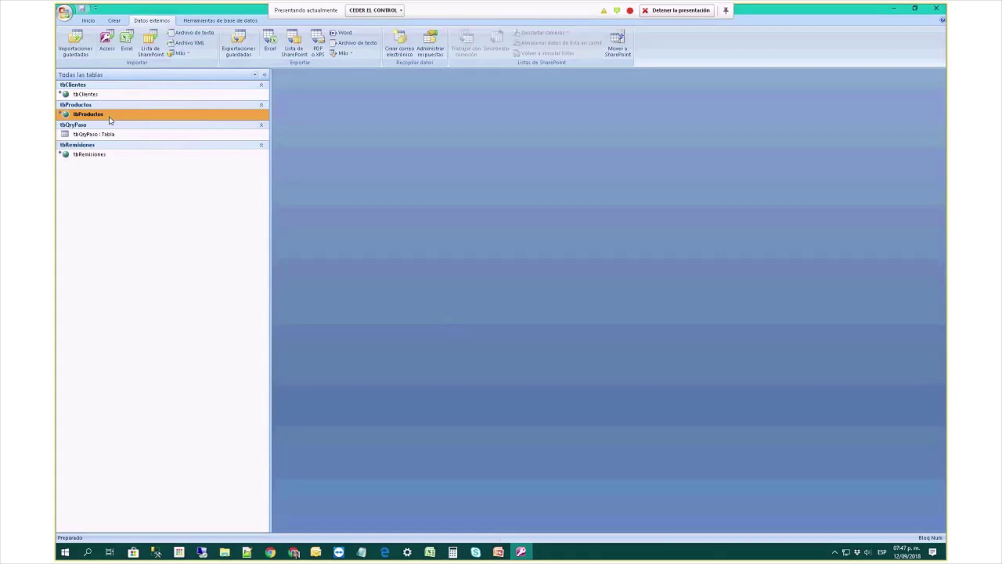
double_click(88, 115)
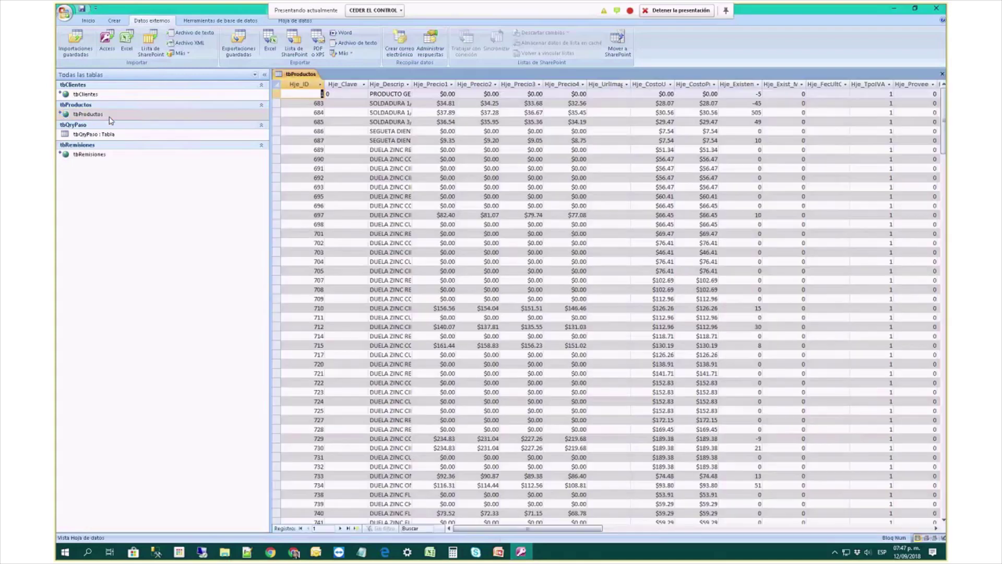
left_click(936, 13)
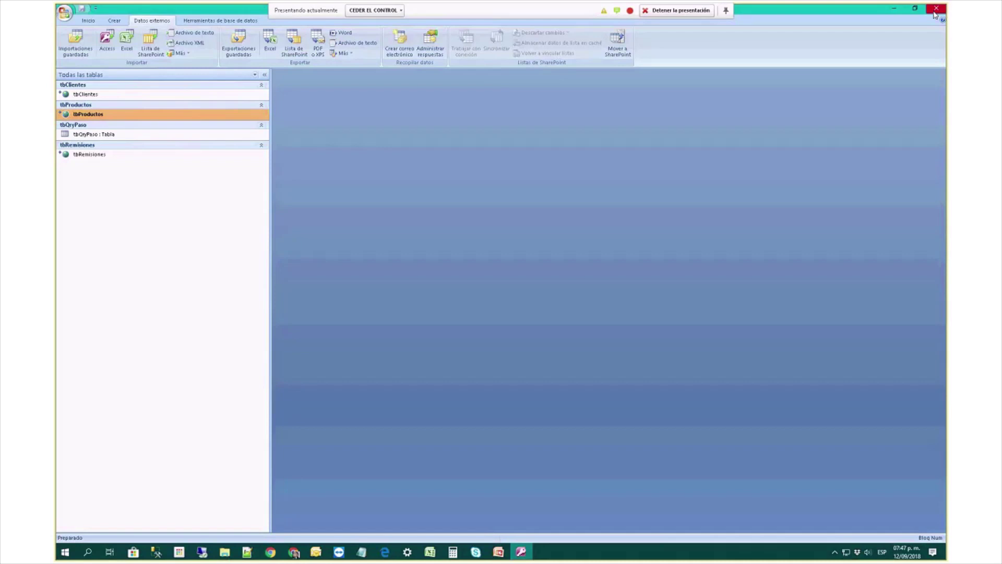
Close otraBD and open Ejemplo1.accdb from the AccessLatino folder.
left_click(935, 13)
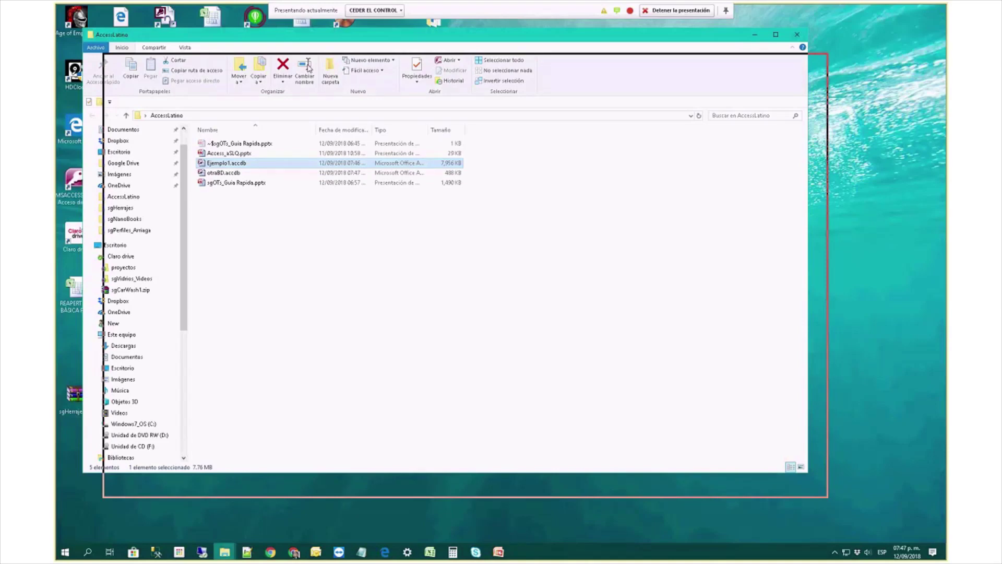
left_click(293, 282)
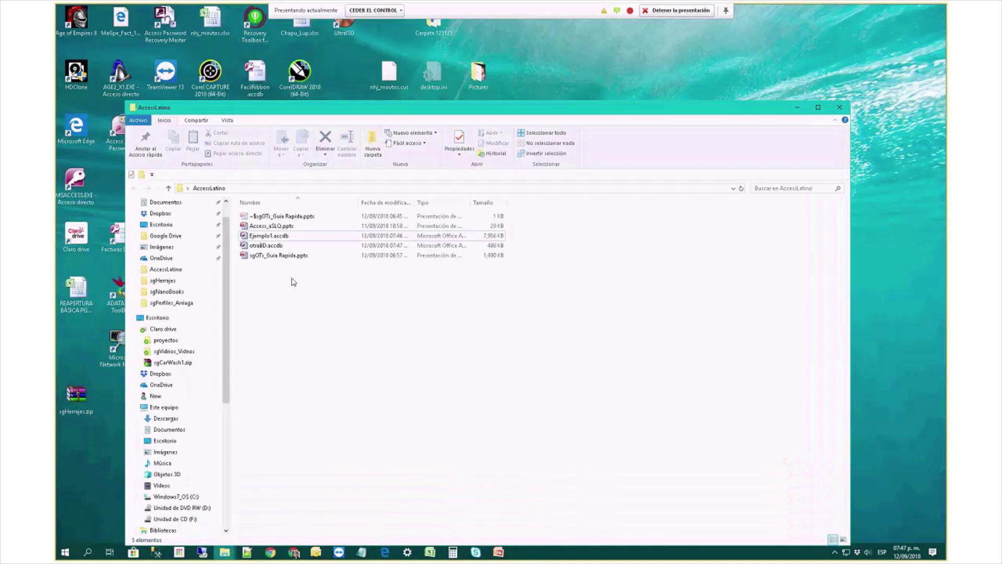
right_click(280, 237)
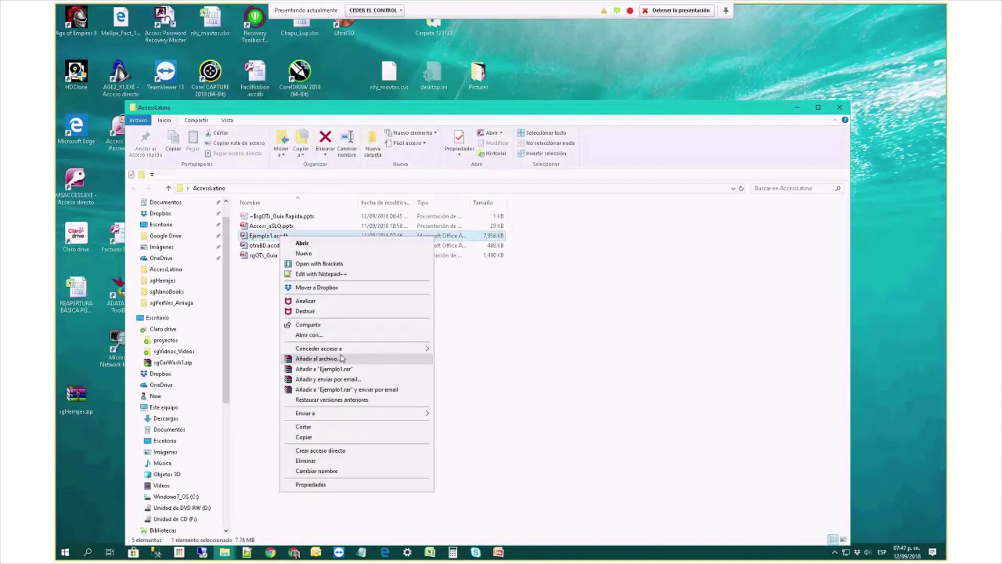
left_click(305, 244)
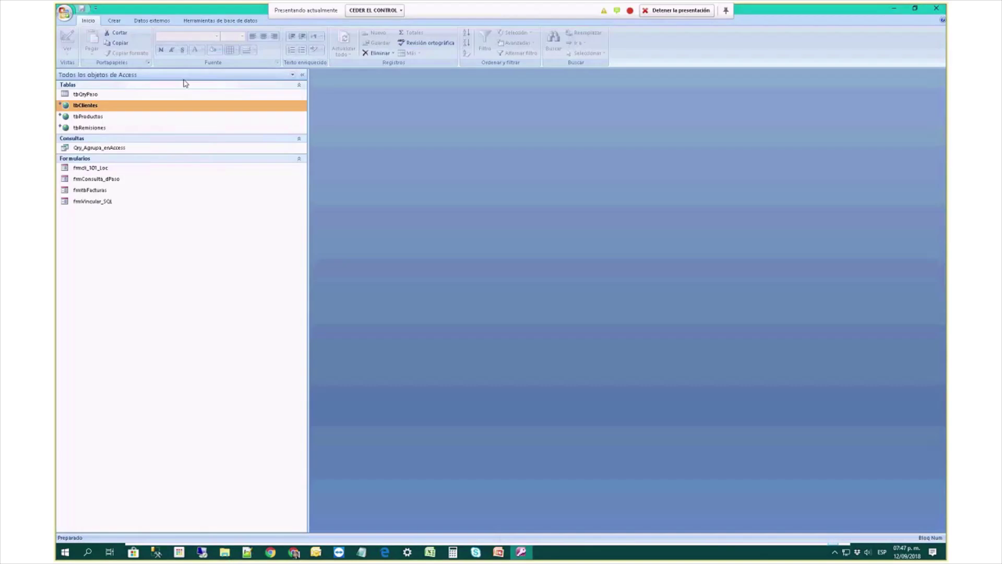
Make an Ejemplo1.accde copy via Database Tools, then close and reopen Ejemplo1.accdb.
left_click(220, 21)
left_click(601, 44)
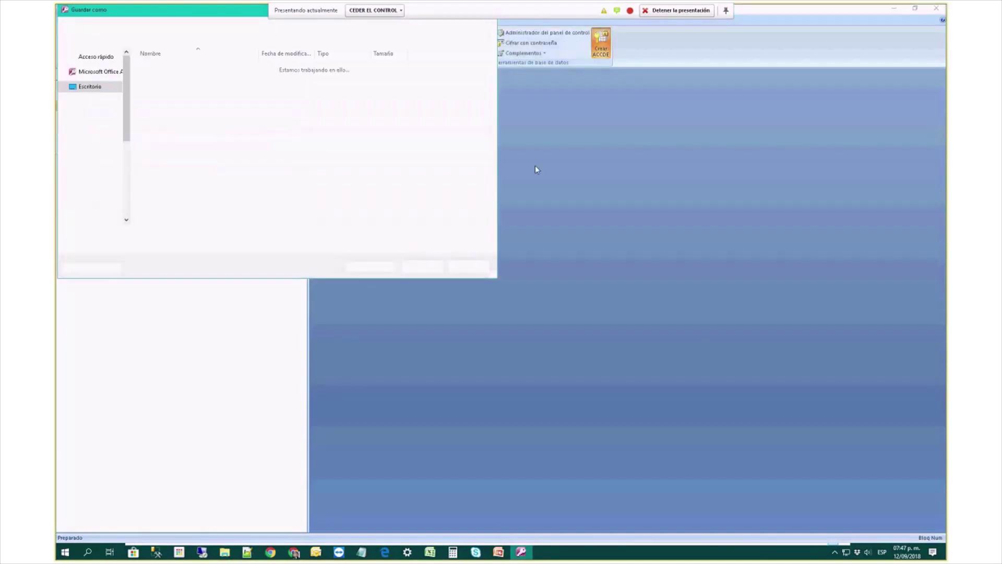
key("Escape")
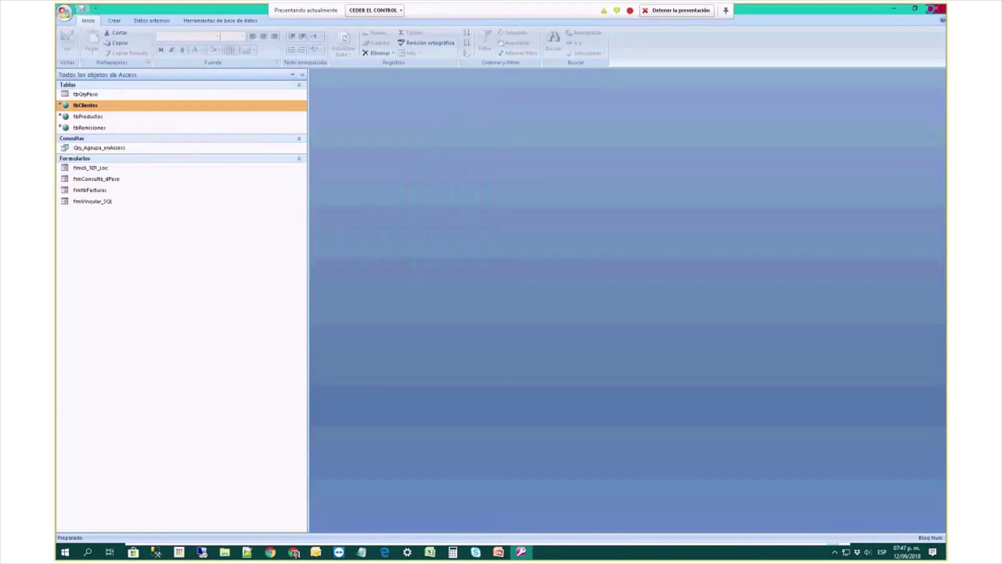
key("alt+F4")
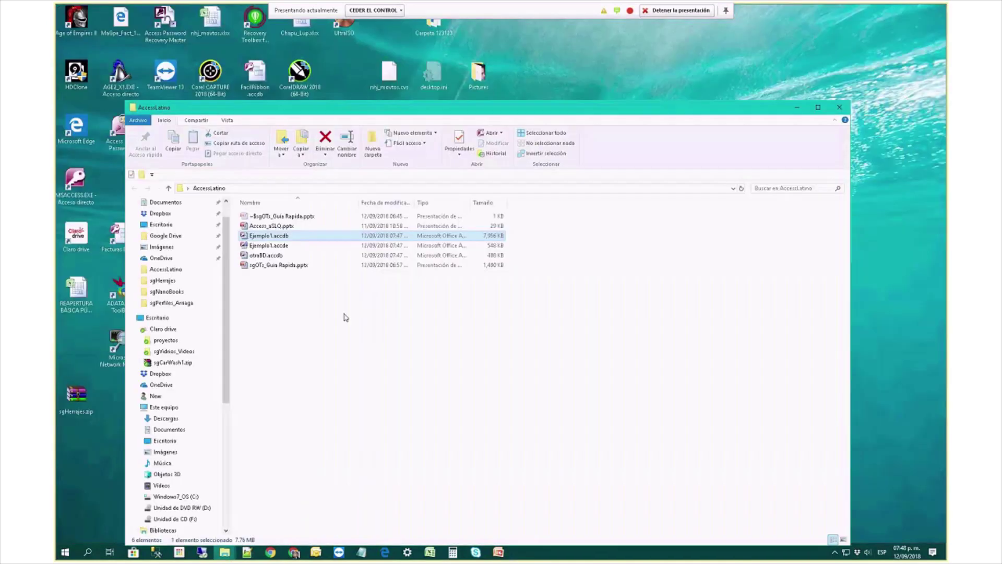
key("Return")
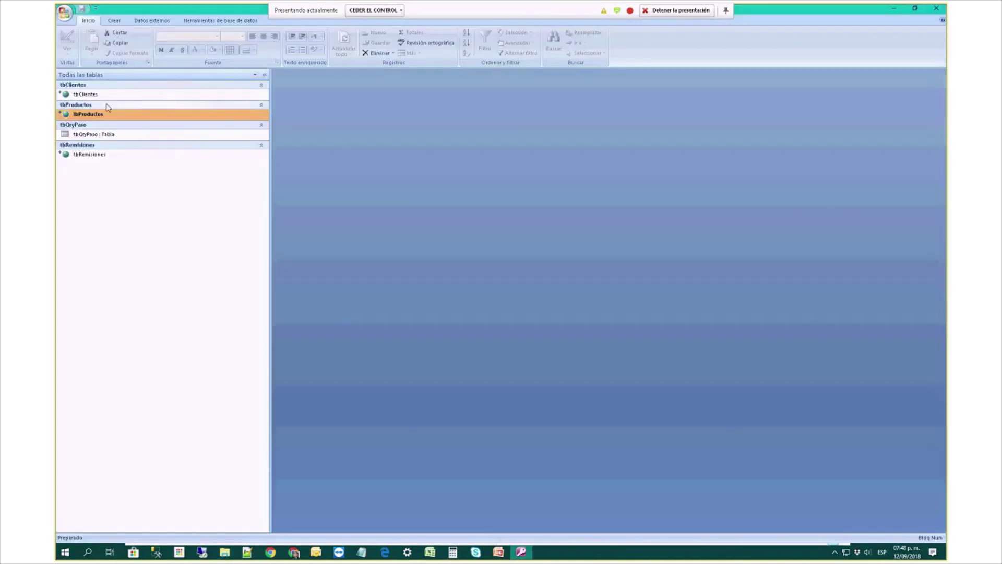
Delete the four linked tables tbClientes, tbProductos, tbQryPaso and tbRemisiones.
left_click(106, 98)
key("Delete")
key("Return")
key("Delete")
key("Return")
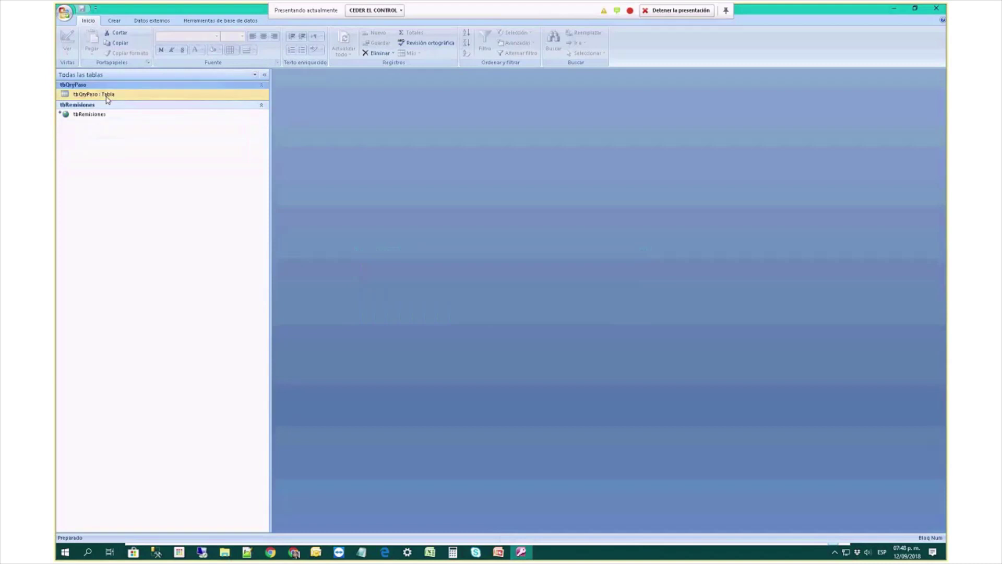
key("Delete")
key("Return")
key("Delete")
key("Return")
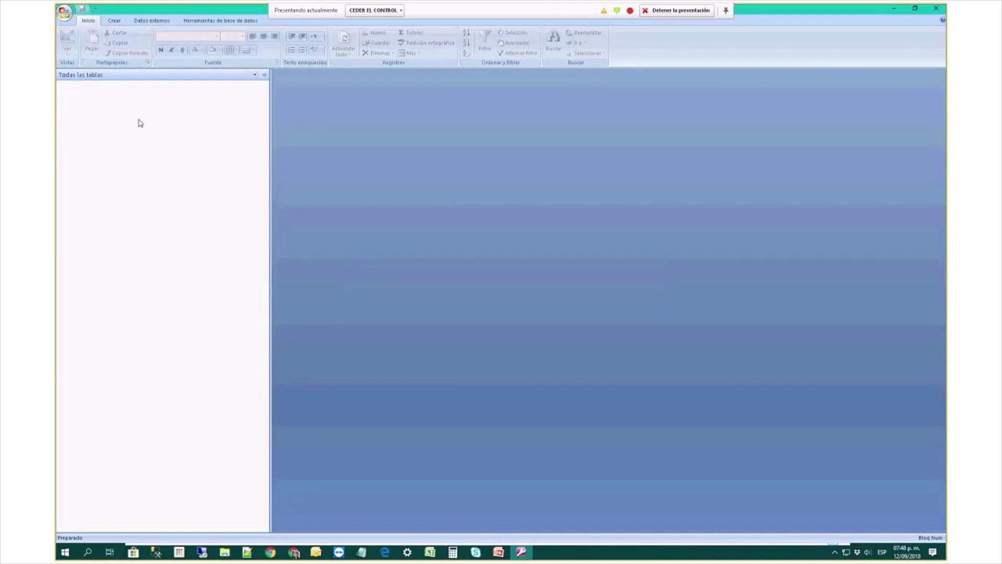
Choose AccessLatino\Ejemplo1.accde as the Access import source.
left_click(141, 22)
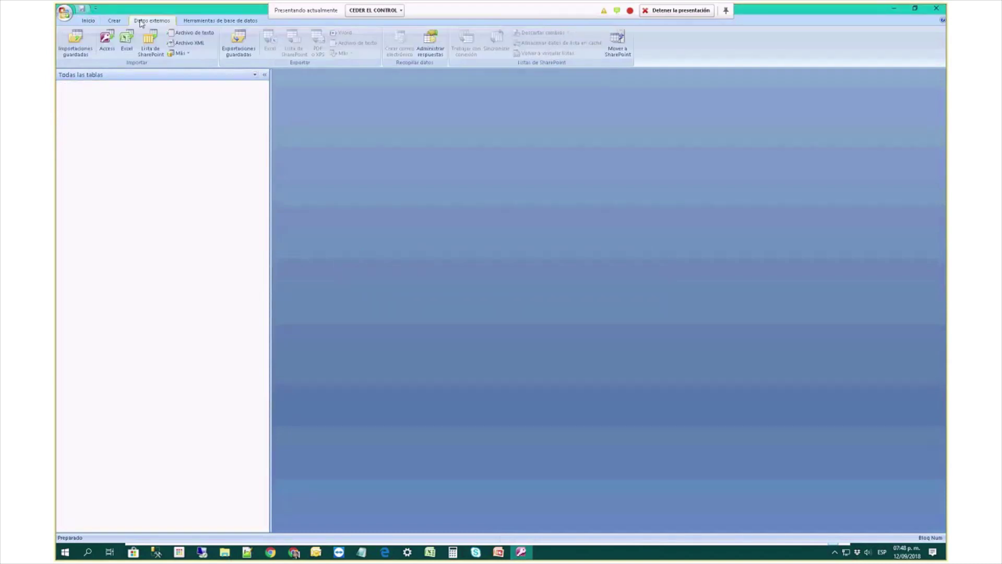
left_click(107, 45)
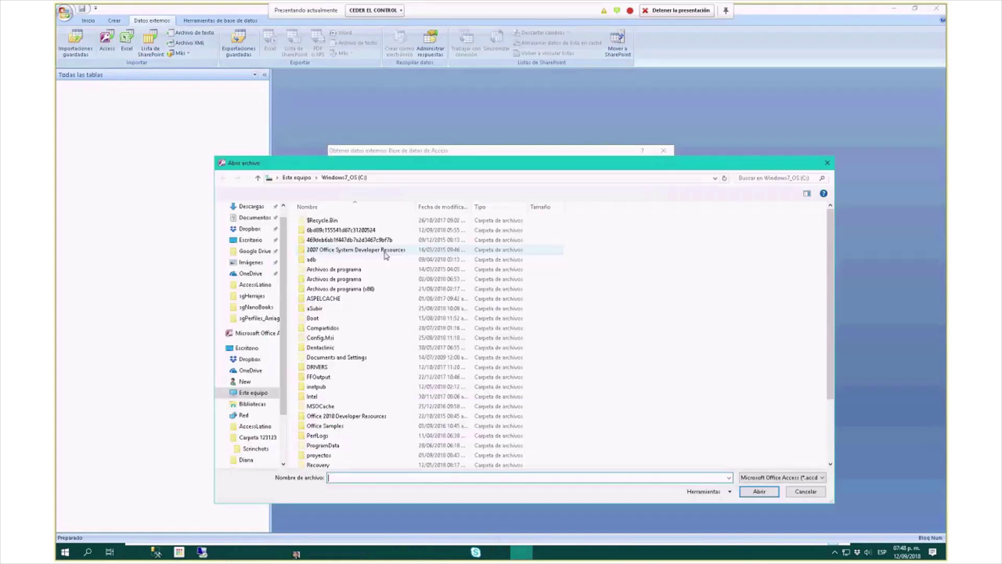
scroll(251, 261, "down", 1)
left_click(248, 222)
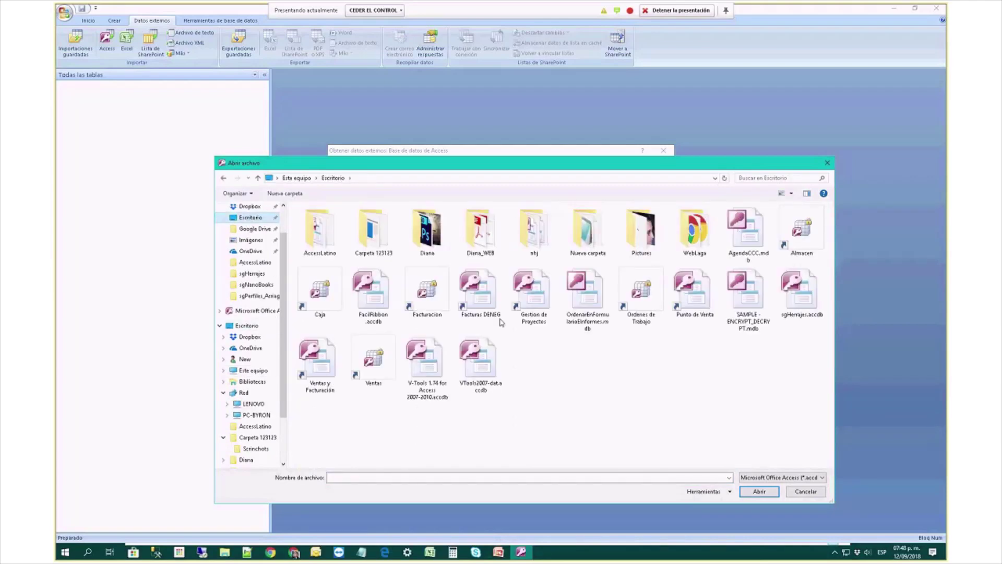
double_click(321, 232)
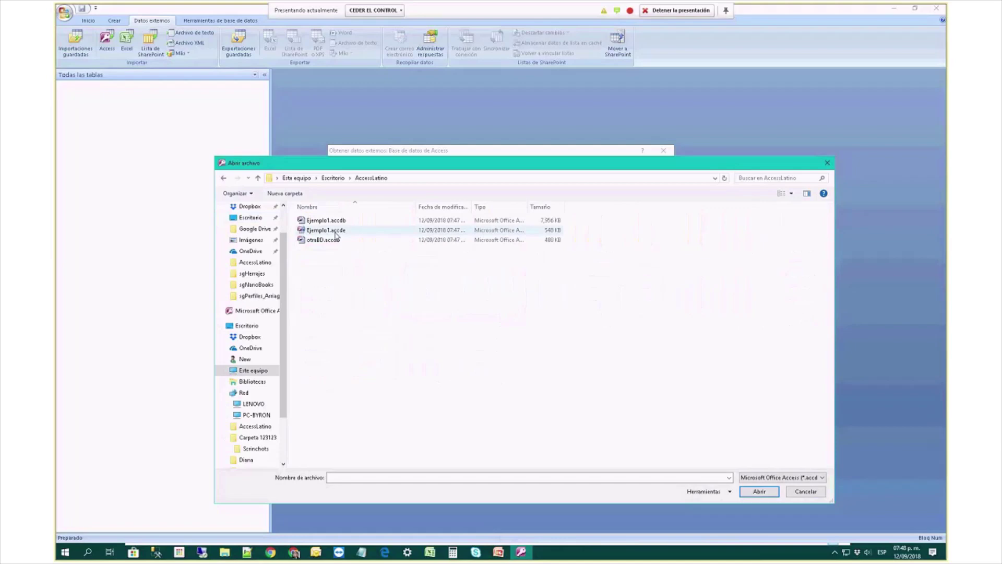
double_click(335, 231)
left_click(598, 390)
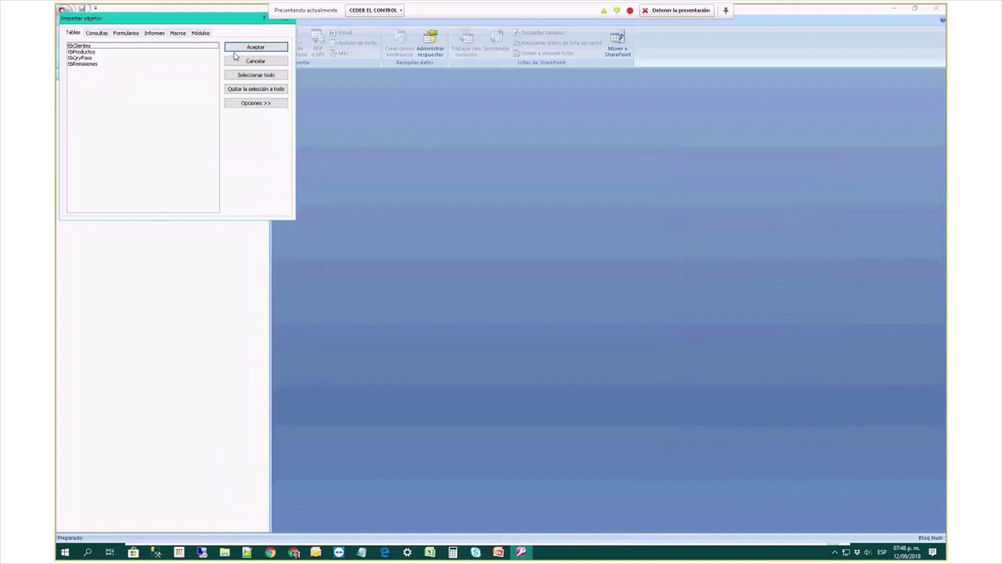
Select all four tables, import them, and close the completion message.
left_click(256, 75)
left_click(256, 62)
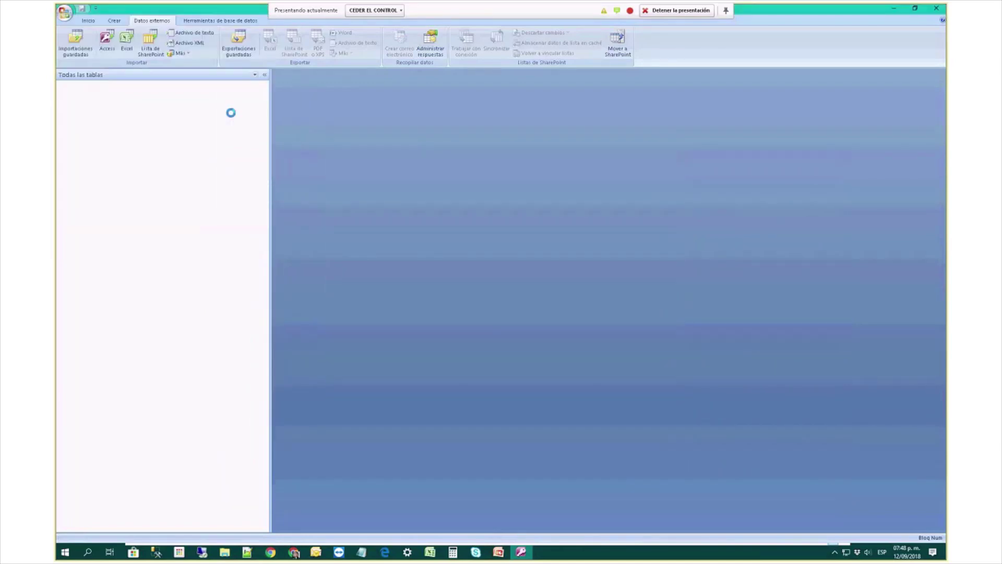
left_click(645, 391)
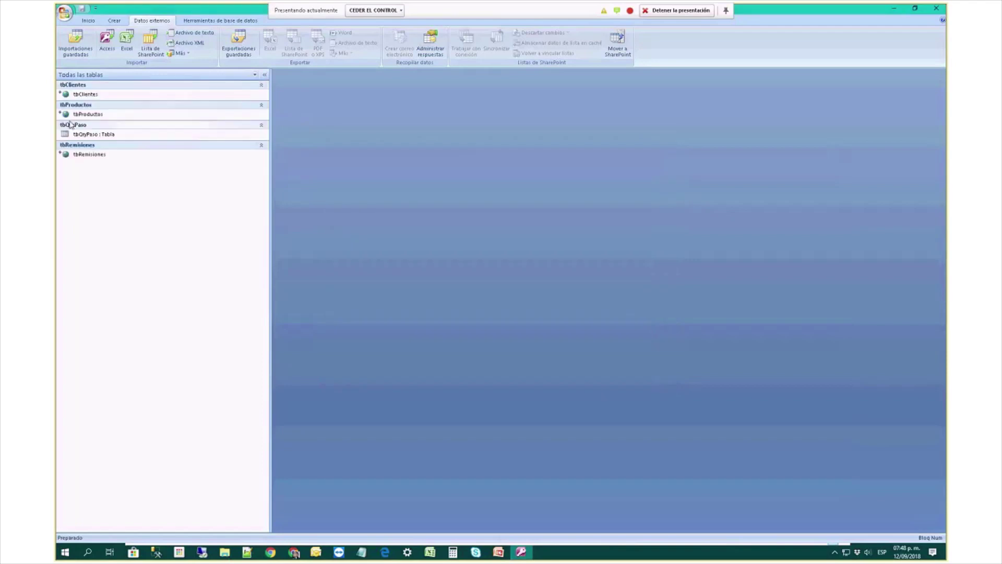
left_click(92, 115)
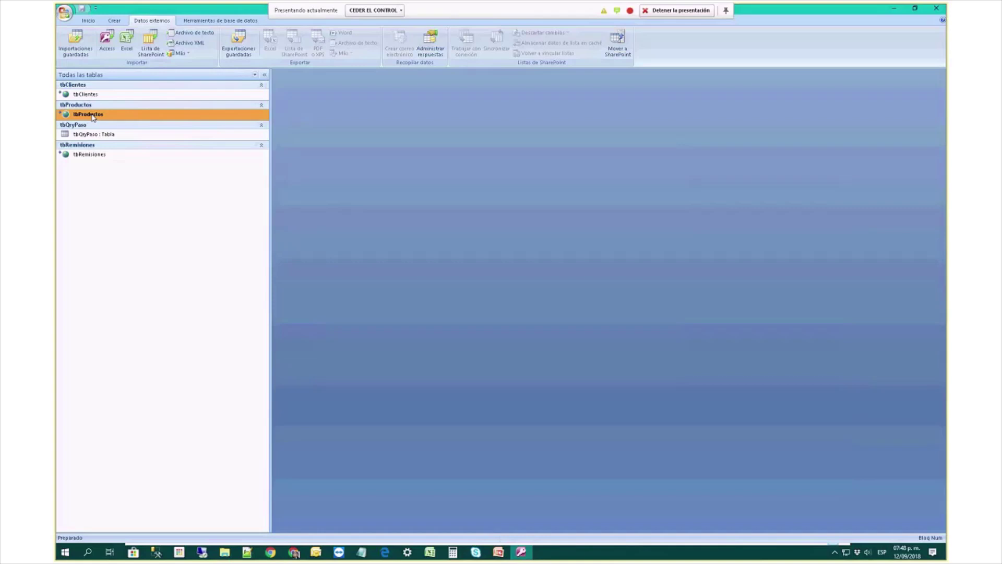
double_click(92, 116)
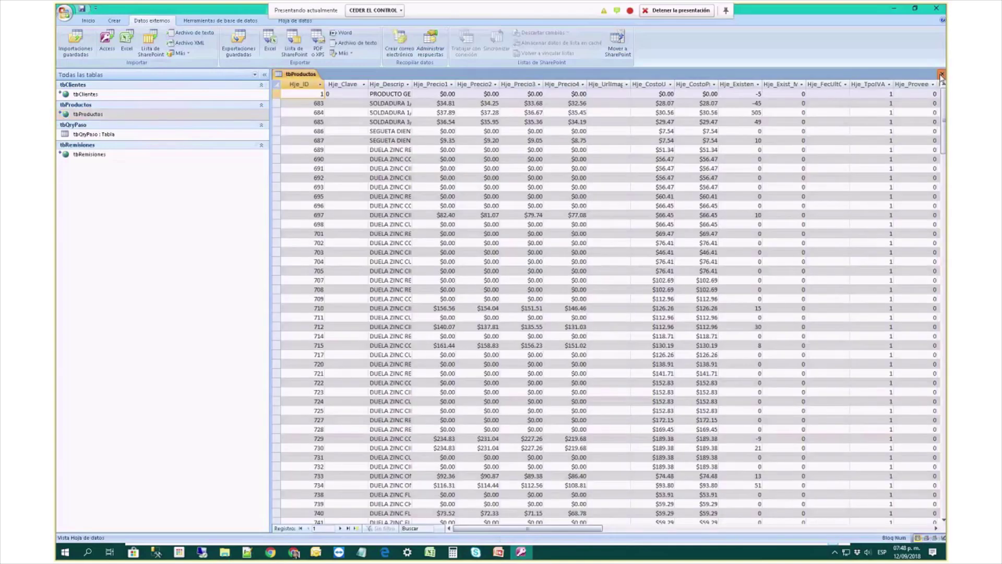
left_click(941, 74)
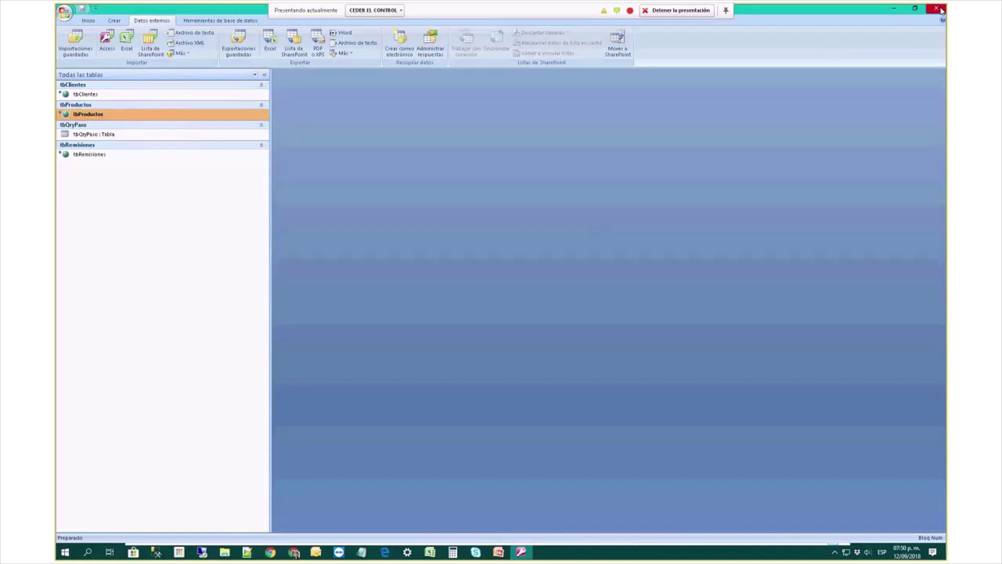
Exit Access, open and minimize Ejemplo1.accde, then open otraBD.accdb from AccessLatino.
left_click(937, 9)
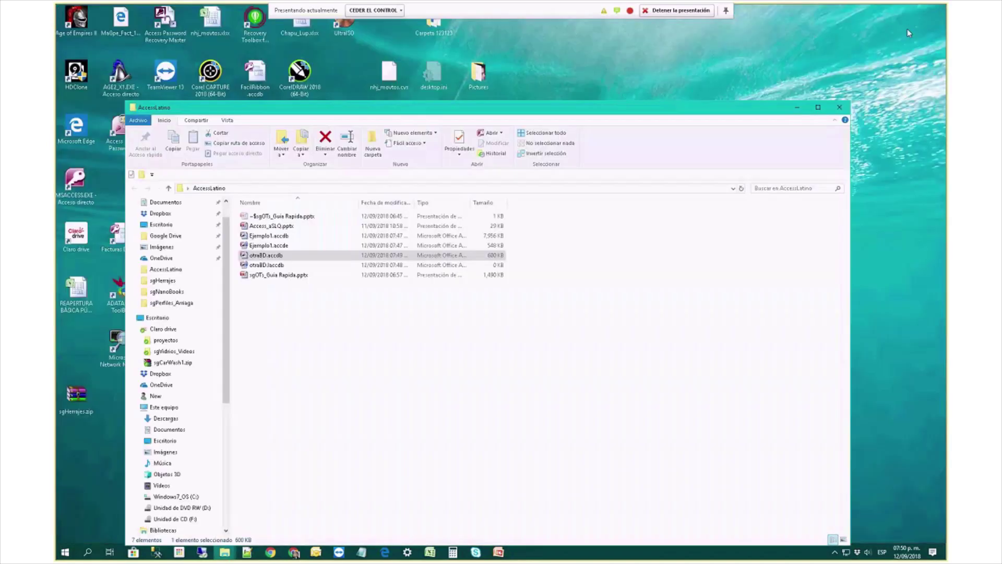
double_click(276, 247)
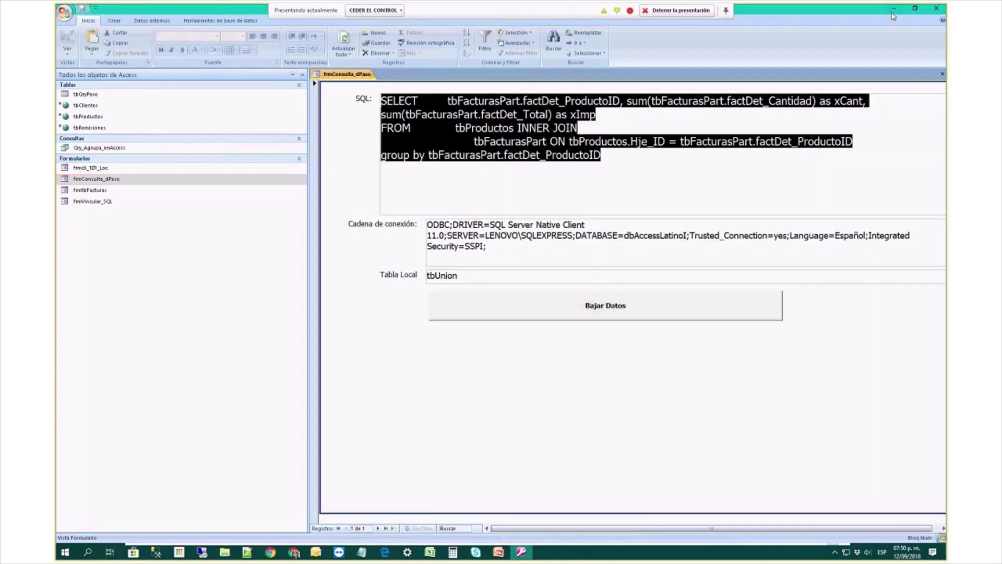
left_click(894, 10)
left_click(275, 266)
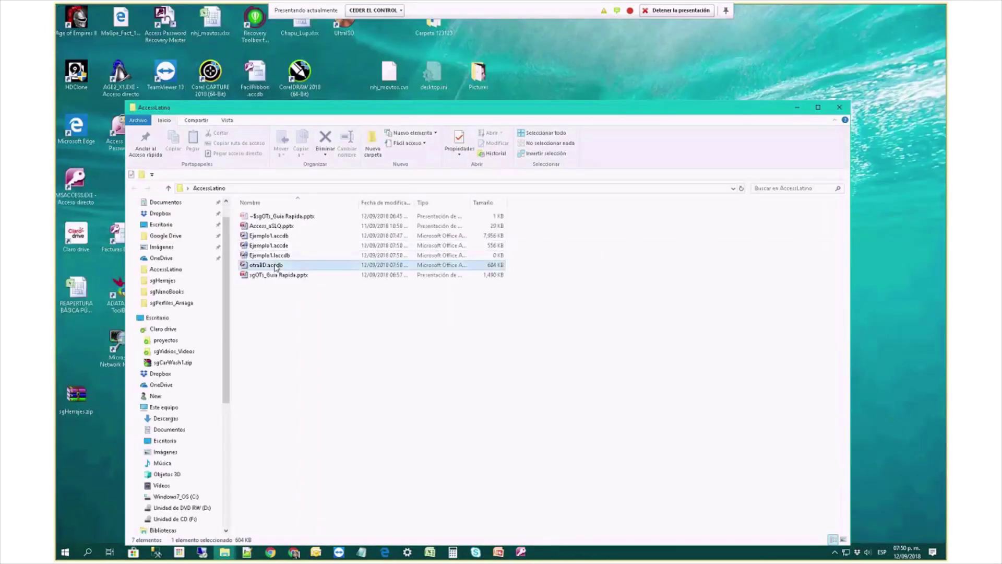
double_click(276, 265)
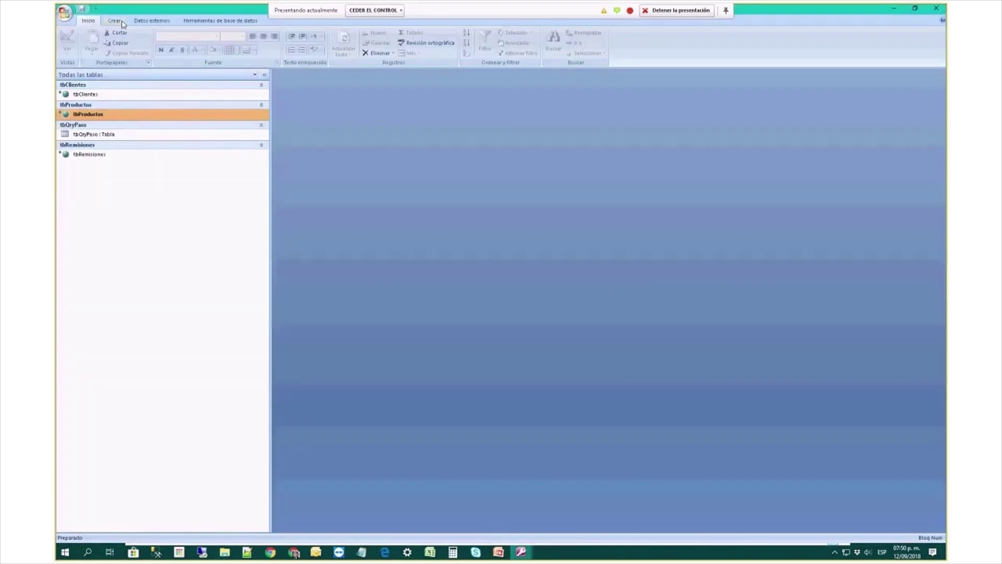
Import all four tables from AccessLatino\Ejemplo1.accde into otraBD as tbClientes1, tbProductos1, tbQryPaso1 and tbRemisiones1.
left_click(115, 21)
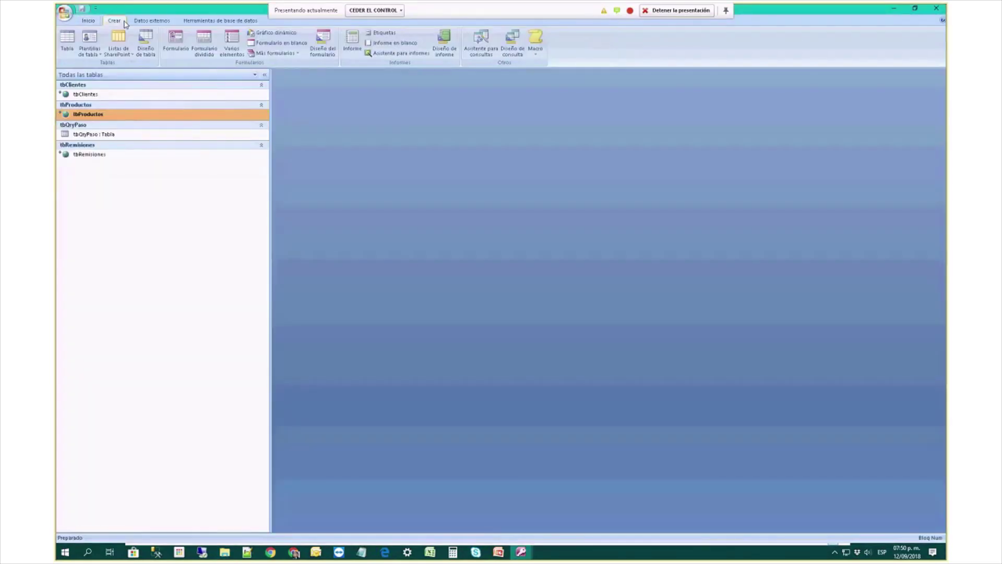
left_click(145, 22)
left_click(110, 31)
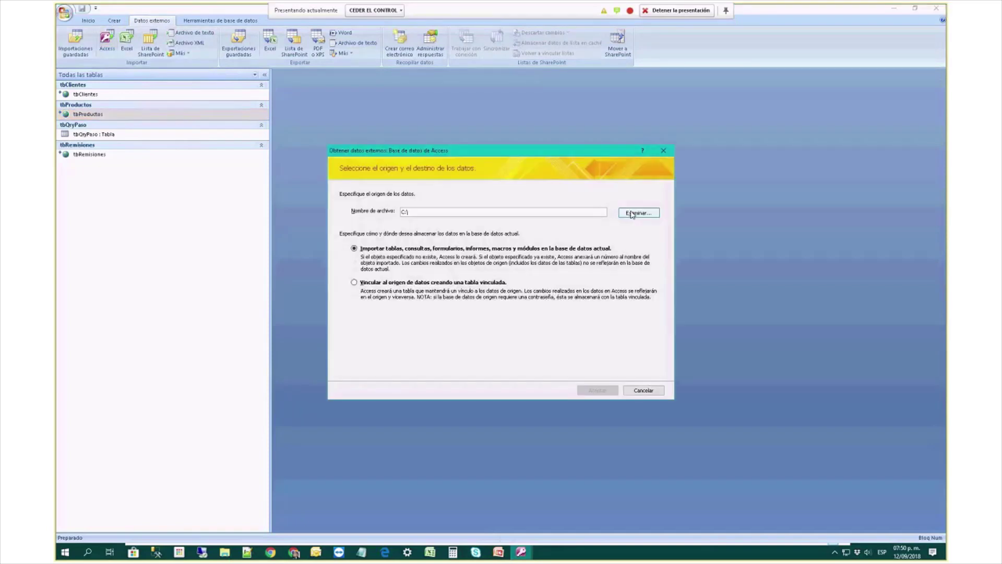
left_click(633, 214)
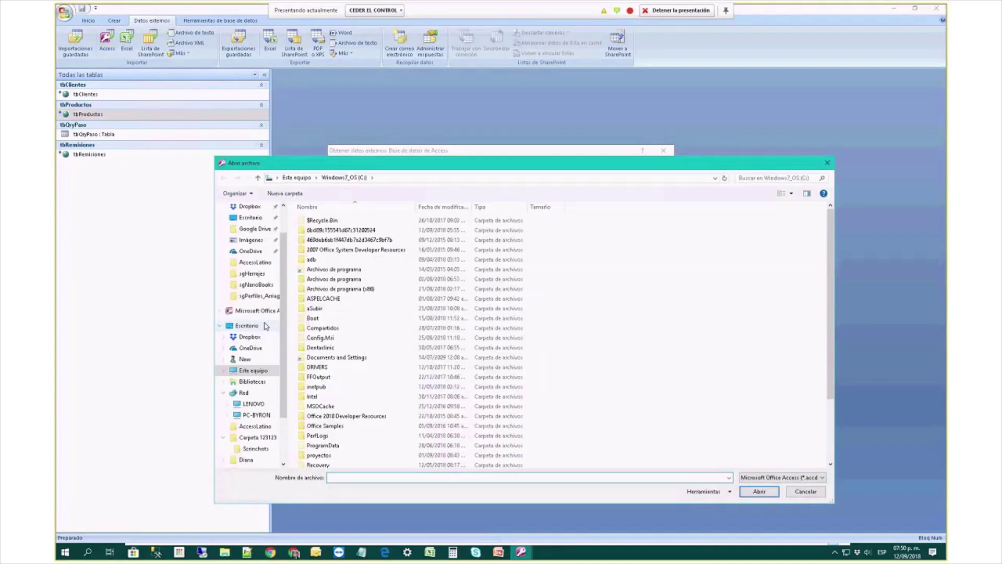
left_click(255, 262)
double_click(321, 220)
left_click(597, 392)
left_click(256, 75)
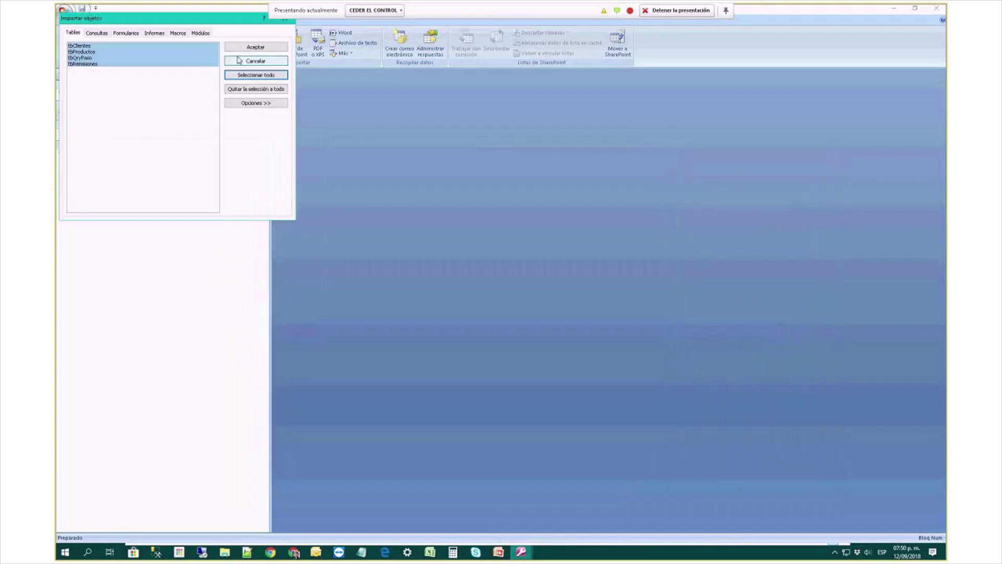
left_click(250, 47)
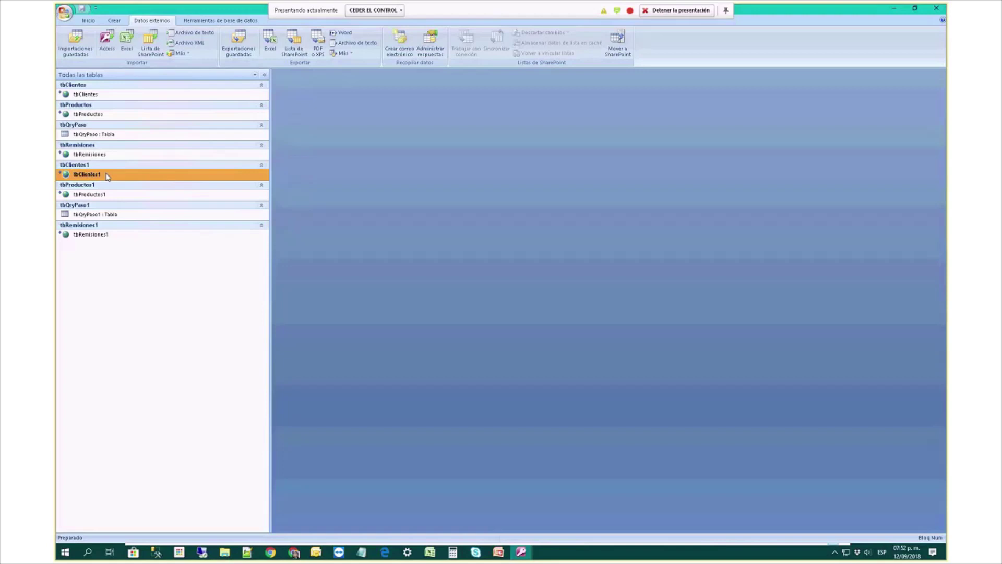
Open the tbClientes1 datasheet and acknowledge the ODBC delete-conflict error while Access hangs.
double_click(107, 176)
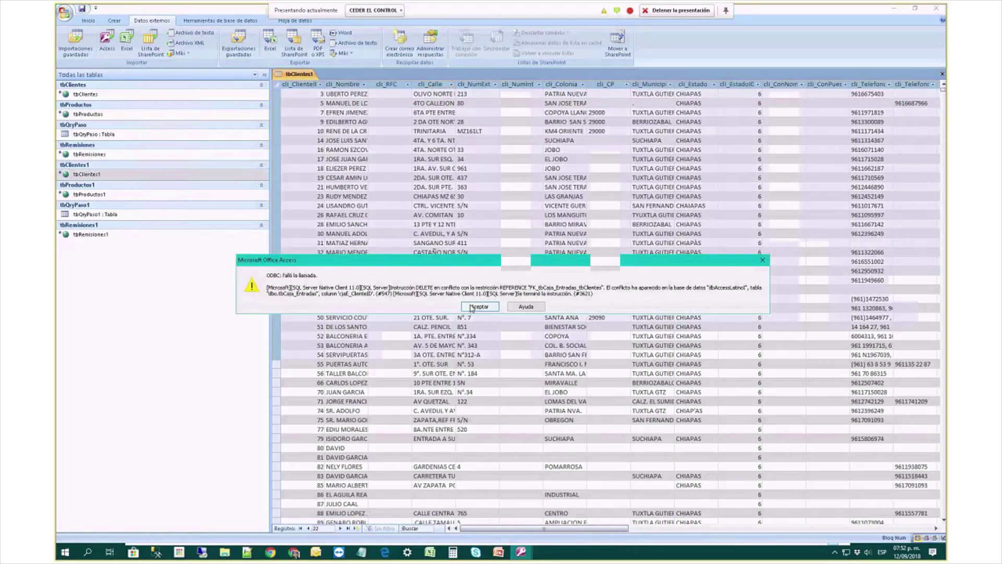
left_click(471, 307)
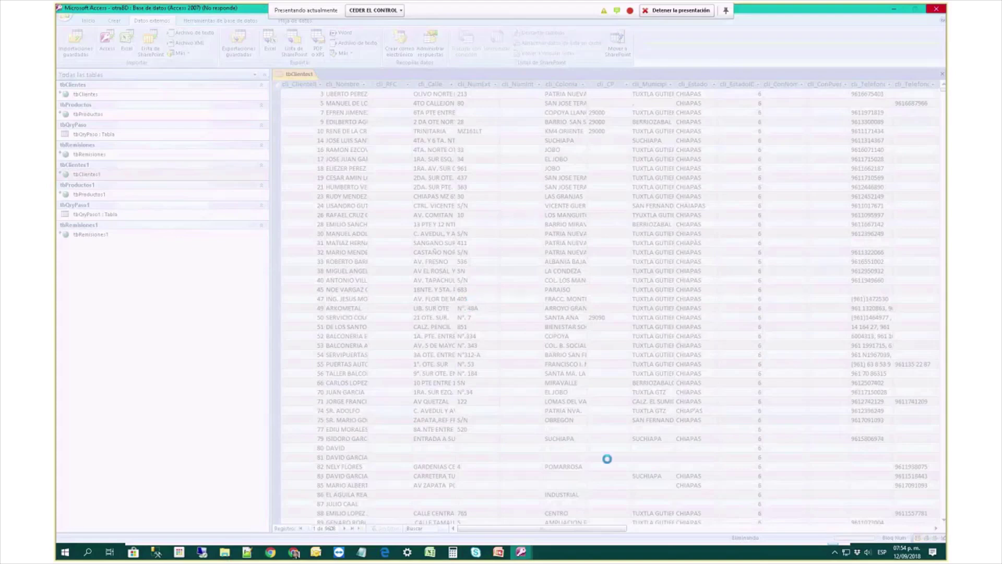
End the non-responding Microsoft Office Access process in Task Manager, then minimize Task Manager.
right_click(622, 555)
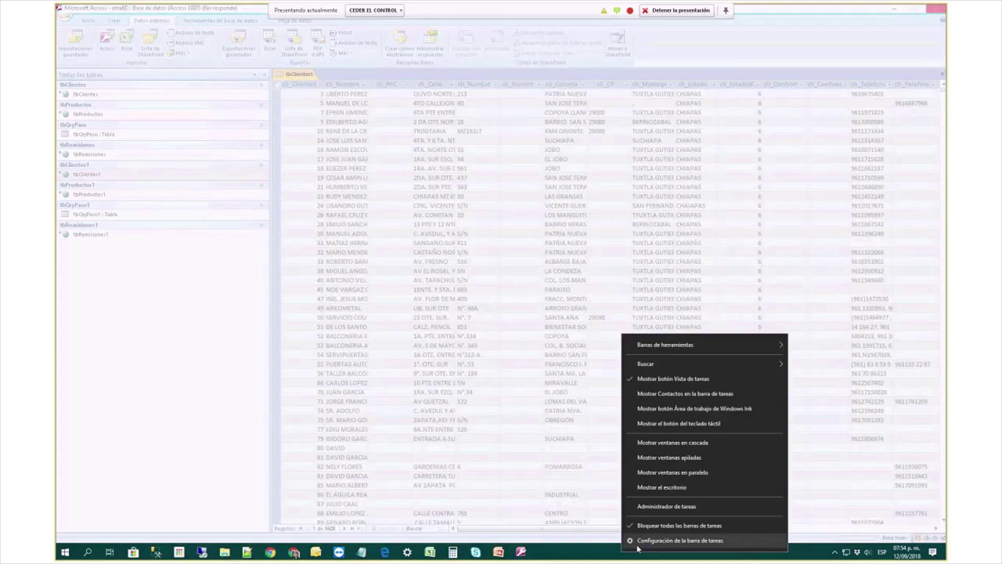
left_click(660, 506)
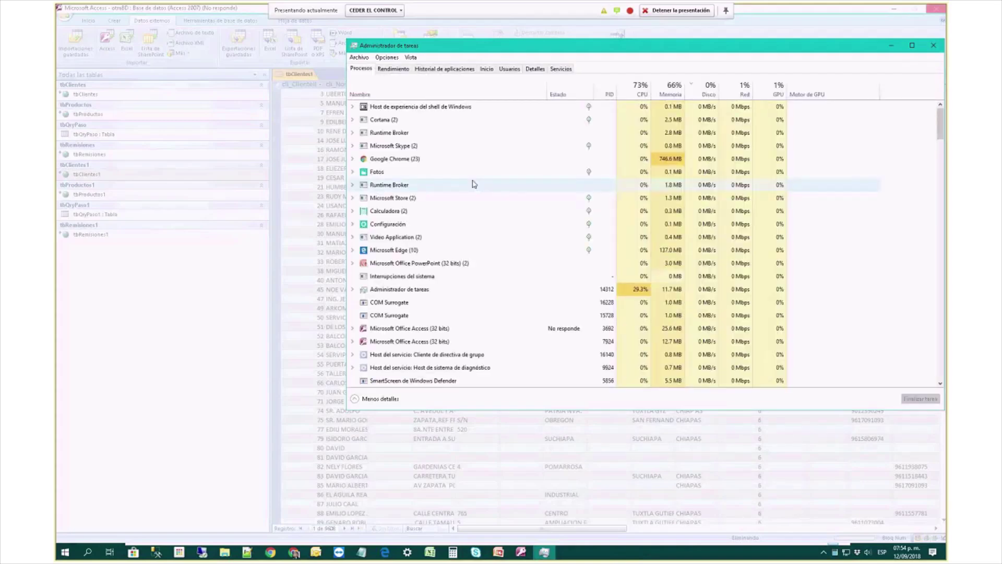
left_click(449, 326)
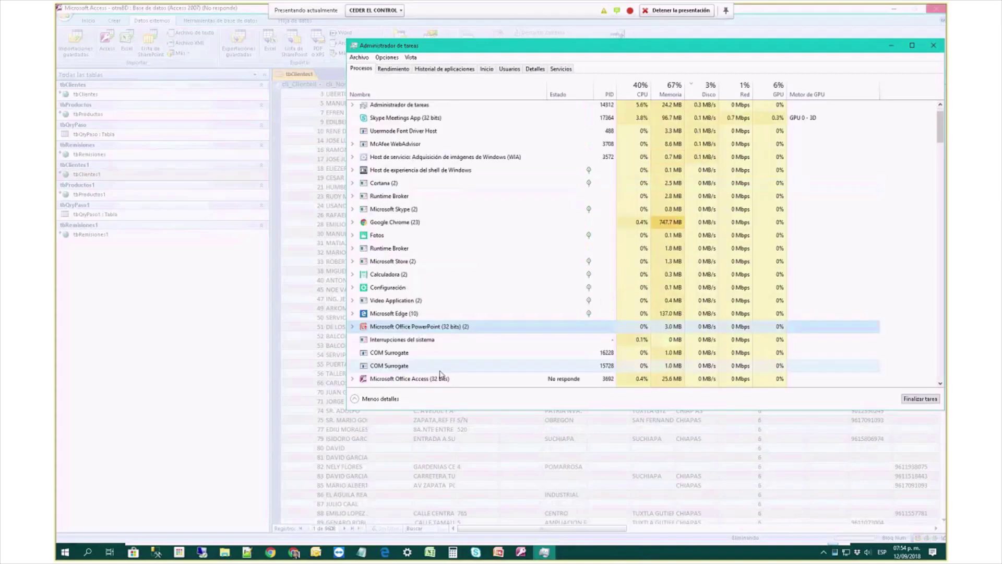
left_click(442, 377)
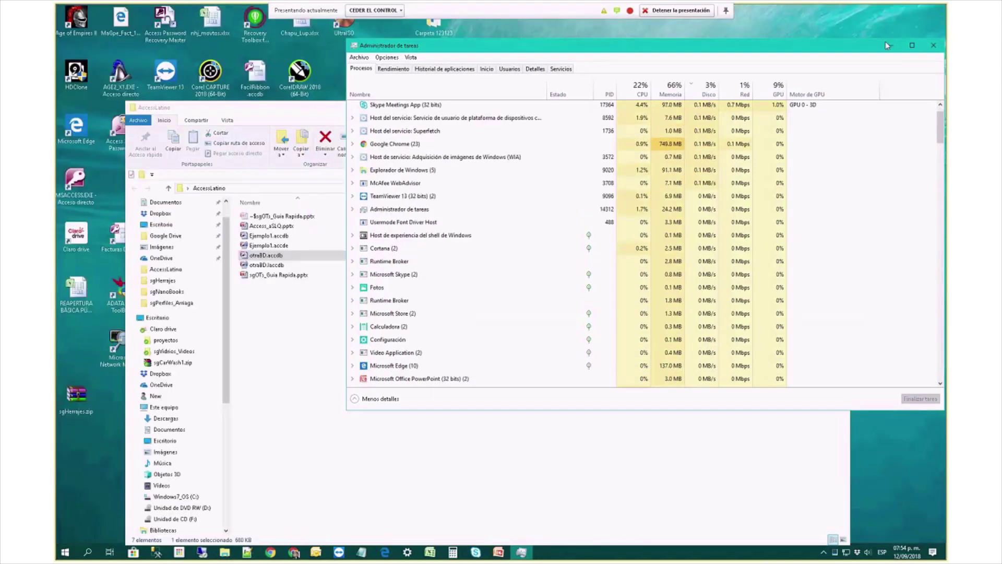
left_click(888, 45)
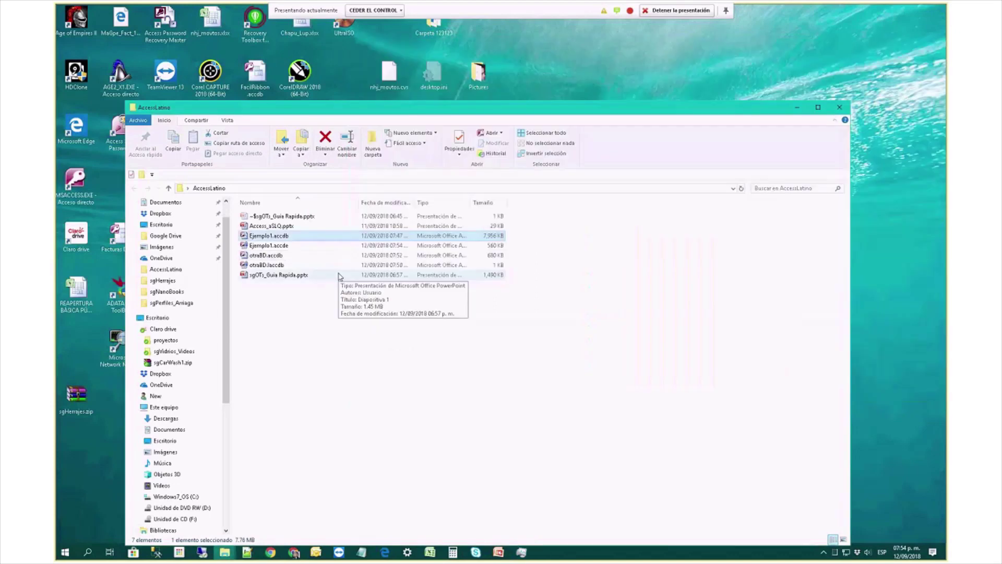